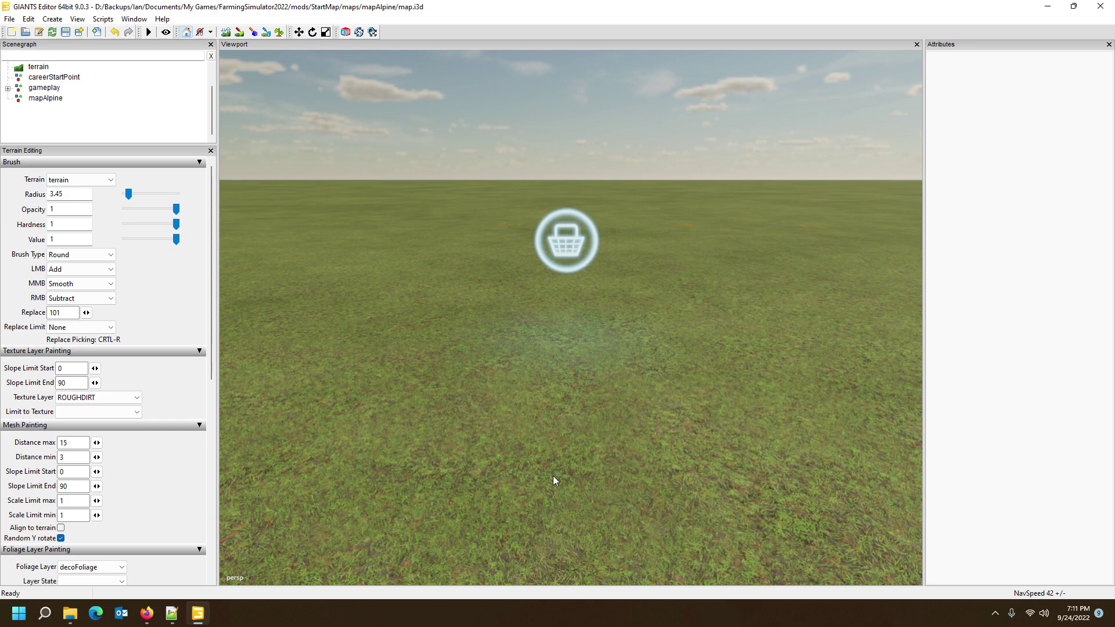
- Select the shop marker light on the terrain, its parent vehicleShopTrigger, and the enclosing vehicleShop group
mouse_move(586, 311)
left_mouse_down("alt")
mouse_move(820, 312)
mouse_move(469, 364)
mouse_move(789, 309)
mouse_move(811, 319)
mouse_move(799, 299)
mouse_move(667, 378)
mouse_move(461, 390)
mouse_move(374, 361)
mouse_move(533, 368)
mouse_move(521, 399)
mouse_move(619, 424)
mouse_move(471, 384)
mouse_move(622, 393)
mouse_move(786, 368)
mouse_move(732, 373)
mouse_move(829, 336)
mouse_move(791, 371)
mouse_move(653, 398)
left_mouse_up("alt")
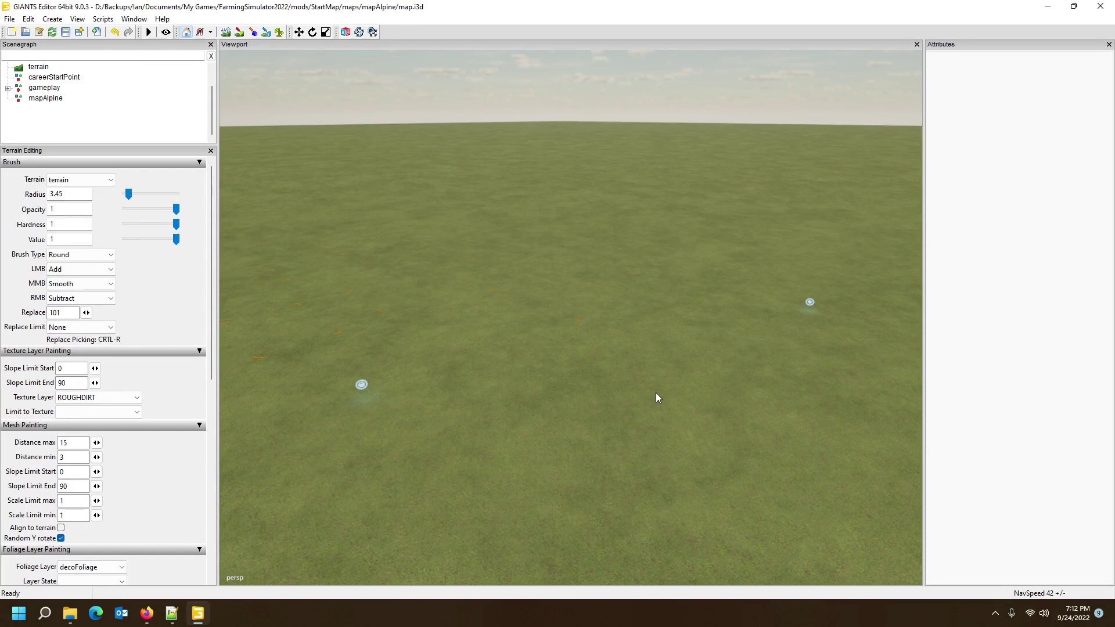
left_click(360, 387)
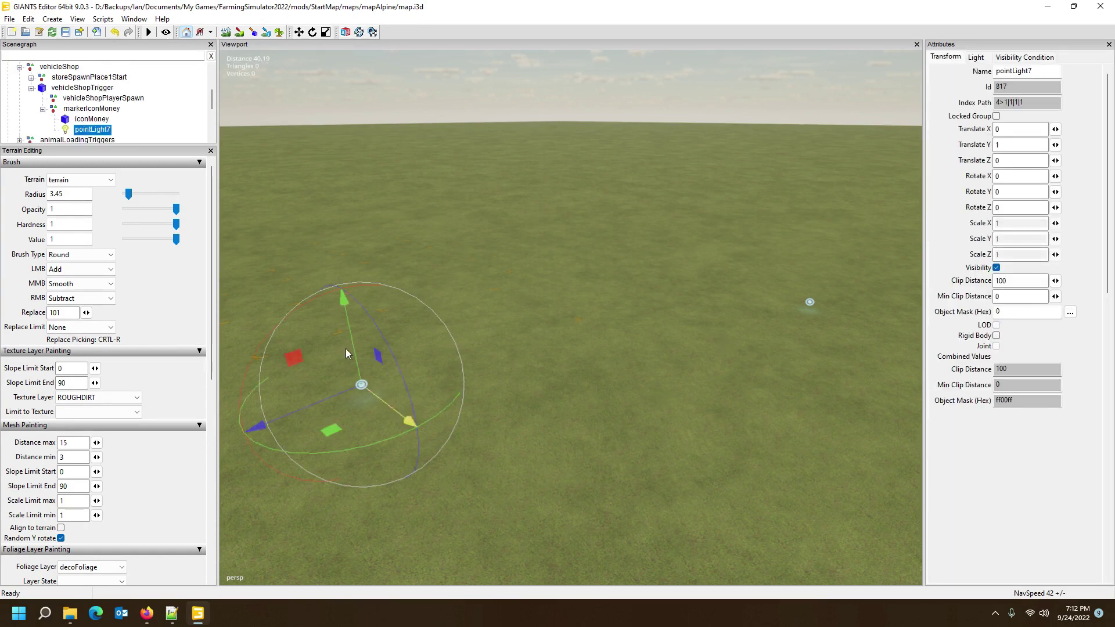
left_click(87, 90)
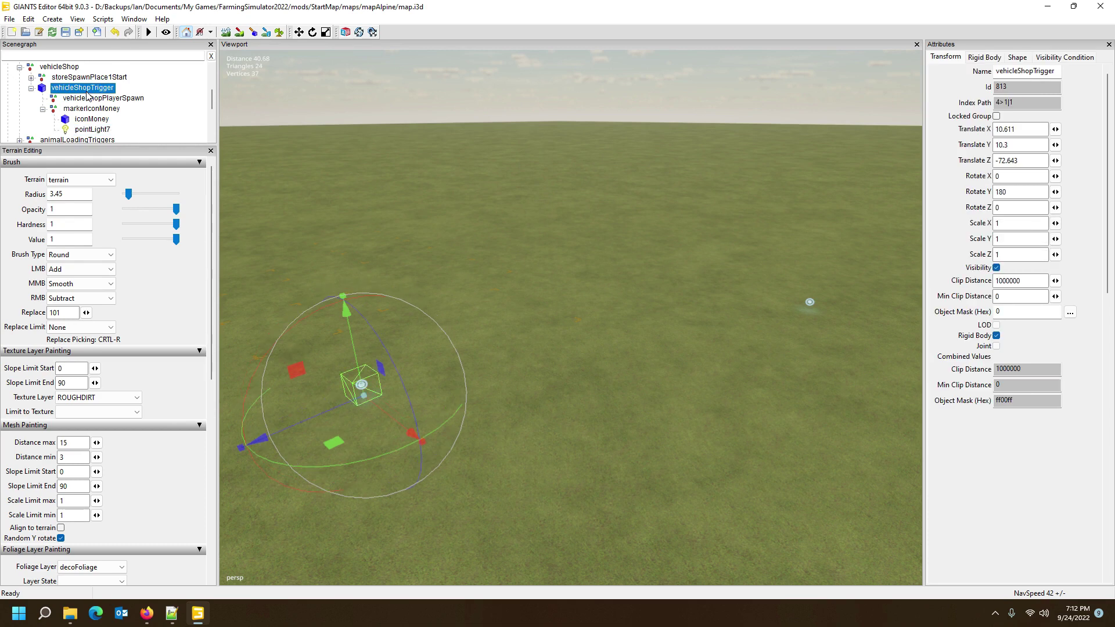
left_click(58, 67)
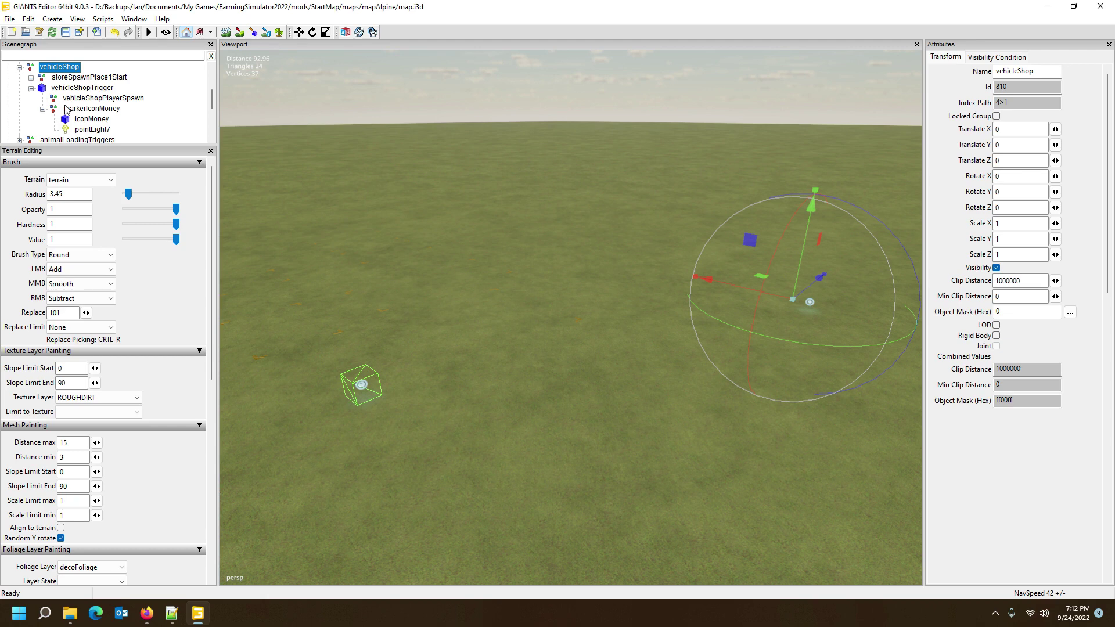
- Examine the vehicleShop group's trigger and pivot on the empty terrain from several angles
right_click_drag(521, 242, 584, 272)
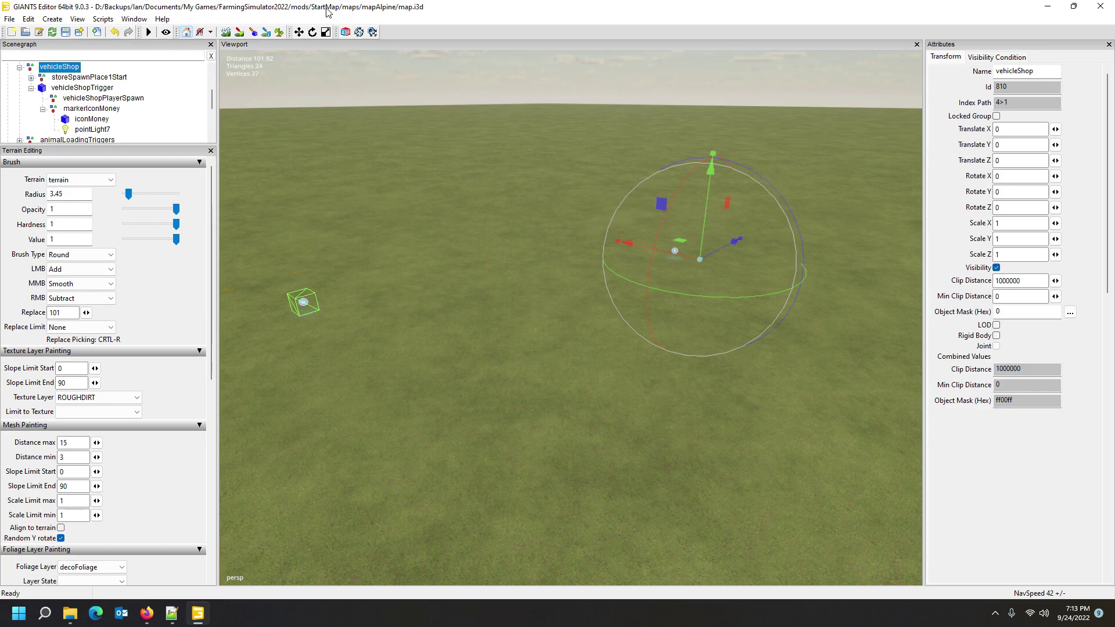
mouse_move(510, 294)
left_mouse_down("alt")
mouse_move(678, 282)
mouse_move(218, 270)
mouse_move(510, 374)
mouse_move(546, 287)
mouse_move(588, 360)
mouse_move(515, 314)
mouse_move(483, 336)
mouse_move(473, 329)
left_mouse_up("alt")
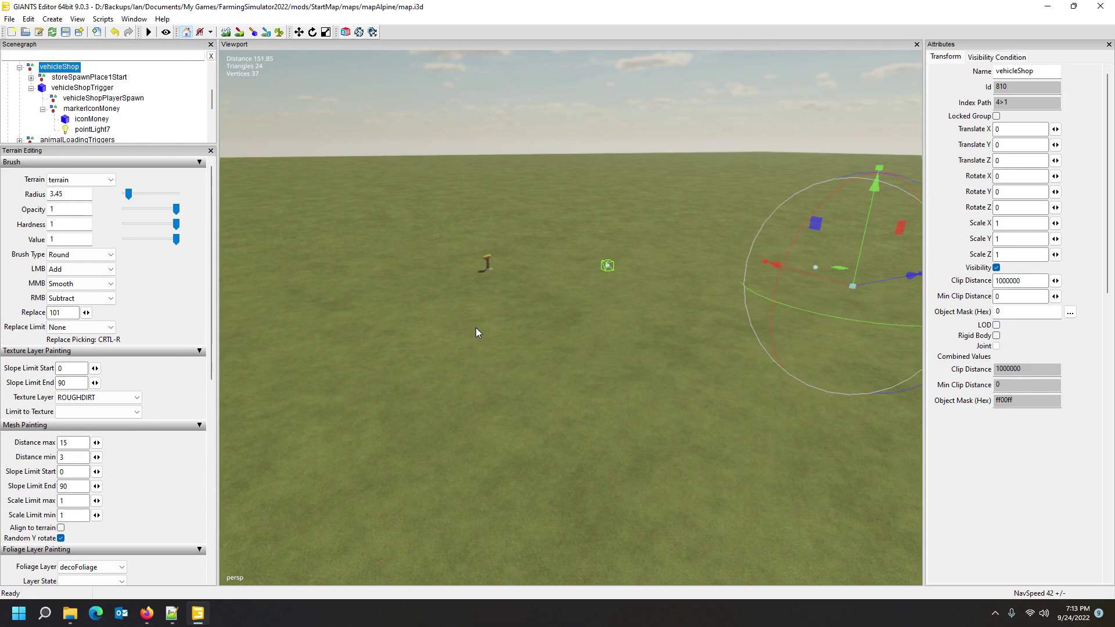
mouse_move(476, 327)
left_mouse_down("alt")
mouse_move(429, 248)
mouse_move(272, 221)
mouse_move(335, 245)
mouse_move(326, 235)
left_mouse_up("alt")
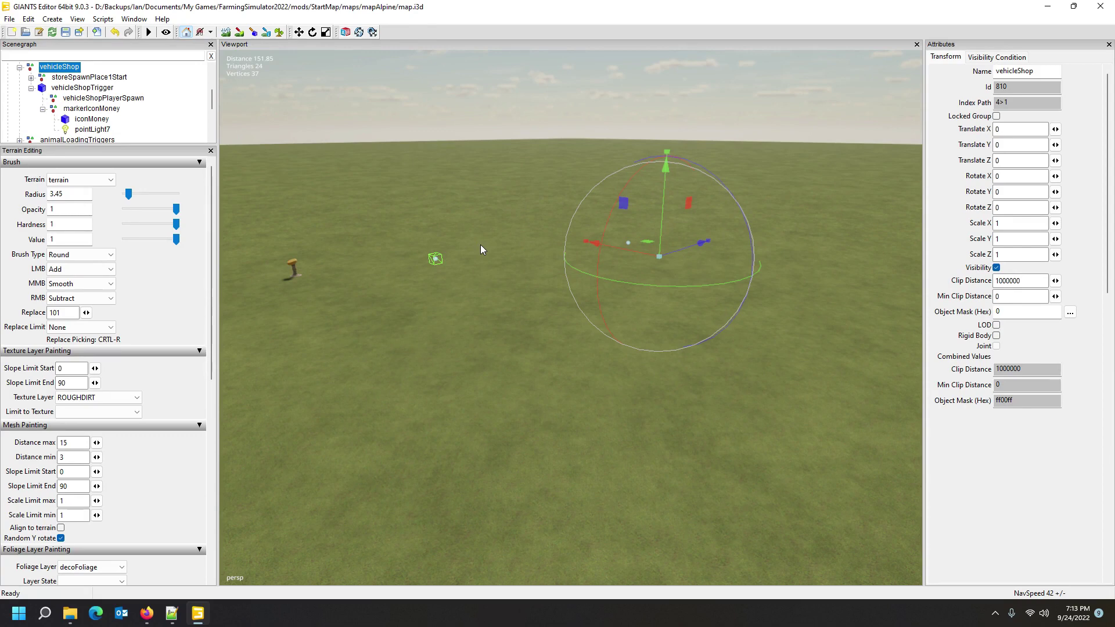
right_click_drag(580, 326, 573, 311)
key("w")
key("s")
key("w")
key("s")
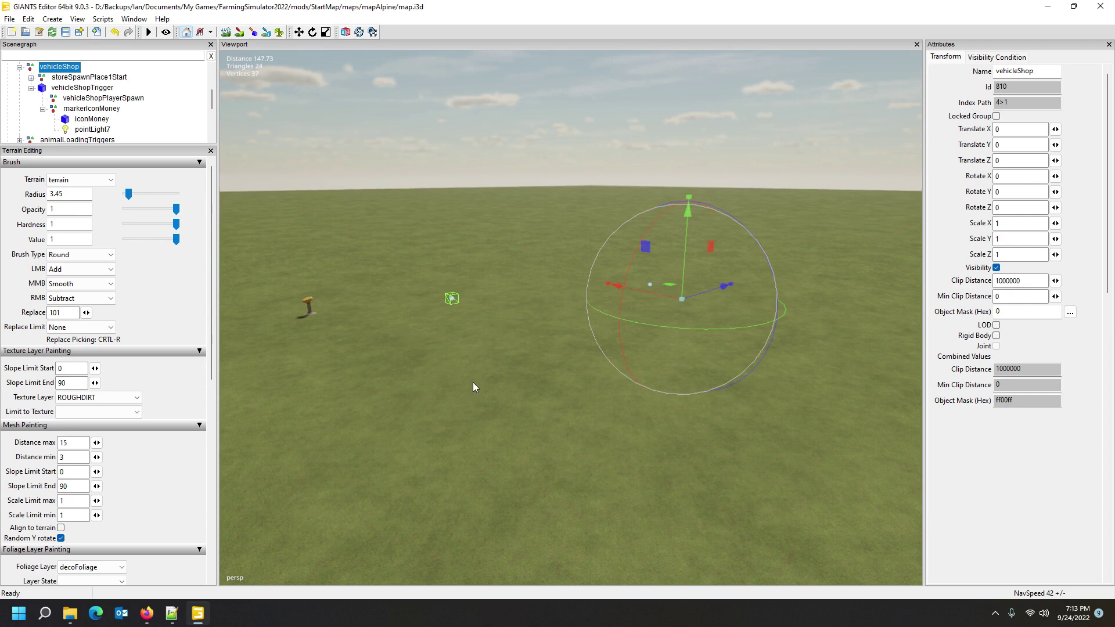
left_click(71, 613)
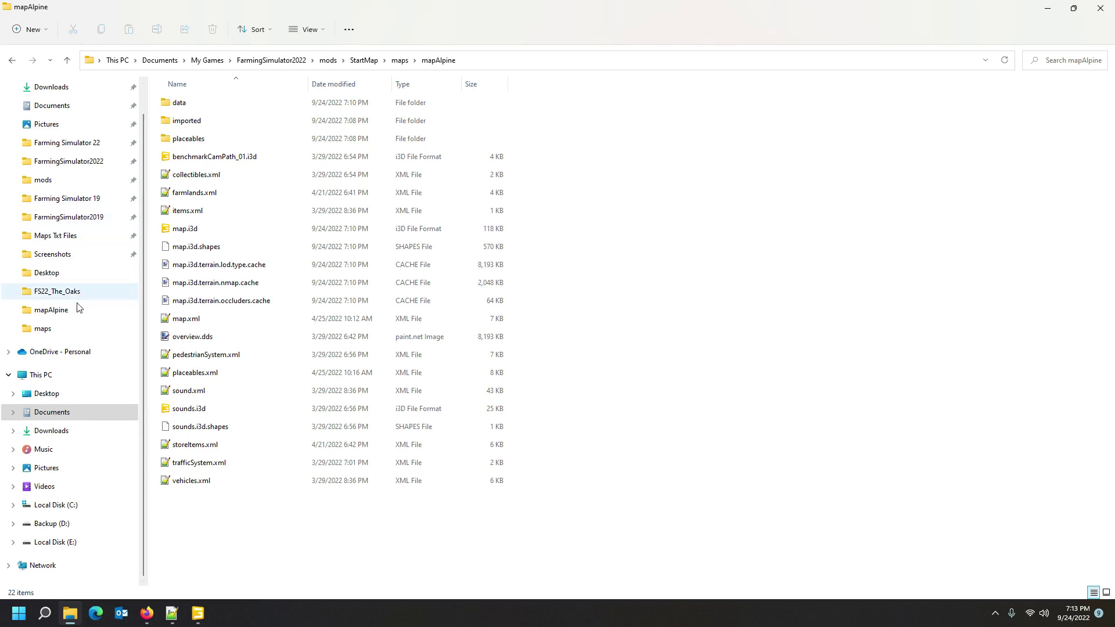
right_click(76, 520)
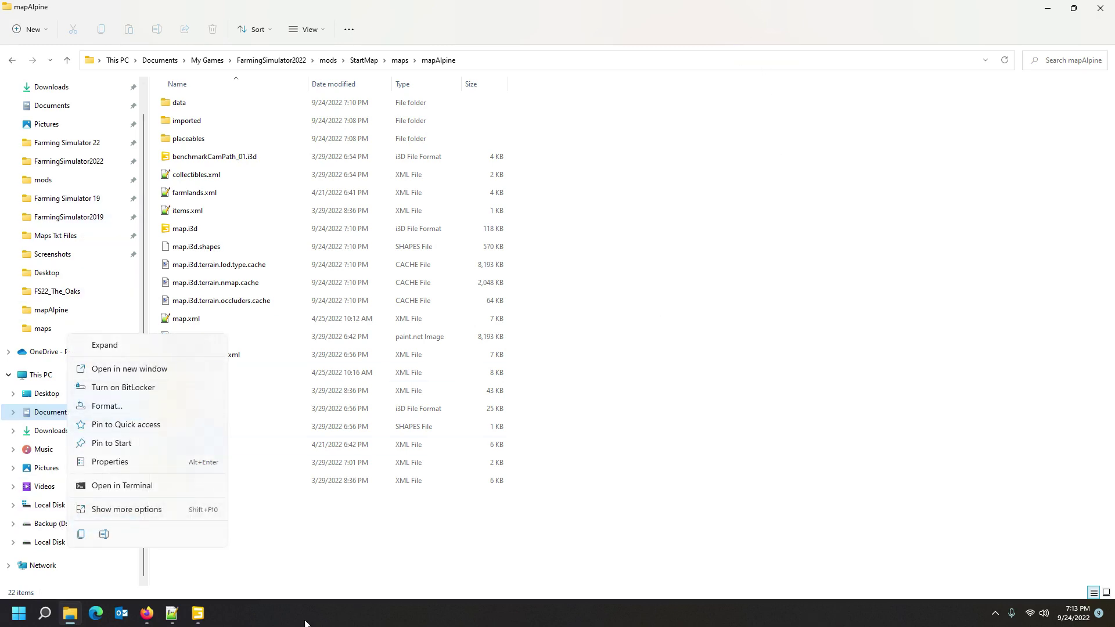
left_click(201, 620)
- Look over the shop area once more and collapse the vehicleShop group in the scene tree
mouse_move(445, 412)
right_mouse_down()
mouse_move(432, 422)
mouse_move(455, 420)
right_mouse_up()
mouse_move(455, 421)
left_mouse_down("alt")
mouse_move(486, 423)
mouse_move(413, 413)
mouse_move(419, 421)
left_mouse_up("alt")
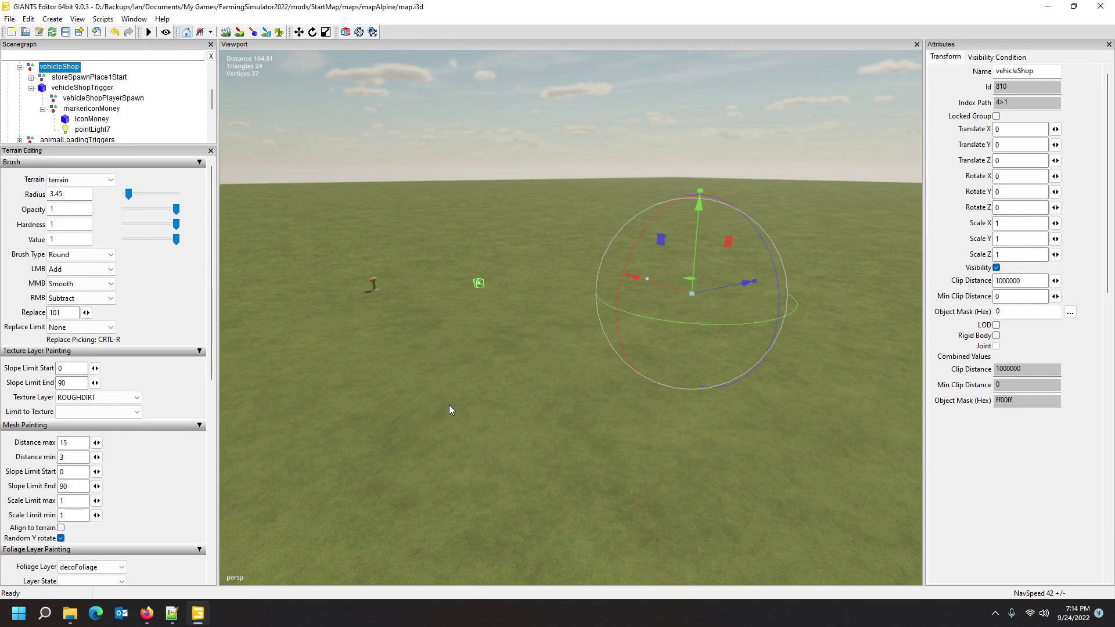
mouse_move(487, 406)
left_mouse_down("alt")
mouse_move(475, 406)
mouse_move(481, 389)
mouse_move(503, 396)
left_mouse_up("alt")
scroll(481, 390, "up", 3)
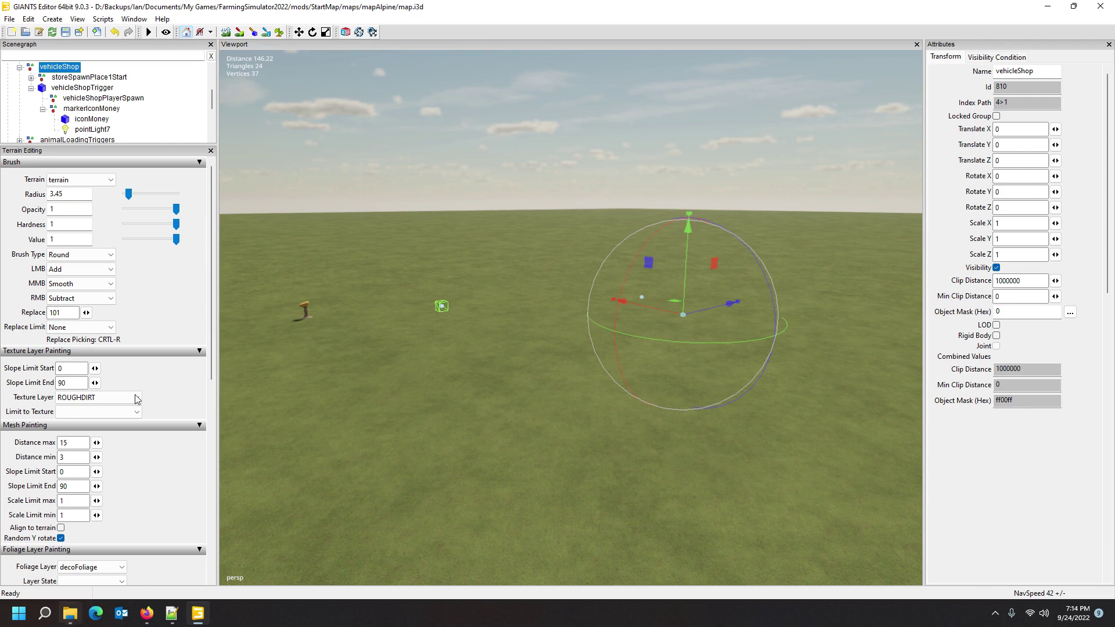
scroll(113, 132, "up", 1)
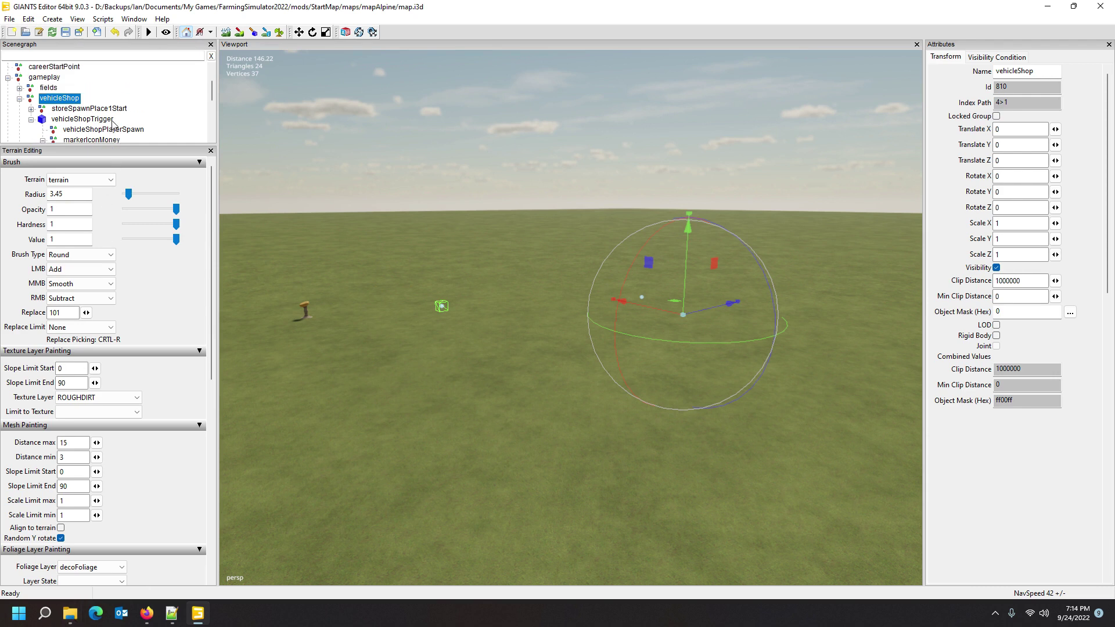
left_click(19, 98)
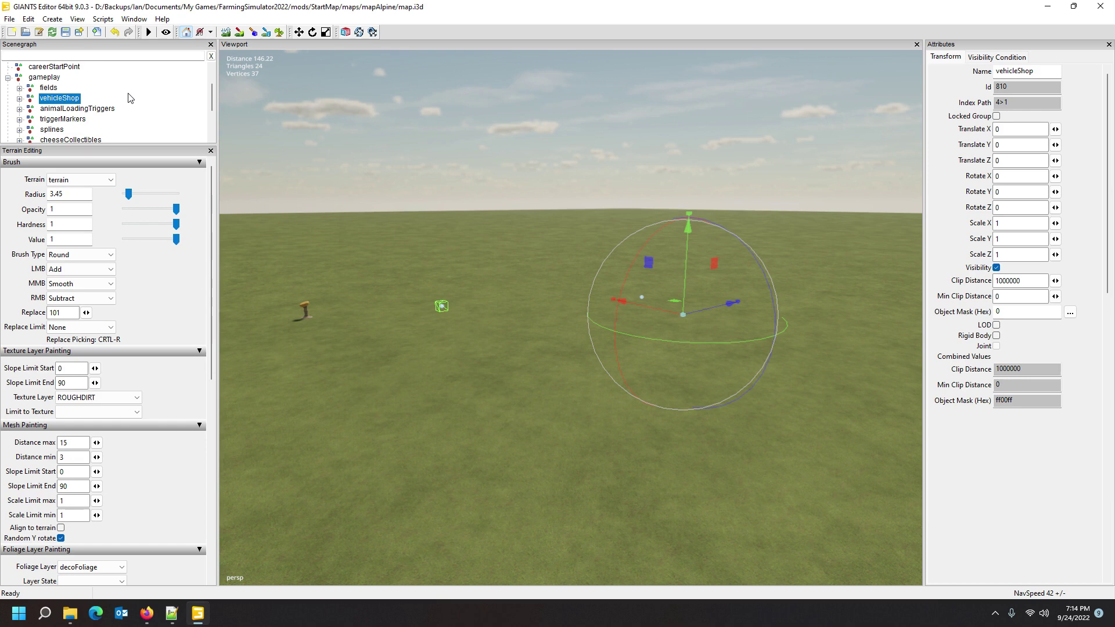
- In File Explorer, open the mapAlpine folder under data/maps in the Farming Simulator 22 installation
left_click(70, 614)
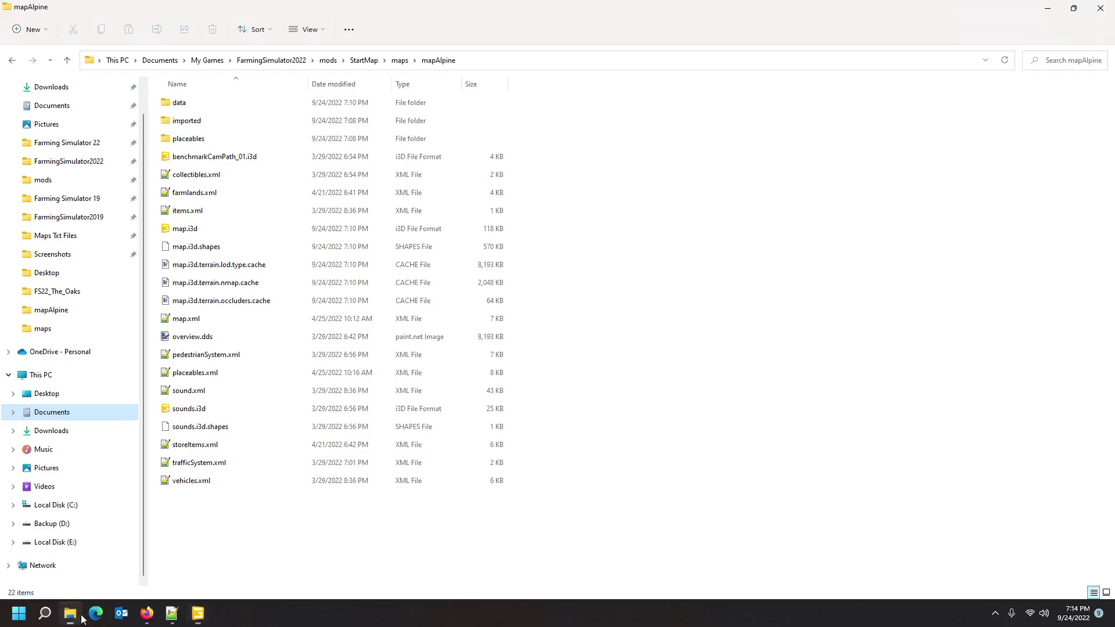
right_click(62, 146)
left_click(62, 143)
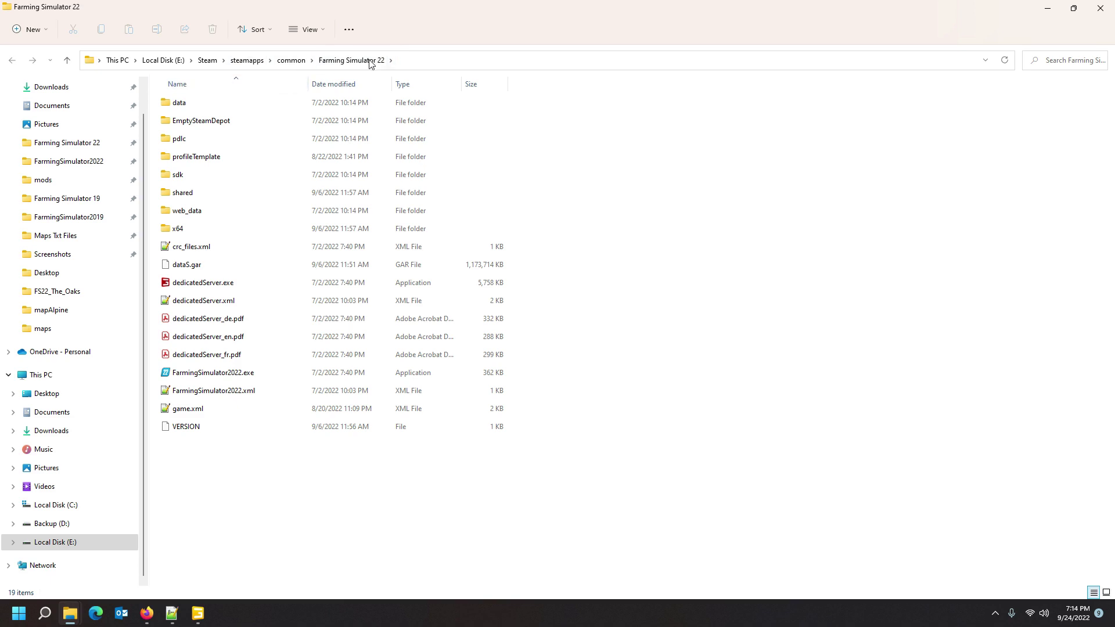
double_click(183, 103)
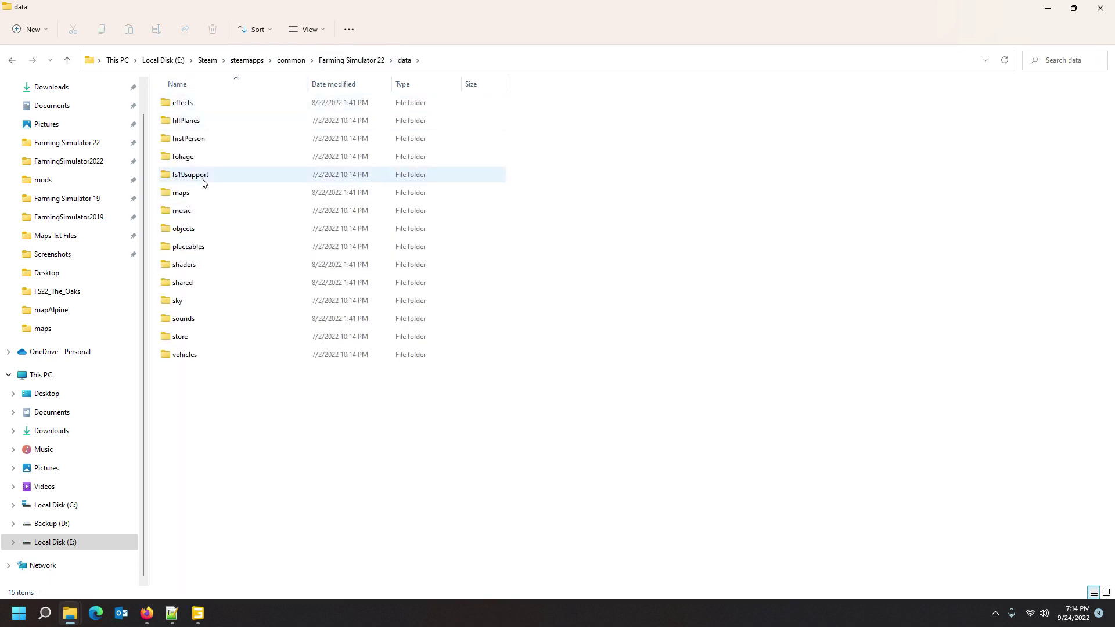
double_click(201, 248)
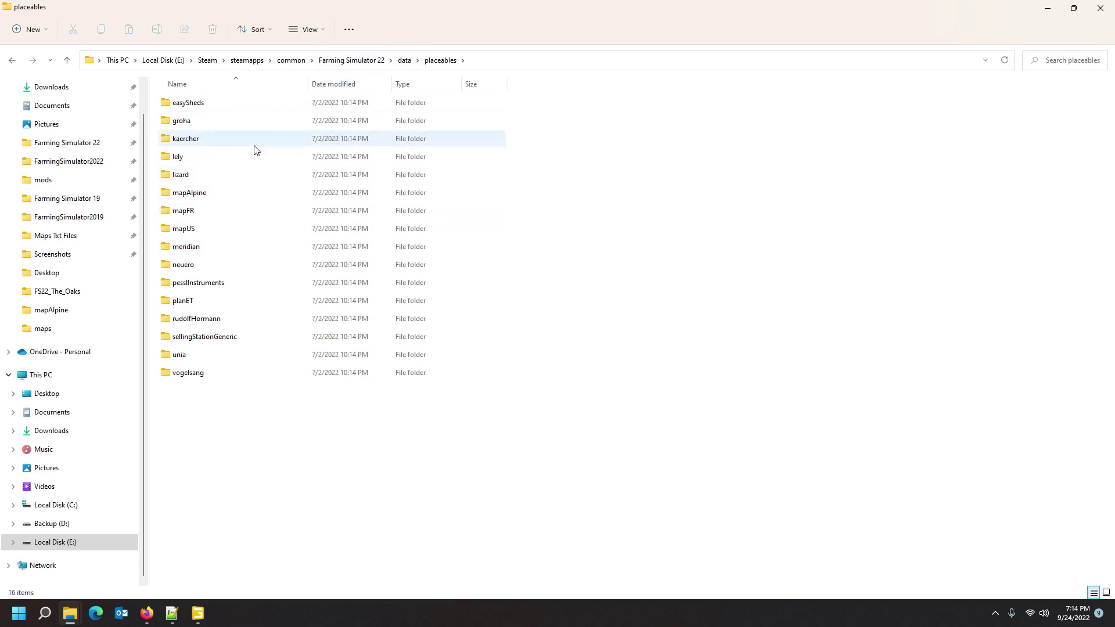
left_click(404, 61)
double_click(198, 194)
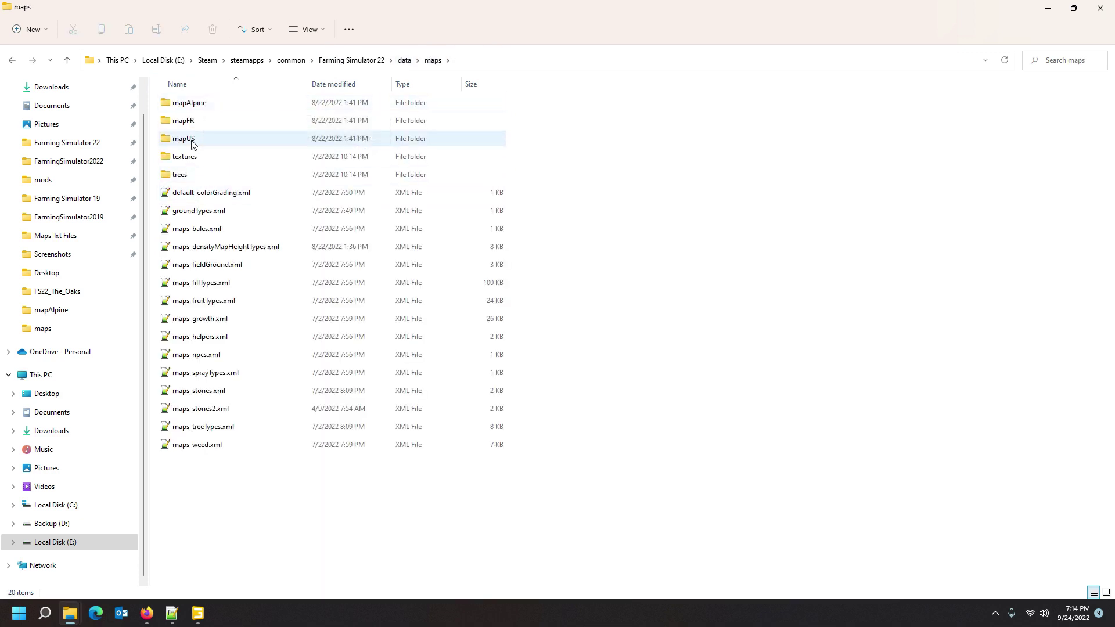
mouse_move(193, 144)
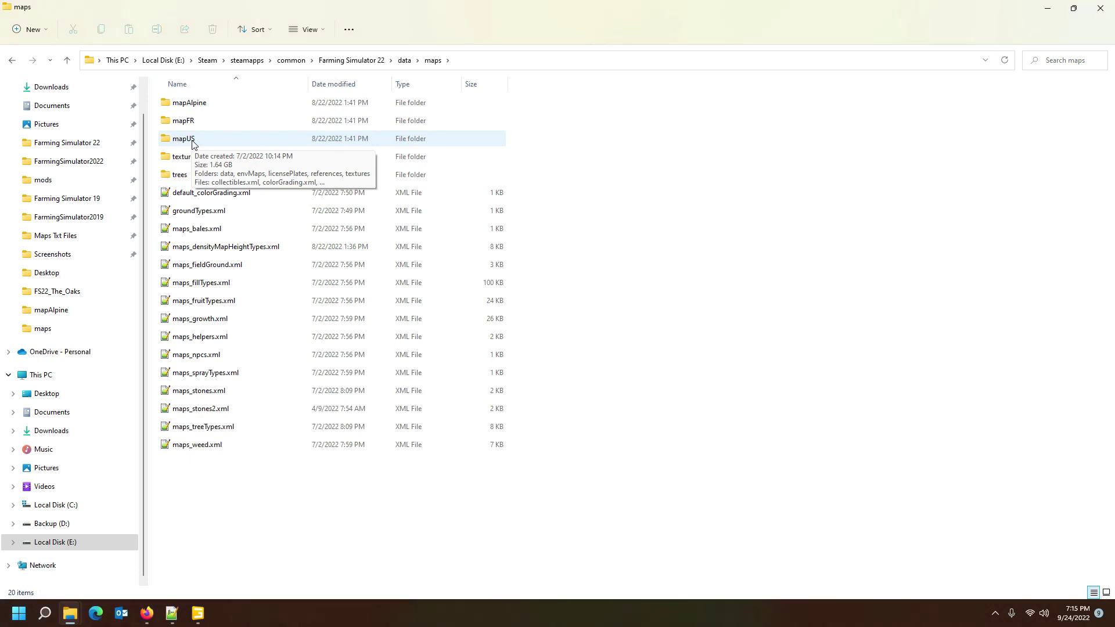
double_click(195, 104)
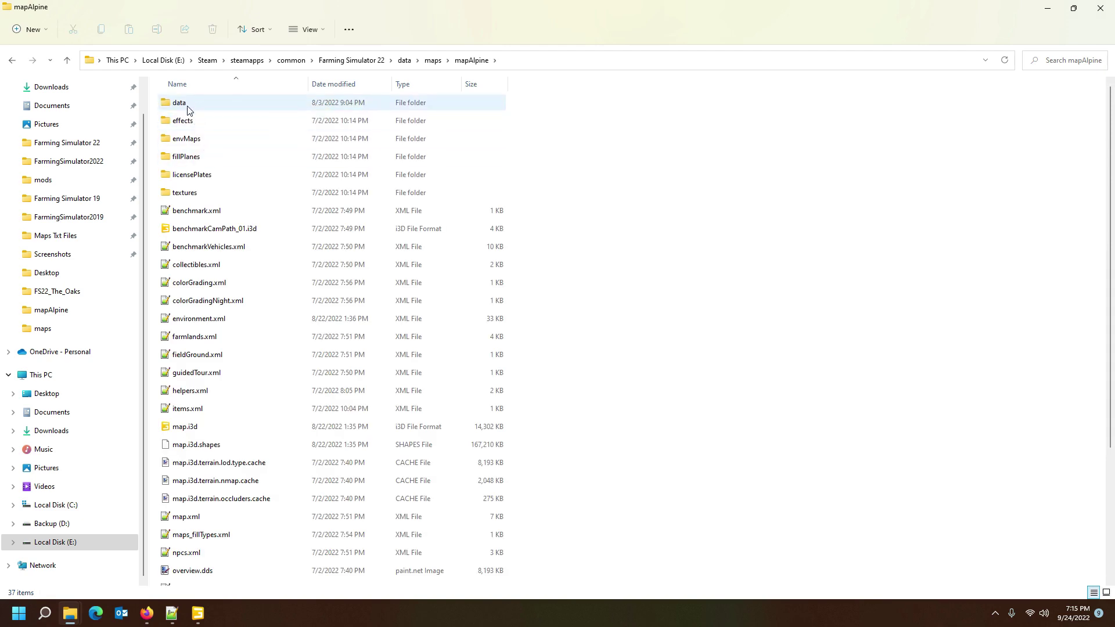
- View the base game's placeables.xml from the mapAlpine folder in Notepad++ and return to that folder window
scroll(214, 289, "down", 1)
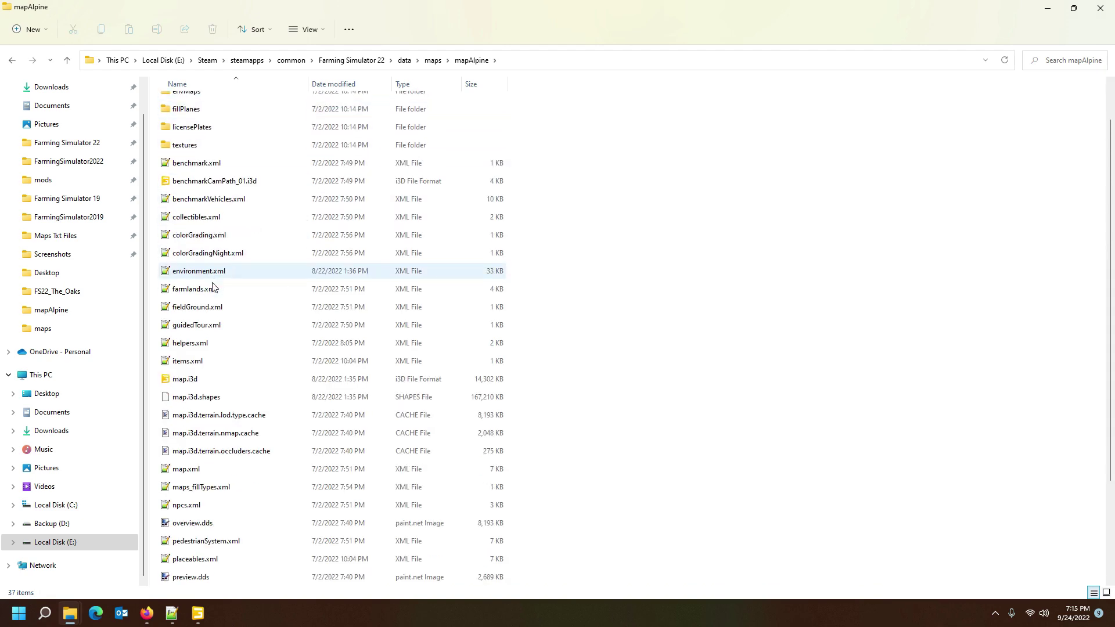
scroll(226, 368, "down", 2)
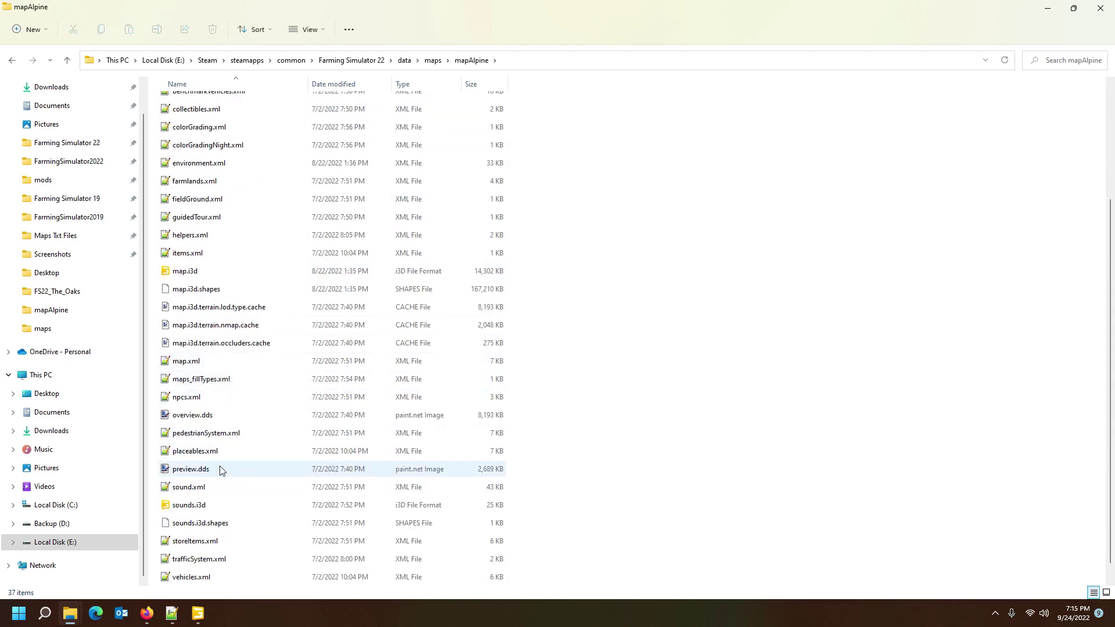
double_click(195, 451)
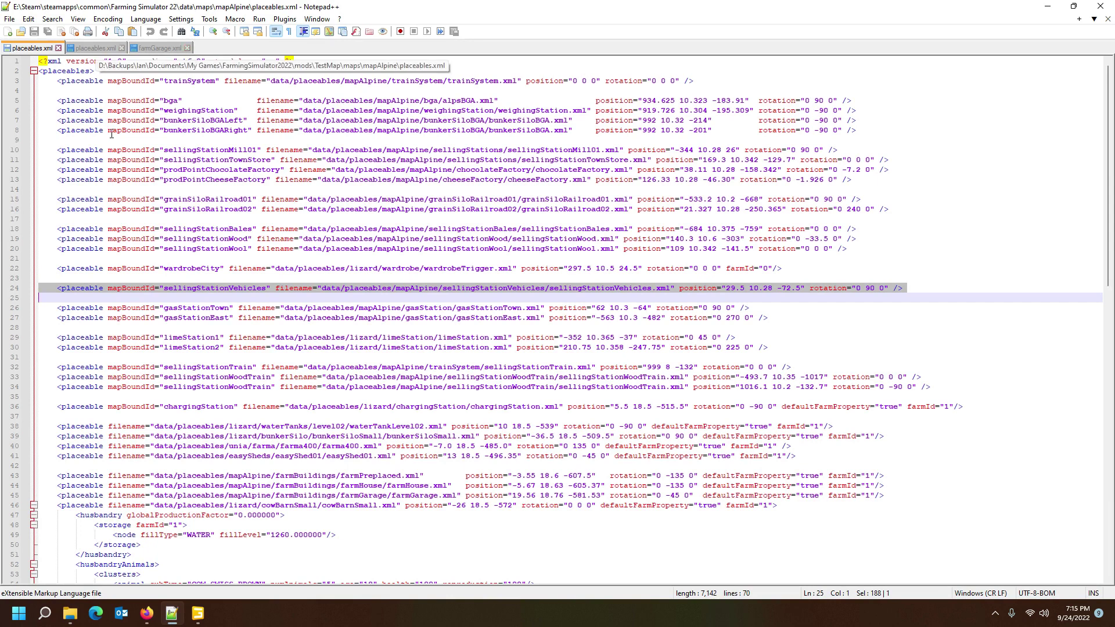
mouse_move(71, 617)
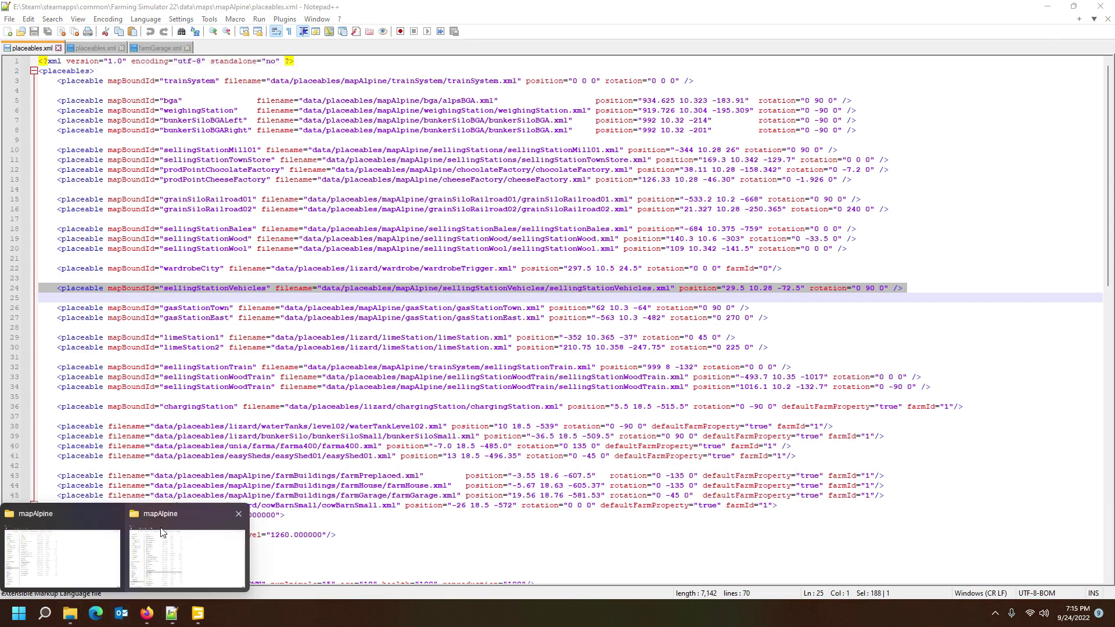
mouse_move(172, 556)
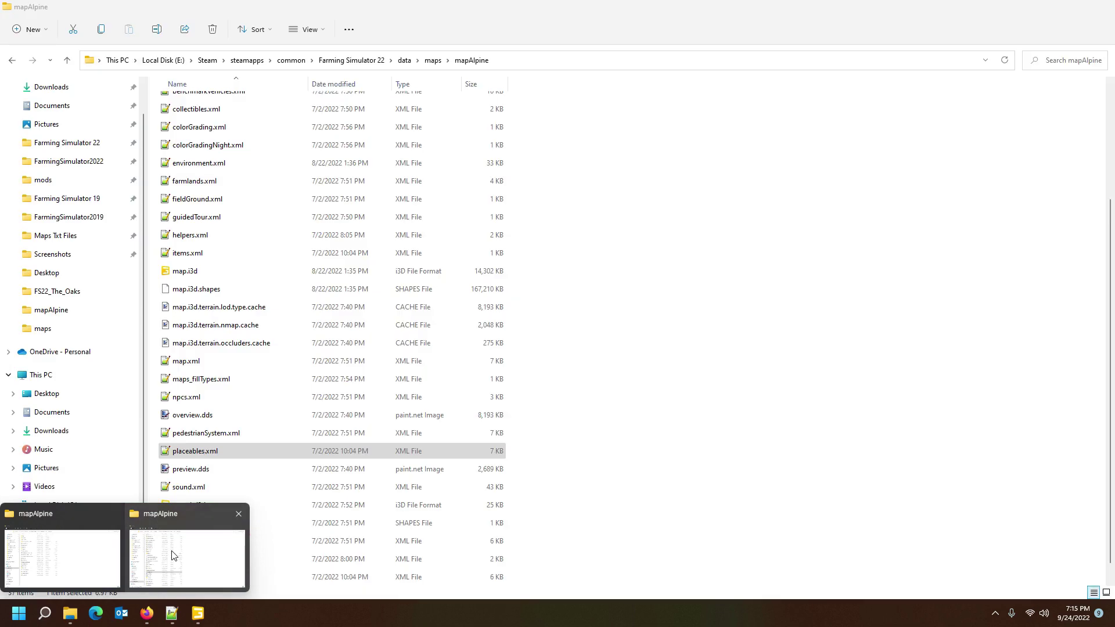
left_click(172, 556)
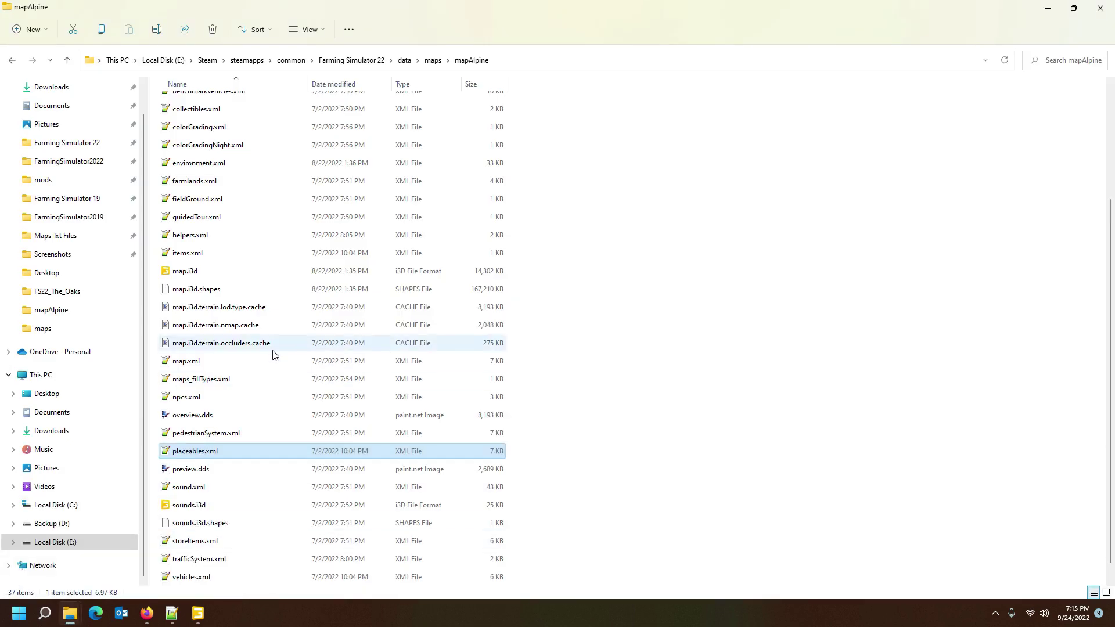
- Open the base game's map.i3d from the mapAlpine folder with GIANTS Editor version 9.0.3
scroll(274, 351, "up", 3)
double_click(215, 428)
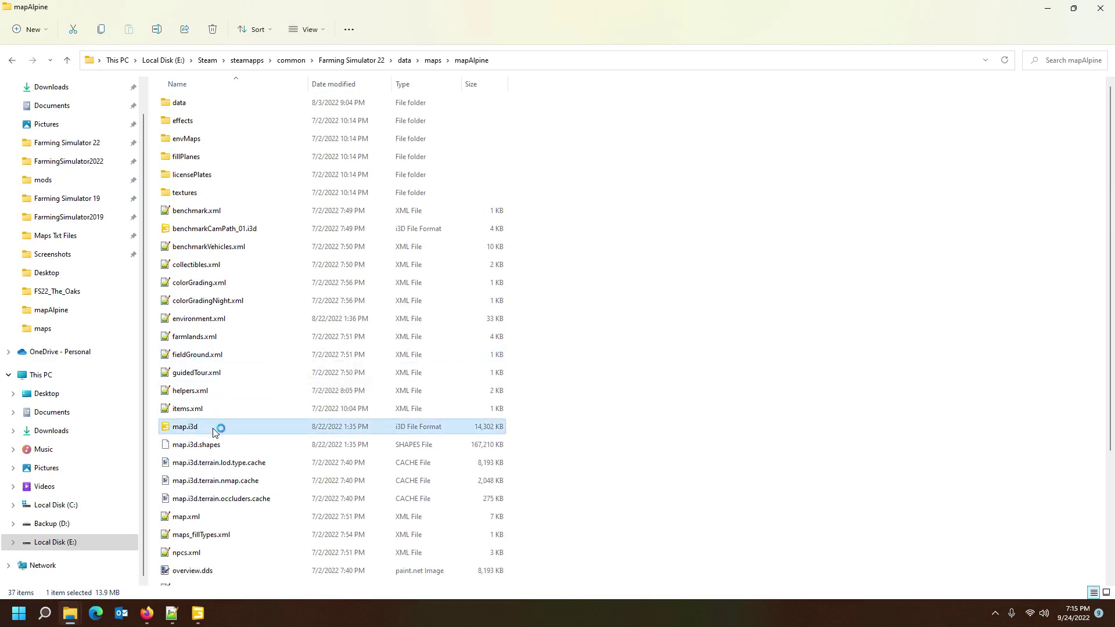
left_click(527, 377)
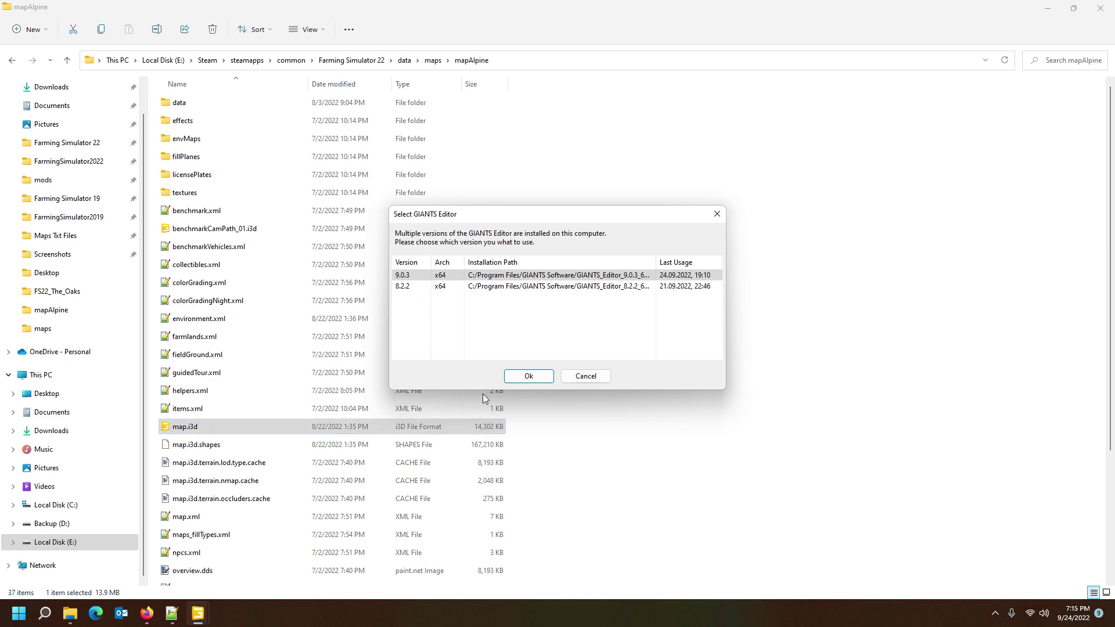
left_click(524, 377)
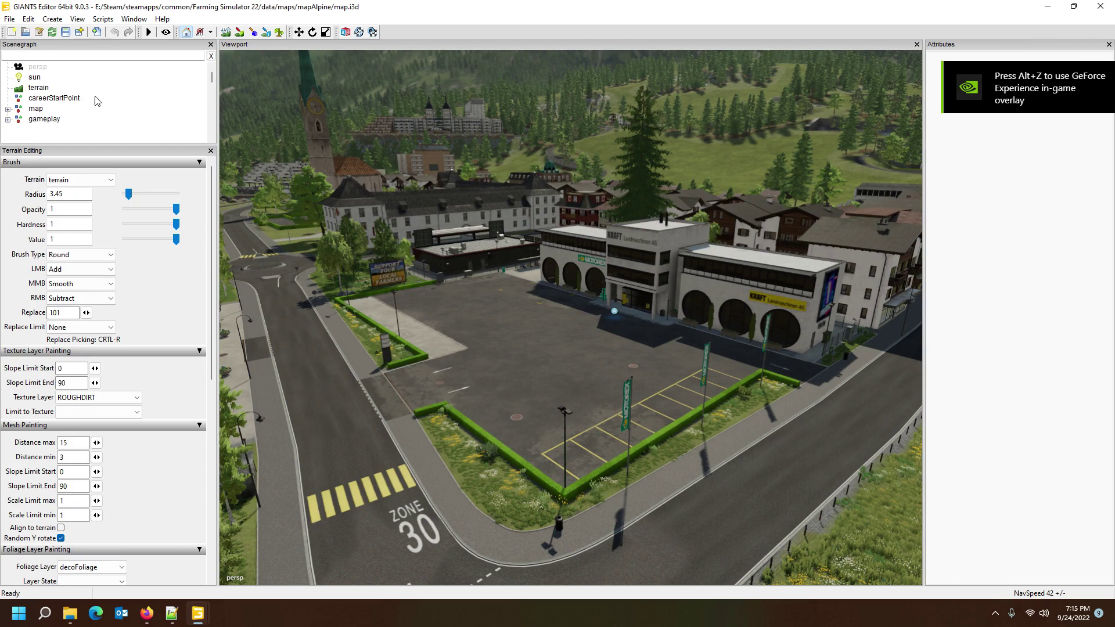
- Expand the map and gameplay groups in the scene tree and select the vehicleShop group under gameplay
scroll(93, 110, "down", 1)
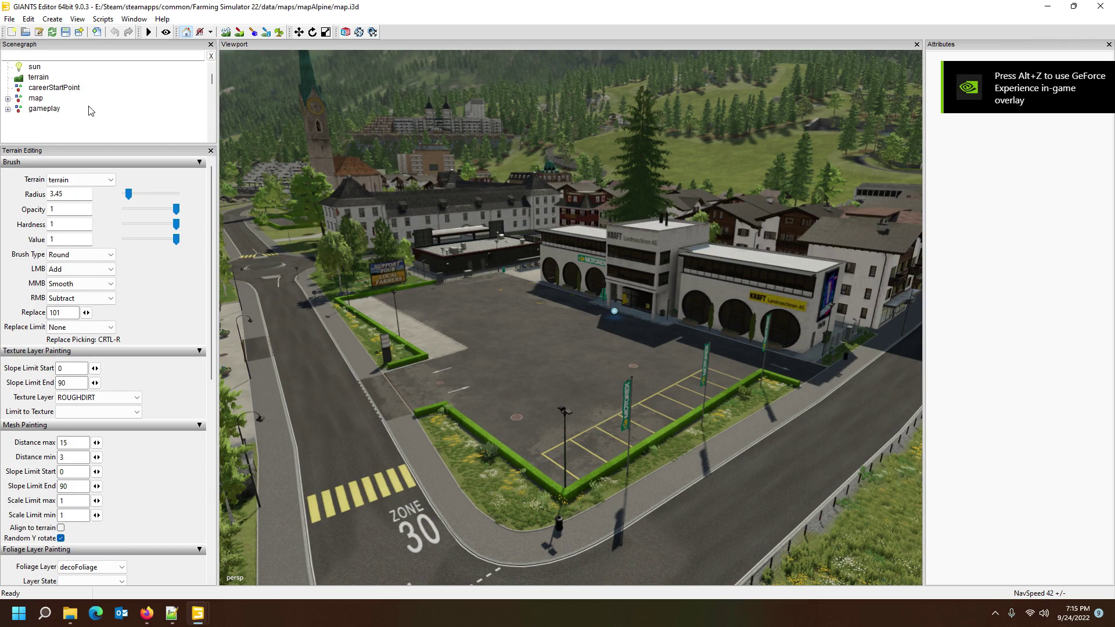
left_click(8, 99)
scroll(99, 105, "down", 6)
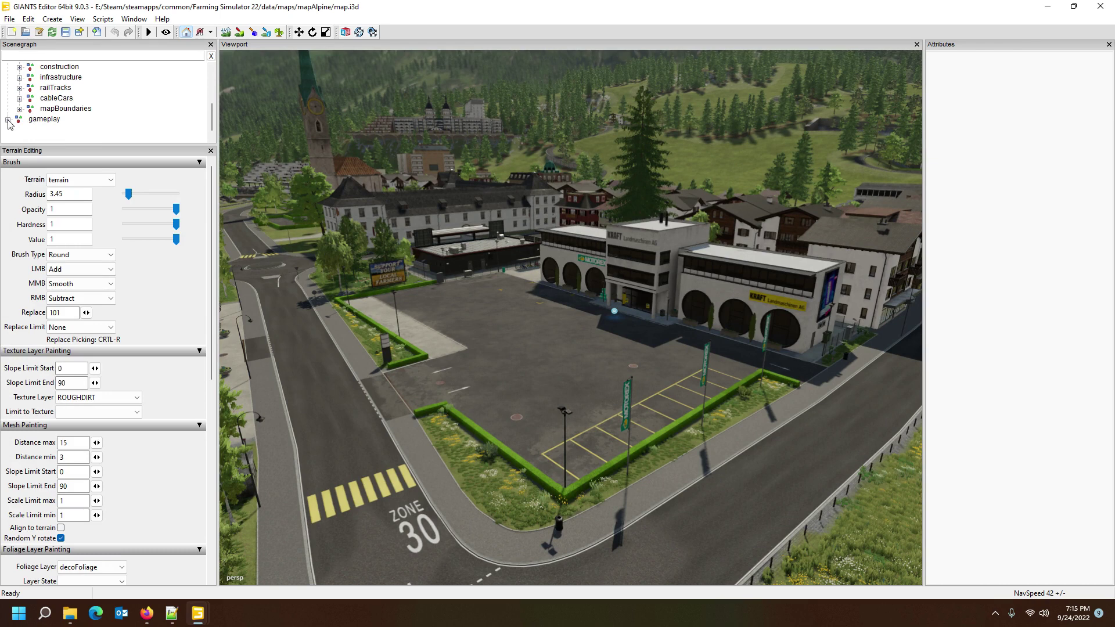
left_click(7, 120)
scroll(84, 123, "down", 2)
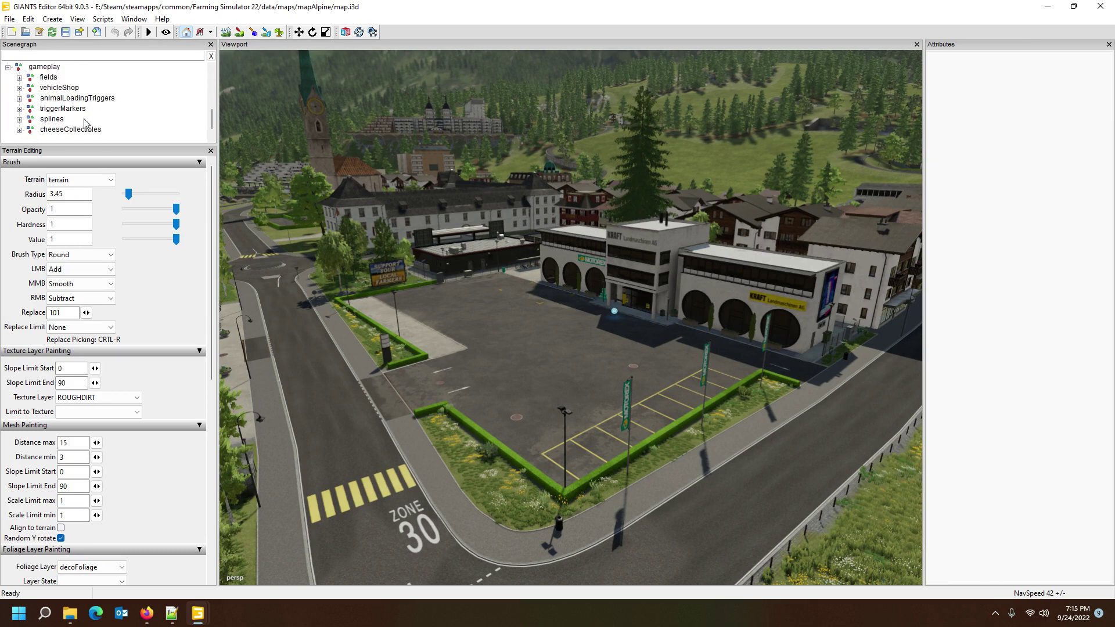
left_click(58, 88)
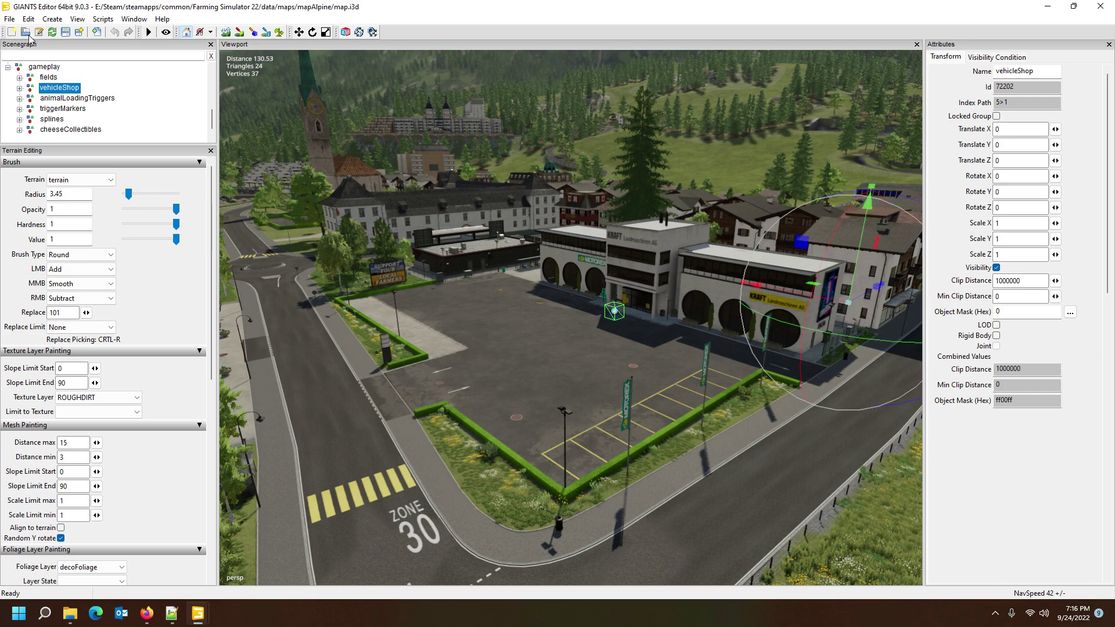
- Start Export with Files for the selected vehicleShop group and browse to the StartMap mod's maps/mapAlpine/placeables folder
left_click(9, 19)
left_click(64, 203)
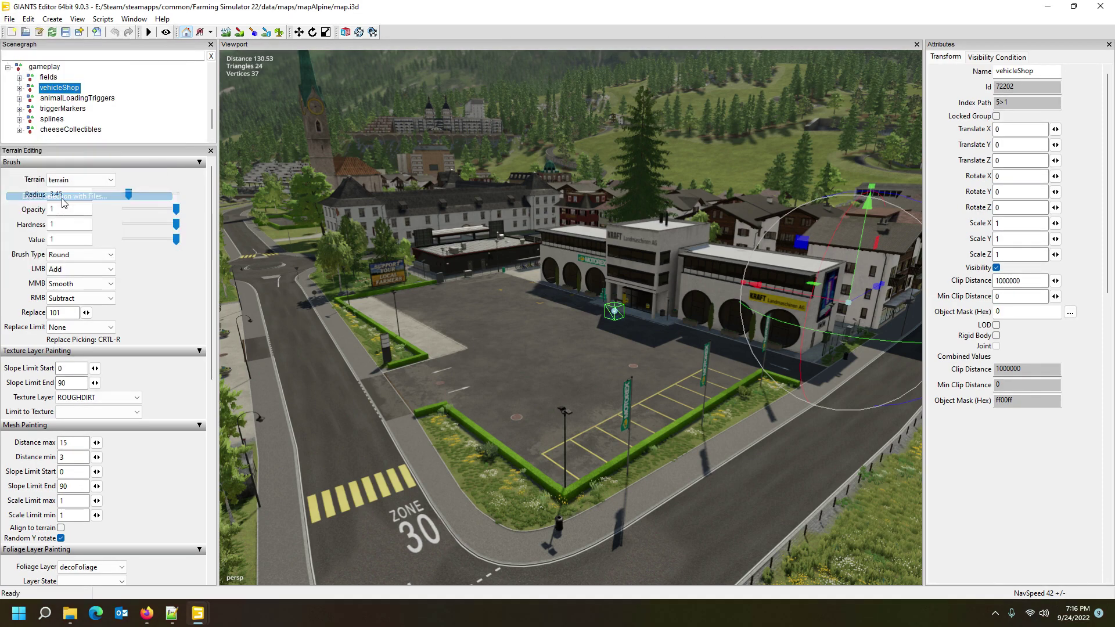
scroll(95, 244, "up", 2)
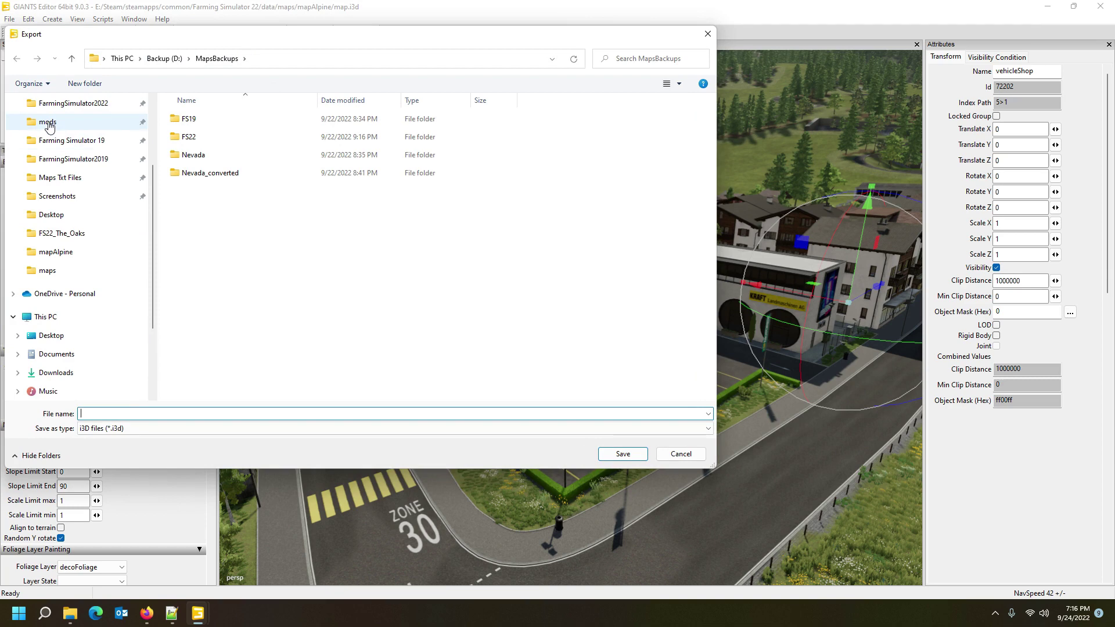
left_click(48, 123)
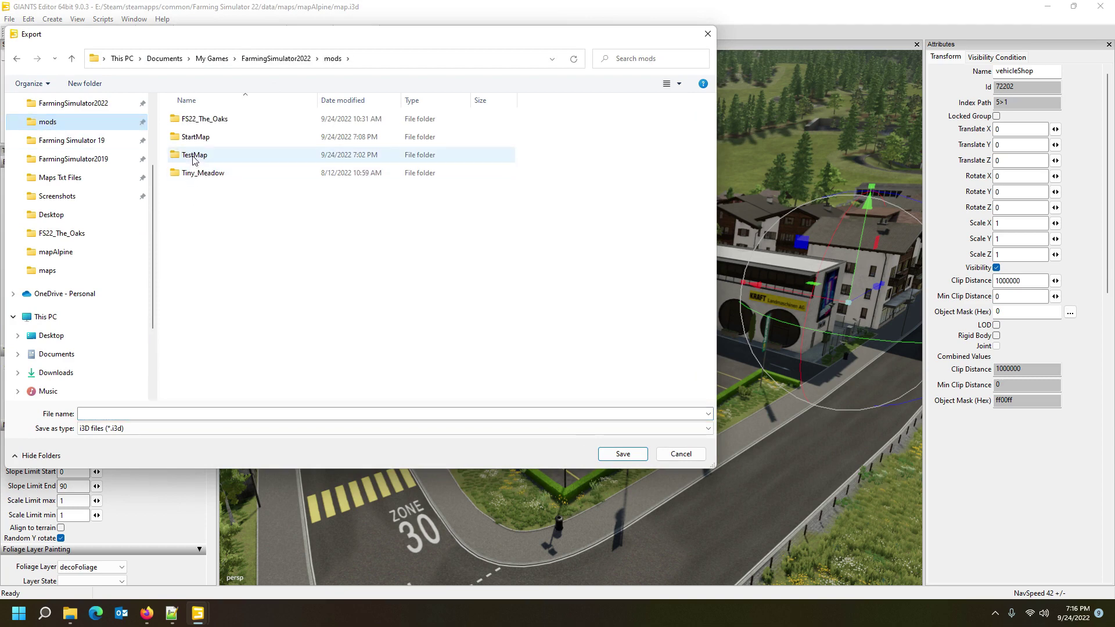
double_click(194, 137)
double_click(202, 137)
double_click(197, 137)
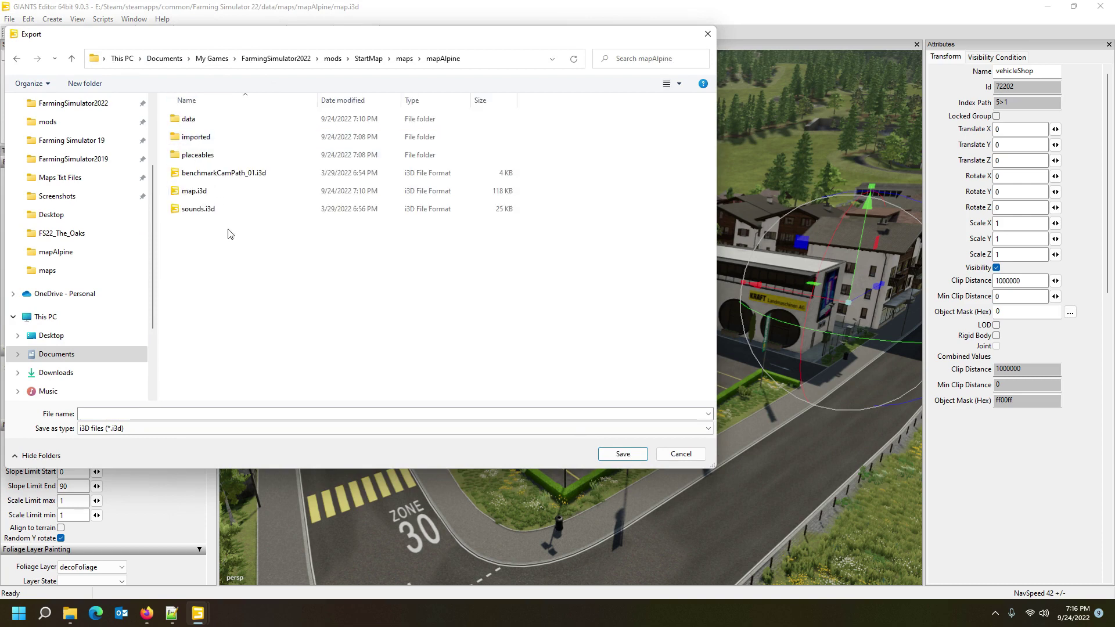
double_click(197, 154)
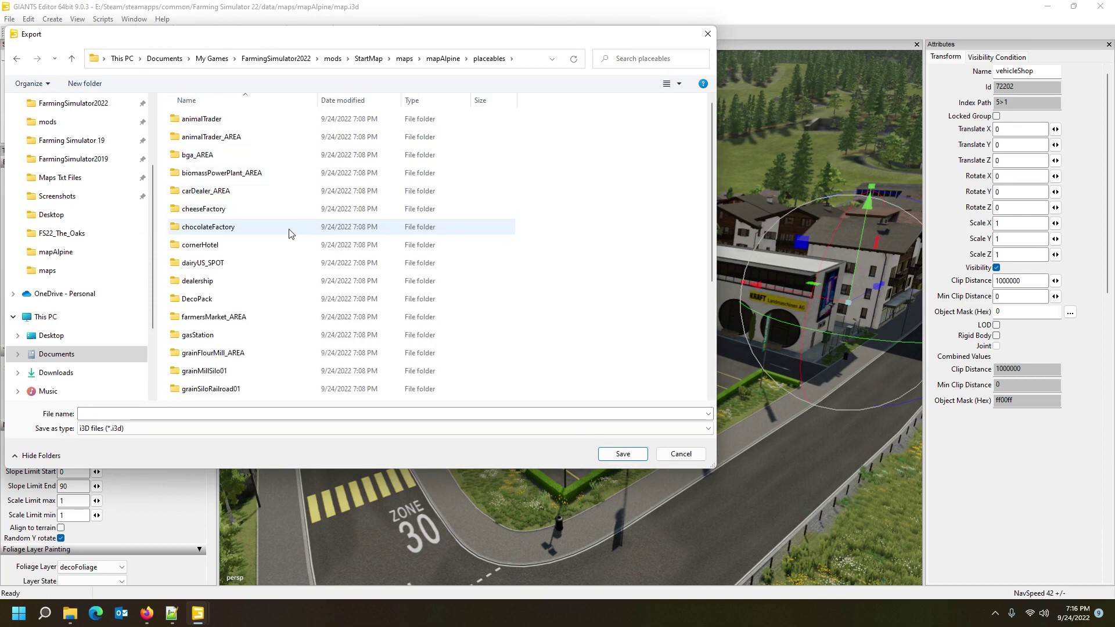
- Create a new folder named vehicleShop inside placeables and open it as the export destination
scroll(291, 233, "down", 3)
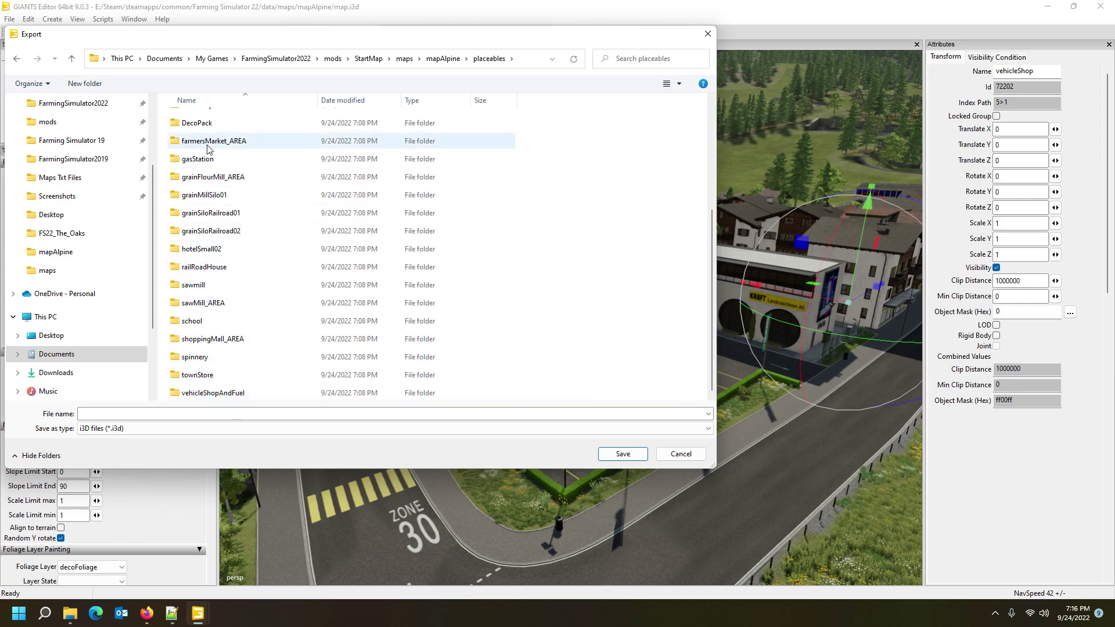
right_click(583, 301)
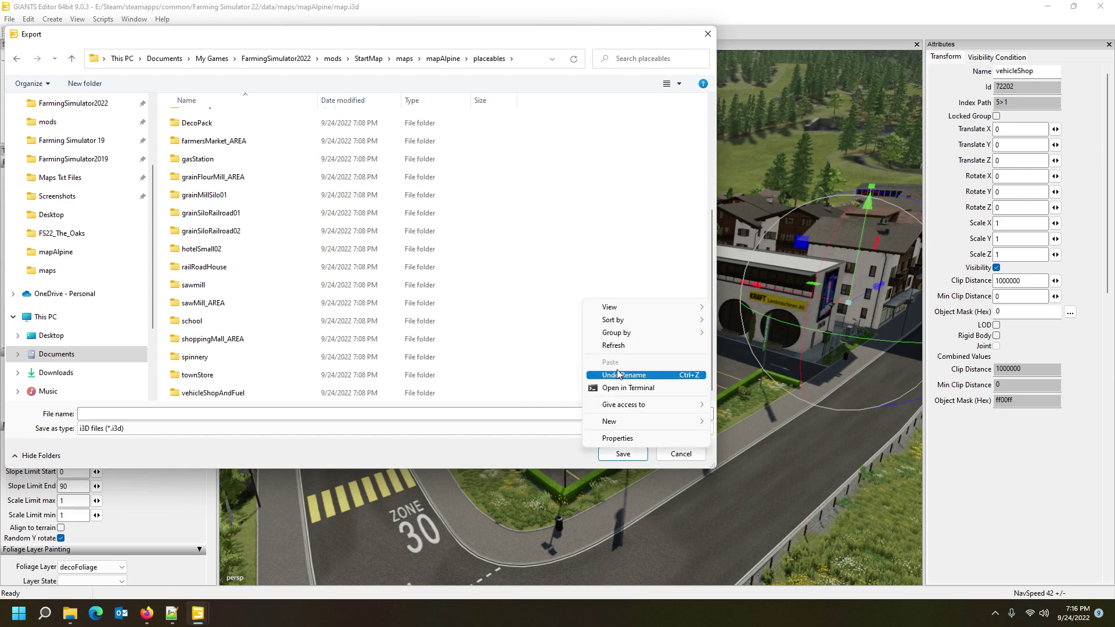
mouse_move(627, 421)
left_click(741, 421)
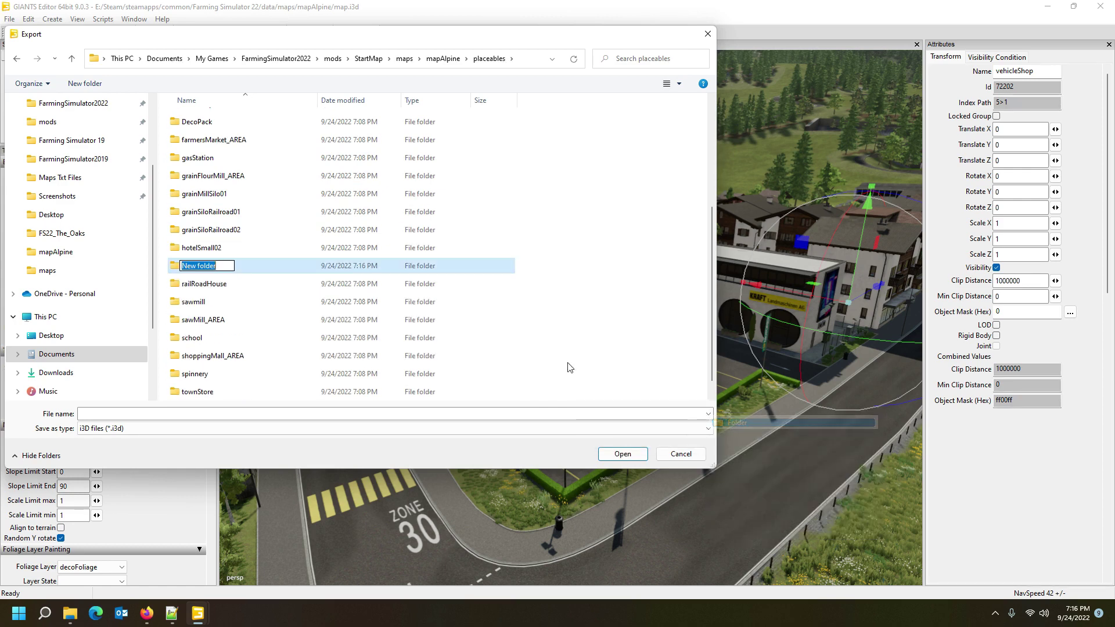
type("vehicleShop")
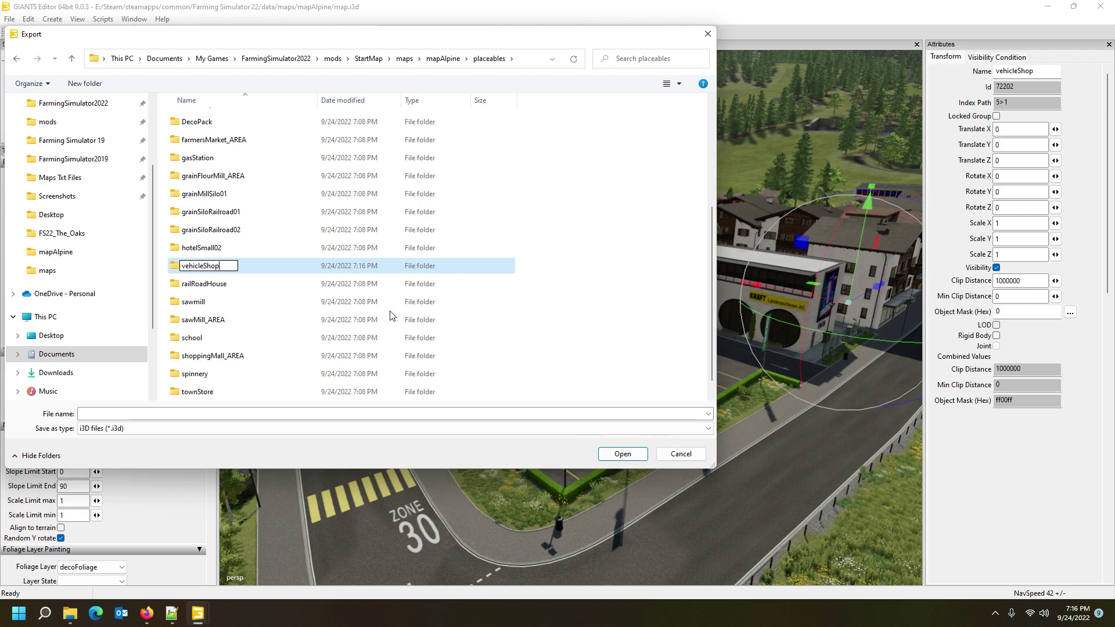
key("Return")
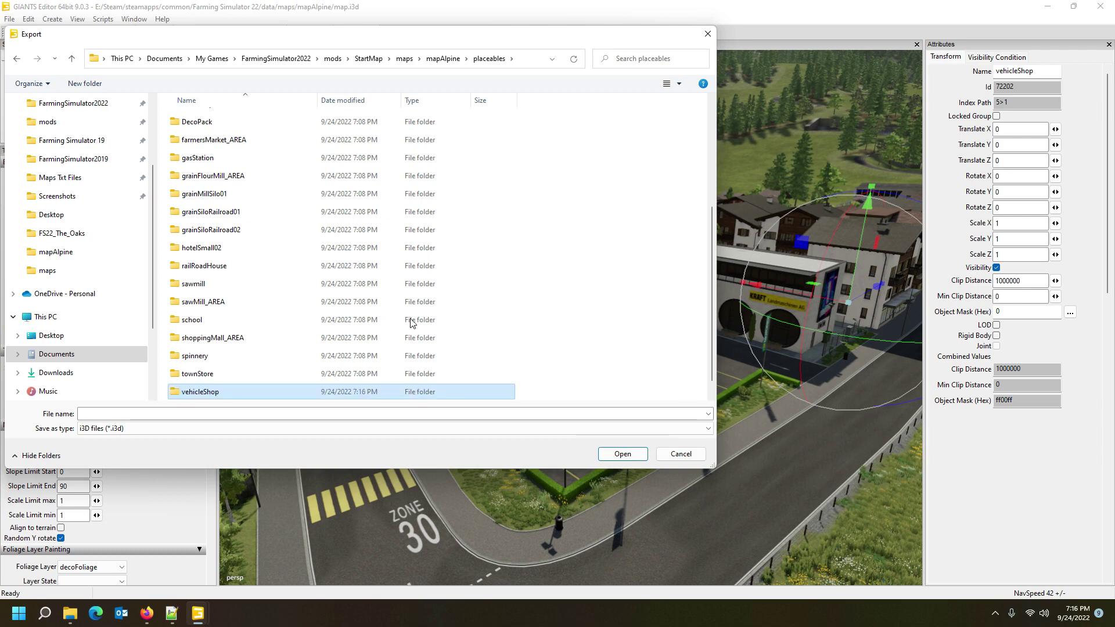
double_click(200, 392)
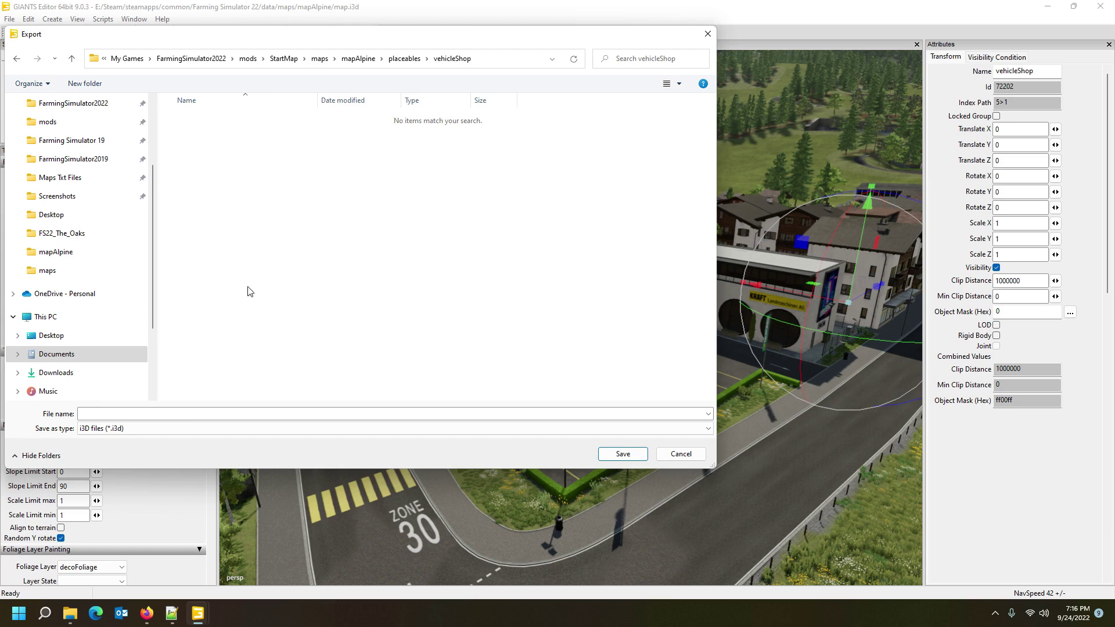
- Export the group as shop, getting the parent directory structure and keeping game relative paths
left_click(193, 415)
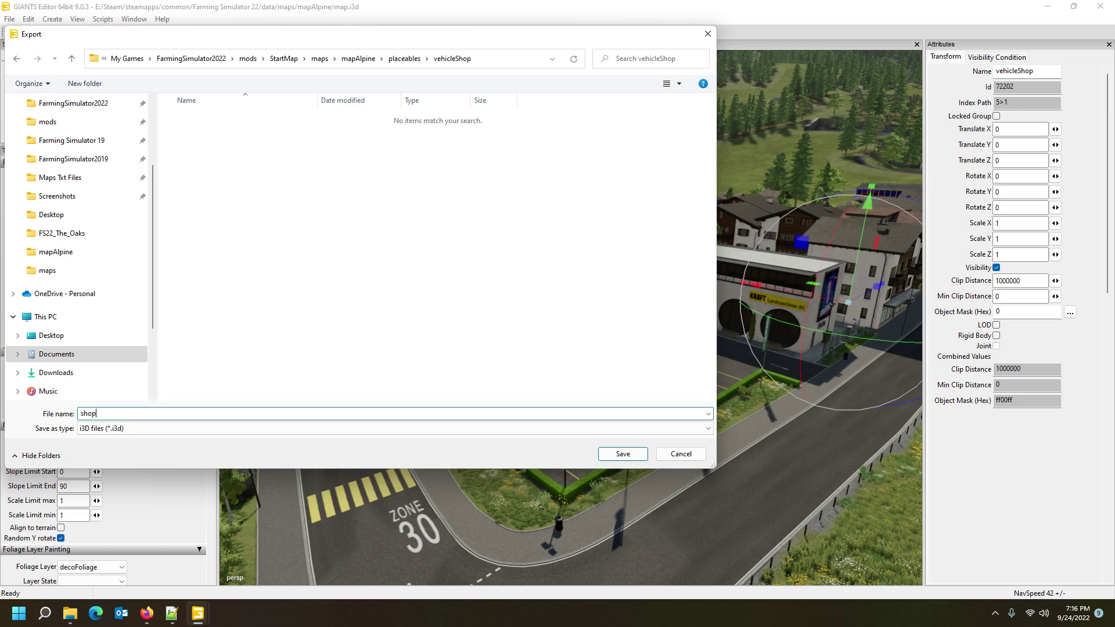
type("shop")
key("Return")
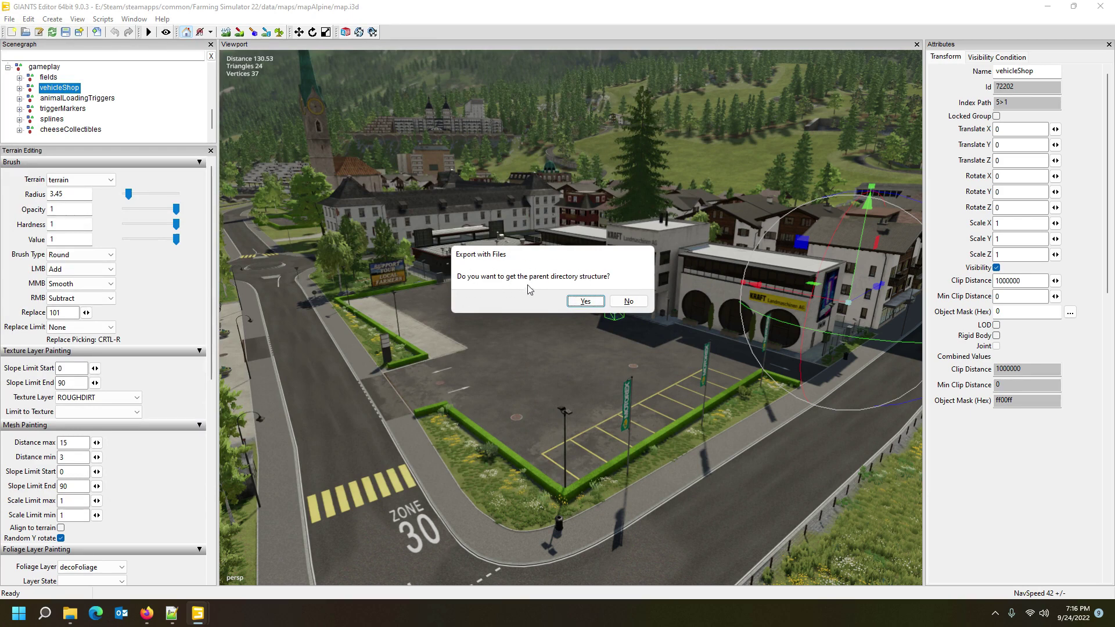
left_click(578, 302)
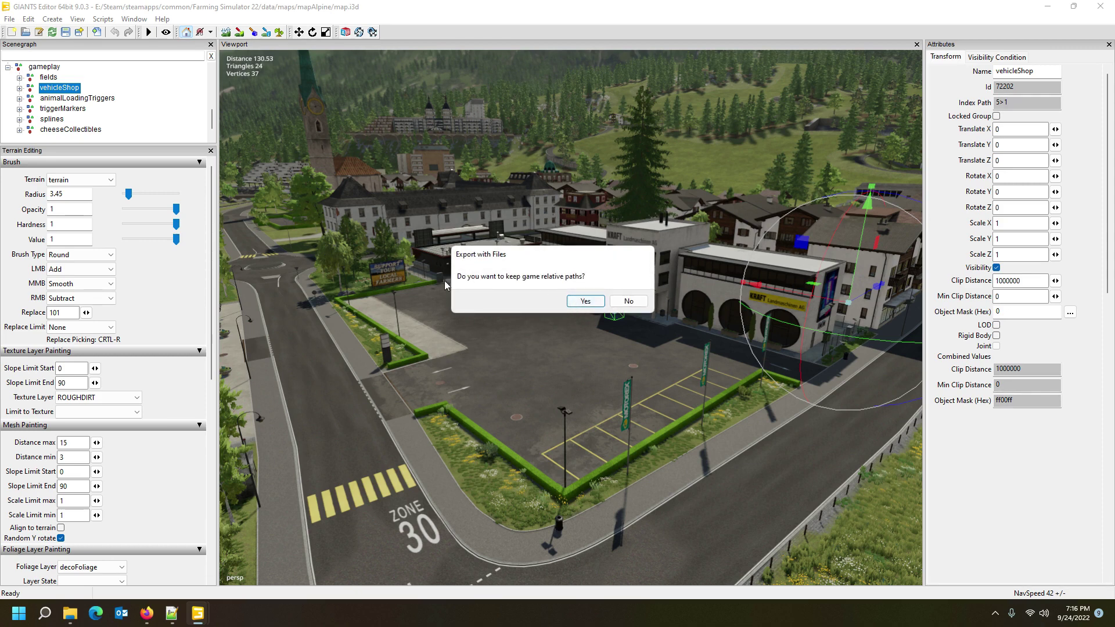
left_click(577, 302)
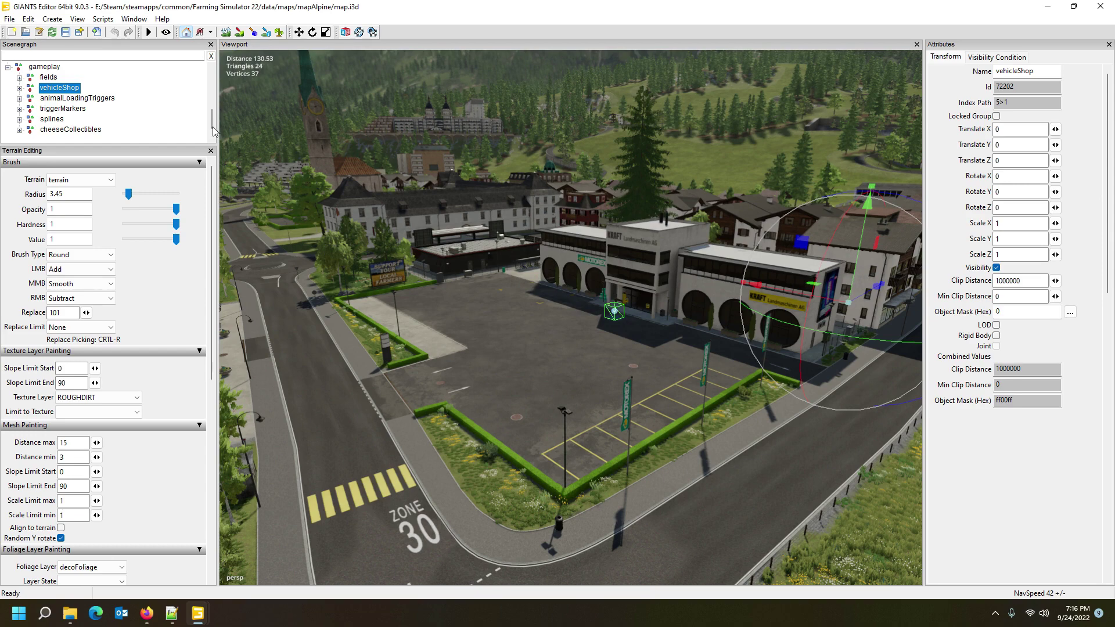
- Close the base game map and switch to the GIANTS Editor window holding the StartMap mod's map.i3d
left_click(1101, 7)
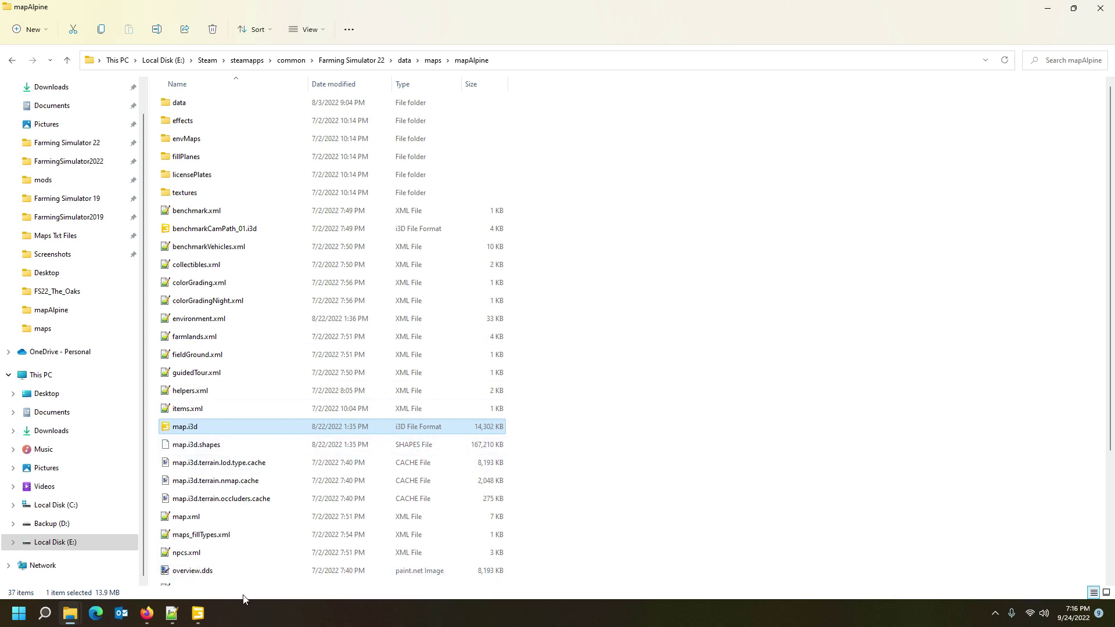
mouse_move(200, 617)
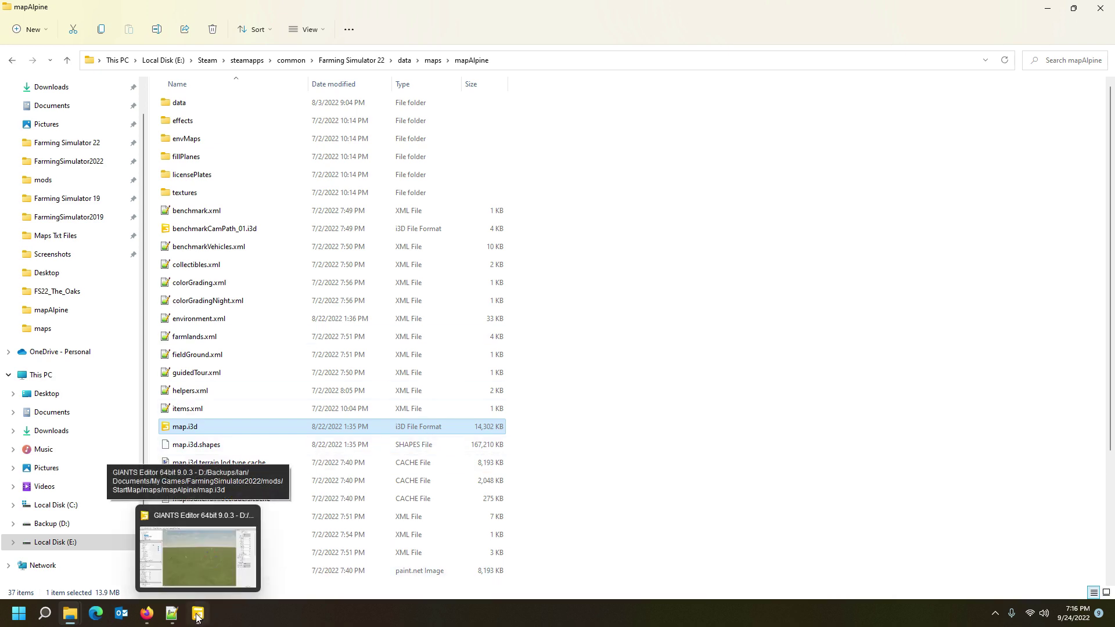
left_click(197, 616)
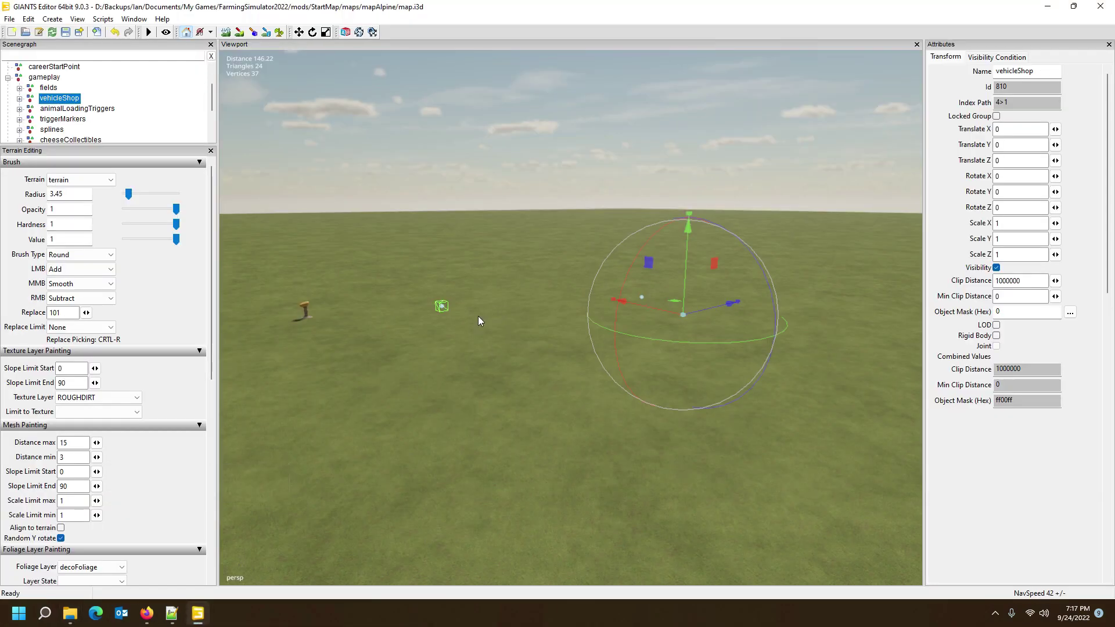
- Delete the existing vehicleShop group from the gameplay group of the StartMap map
right_click_drag(511, 327, 490, 327)
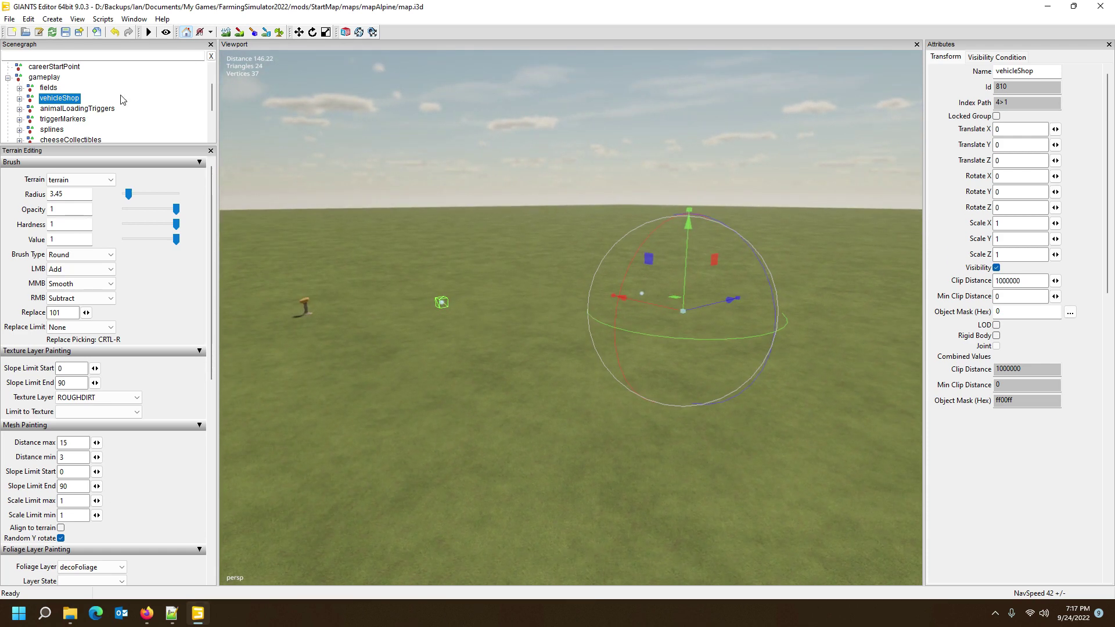
left_click(61, 109)
left_click(59, 102)
key("Delete")
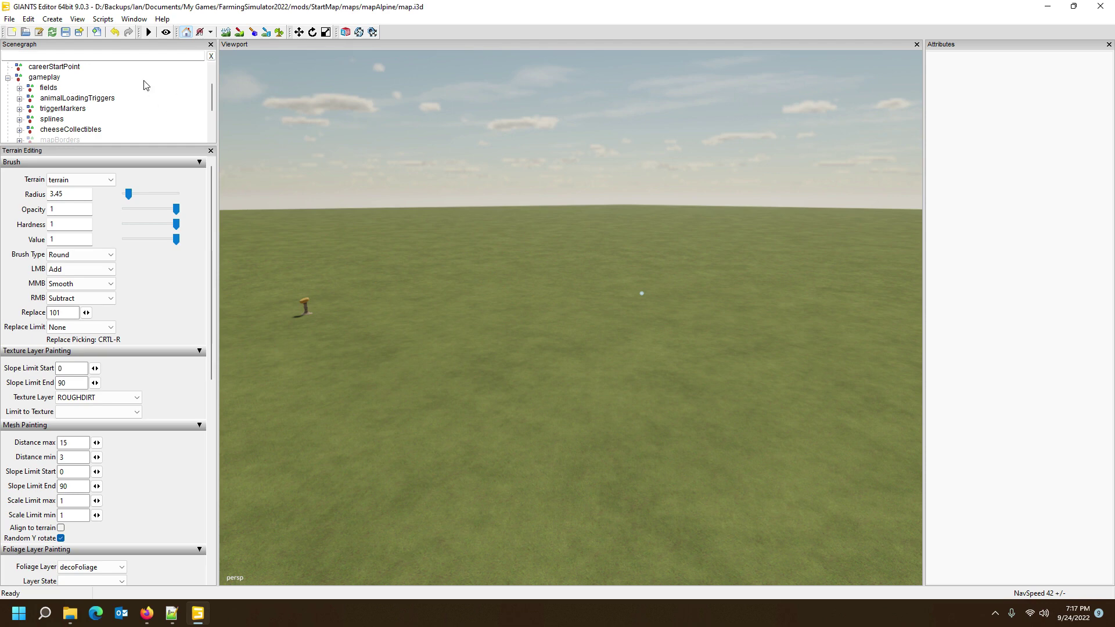
- Import shop.i3d from the placeables/vehicleShop folder into the StartMap map
left_click(10, 19)
left_click(35, 142)
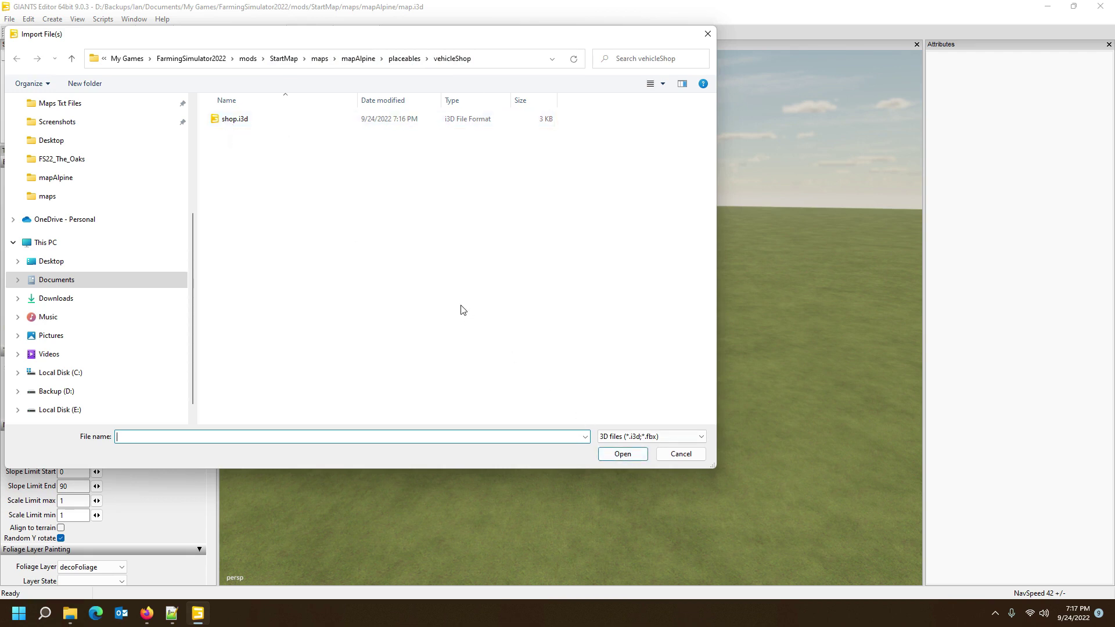
left_click(244, 124)
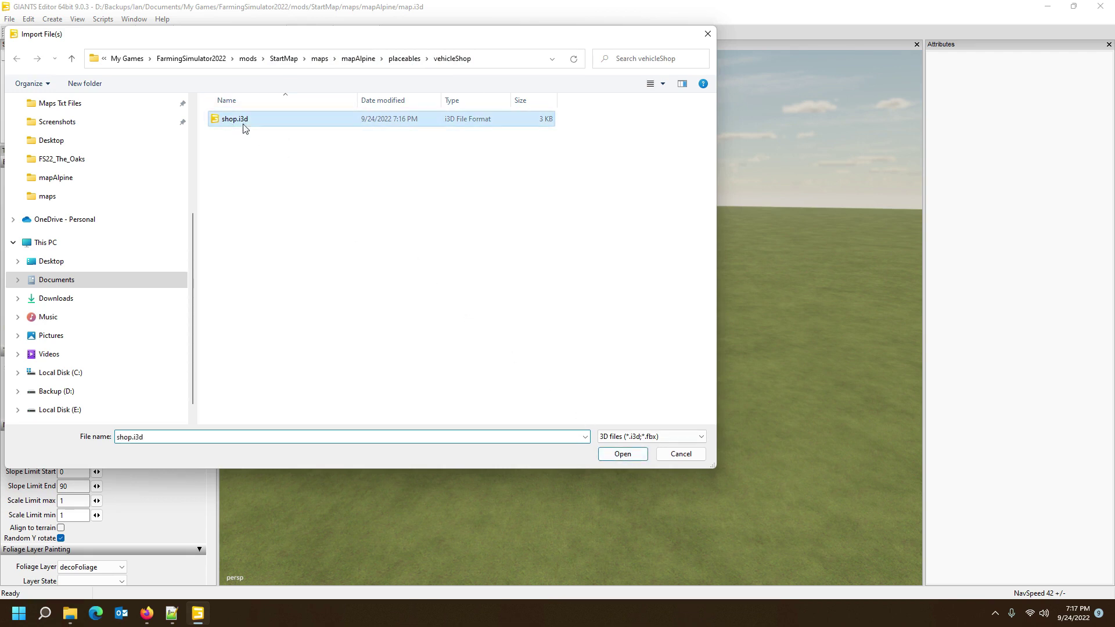
left_click(621, 455)
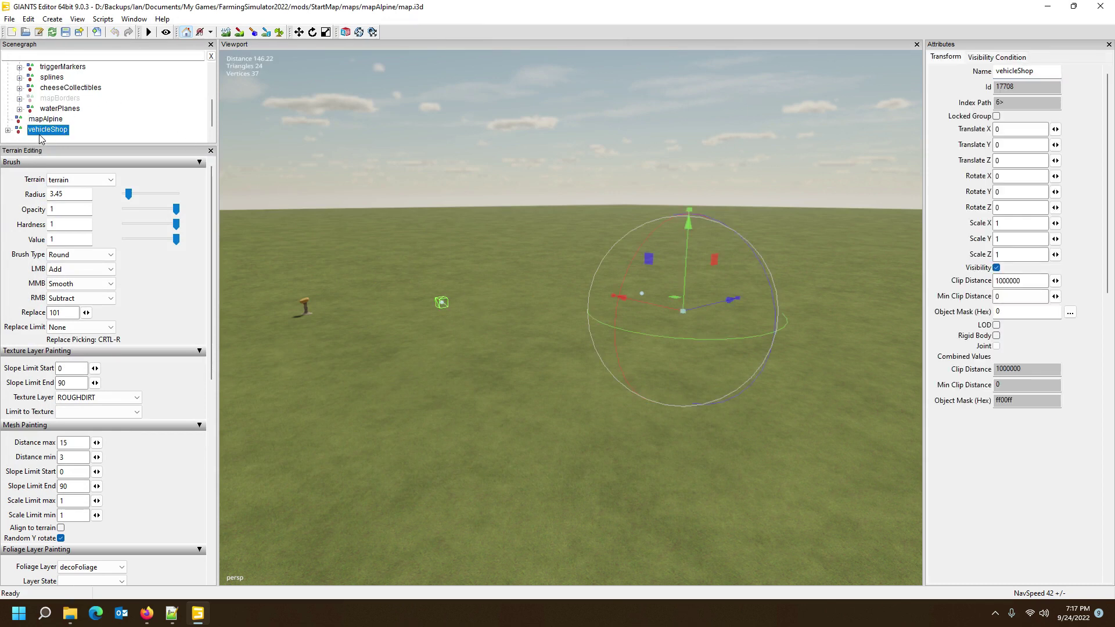
- Enlarge the scene tree area, move the imported vehicleShop group into the gameplay group, and select it there
scroll(105, 130, "up", 2)
scroll(110, 99, "down", 2)
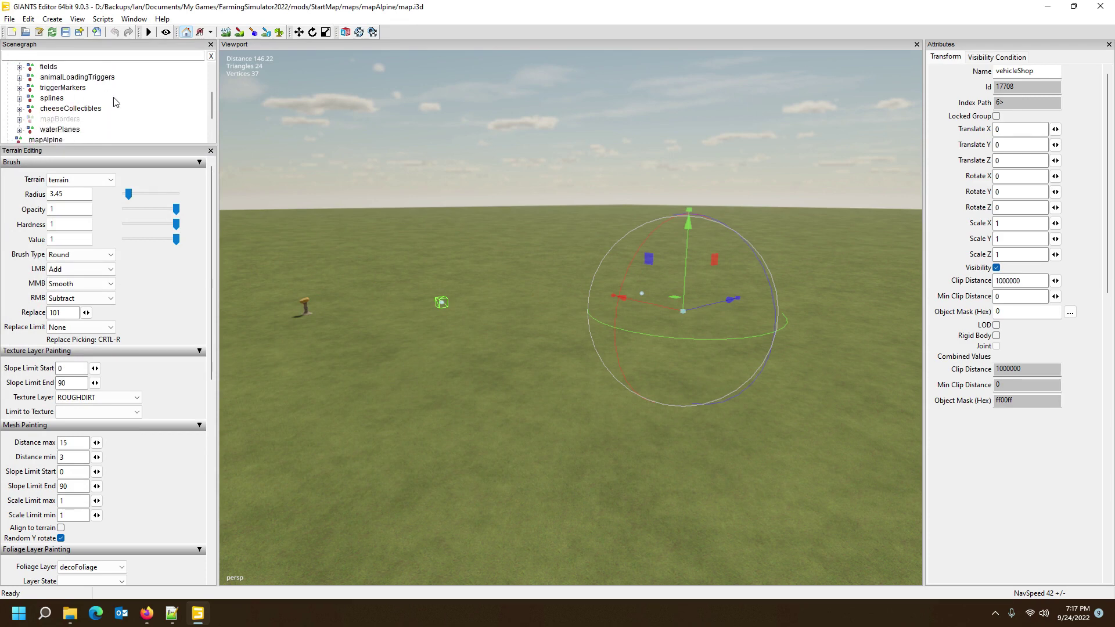
left_click_drag(178, 144, 202, 386)
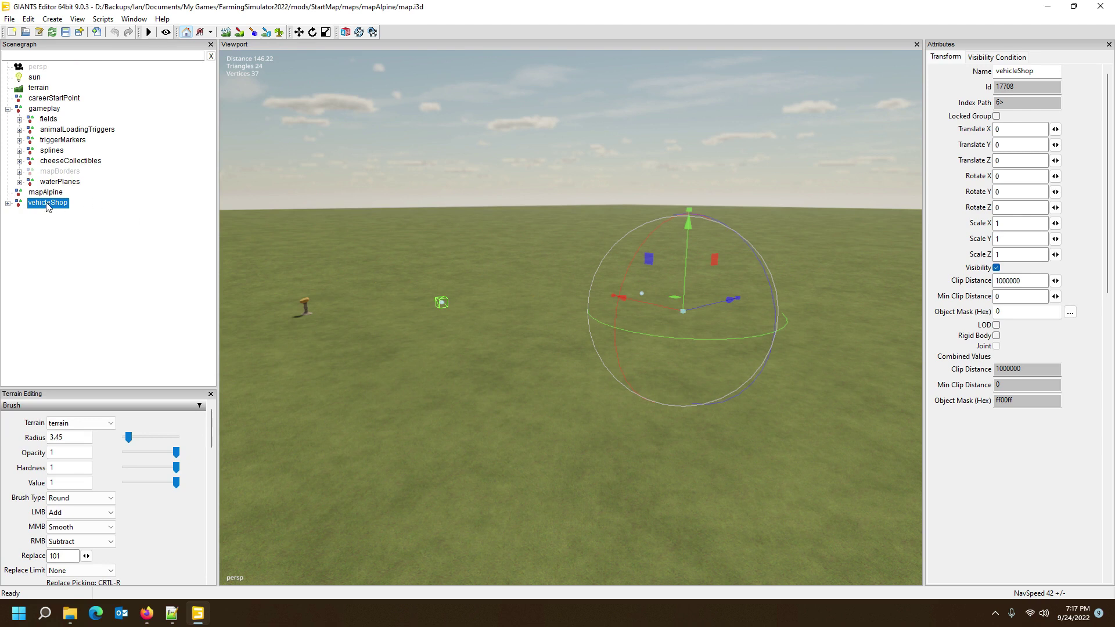
left_click_drag(47, 207, 42, 113)
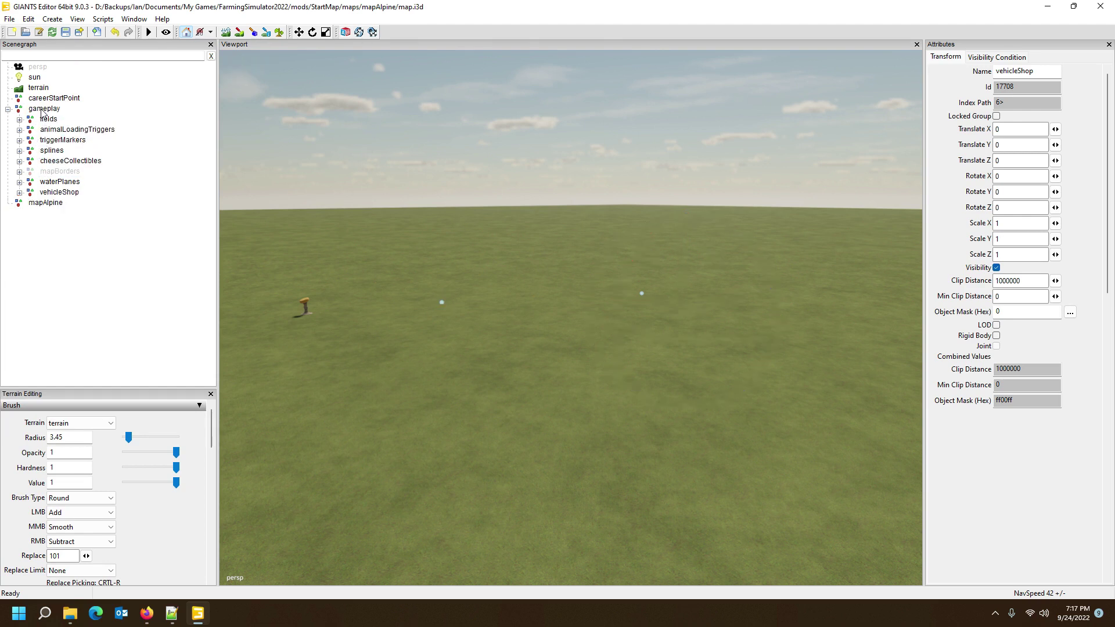
left_click(61, 193)
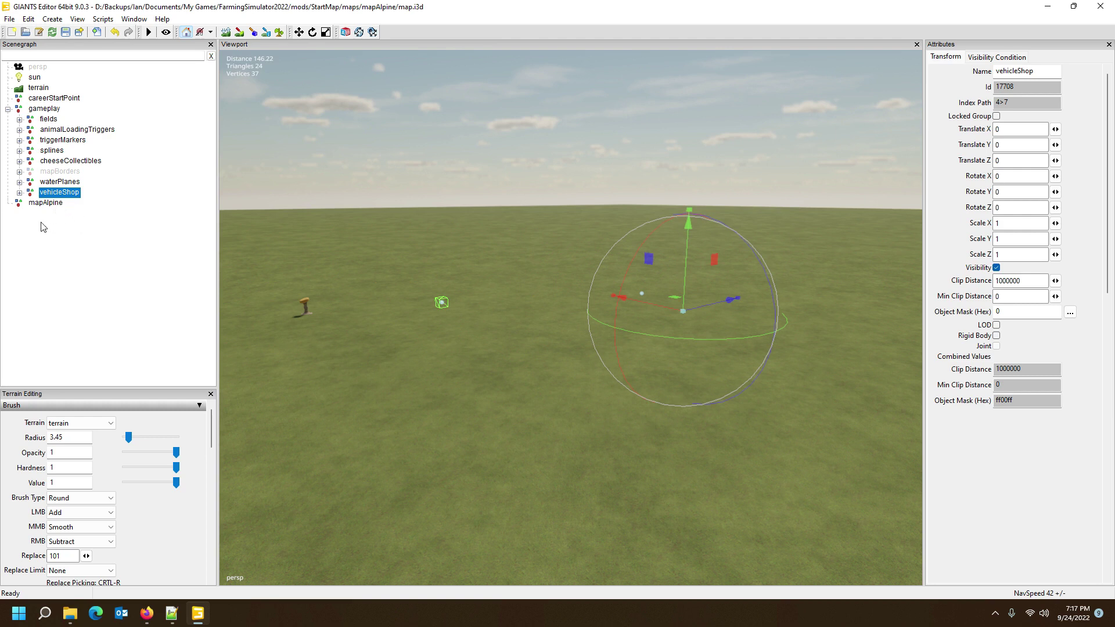
left_click(56, 109)
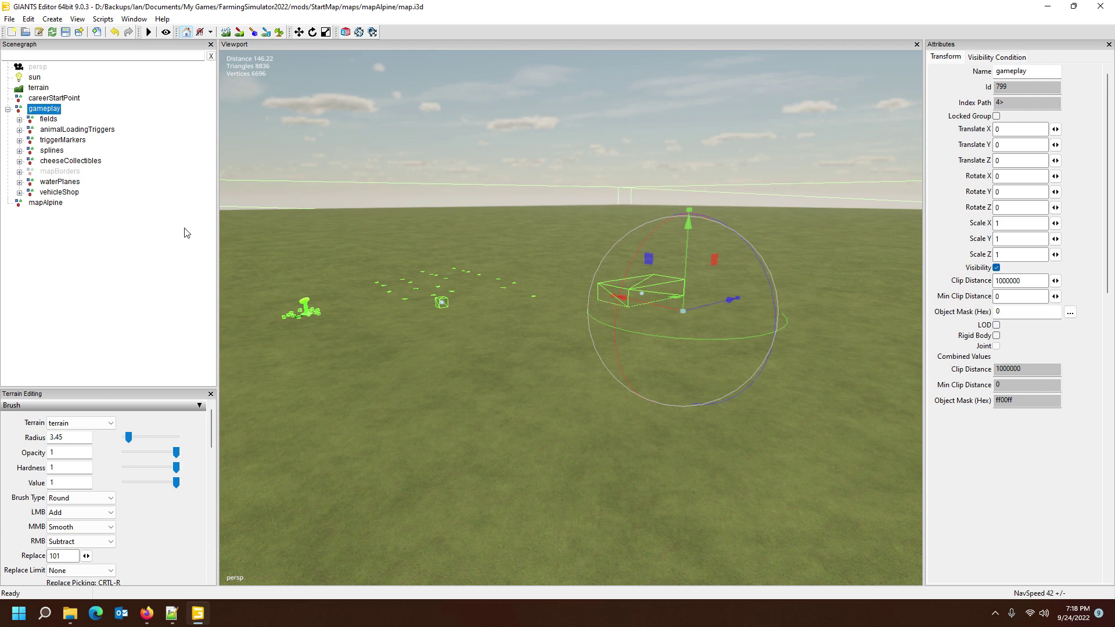
left_click(64, 194)
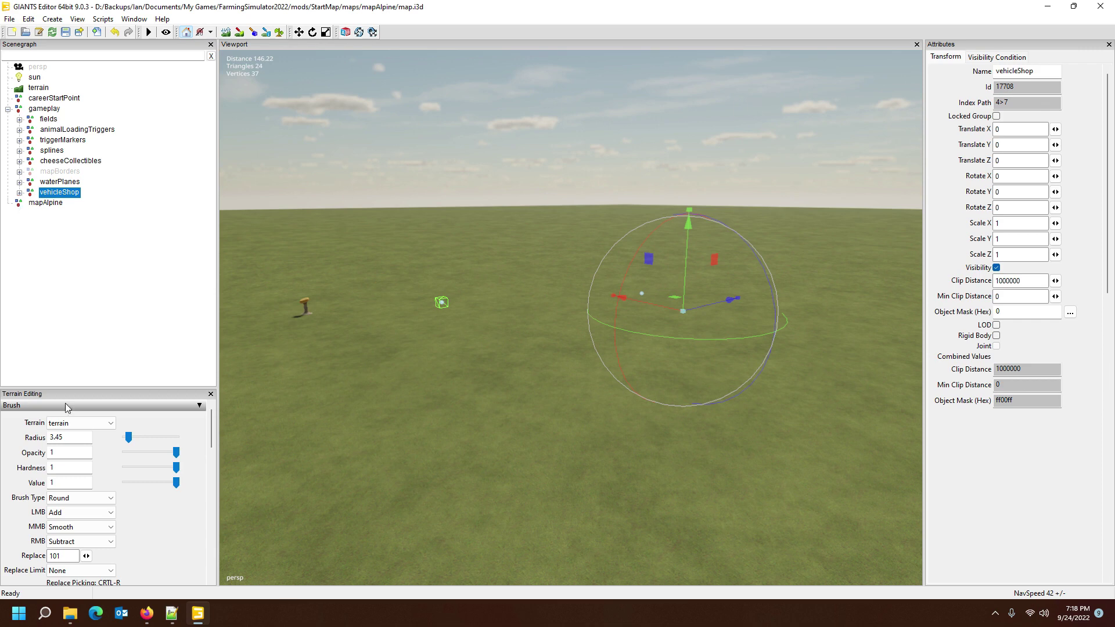
- Switch to the File Explorer window showing the StartMap mod's maps/mapAlpine folder
mouse_move(70, 614)
mouse_move(80, 567)
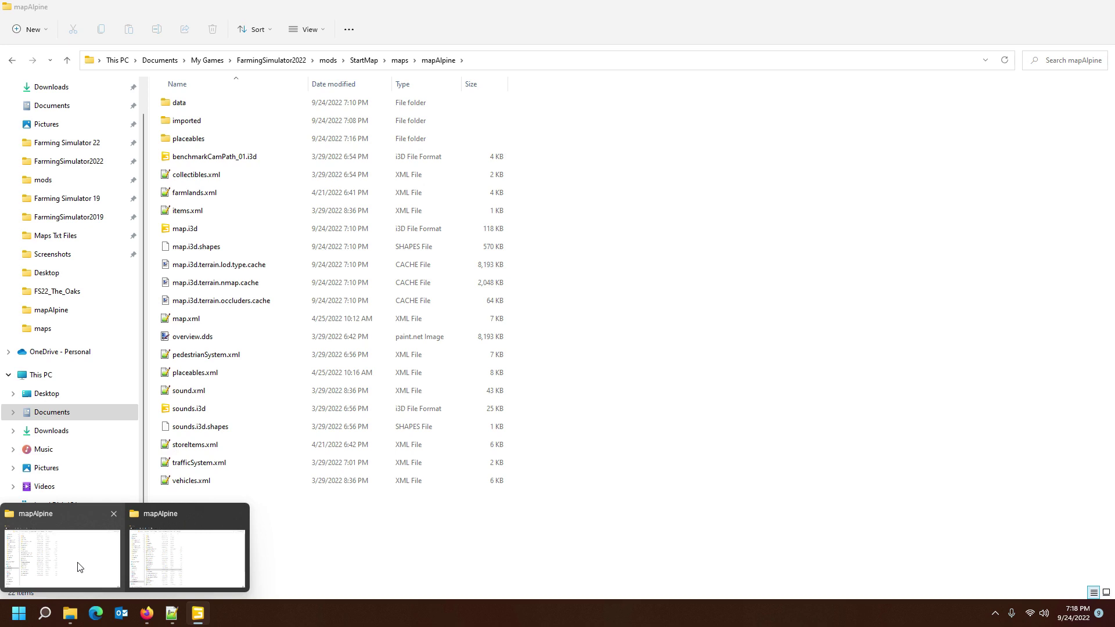
left_click(79, 567)
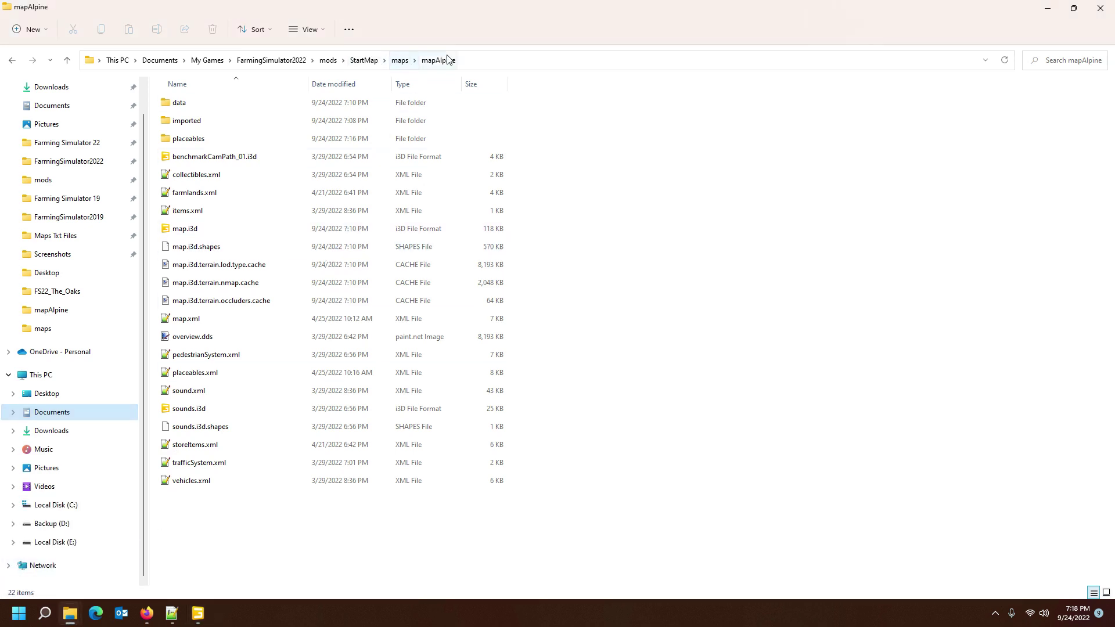
- Look inside the vehicleShop folder in the StartMap map's placeables folder, and delete that vehicleShop folder
double_click(183, 140)
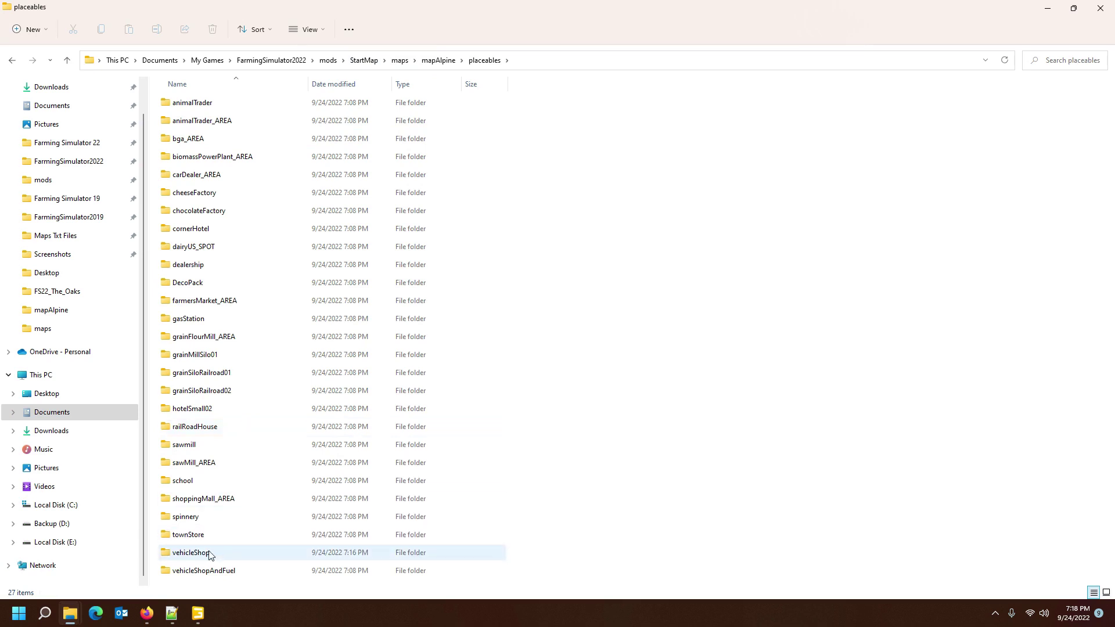
double_click(224, 558)
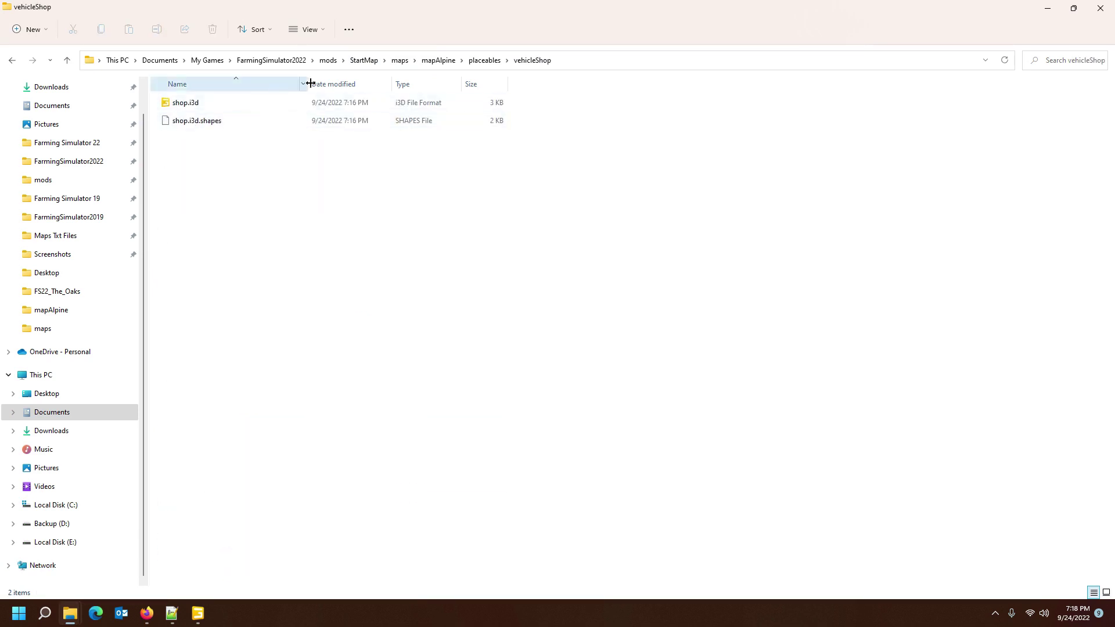
left_click(484, 60)
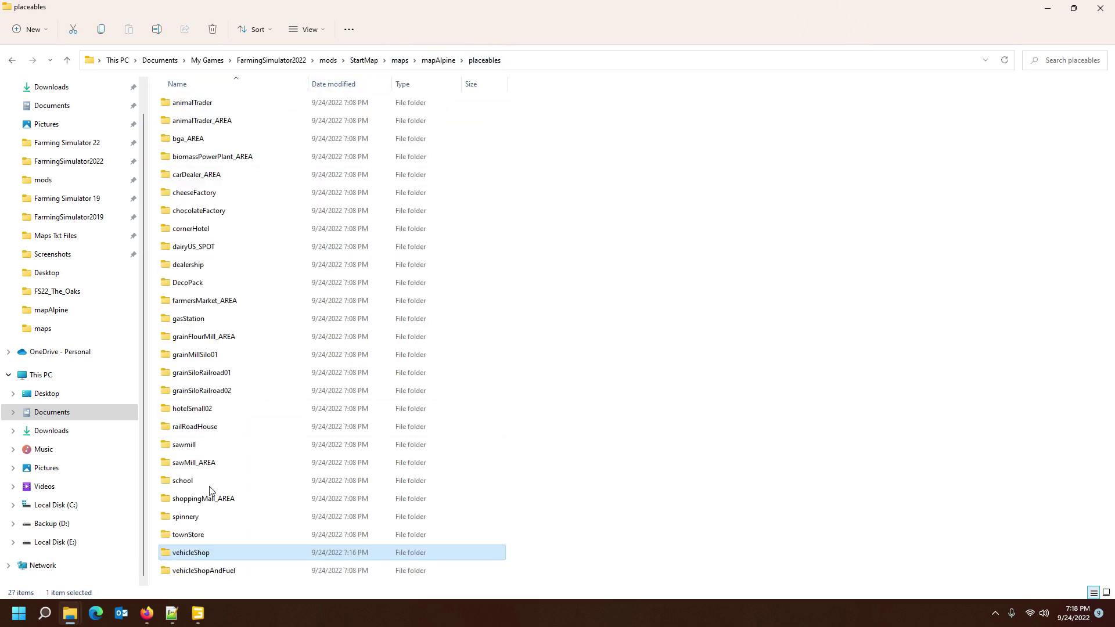
left_click(208, 571)
left_click(204, 557)
key("Delete")
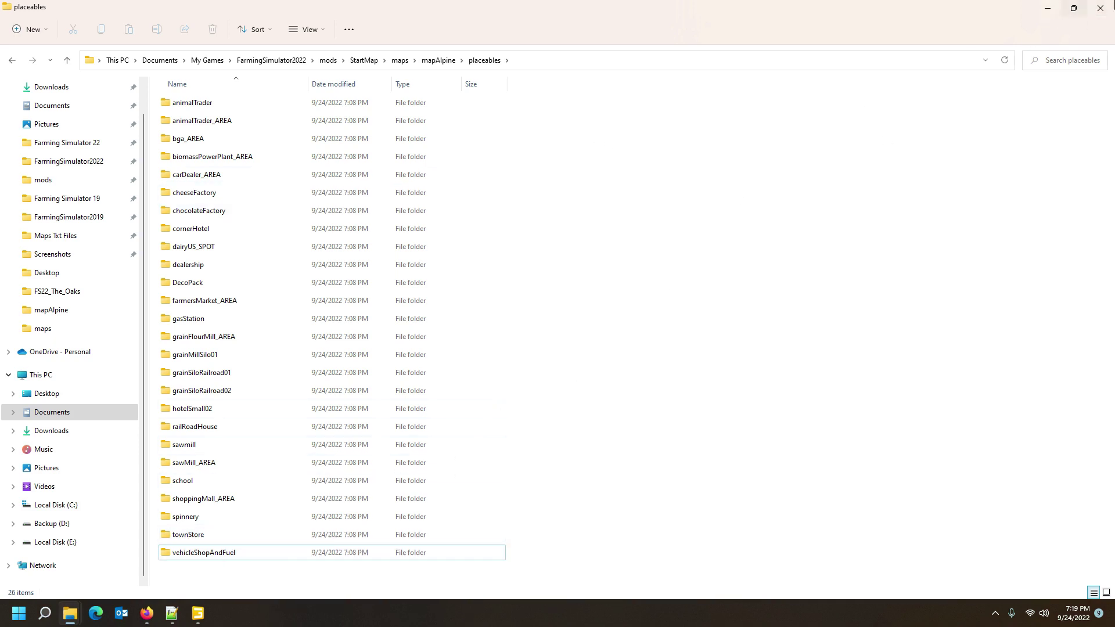
- Switch back to GIANTS Editor and expand the imported vehicleShop group in the scene tree
left_click(1048, 9)
left_click_drag(455, 416, 478, 415, "alt")
scroll(493, 419, "down", 4)
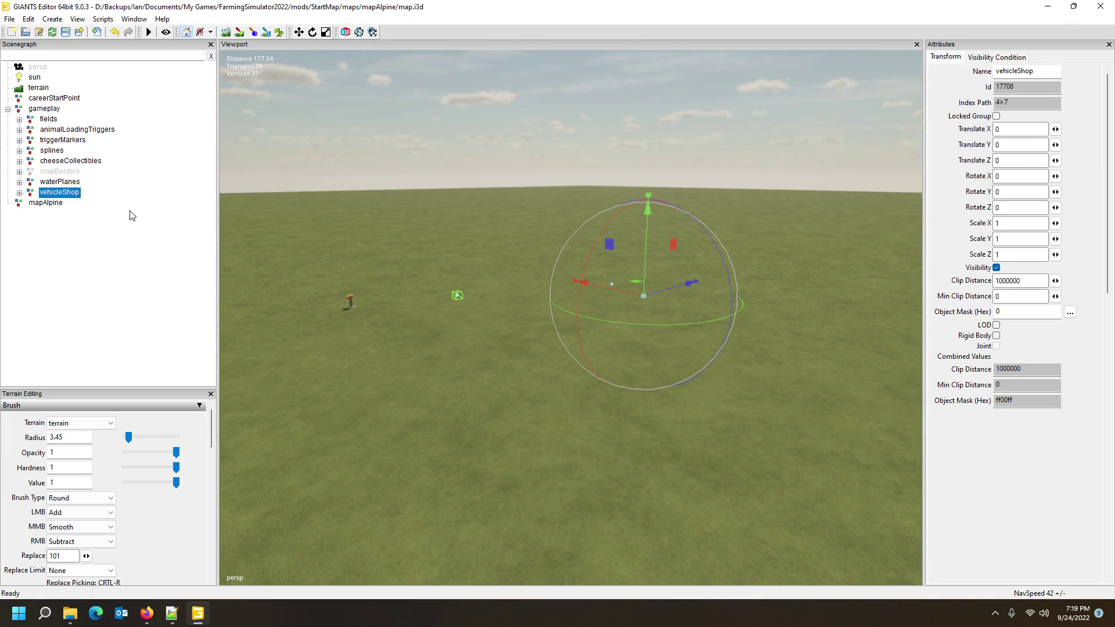
left_click(19, 194)
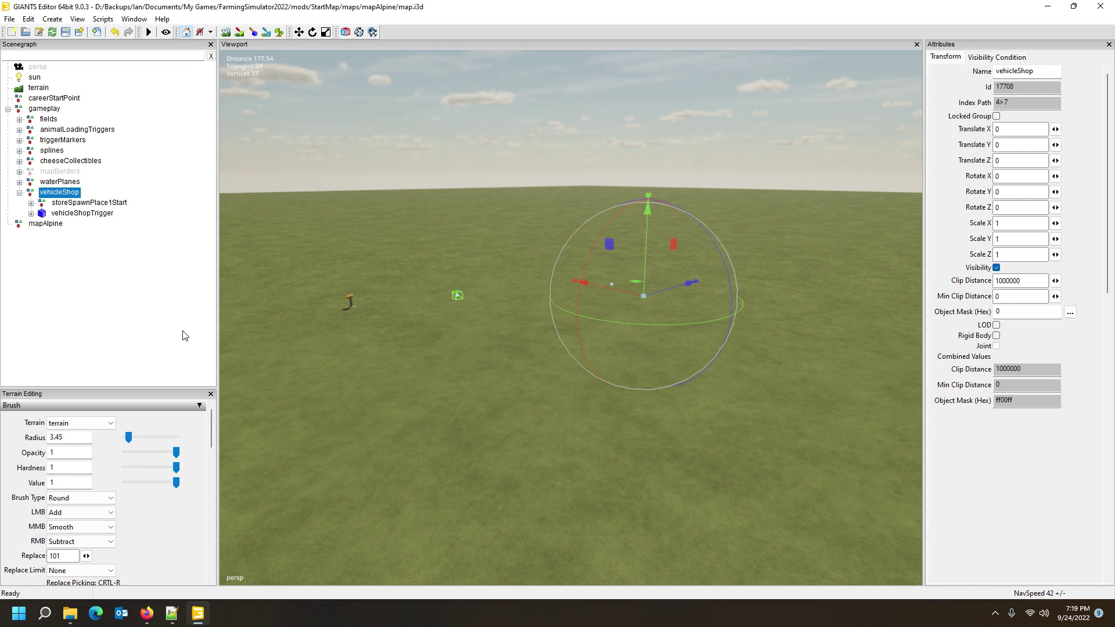
right_click_drag(454, 379, 401, 455)
- Check the StartMap map's placeables folder in File Explorer for a dealership folder, and return to GIANTS Editor
mouse_move(70, 616)
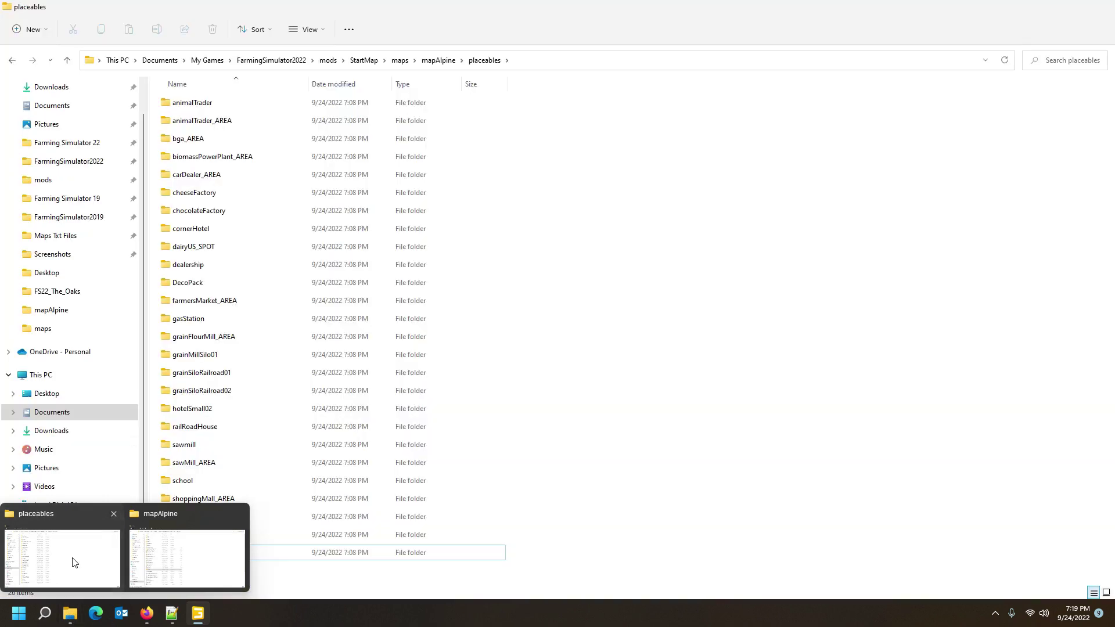
left_click(72, 566)
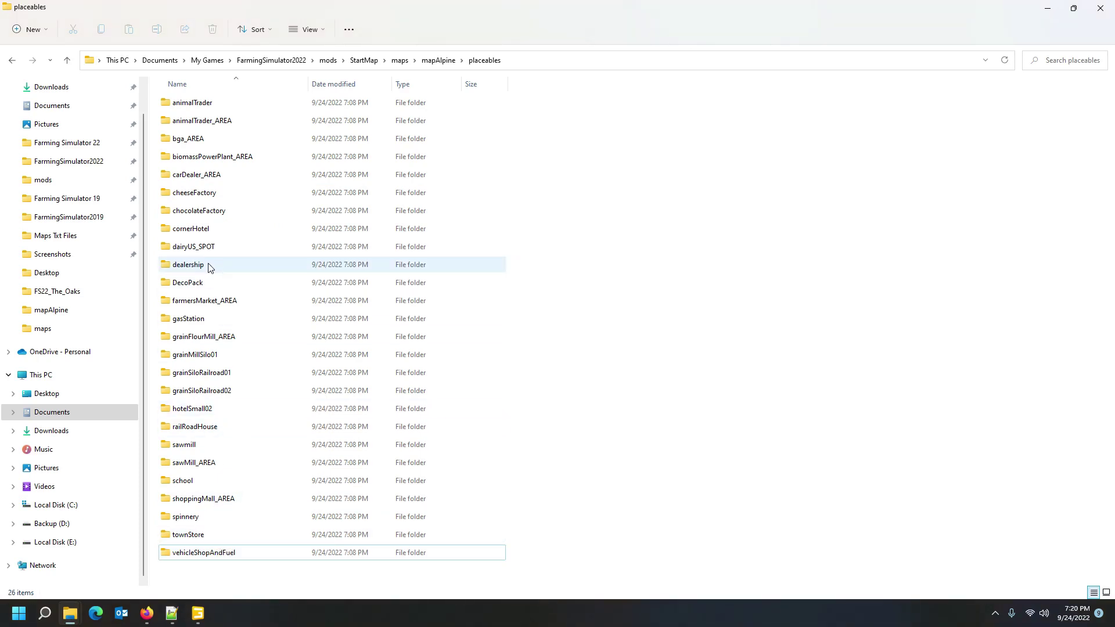
left_click(197, 613)
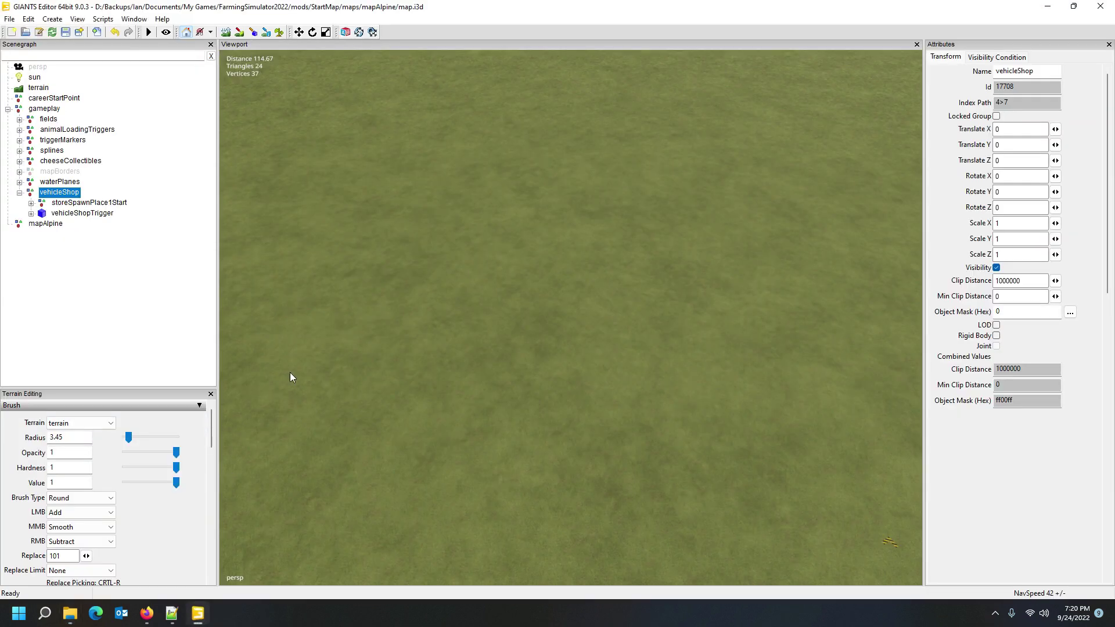
- Import the dealer building's i3d file from the placeables/dealership folder into the StartMap map
left_click(9, 19)
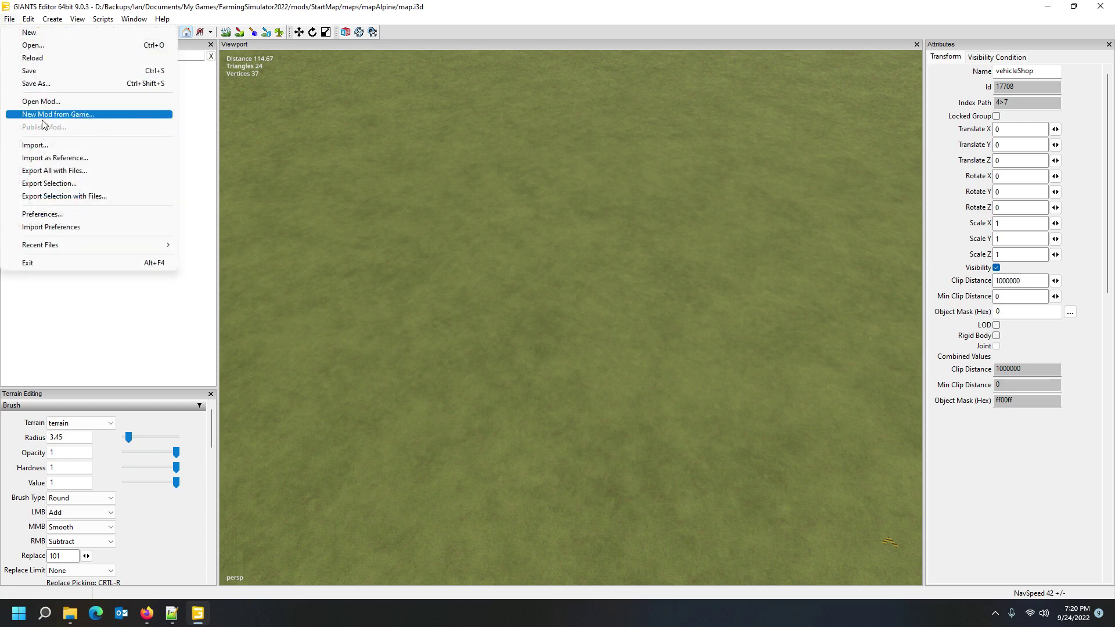
left_click(44, 150)
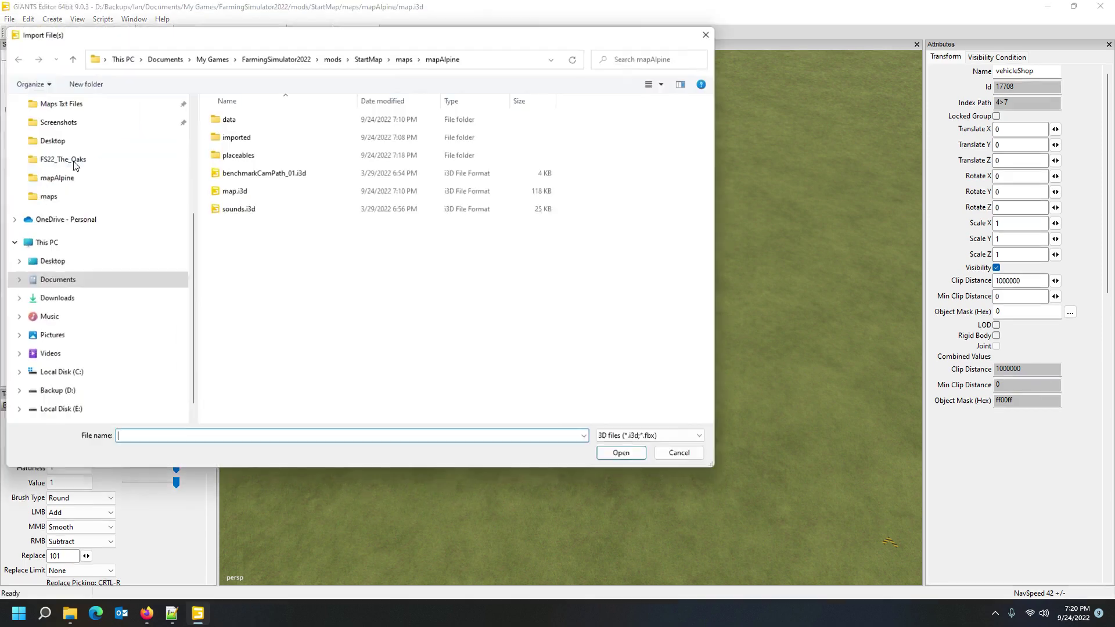
left_click(407, 61)
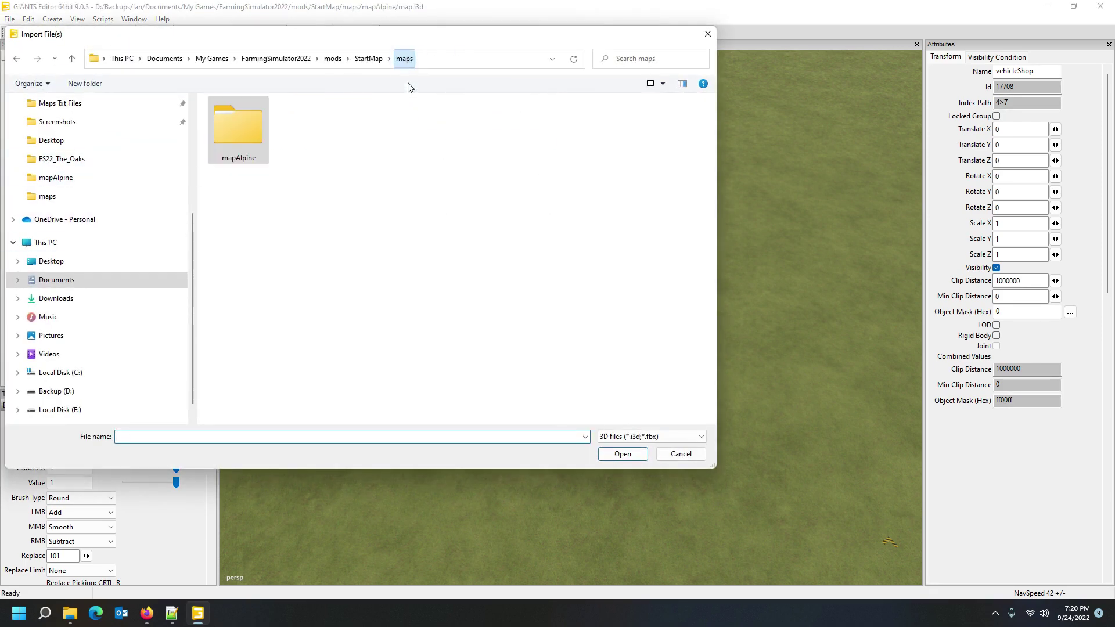
double_click(241, 131)
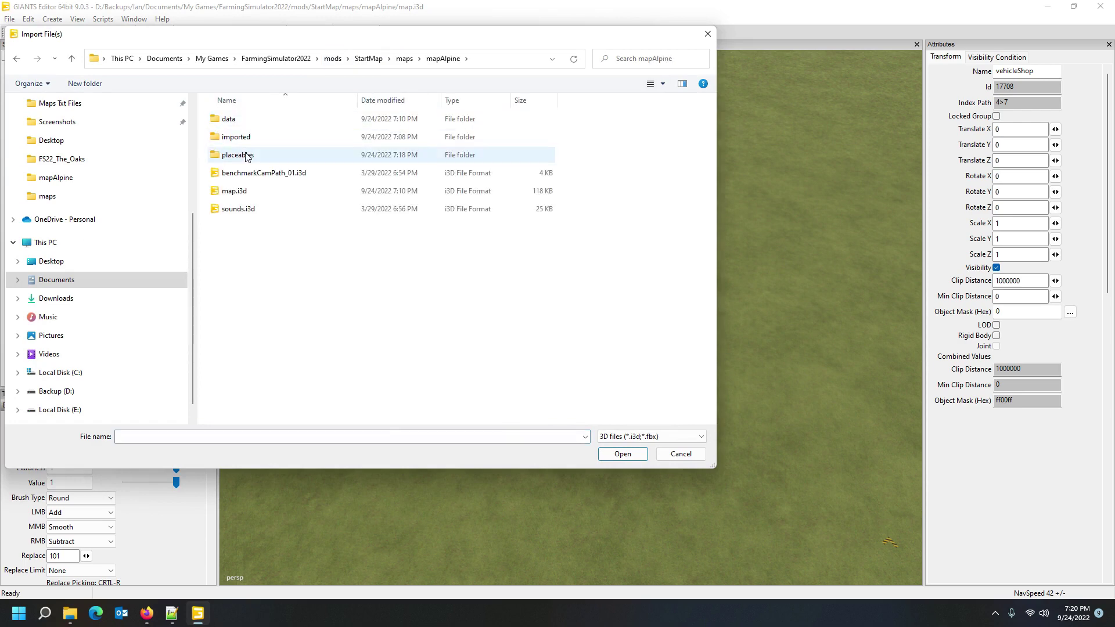
double_click(247, 156)
scroll(249, 232, "down", 5)
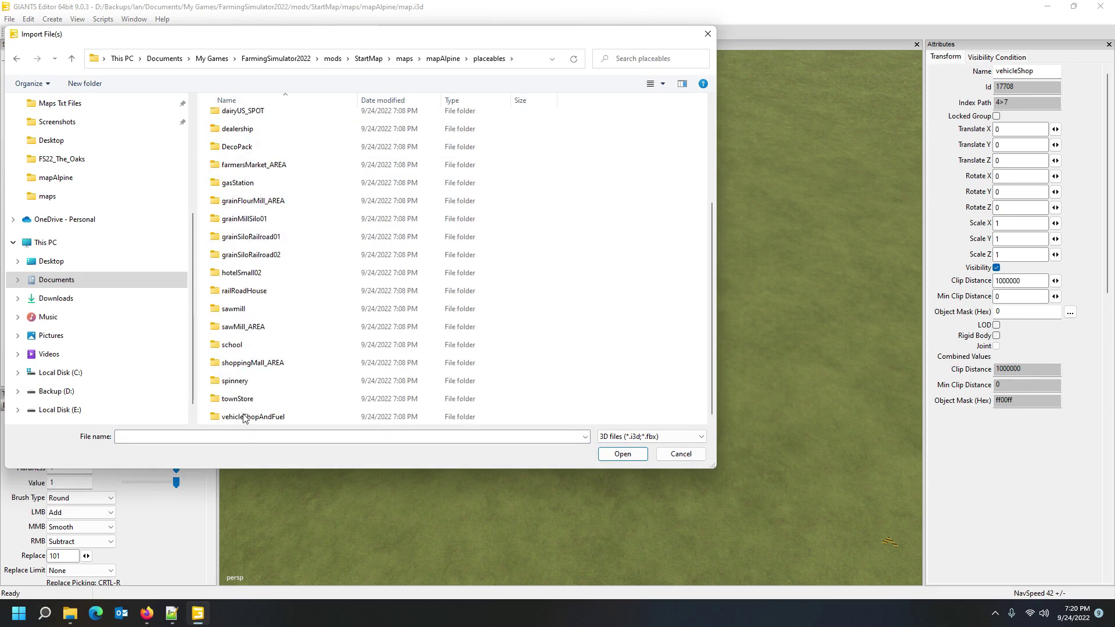
scroll(244, 285, "up", 3)
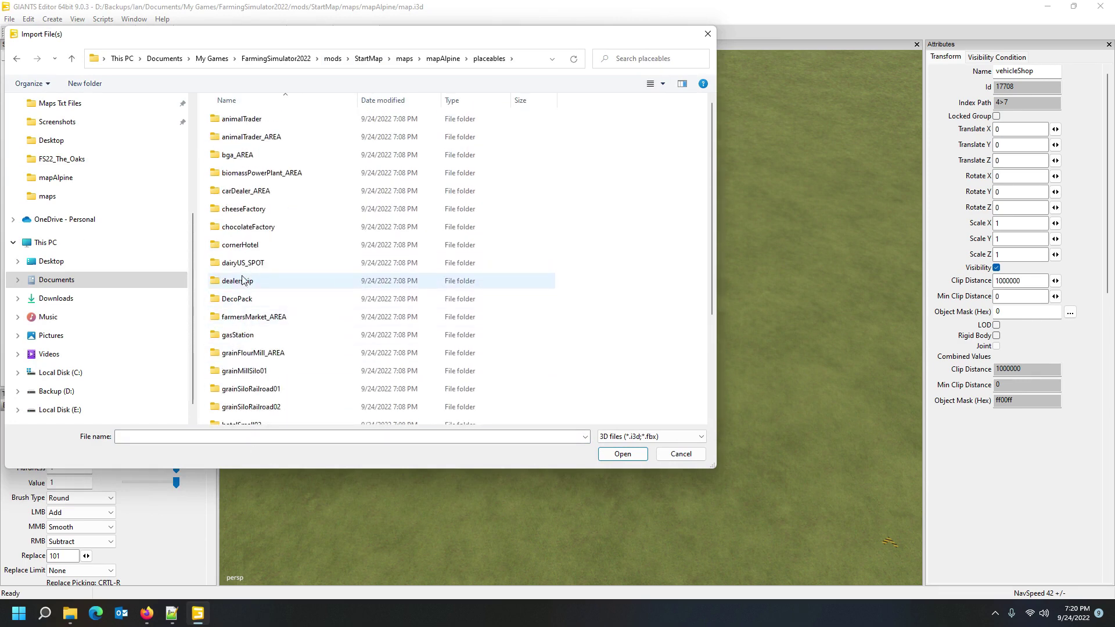
double_click(245, 284)
double_click(233, 123)
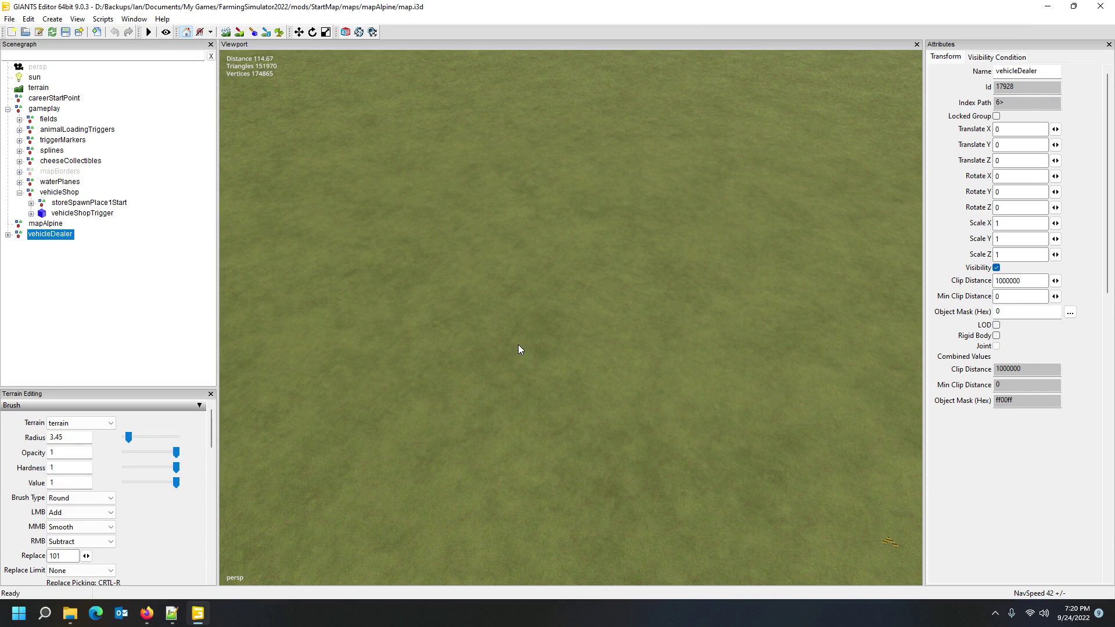
- Place the vehicleDealer building on the terrain at about X 147.083, Y 10, Z -44.015, and deselect it
key("ctrl+b")
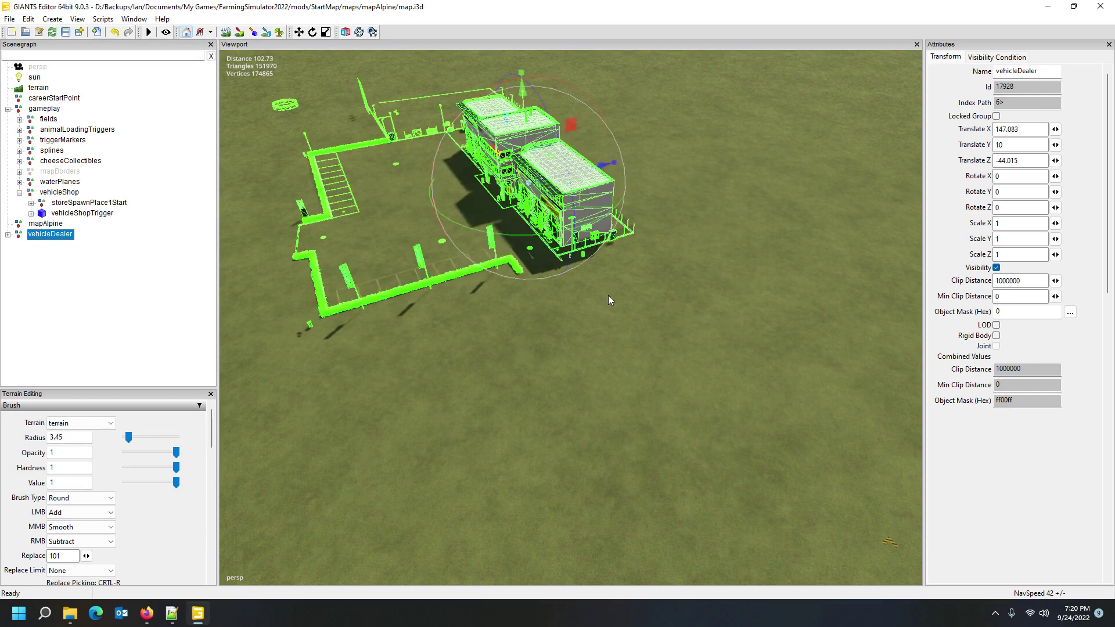
left_click(615, 293)
left_click_drag(616, 293, 712, 277, "alt")
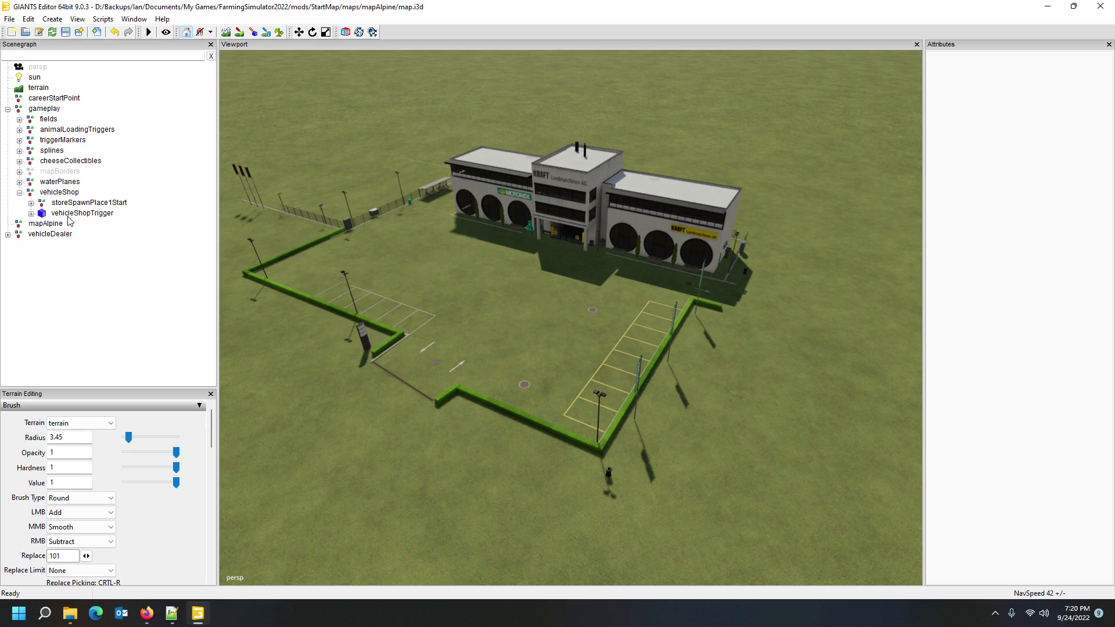
- Move vehicleShopTrigger in front of the dealer building's entrance, at about X 147.36, Y 10, Z -51.685
left_click(60, 194)
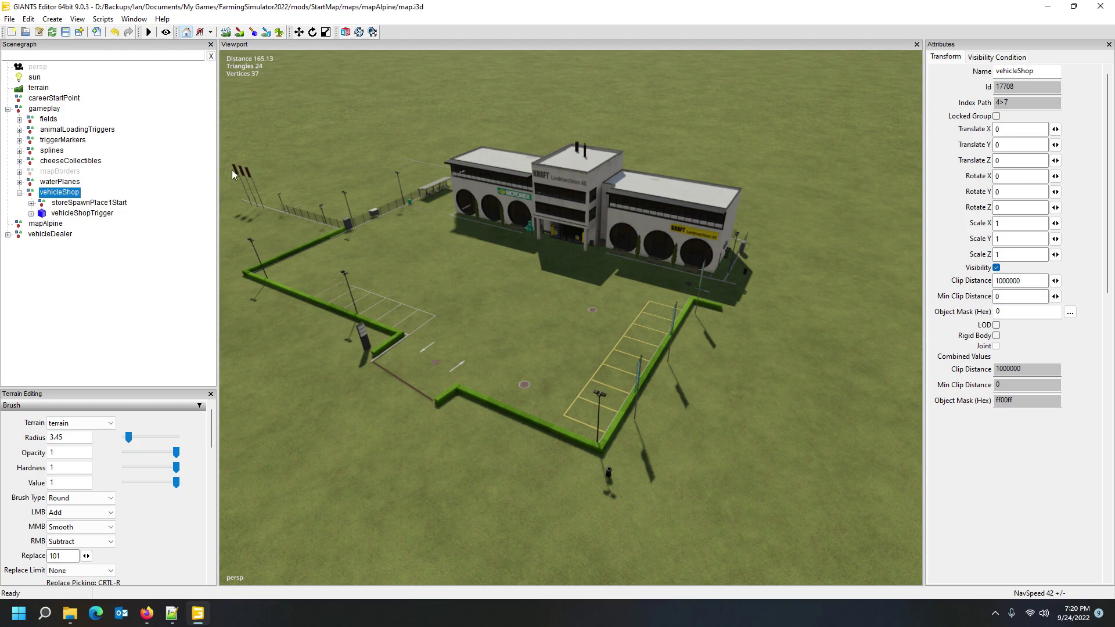
left_click(82, 215)
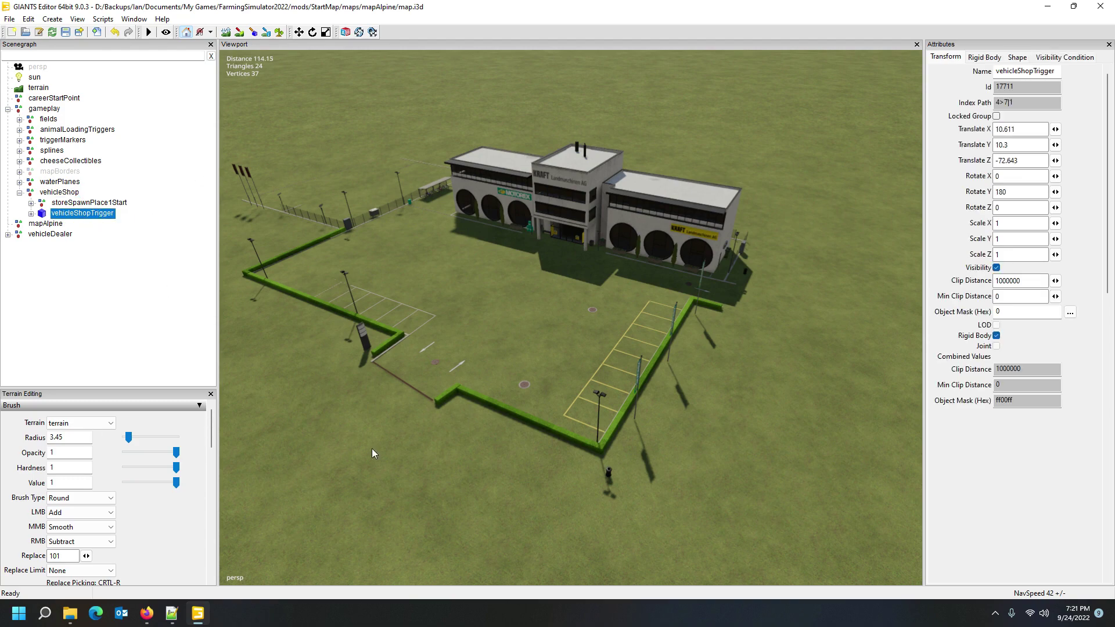
left_click_drag(413, 434, 451, 466, "alt")
scroll(389, 399, "up", 7)
scroll(500, 479, "down", 3)
scroll(451, 466, "up", 8)
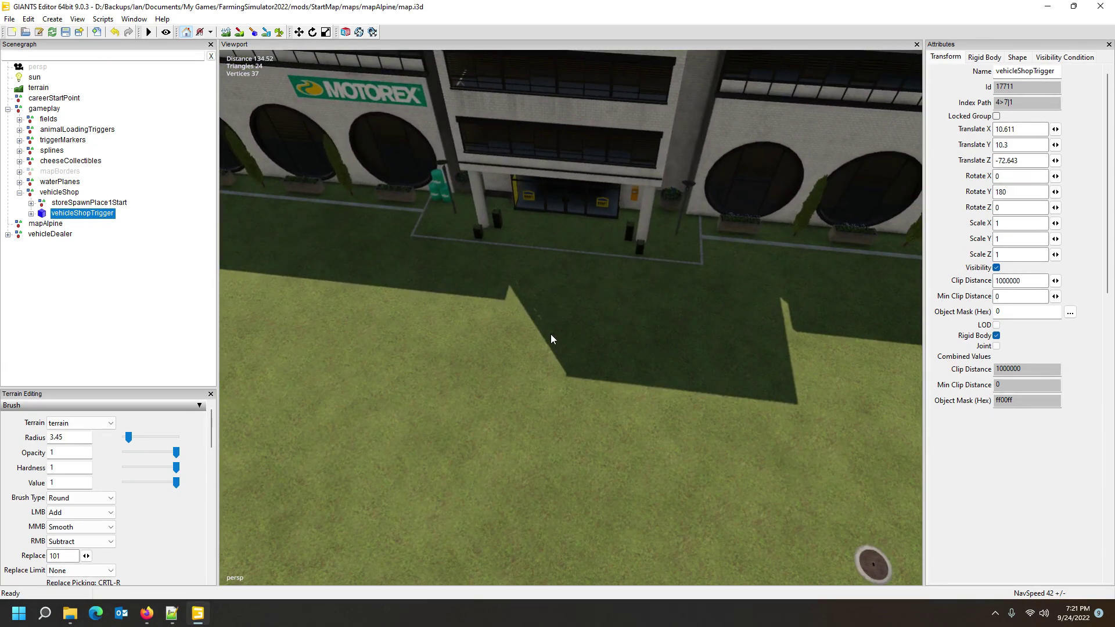
left_click(556, 233, "ctrl+shift")
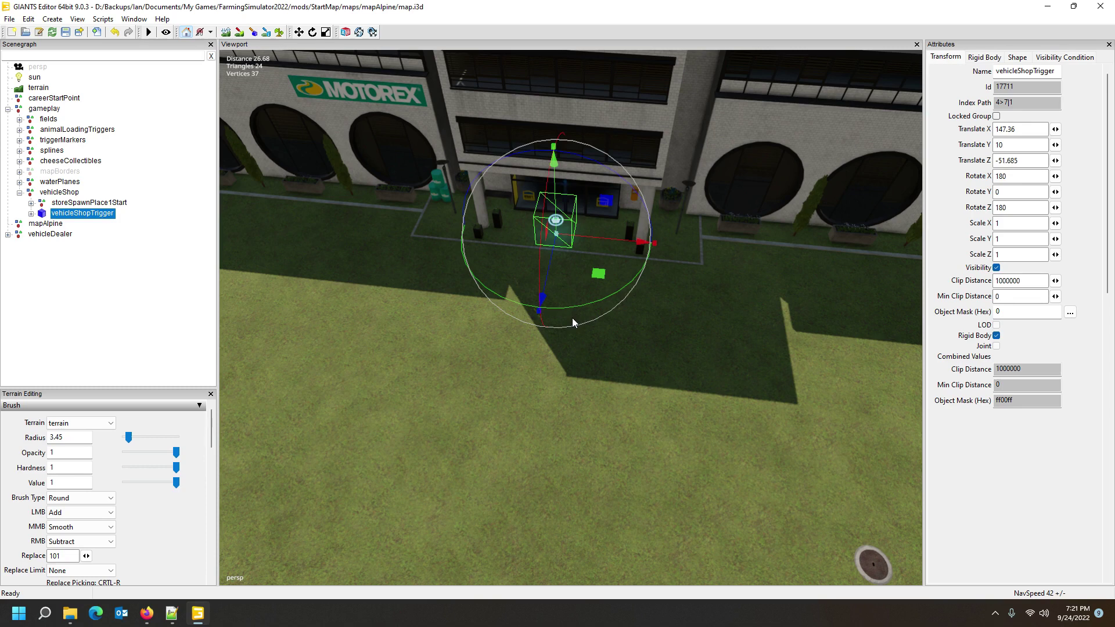
- Expand storeSpawnPlace1Start and place it inside the dealer's fenced yard at about X 174.134, Y 10, Z -64.92
left_click(31, 202)
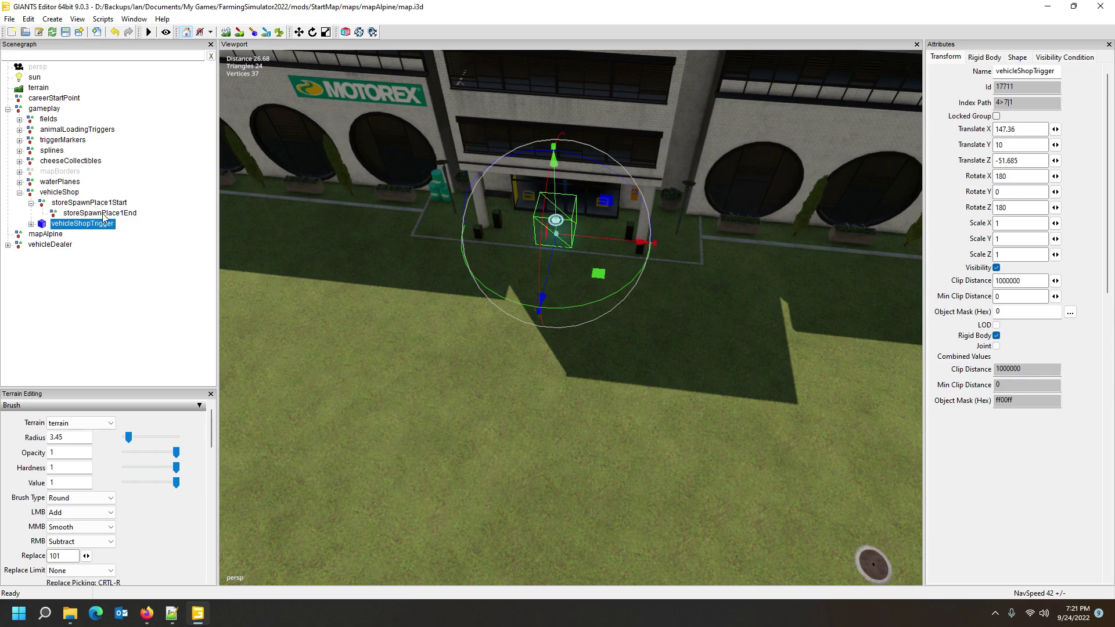
left_click_drag(500, 373, 506, 392, "alt")
scroll(507, 403, "down", 7)
scroll(505, 403, "up", 4)
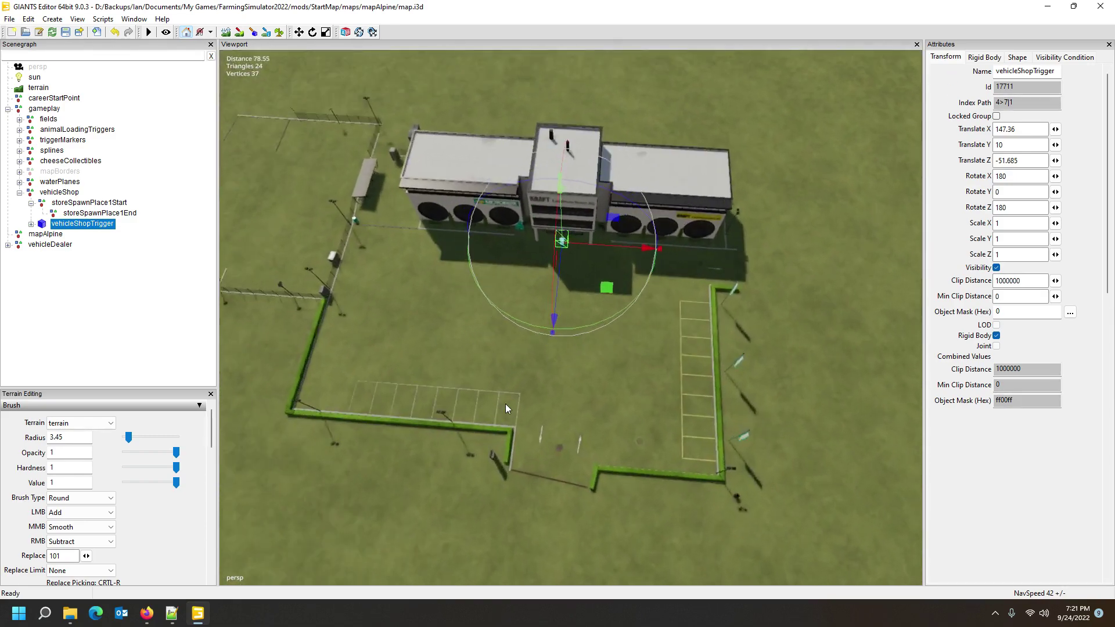
scroll(505, 403, "down", 2)
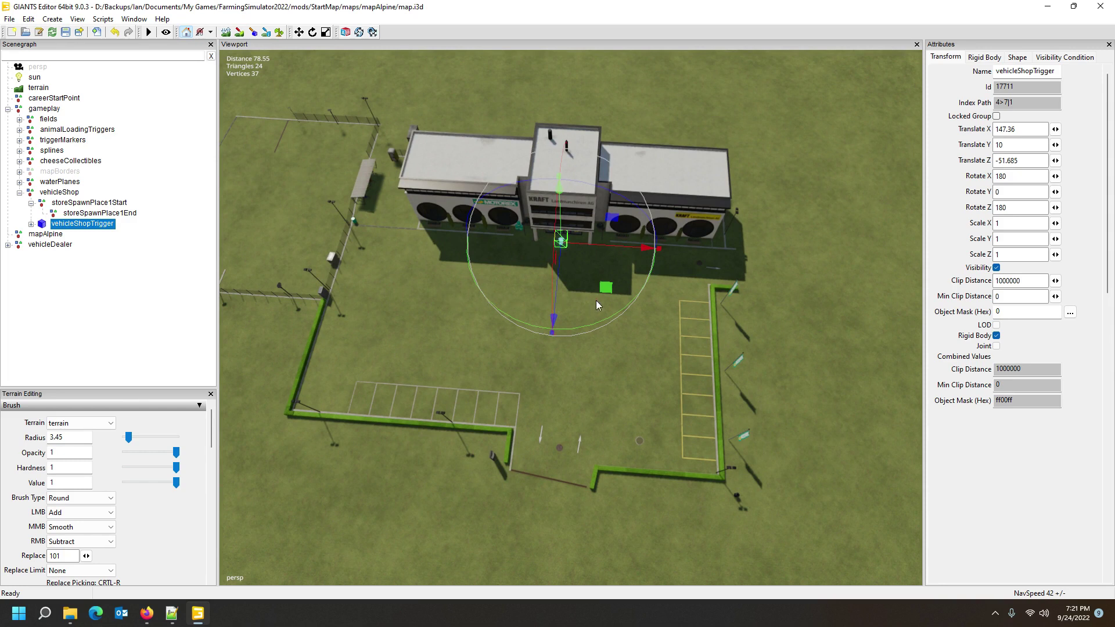
left_click(88, 205)
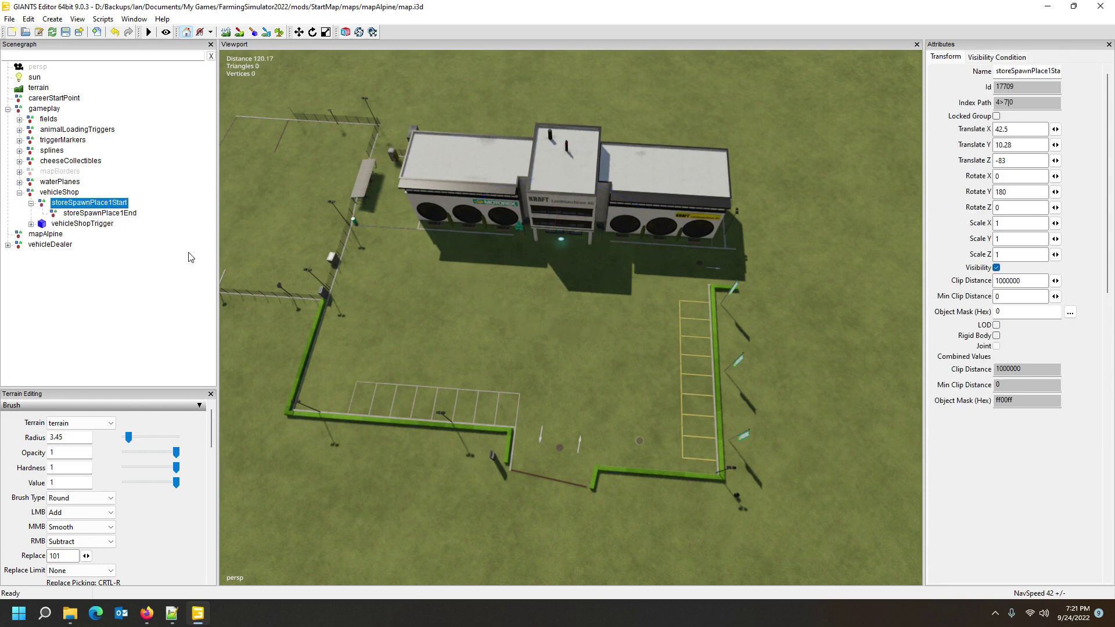
key("ctrl+b")
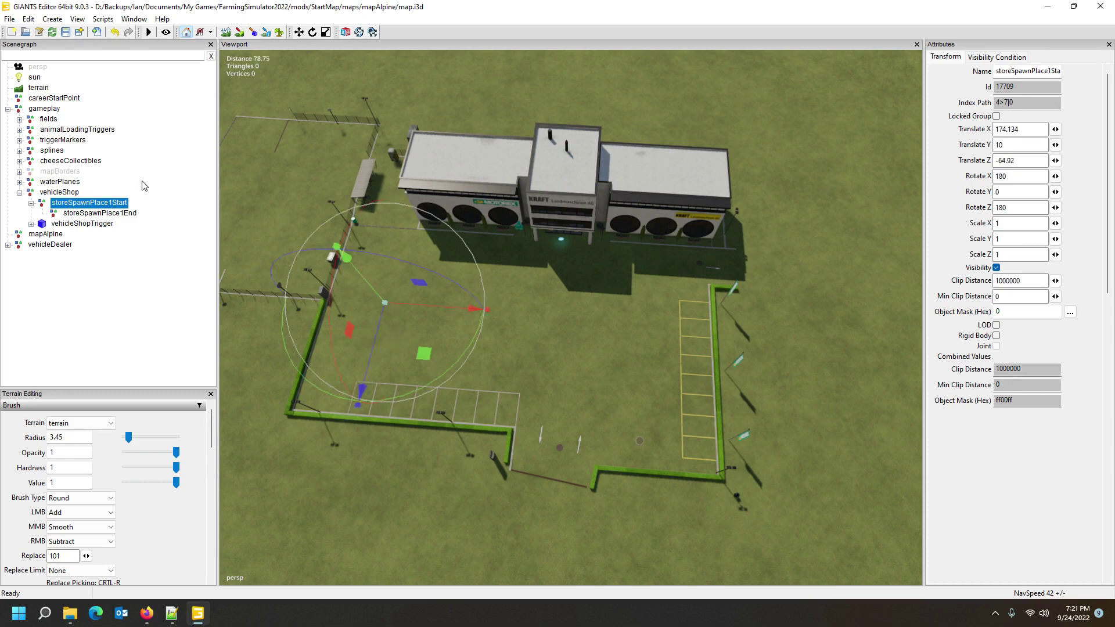
- Compare the positions of storeSpawnPlace1End and storeSpawnPlace1Start in the dealer's yard
left_click(94, 213)
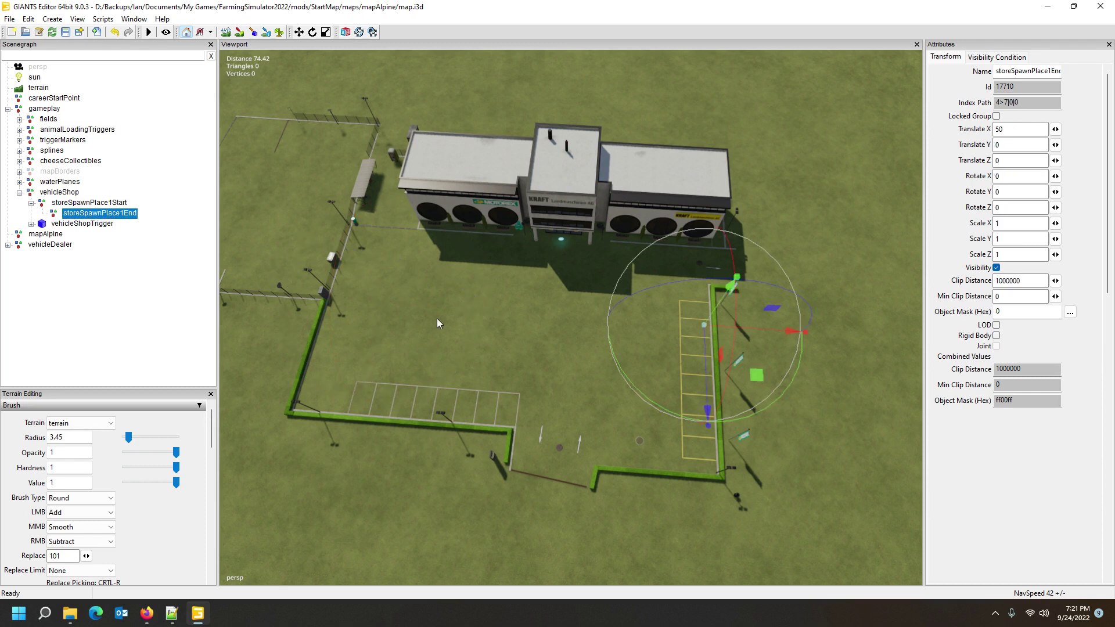
left_click(76, 202)
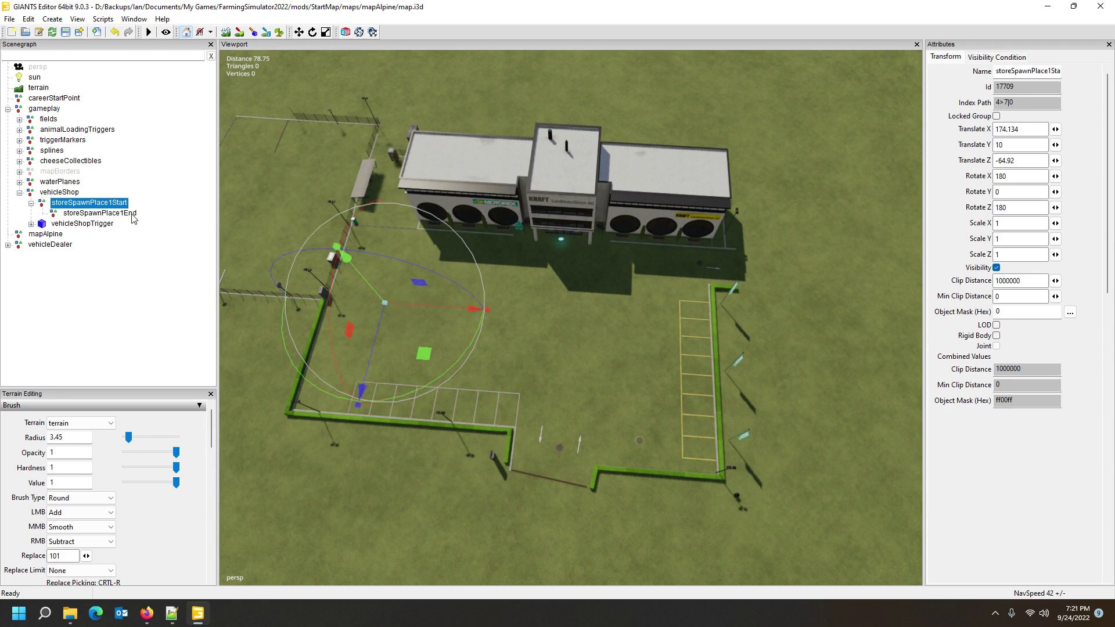
left_click(89, 214)
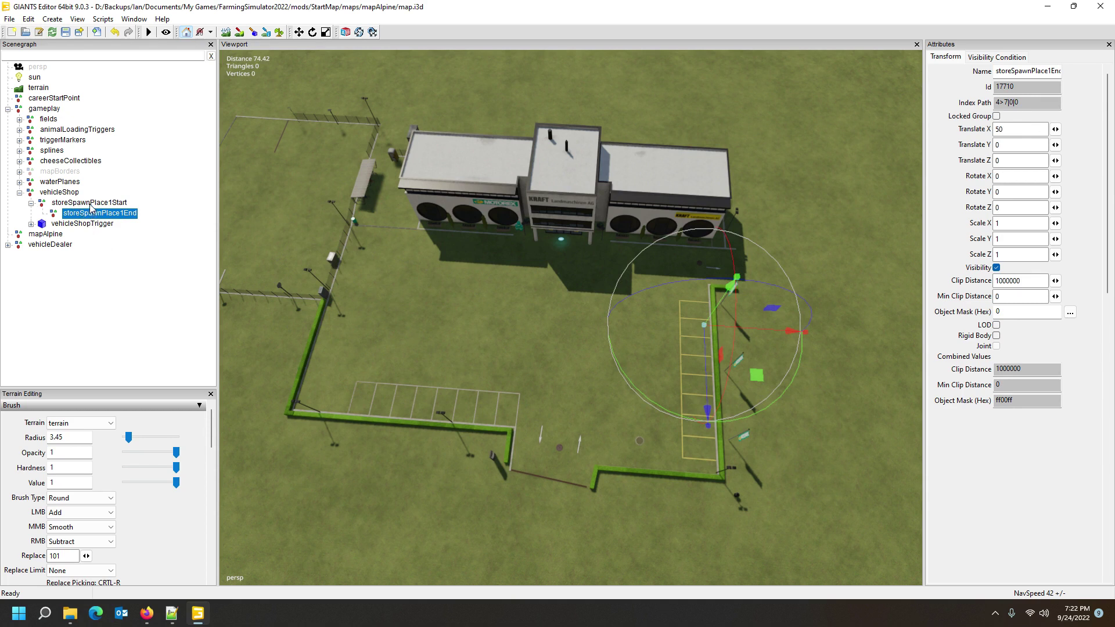
- Try rotating storeSpawnPlace1Start about 90° around Y, check where storeSpawnPlace1End lies, and undo the rotation
left_click(90, 204)
left_click_drag(437, 374, 302, 356)
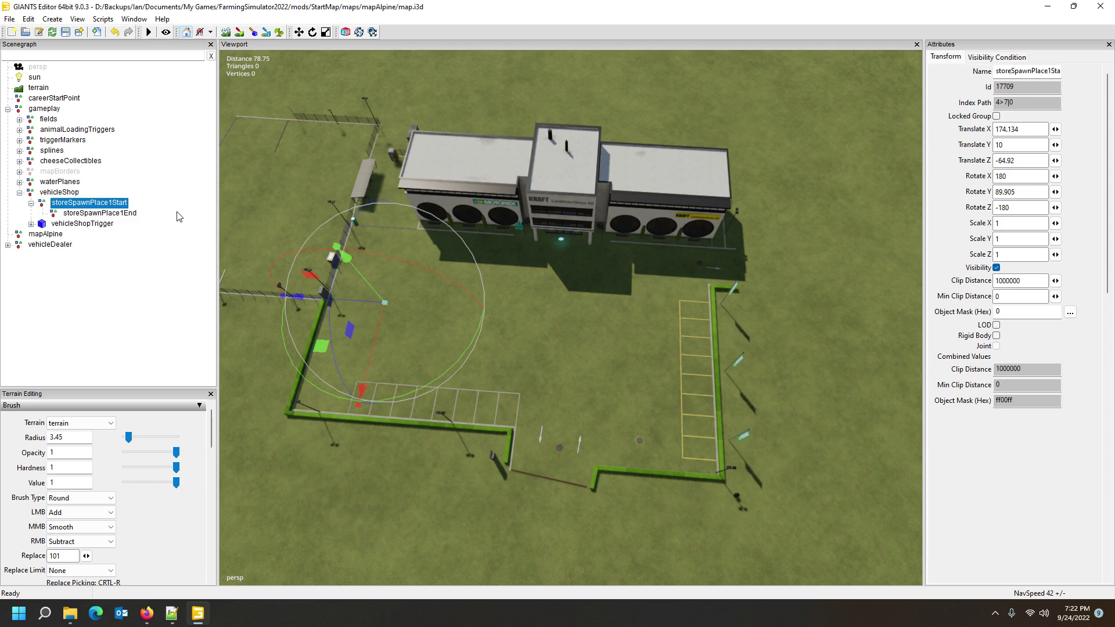
left_click(109, 214)
left_click_drag(445, 389, 305, 400, "alt")
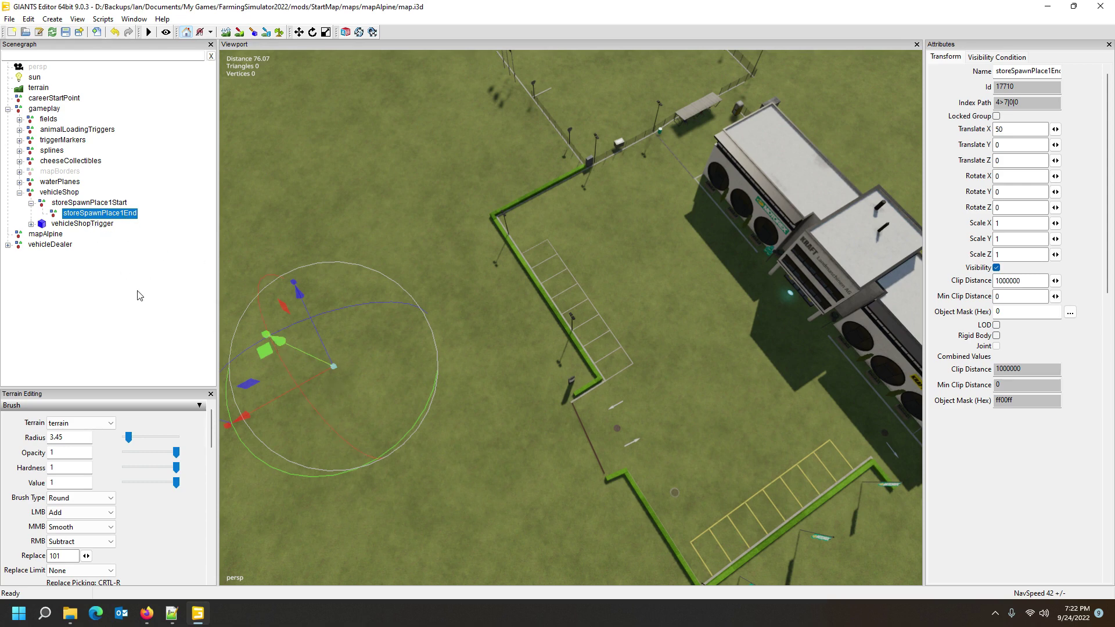
key("ctrl+z")
- Move storeSpawnPlace1End inside the yard along its X axis to about 44.957, and select storeSpawnPlace1Start
left_click_drag(461, 393, 573, 381, "alt")
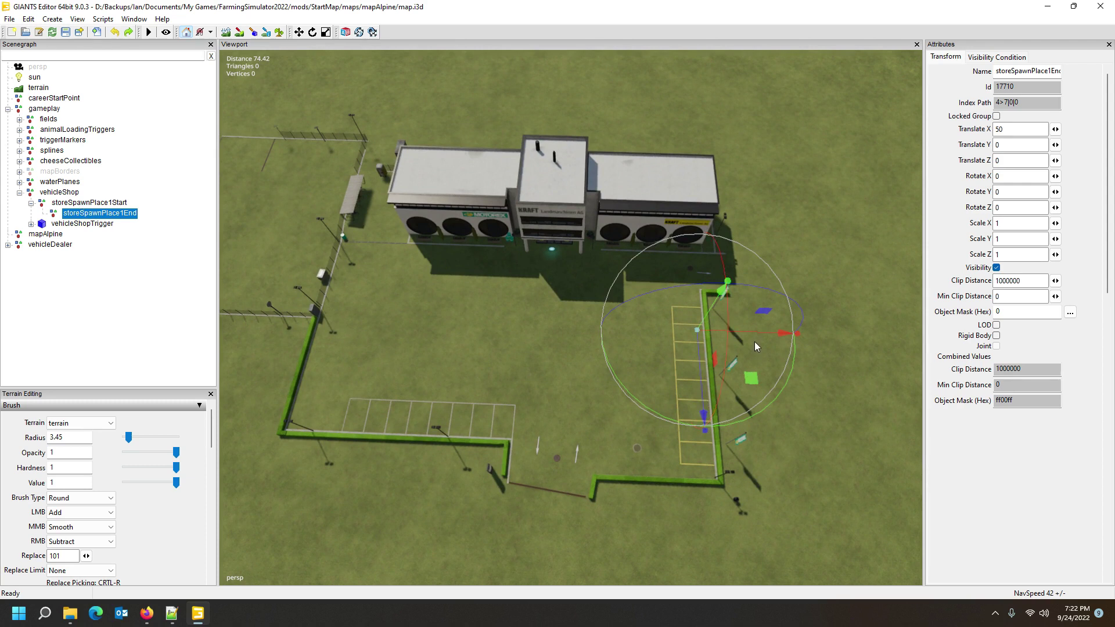
left_click_drag(759, 333, 731, 336)
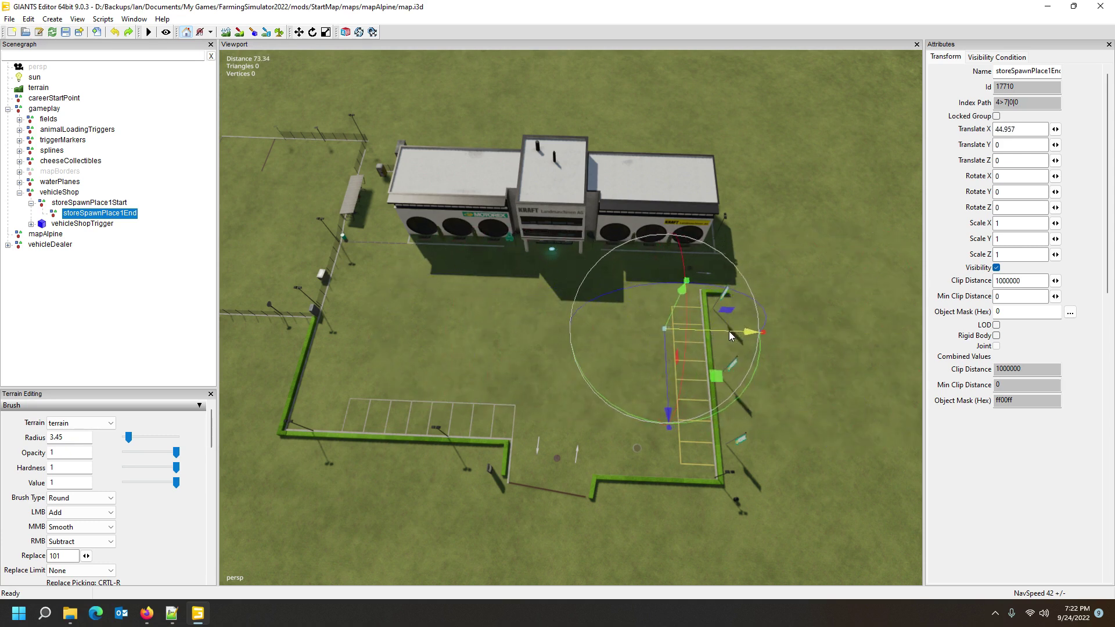
left_click(68, 202)
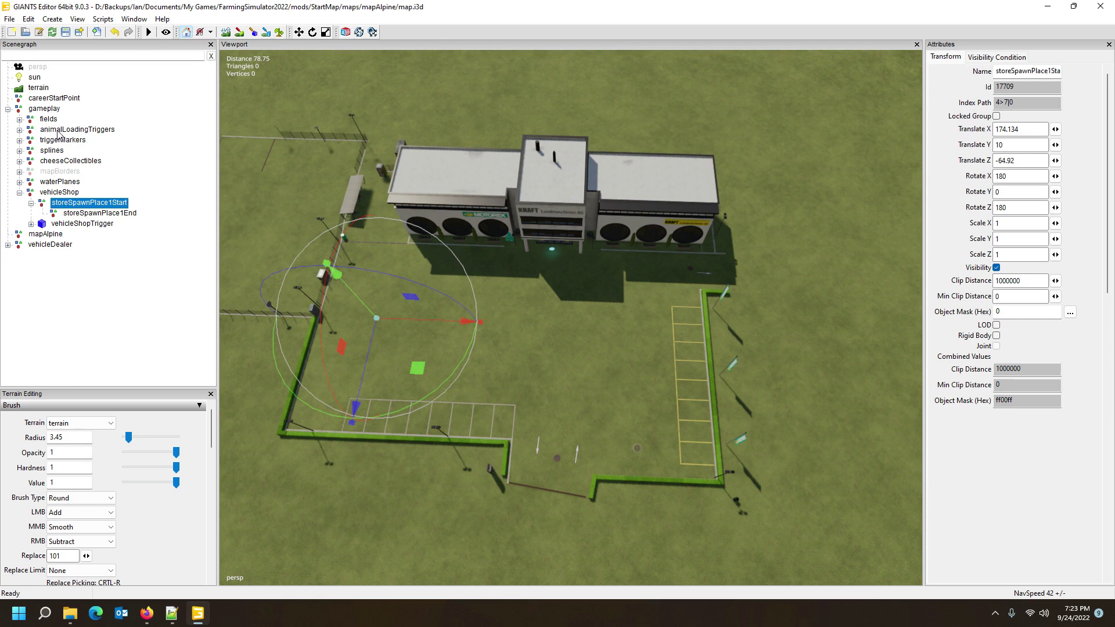
- Review the vehicleShop group and its spawn places alongside animalLoadingTriggers inside the gameplay group
left_click(58, 133)
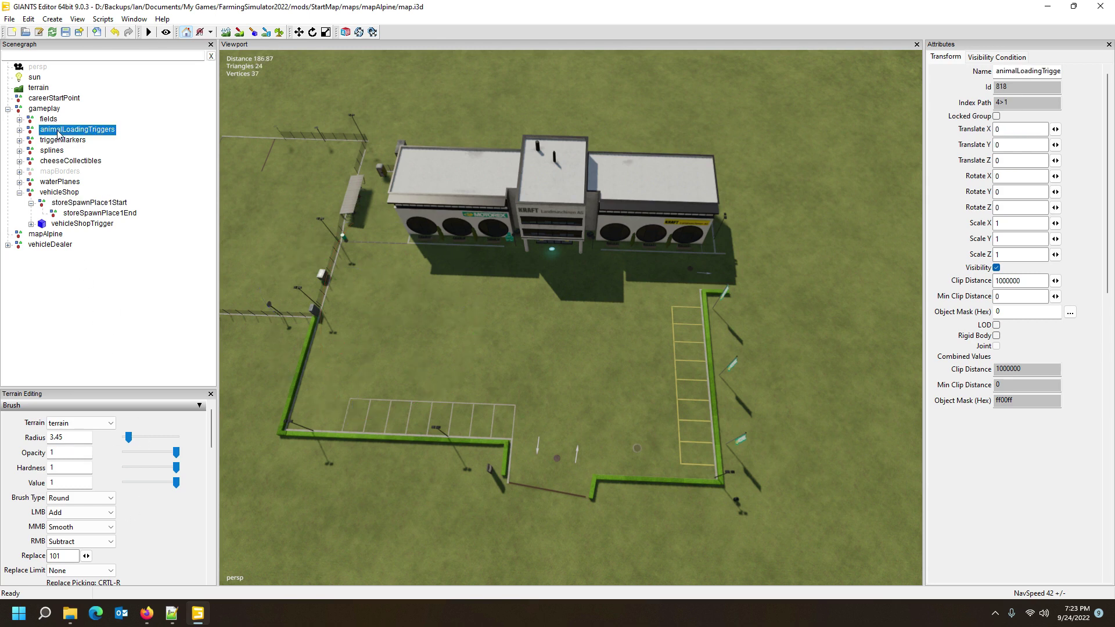
left_click(69, 205)
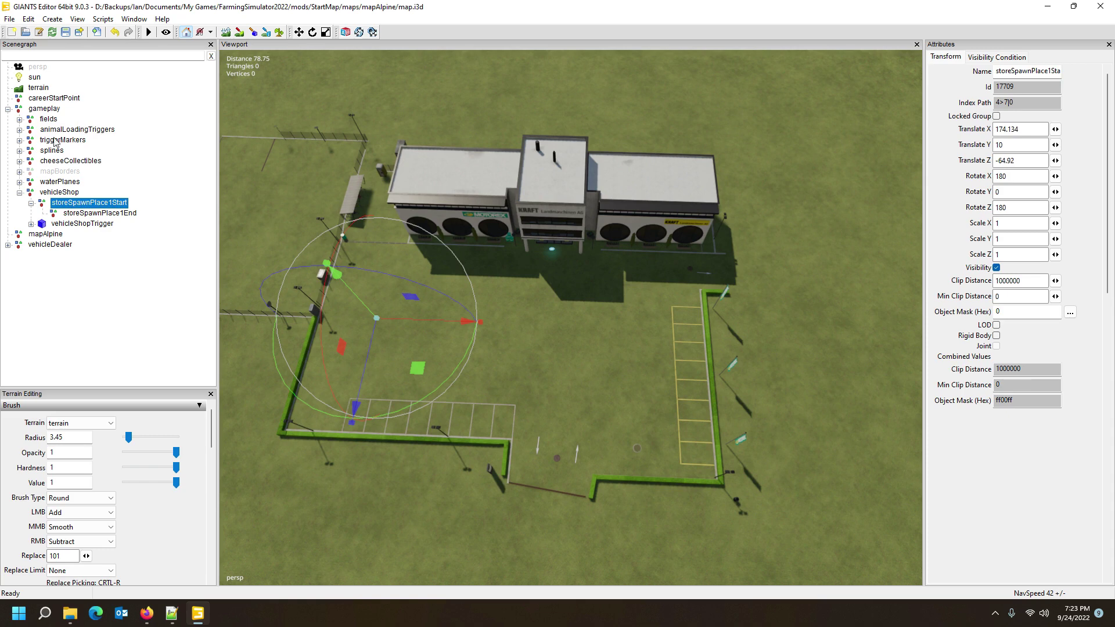
left_click(59, 193)
left_click(68, 130)
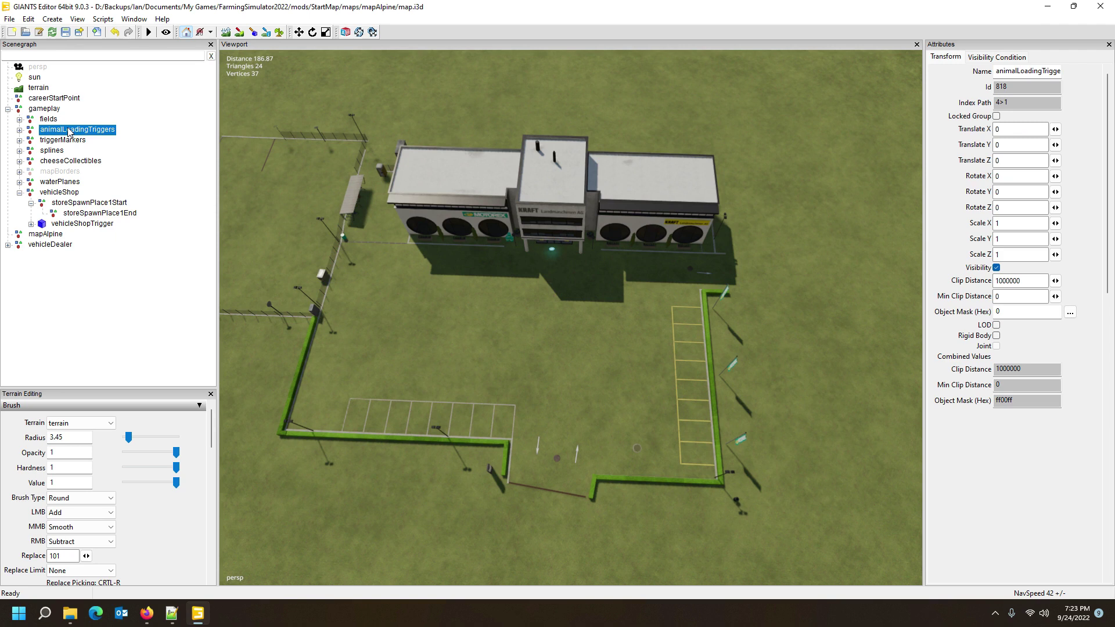
left_click(55, 193)
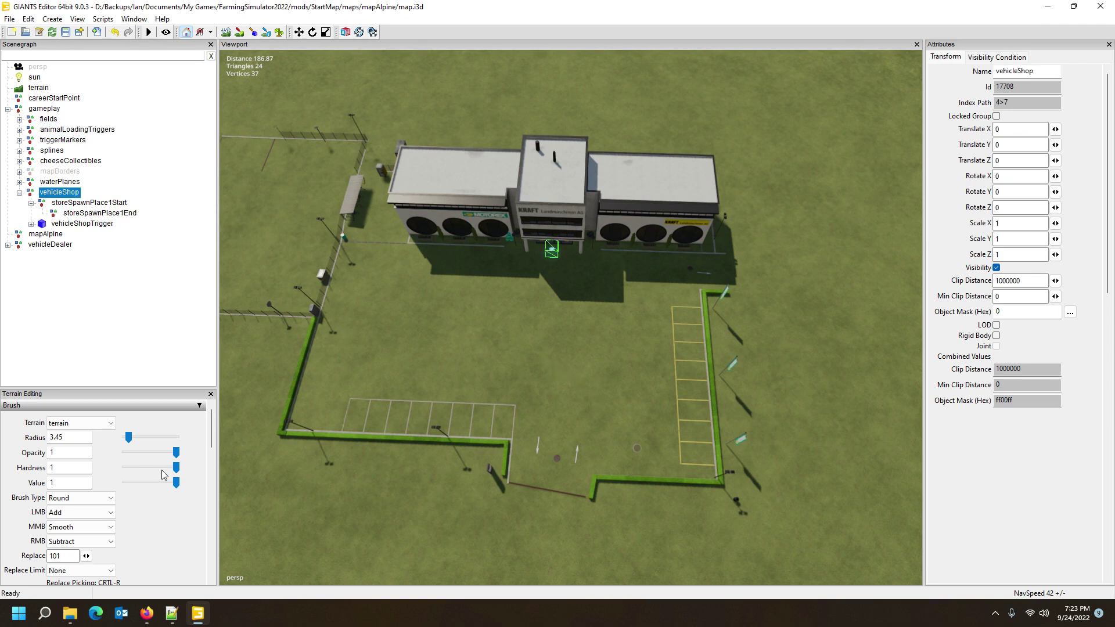
- Switch to Notepad++, close the base game's placeables.xml, and open map.xml from the base game's mapAlpine folder
left_click(173, 621)
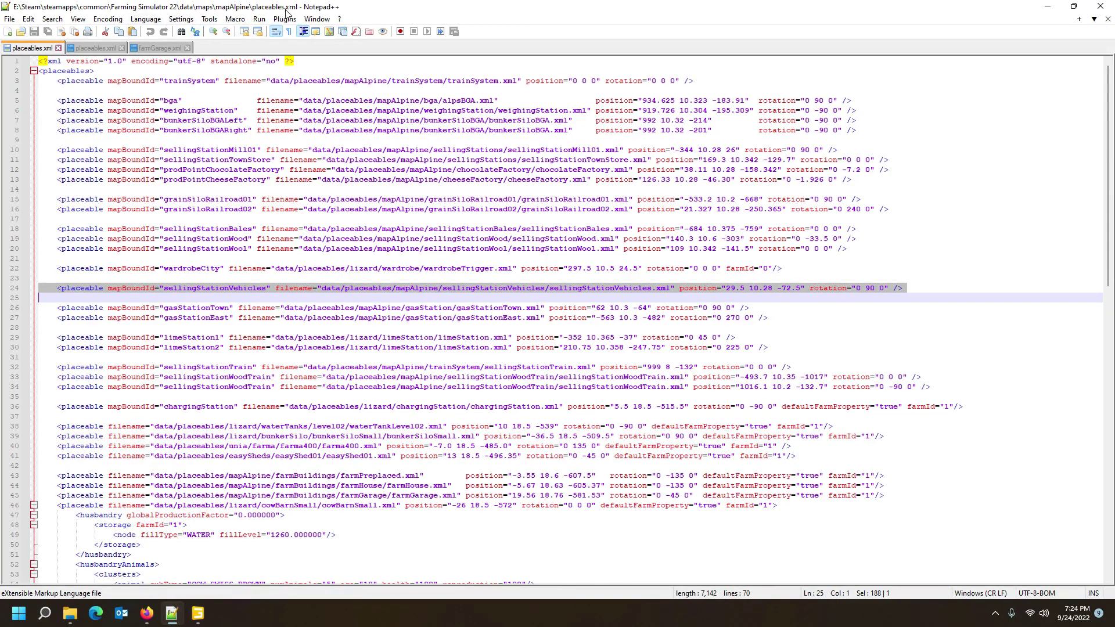
left_click(59, 49)
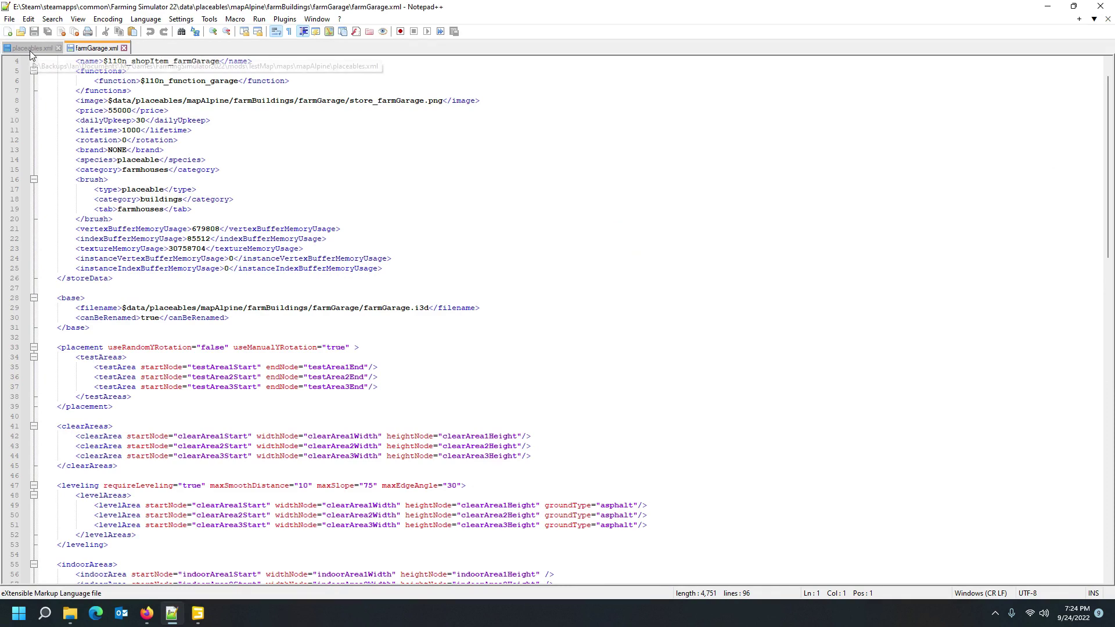
mouse_move(72, 621)
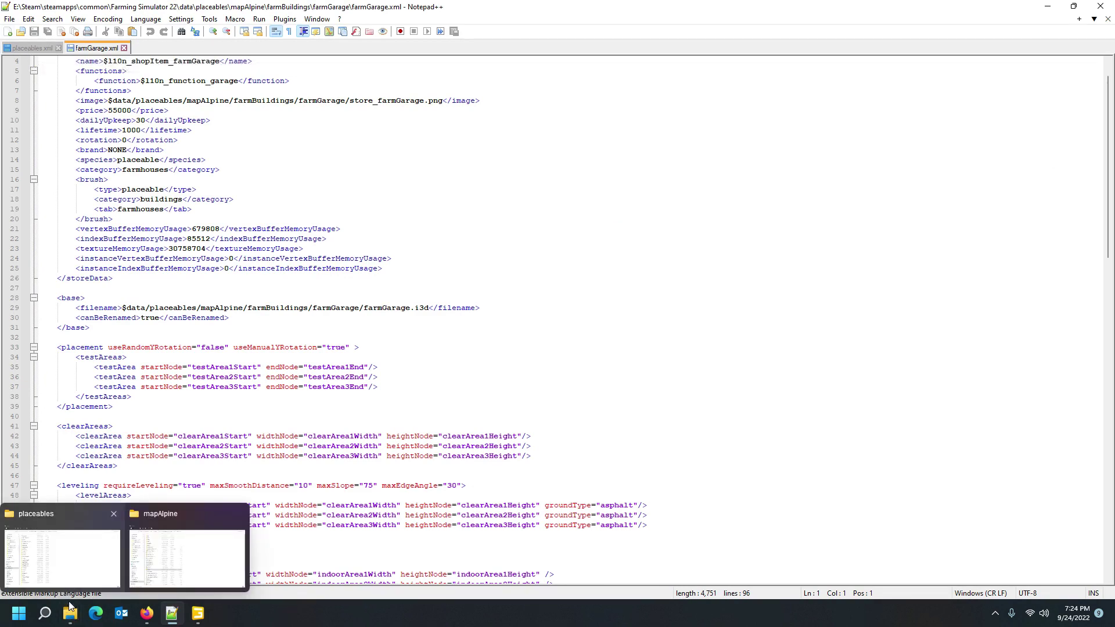
left_click(201, 576)
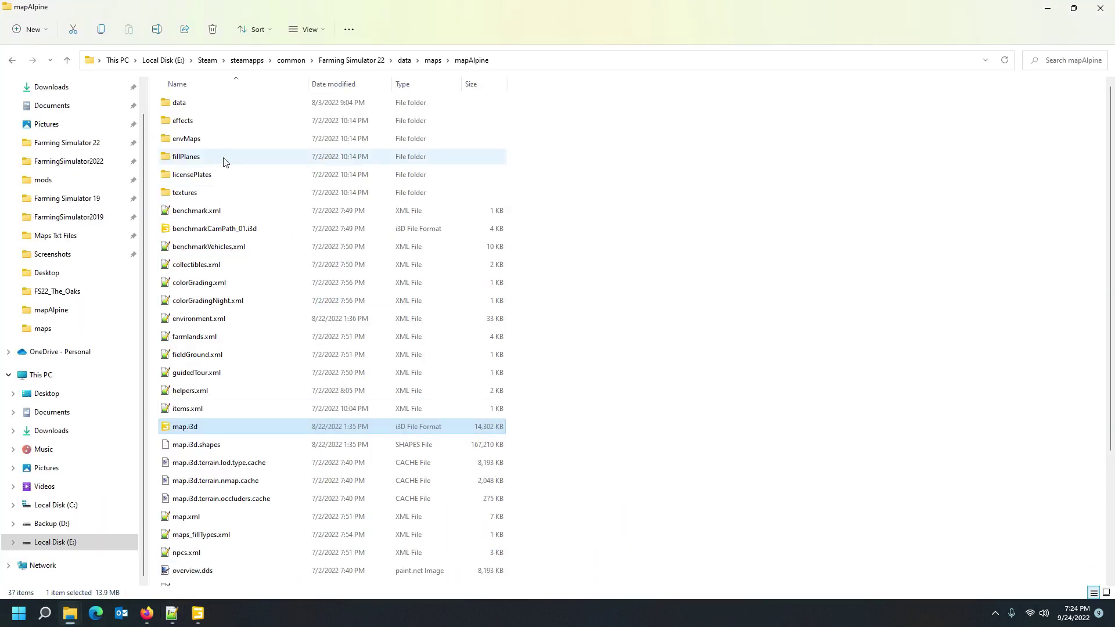
double_click(192, 516)
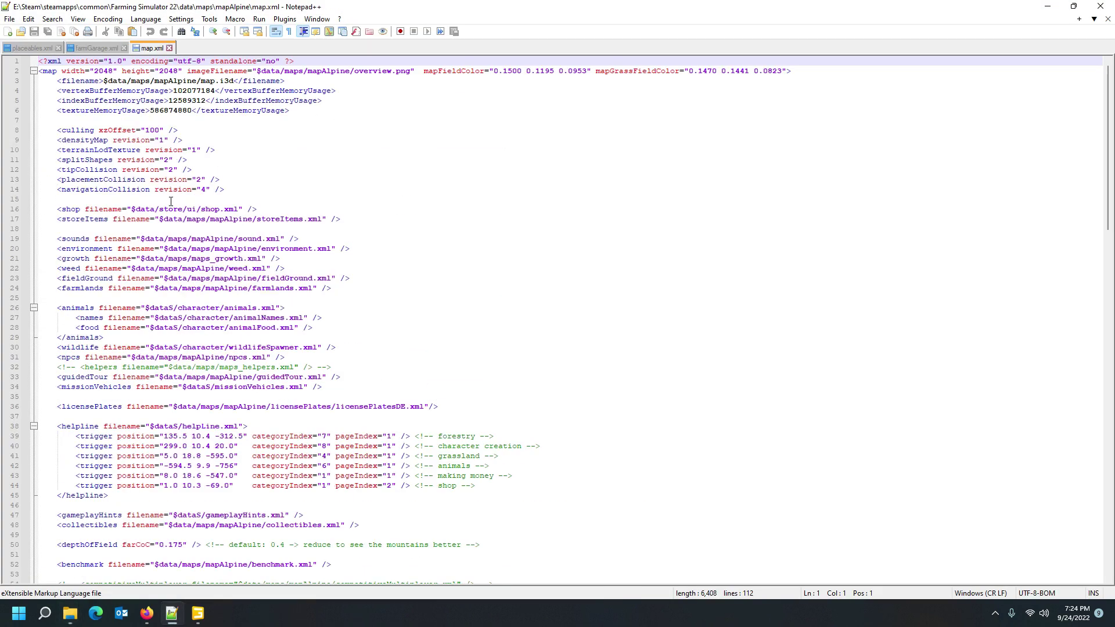
- Examine the hotspots section in the base mapAlpine map.xml, and close that file and farmGarage.xml
scroll(170, 202, "down", 2)
scroll(116, 293, "down", 8)
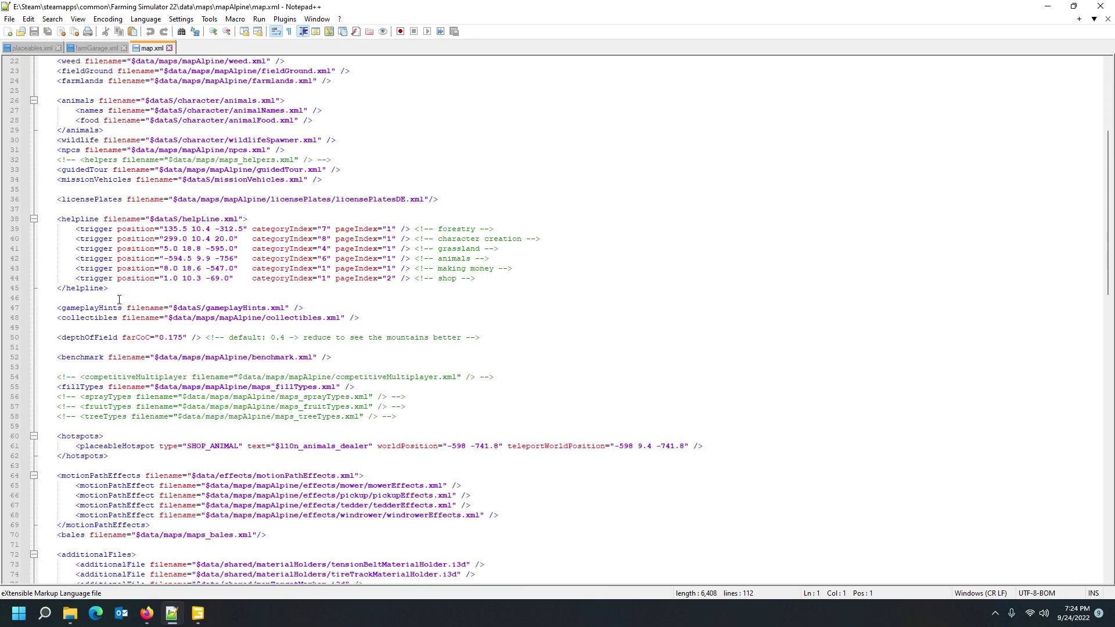
left_click(68, 348)
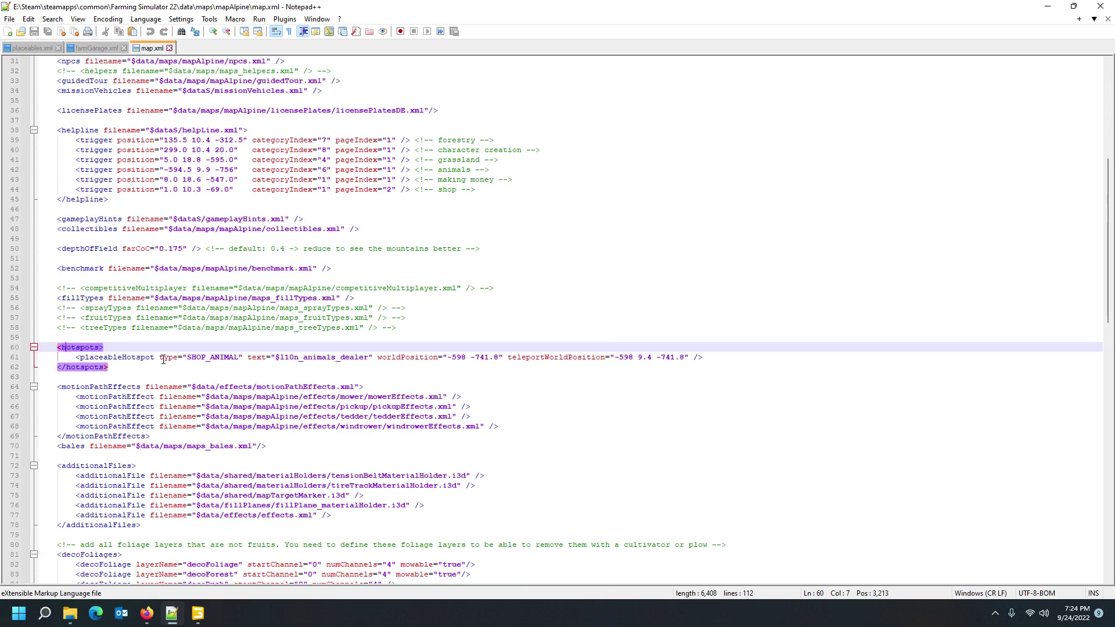
left_click(119, 357)
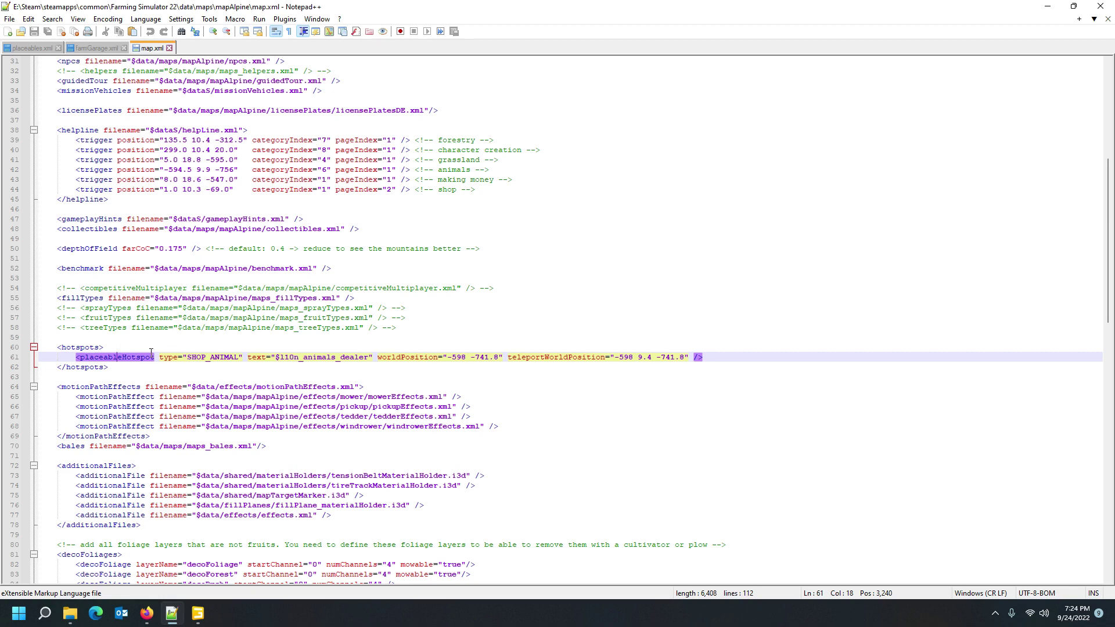
left_click(170, 49)
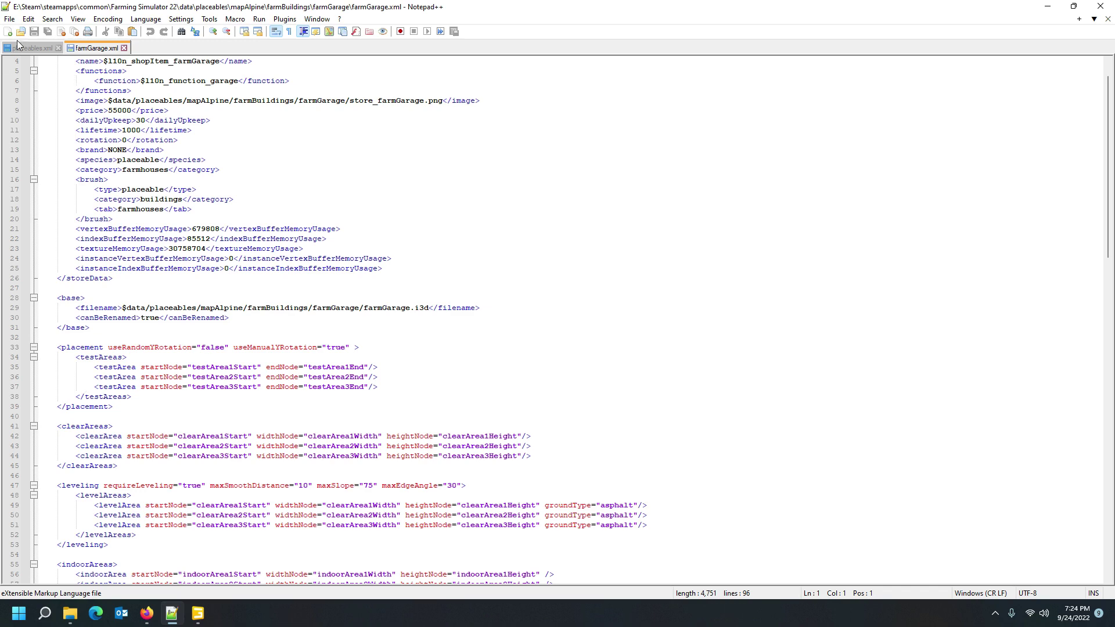
left_click(124, 48)
- Open map.xml from the base game's data/maps/mapUS folder in Notepad++
mouse_move(70, 613)
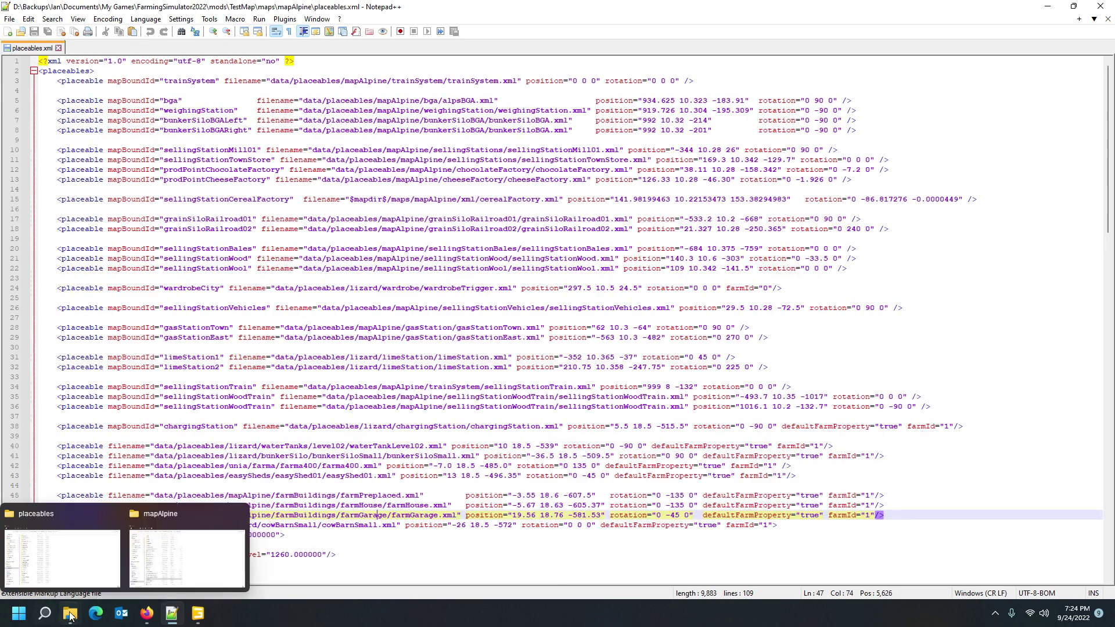
left_click(194, 540)
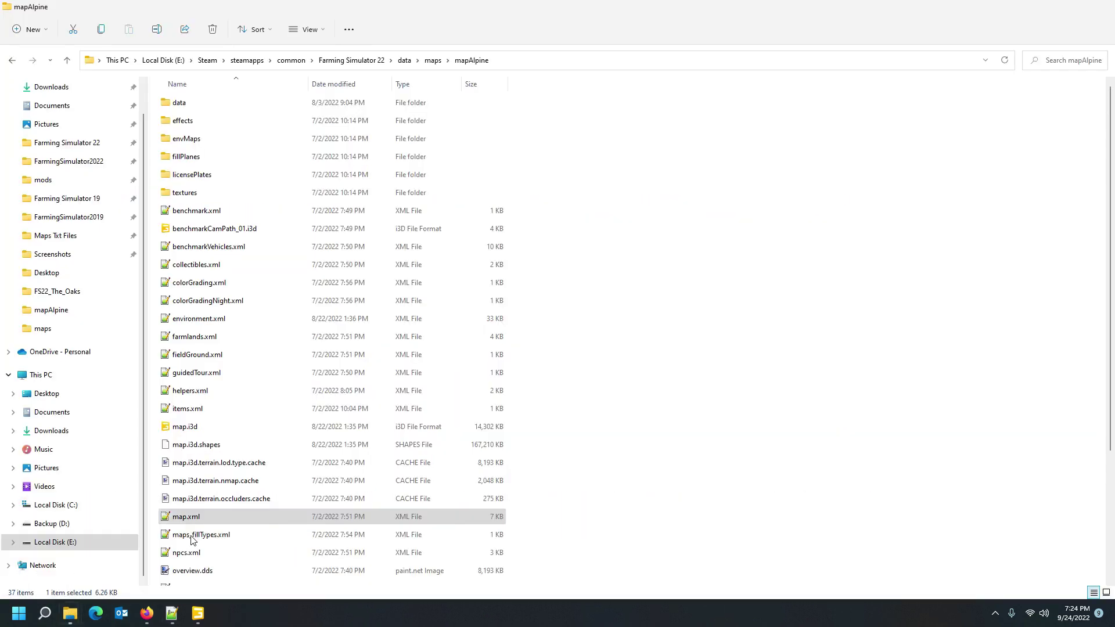
left_click(433, 60)
left_click(203, 142)
double_click(203, 142)
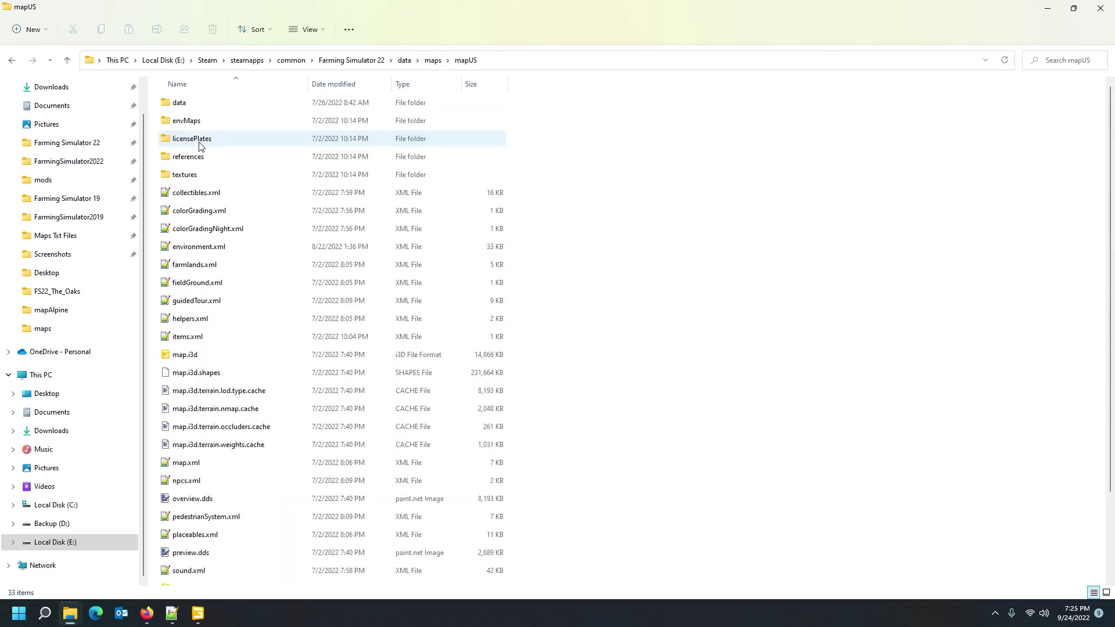
double_click(187, 462)
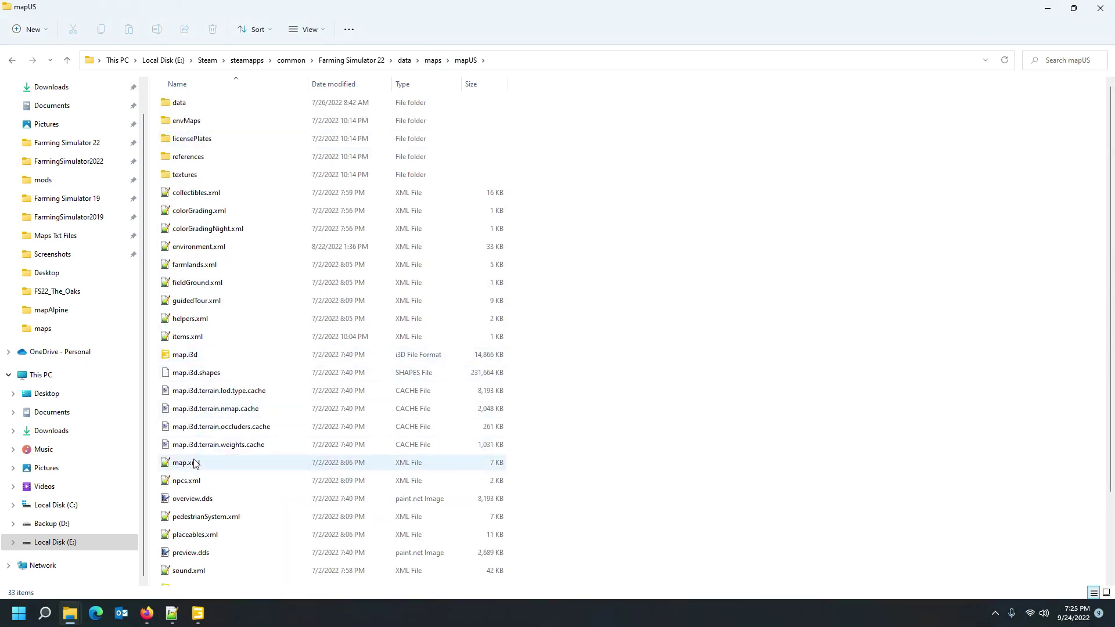
- Copy the whole SHOP placeableHotspot line from the hotspots section of the mapUS map.xml
scroll(298, 335, "down", 7)
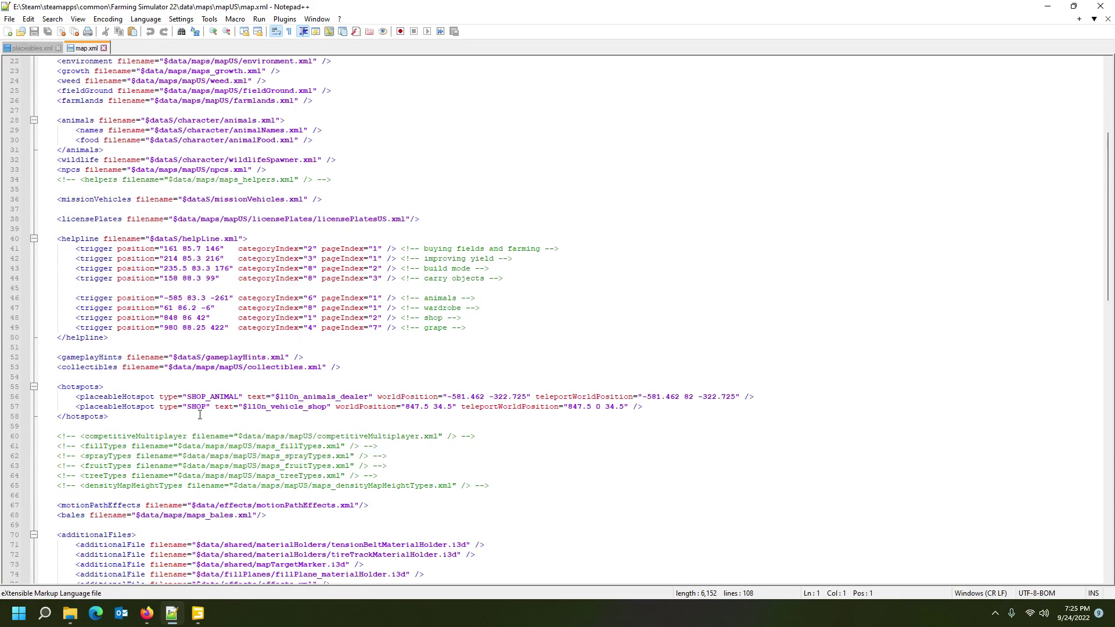
left_click(92, 409)
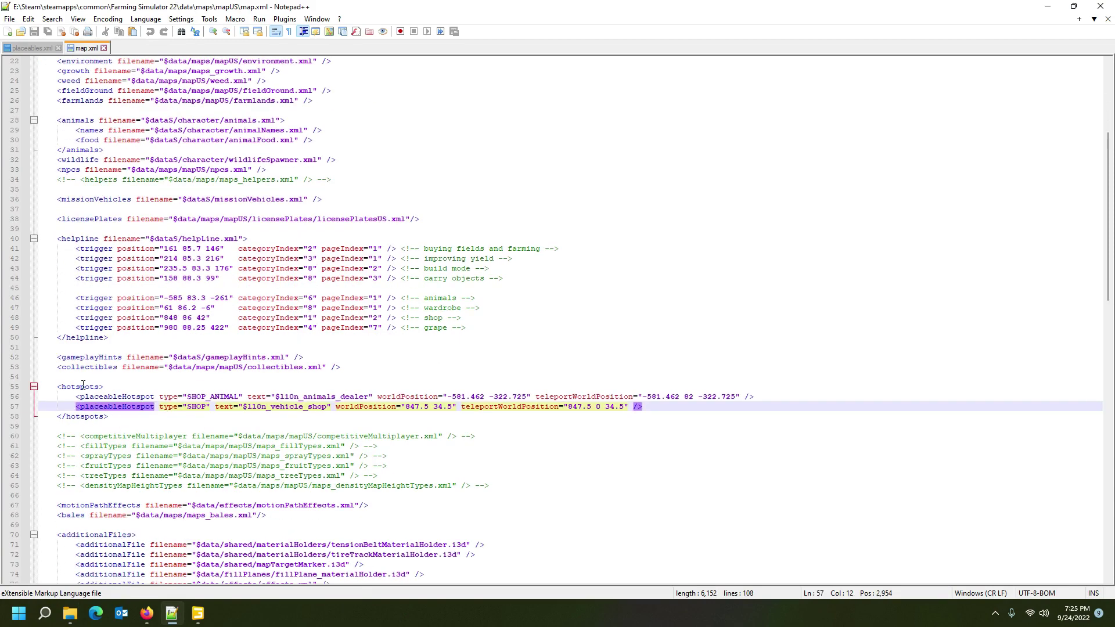
left_click(81, 386)
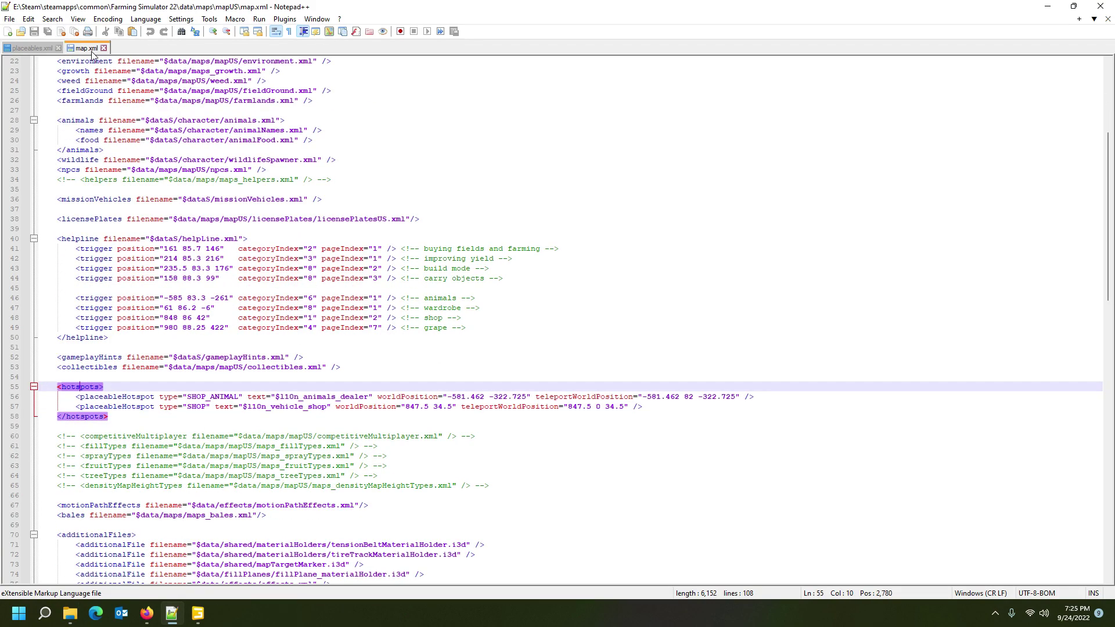
left_click(110, 408)
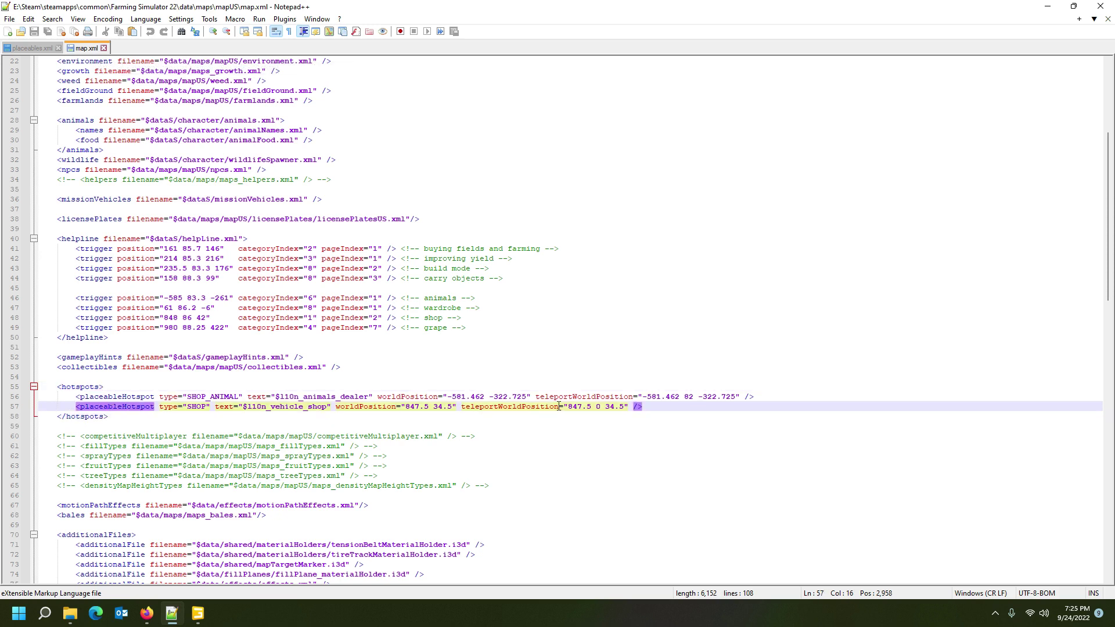
left_click(9, 408)
key("ctrl+c")
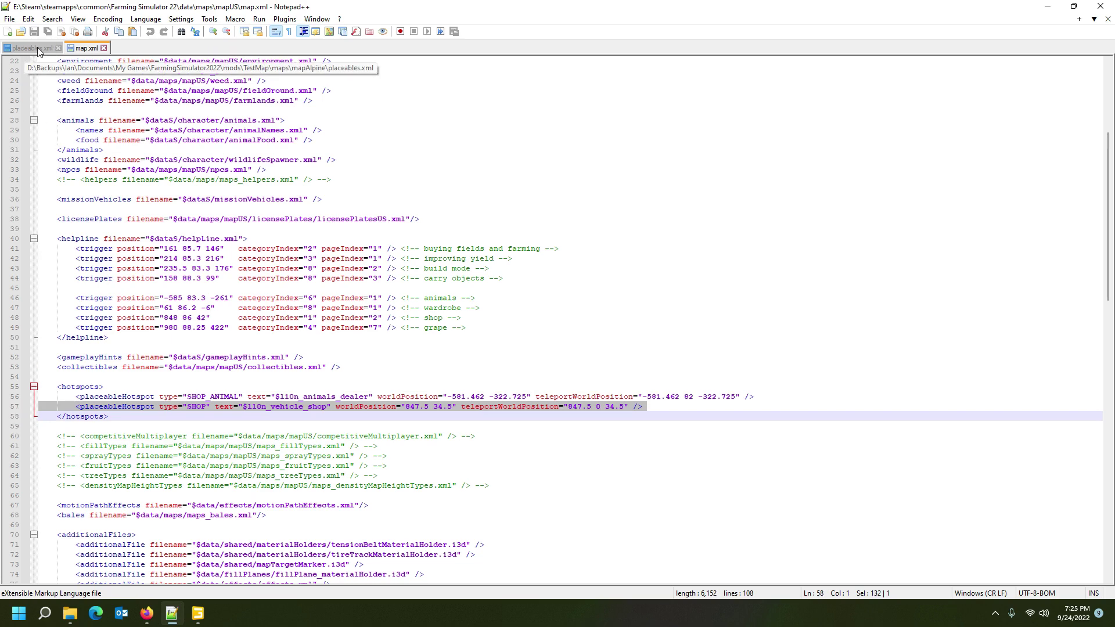
- Close the TestMap placeables.xml and open map.xml from the StartMap mod's maps/mapAlpine folder
left_click(58, 49)
mouse_move(70, 611)
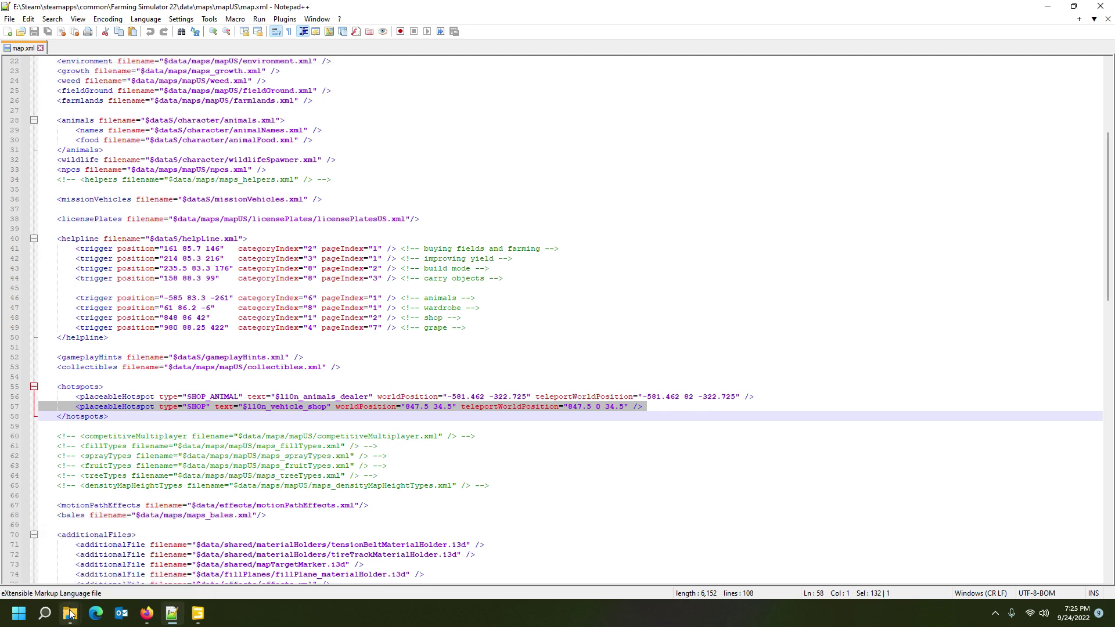
left_click(64, 578)
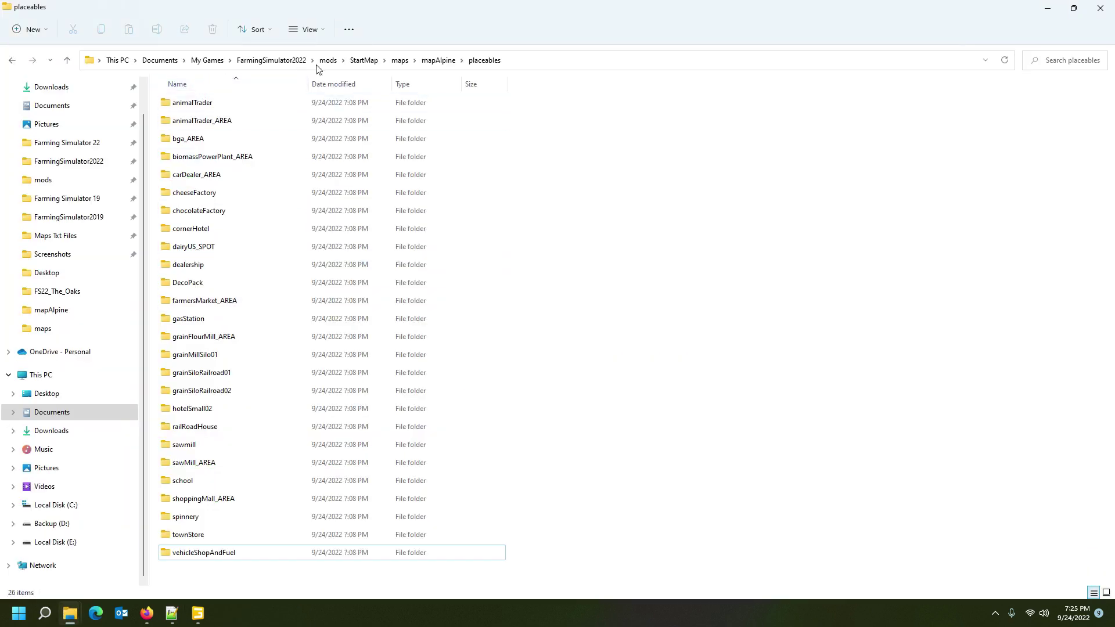
left_click(438, 60)
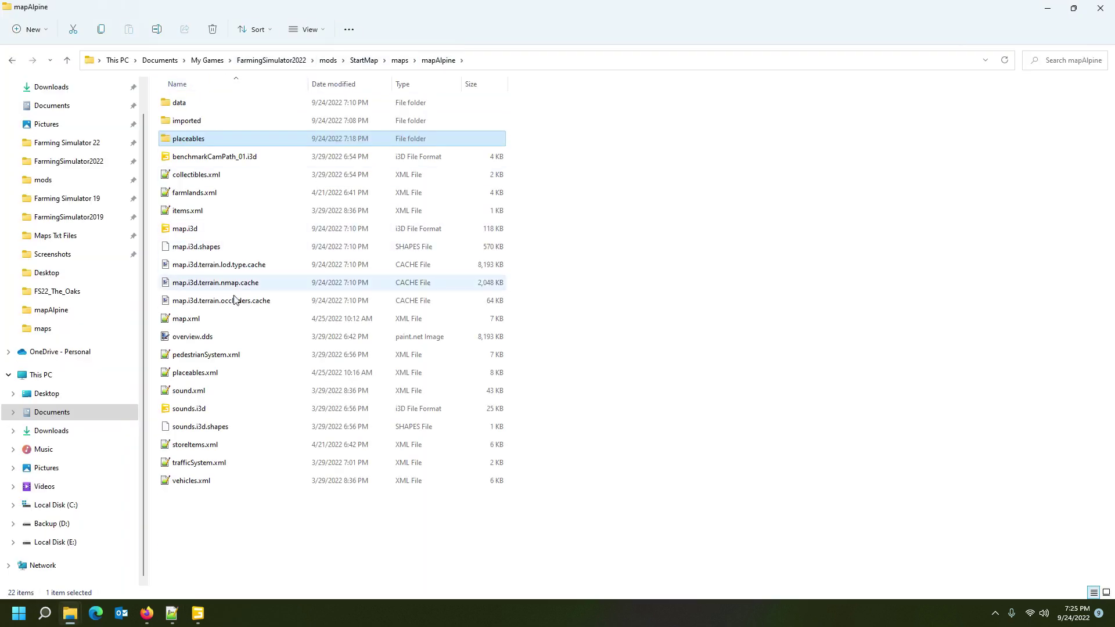
left_click(198, 319)
double_click(198, 319)
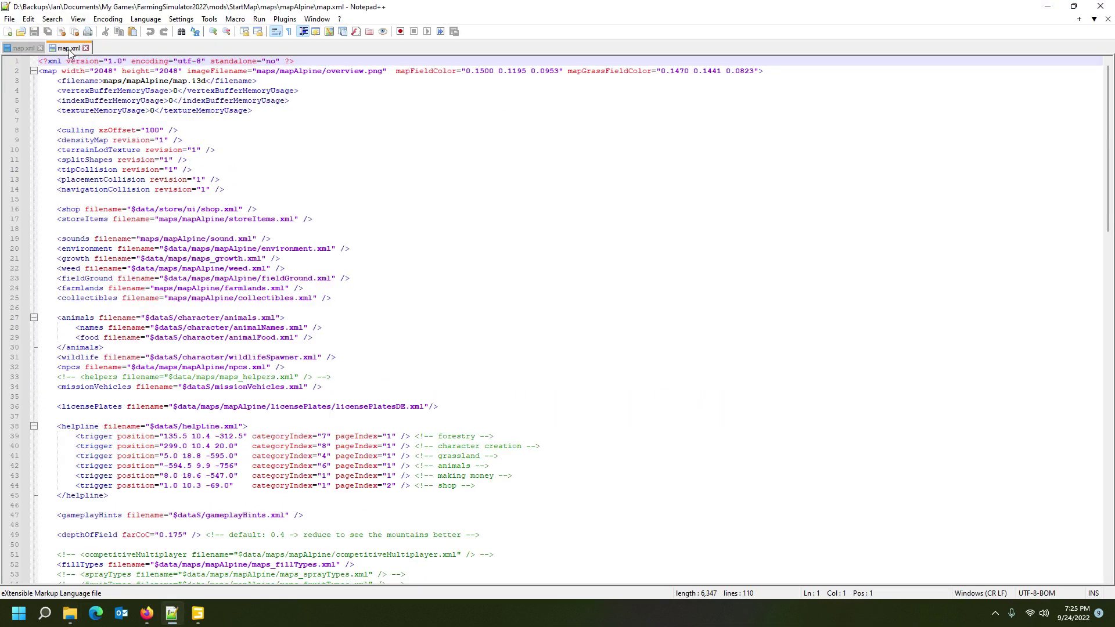
- Put the StartMap map.xml first among the open files and close the mapUS map.xml
left_click(26, 49)
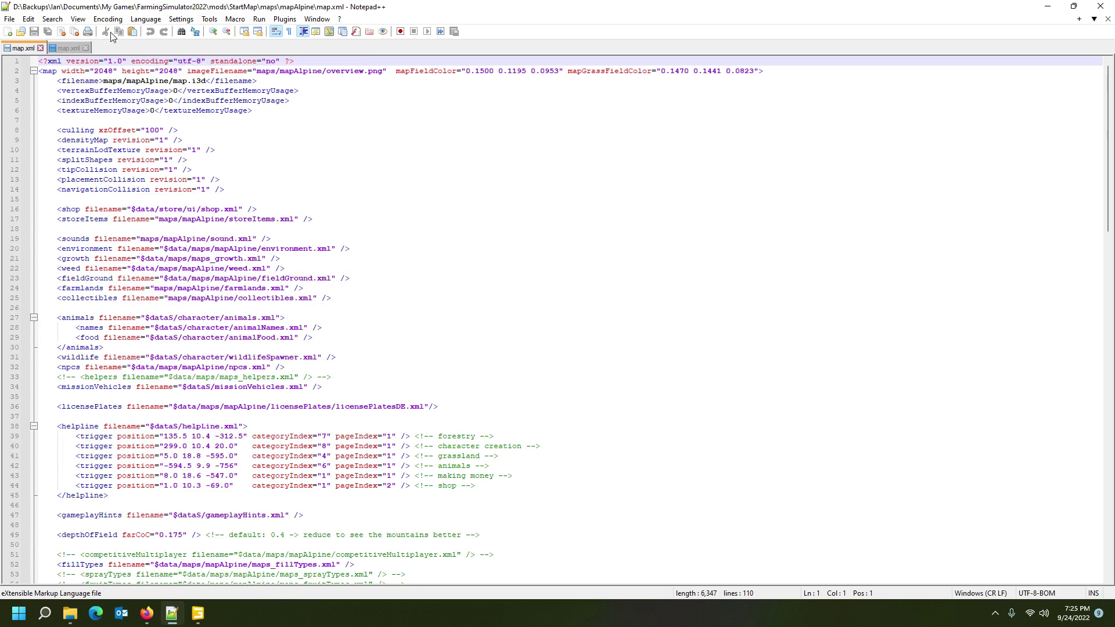
left_click(70, 49)
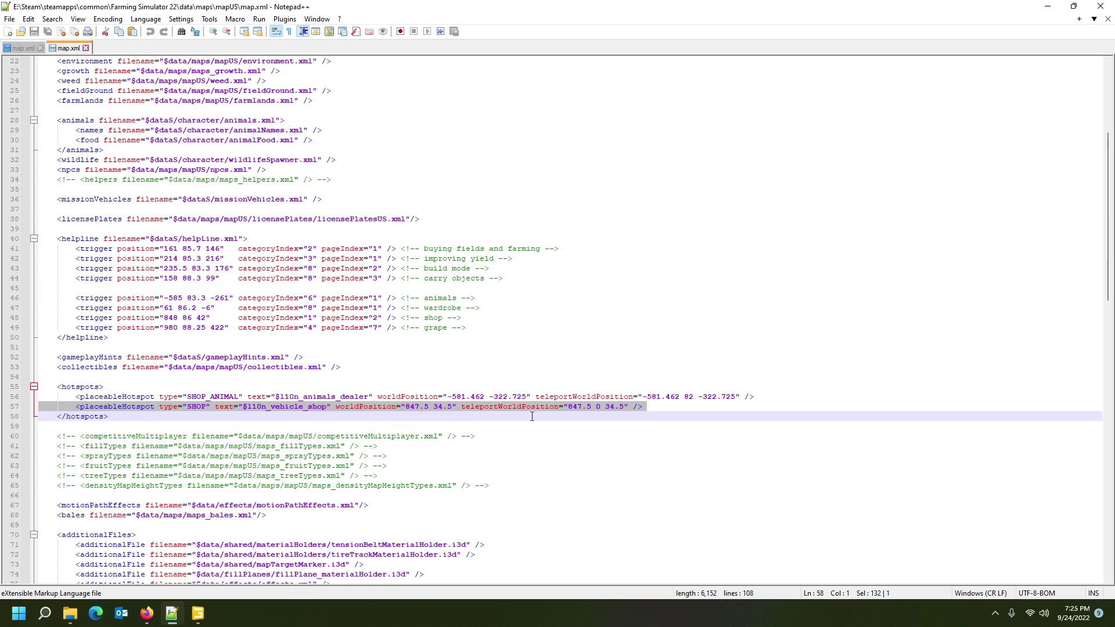
left_click(87, 49)
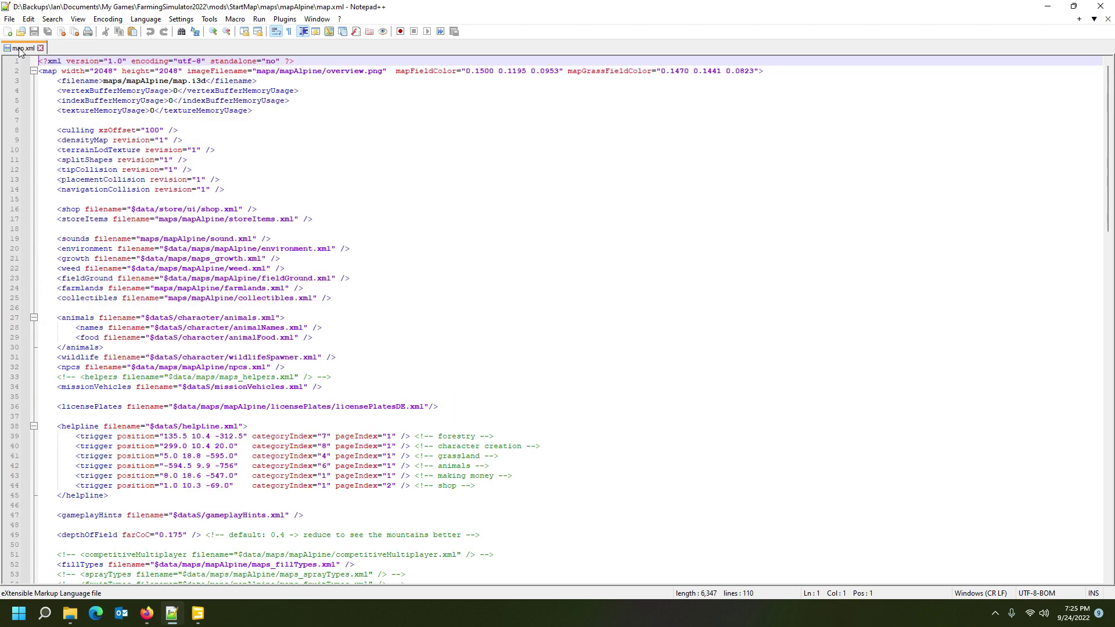
- Paste the copied SHOP placeableHotspot line over the existing SHOP line in the hotspots section of StartMap's map.xml
scroll(164, 320, "down", 6)
scroll(117, 372, "down", 1)
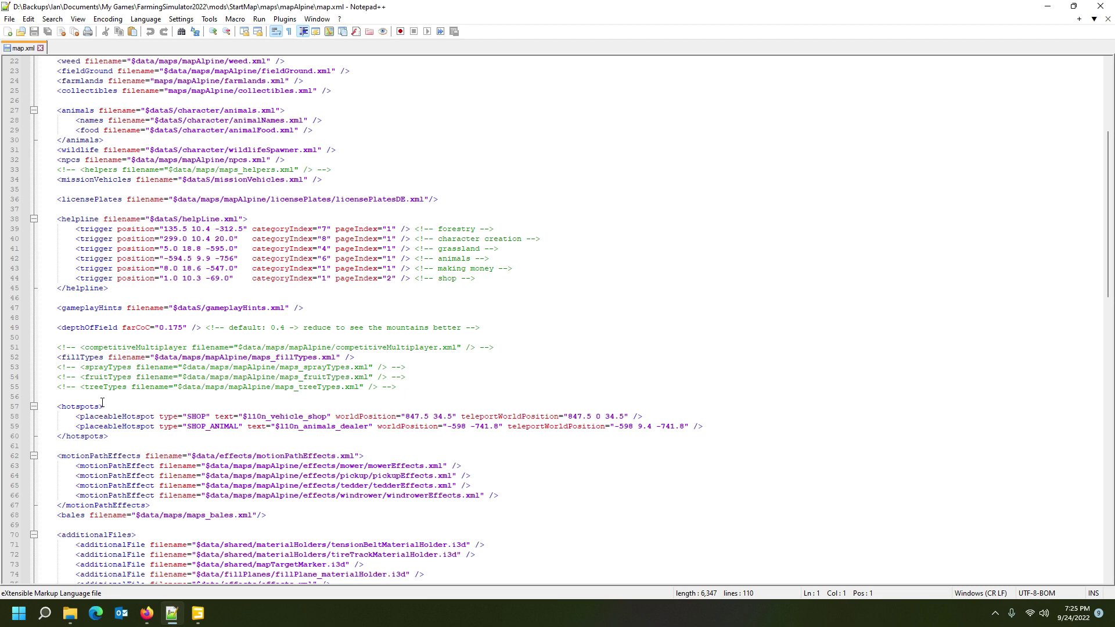
left_click(77, 406)
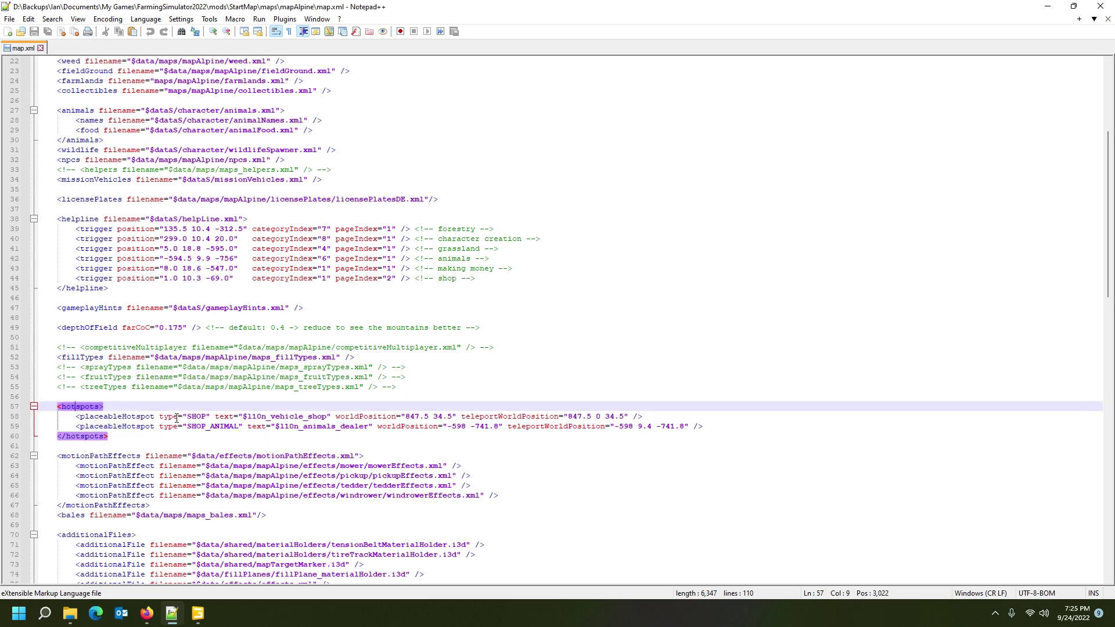
left_click(114, 427)
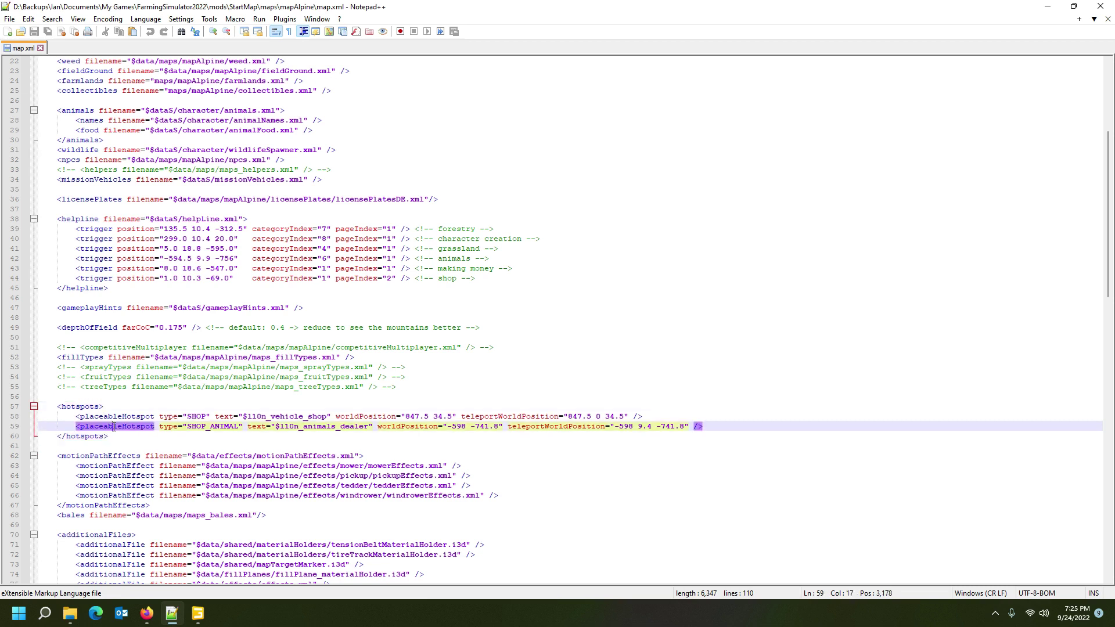
left_click(13, 416)
key("ctrl+v")
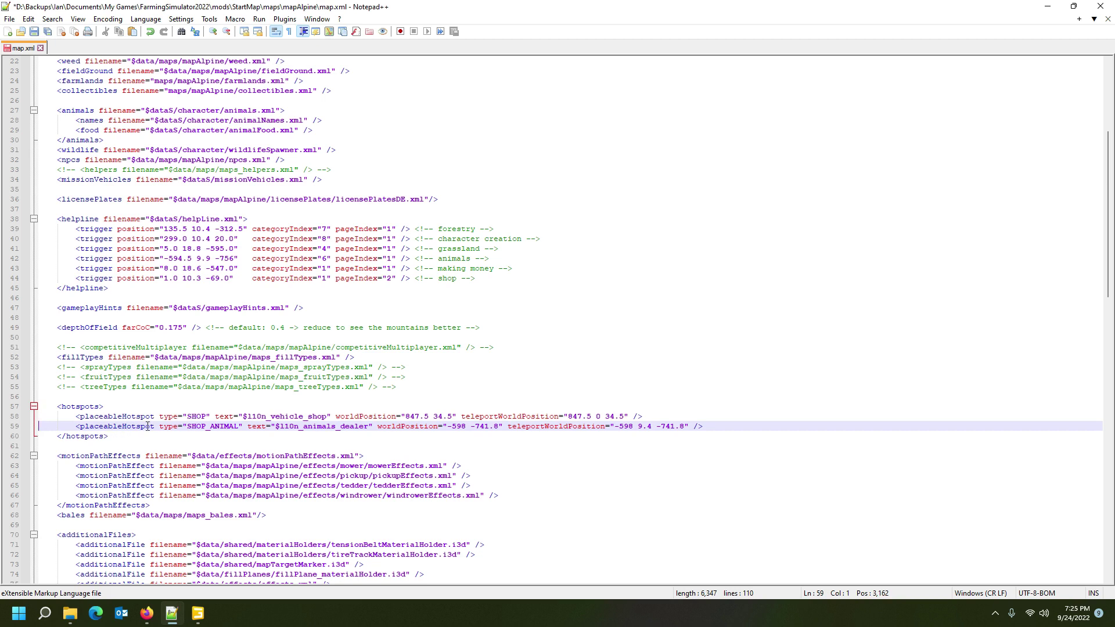
- Examine the worldPosition and teleportWorldPosition coordinates in the SHOP placeableHotspot line of map.xml
left_click(360, 416)
left_click(531, 417)
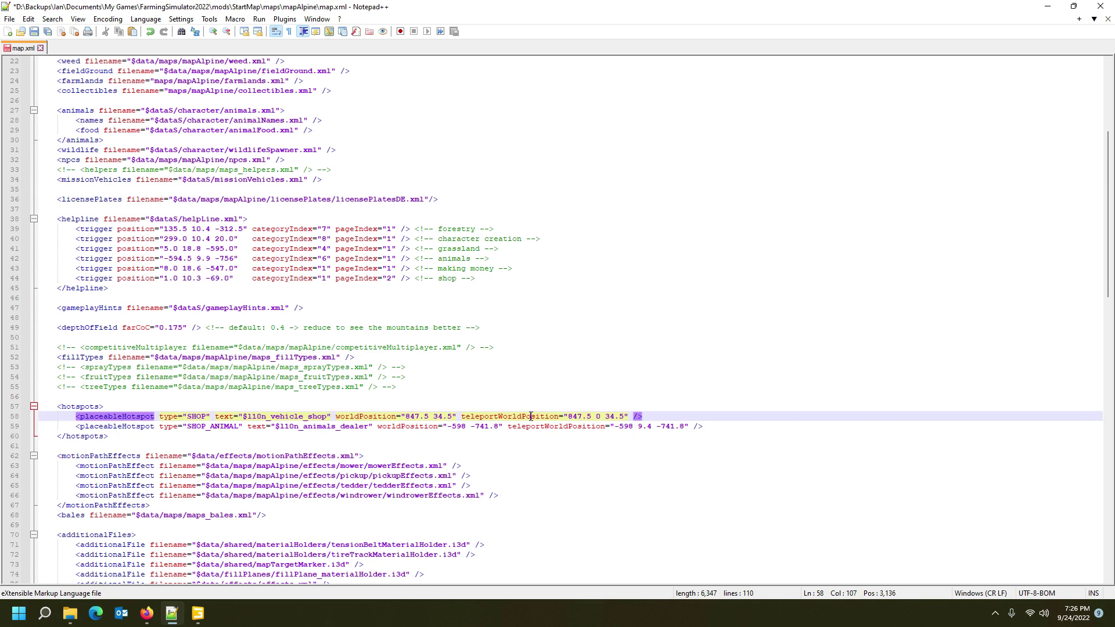
left_click(364, 416)
left_click_drag(406, 416, 455, 416)
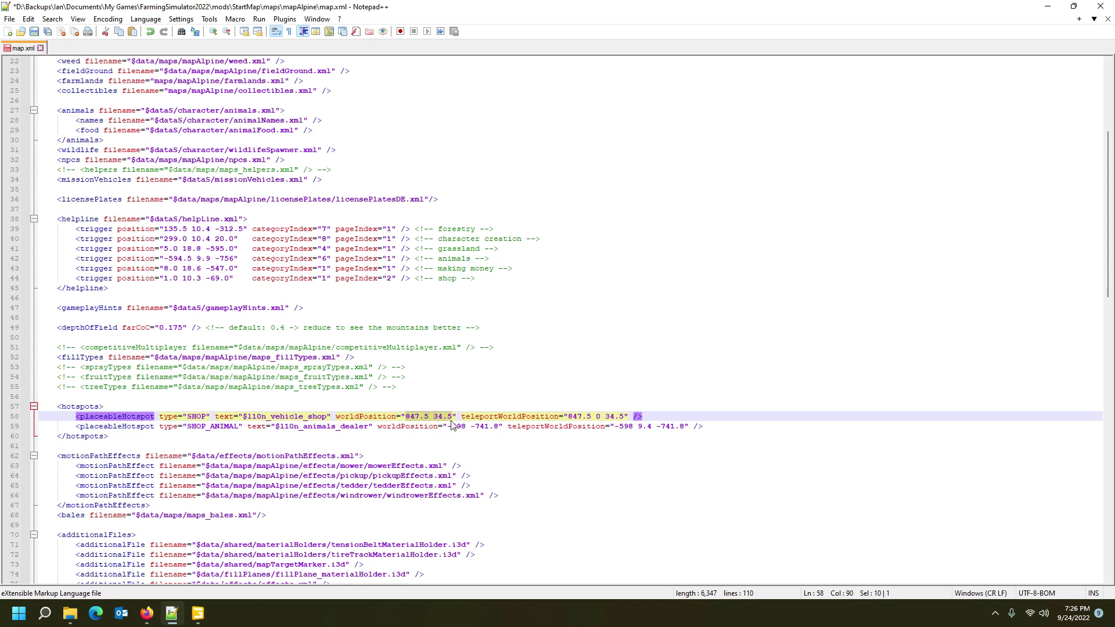
left_click(498, 416)
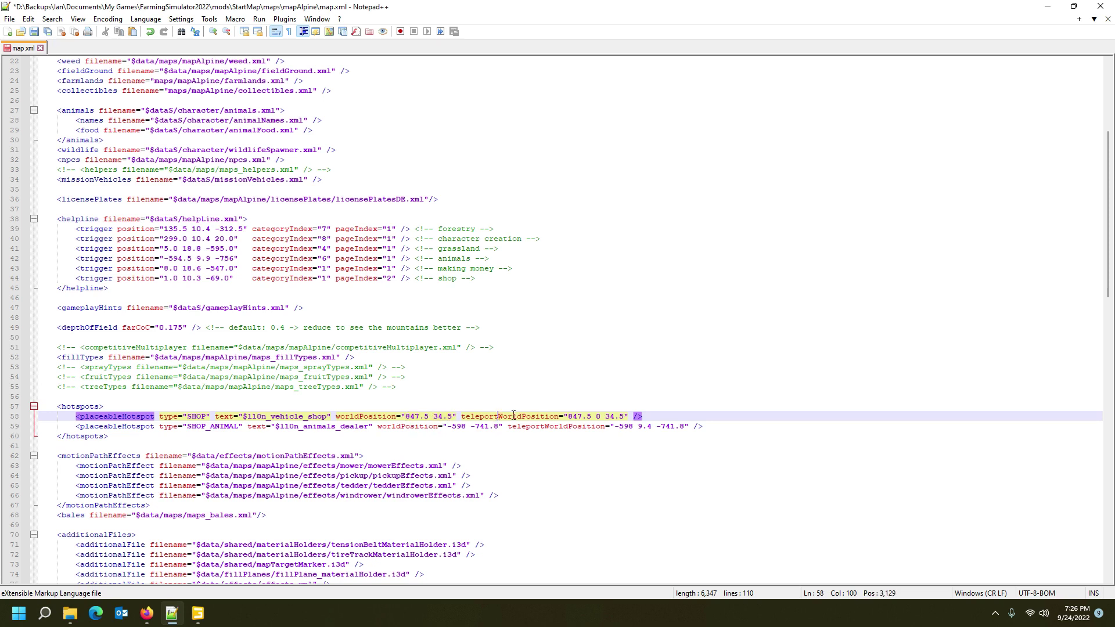
double_click(598, 416)
- Switch to GIANTS Editor, inspect the children of vehicleShopTrigger under vehicleShop, and leave the trigger itself selected
mouse_move(203, 615)
left_click(197, 613)
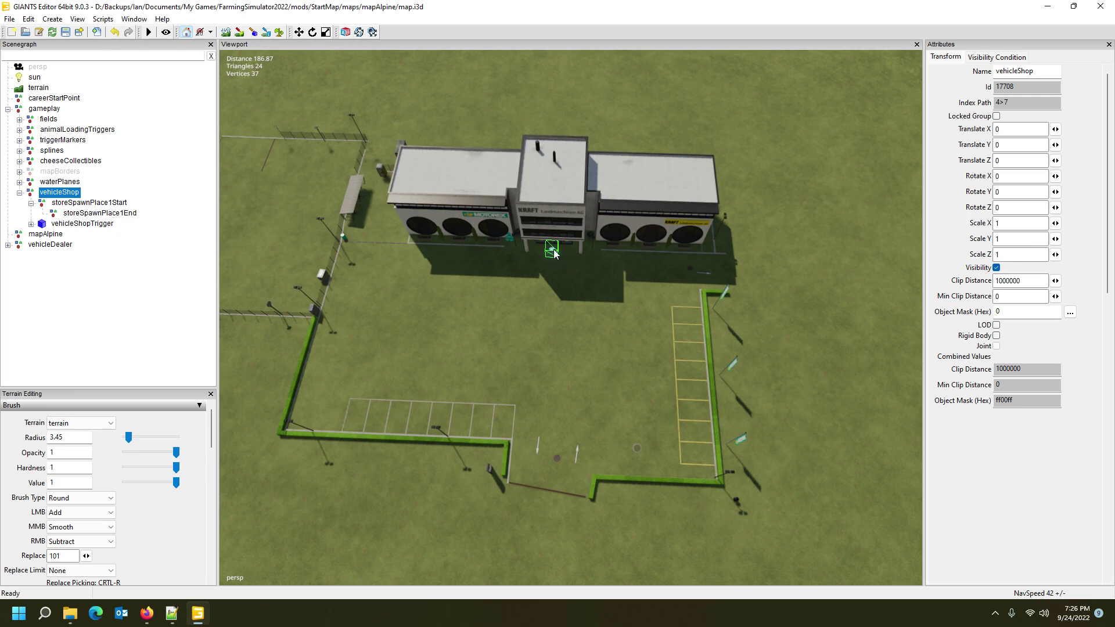
left_click(73, 225)
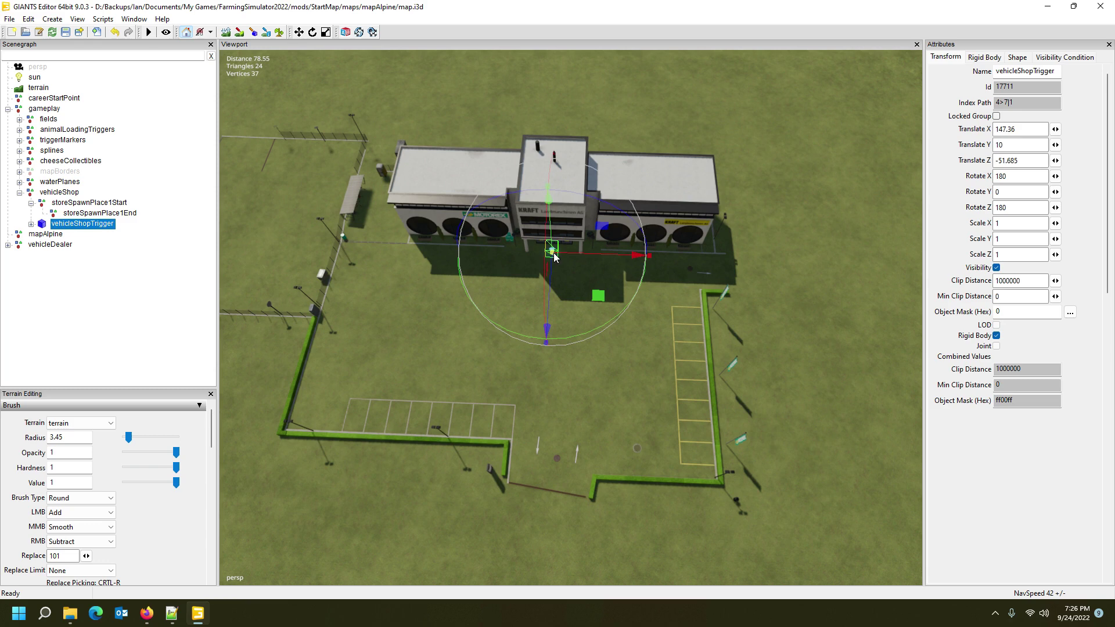
left_click(30, 224)
left_click(84, 245)
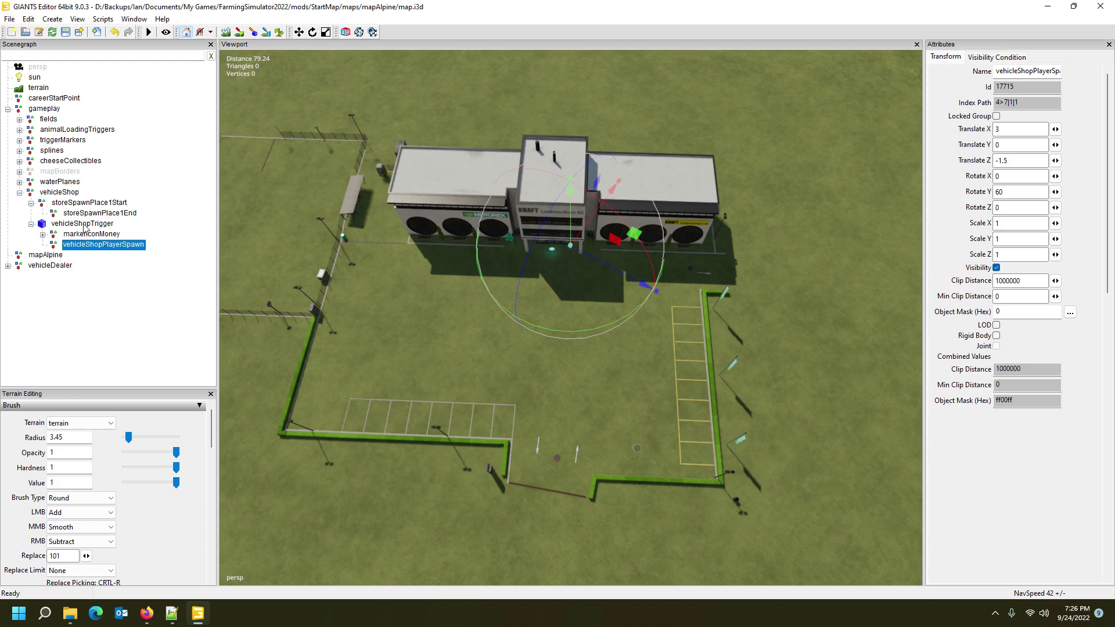
left_click(84, 226)
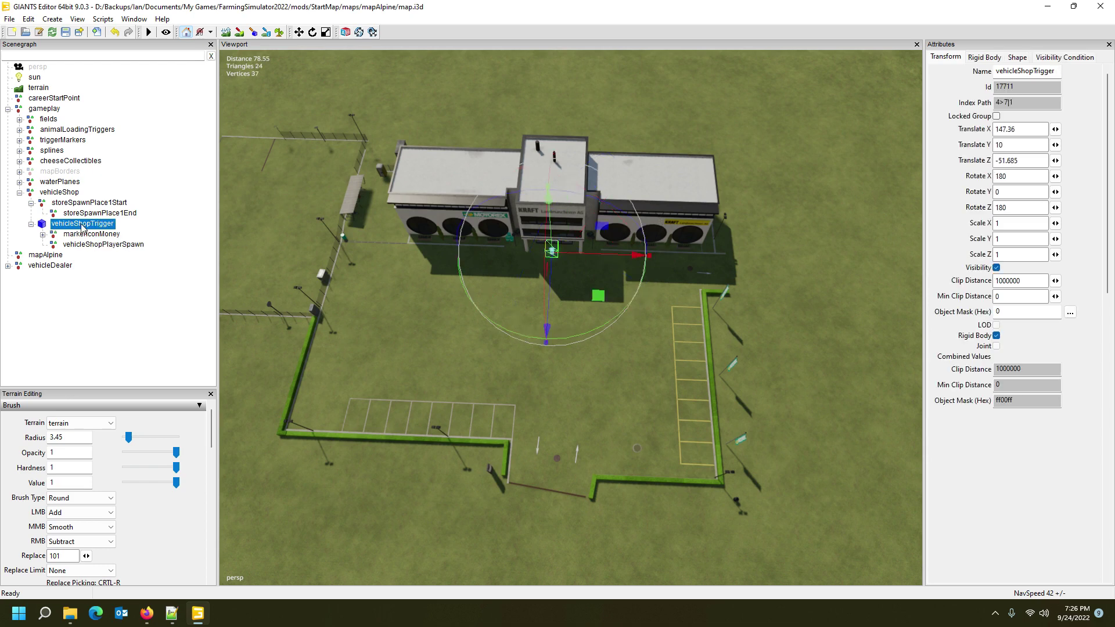
left_click(31, 224)
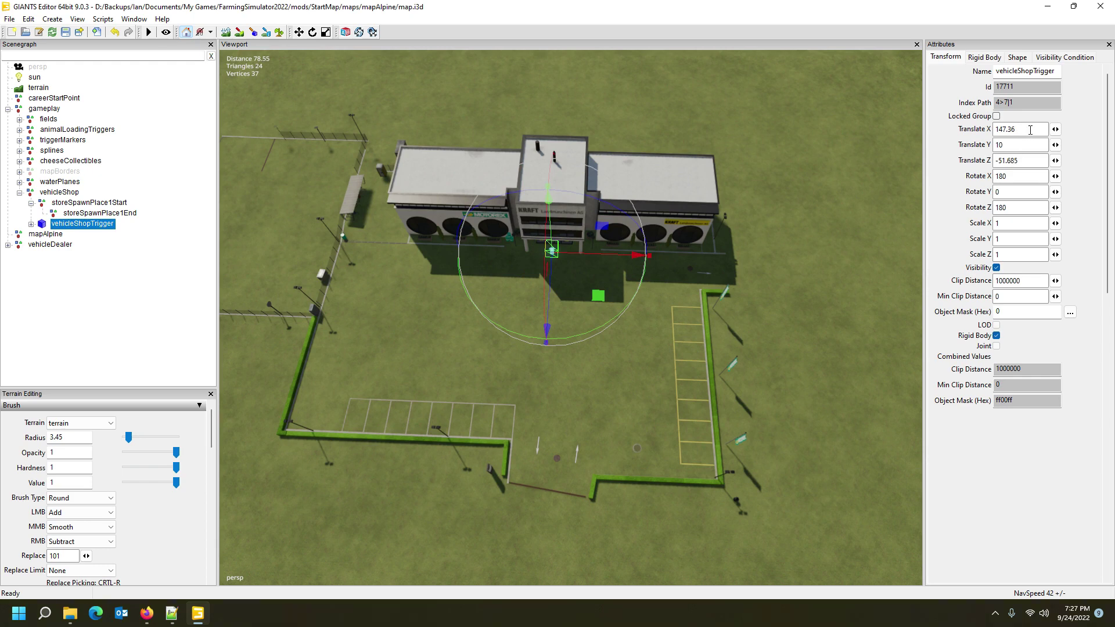
- Set the first worldPosition value of the SHOP hotspot in map.xml to the trigger's Translate X, 147.36
left_click_drag(1030, 130, 986, 133)
left_click(176, 614)
left_click(407, 417)
left_click_drag(408, 416, 429, 416)
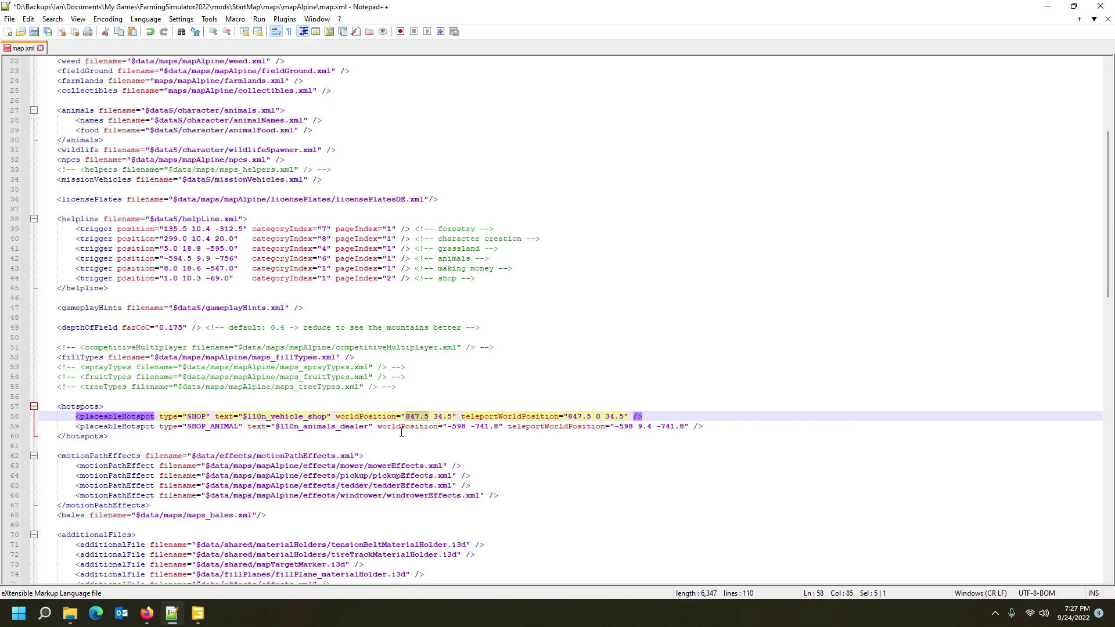
type("147.36")
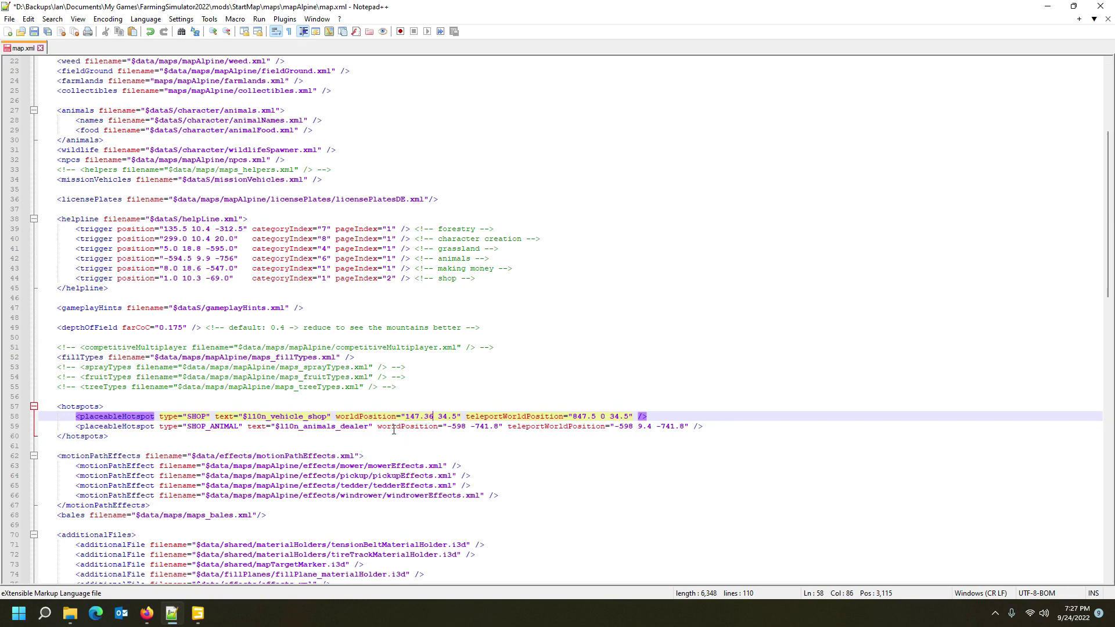
- Copy the trigger's Translate Z and use it as the second worldPosition value of the SHOP hotspot, -51.685
left_click(198, 616)
left_click_drag(1023, 161, 982, 165)
key("ctrl+c")
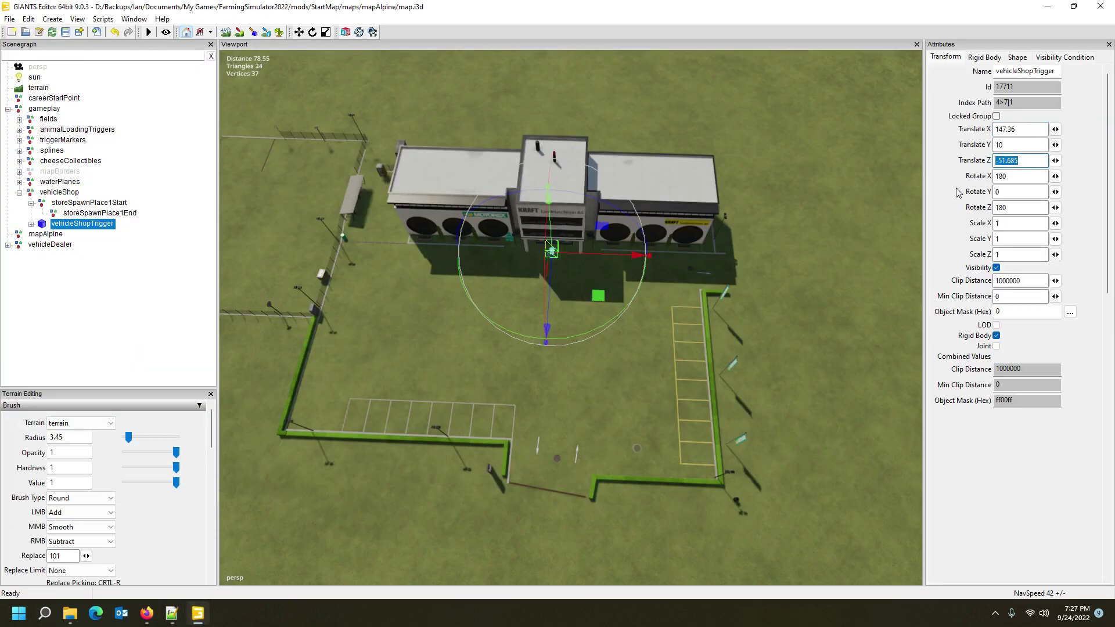
left_click(171, 614)
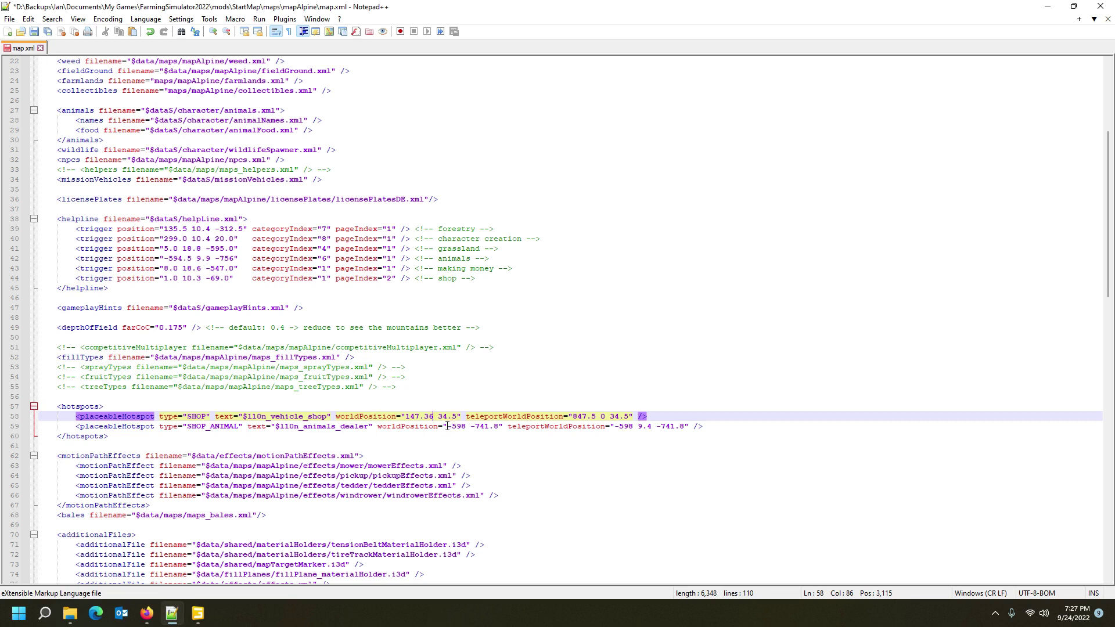
left_click_drag(439, 416, 458, 416)
key("ctrl+v")
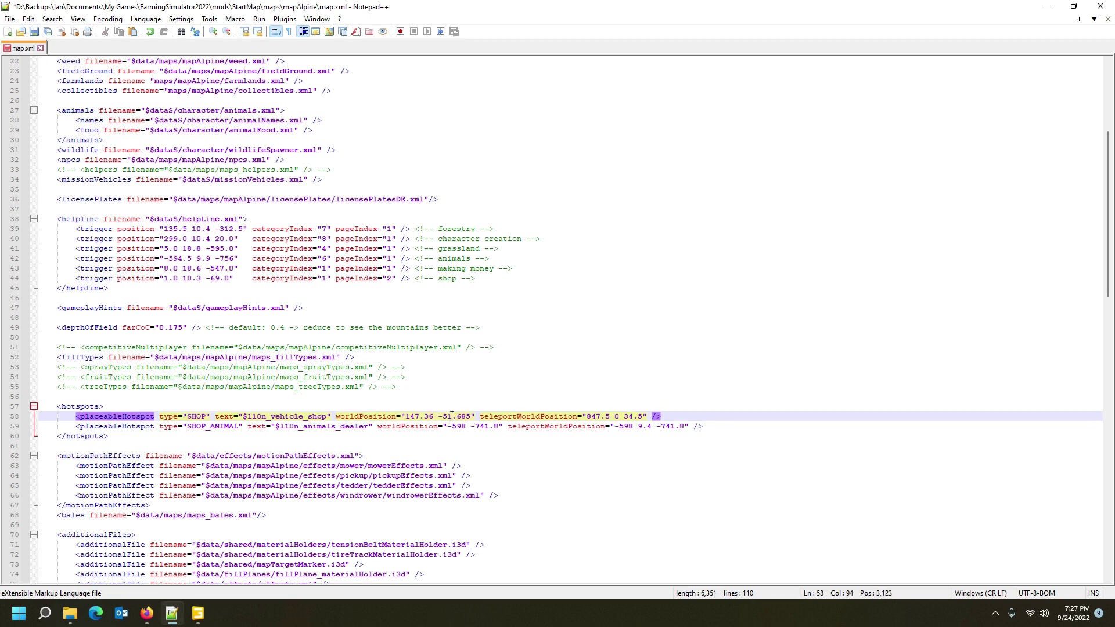
- Set the SHOP hotspot's teleportWorldPosition to 147.36000061 10 -51.68500137 and save map.xml
left_click(517, 416)
left_click(198, 614)
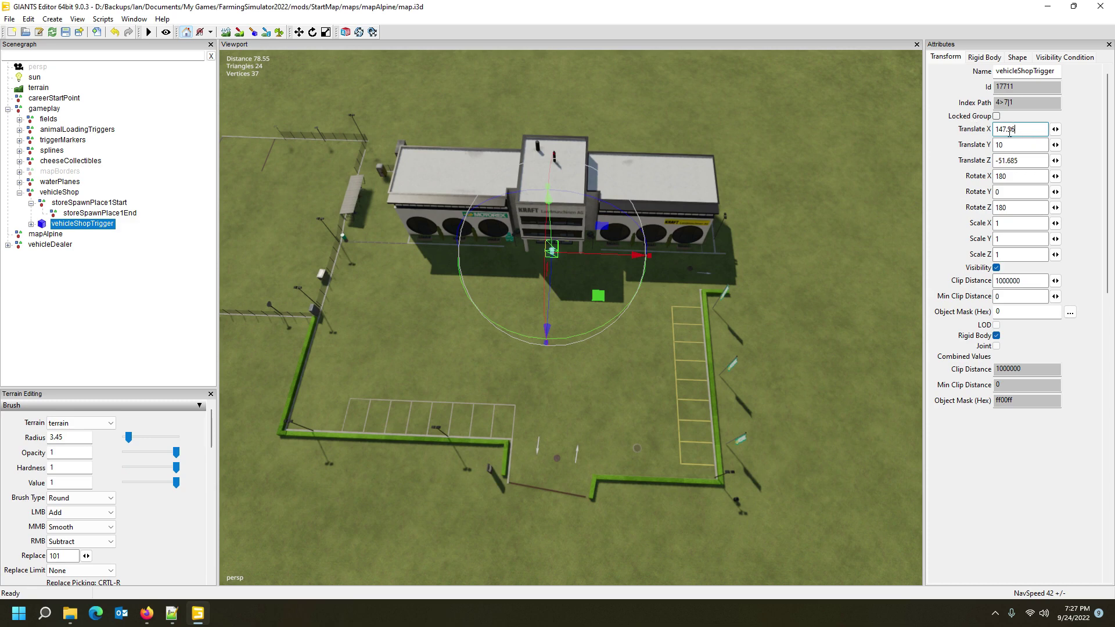
left_click(171, 613)
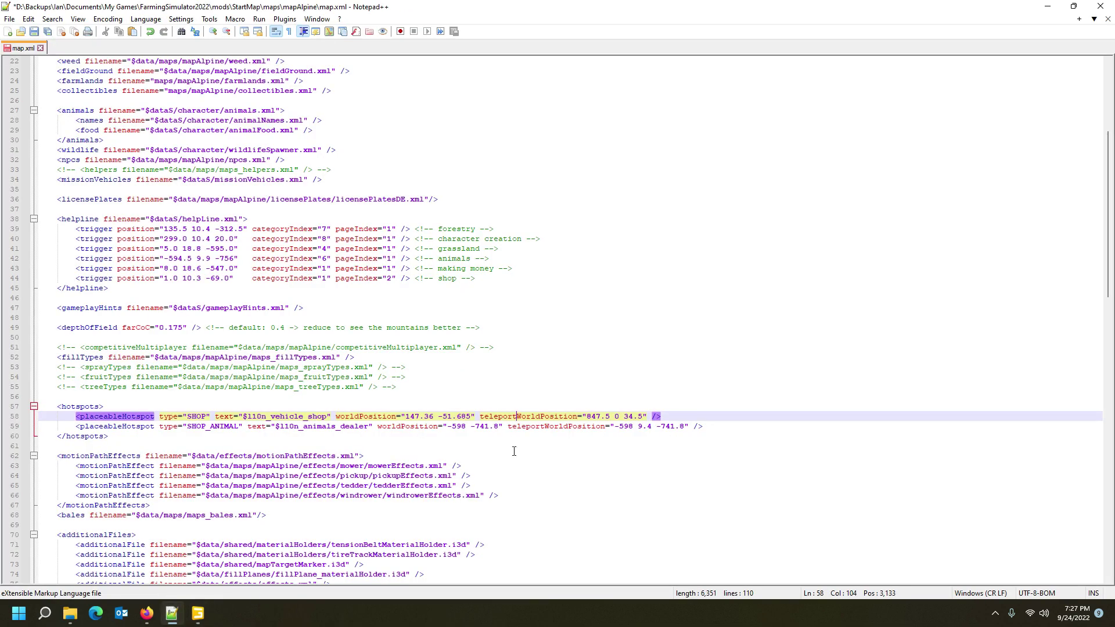
left_click_drag(586, 417, 644, 417)
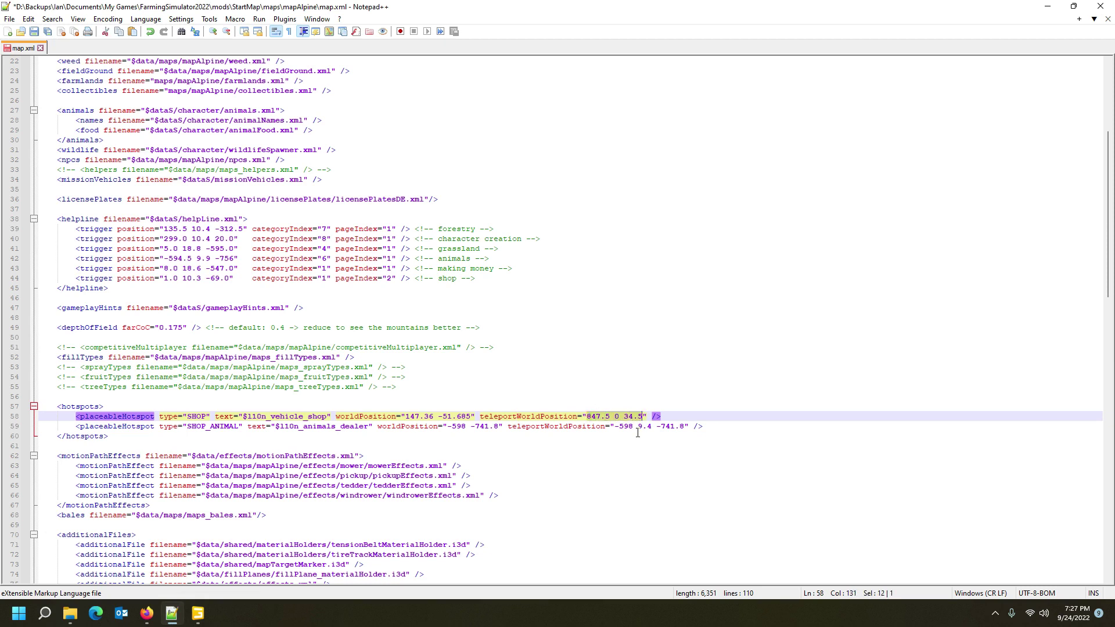
type("147.36000061 10 -51.68500137")
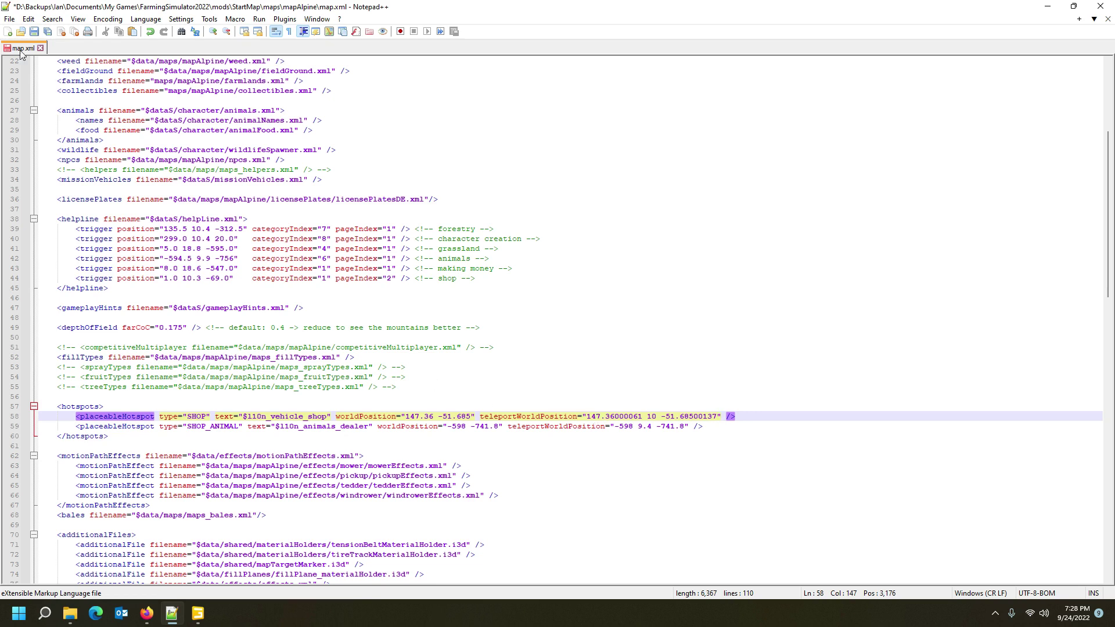
key("ctrl+s")
- Quit the Discord application running in the background
left_click(1090, 534)
left_click(995, 612)
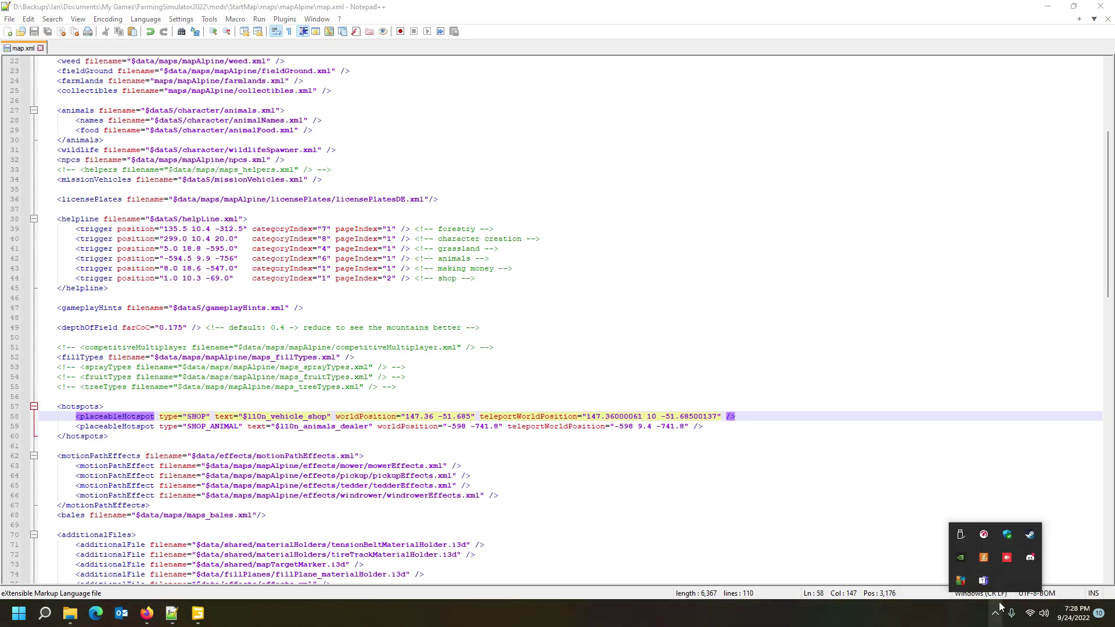
right_click(1029, 558)
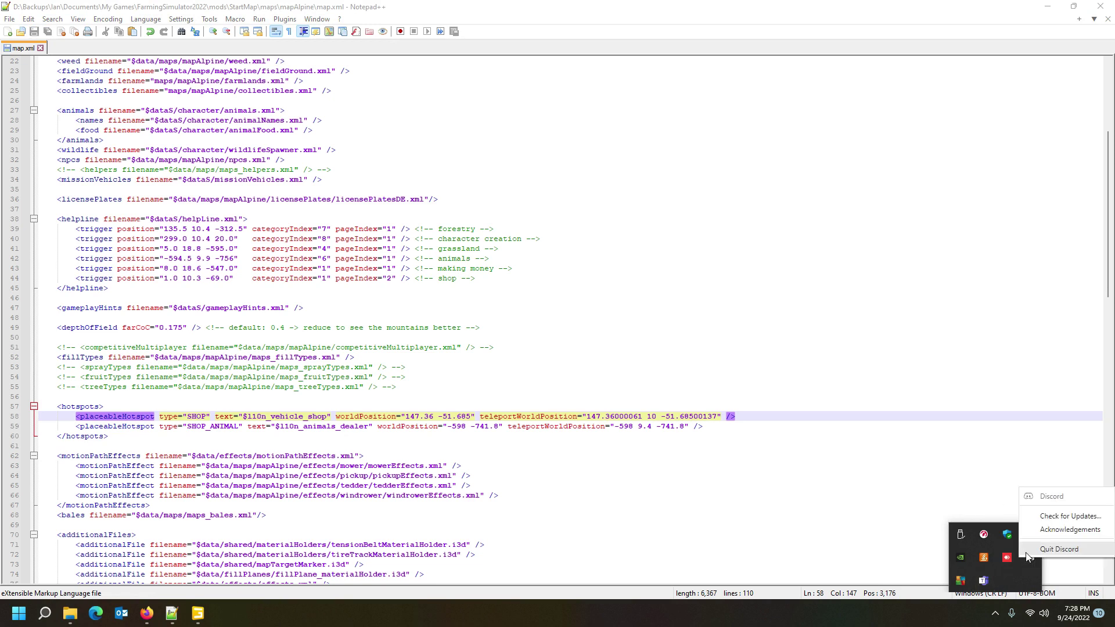
left_click(1059, 549)
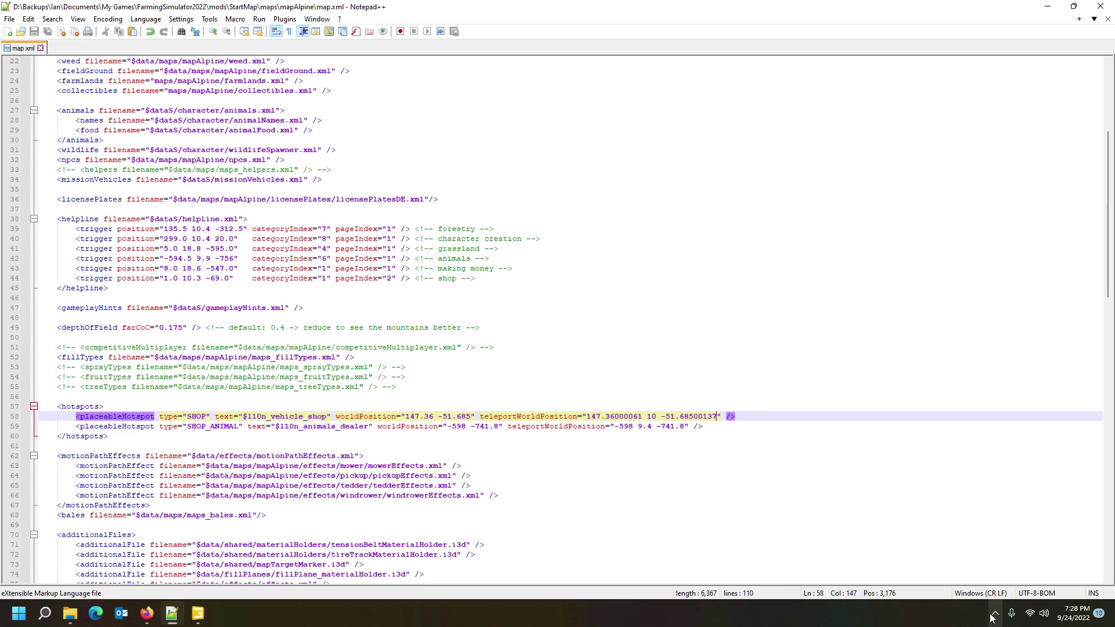
- Switch to GIANTS Editor, save map.i3d, and launch Farming Simulator 22 through Steam
left_click(197, 613)
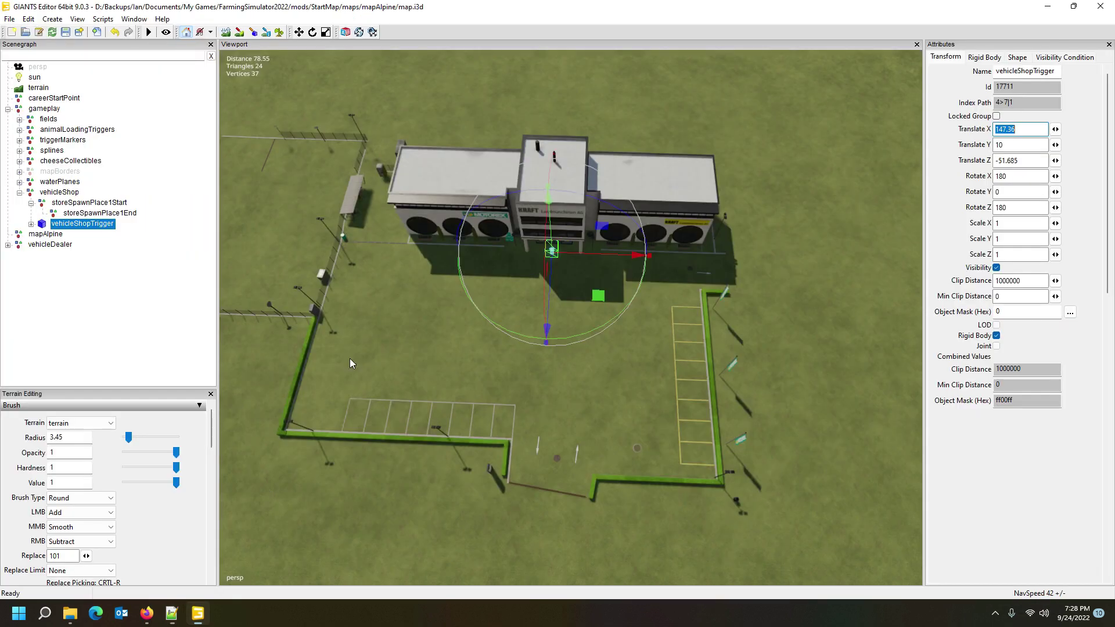
key("ctrl+s")
left_click(995, 613)
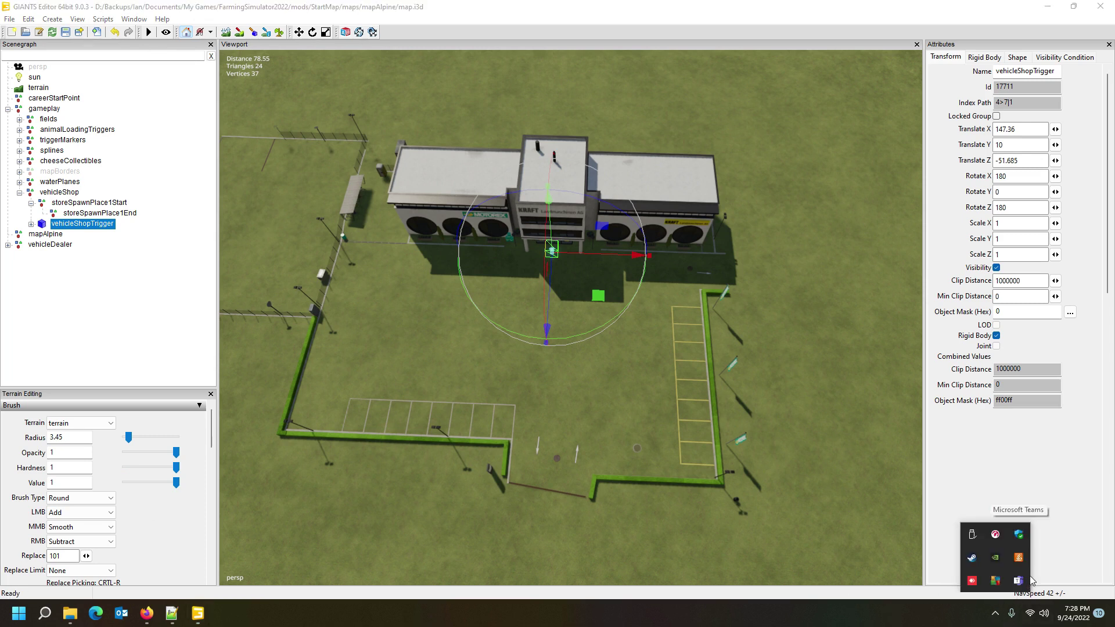
right_click(969, 559)
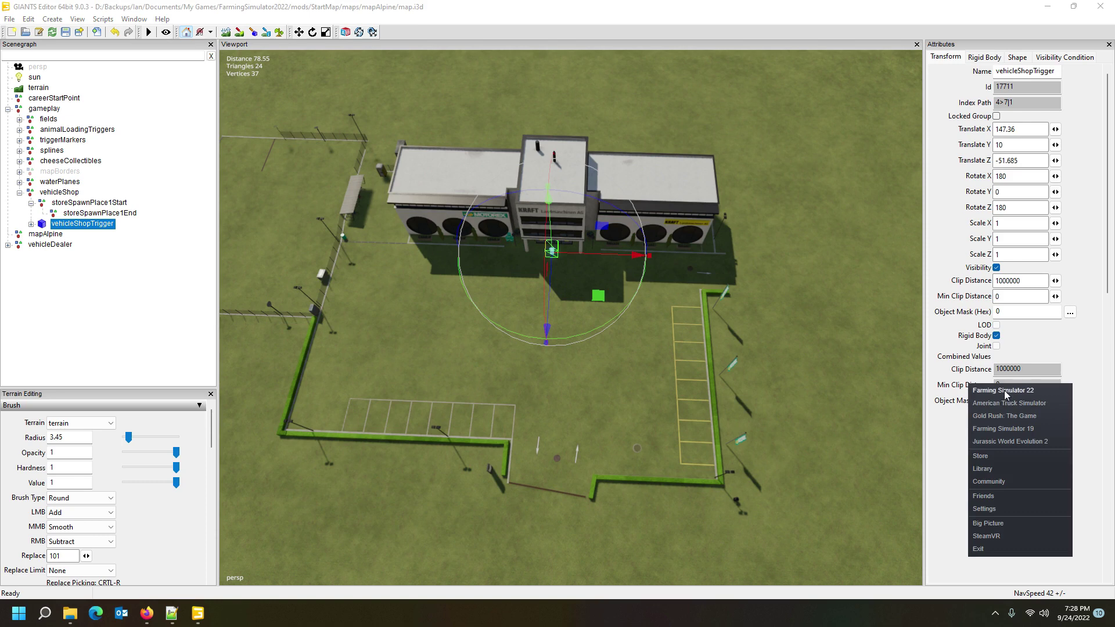
left_click(1006, 391)
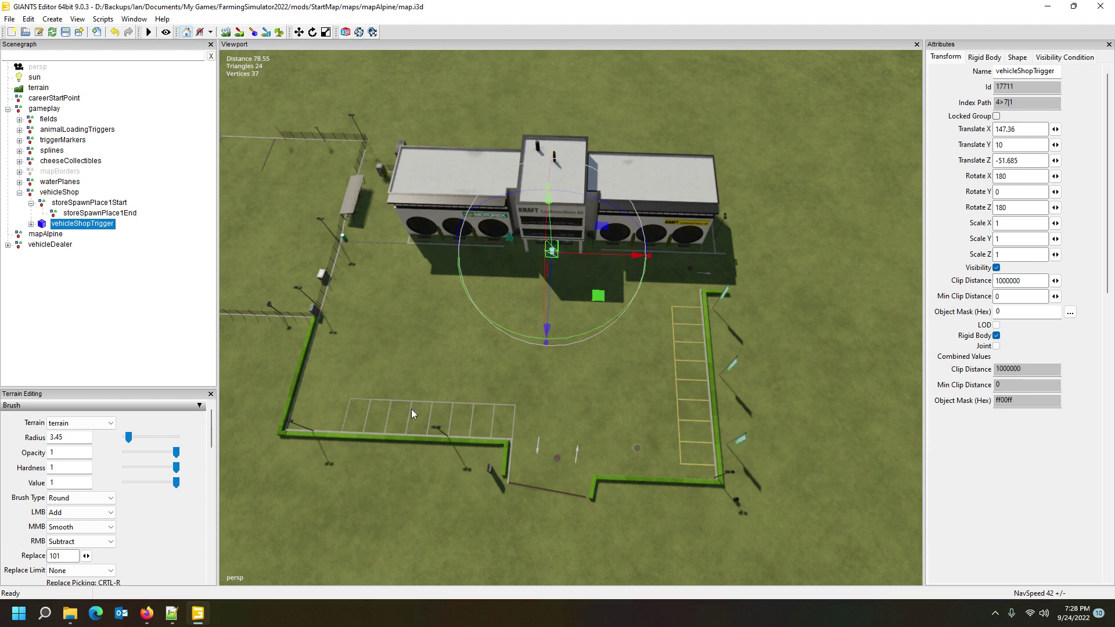
key("shift+F9")
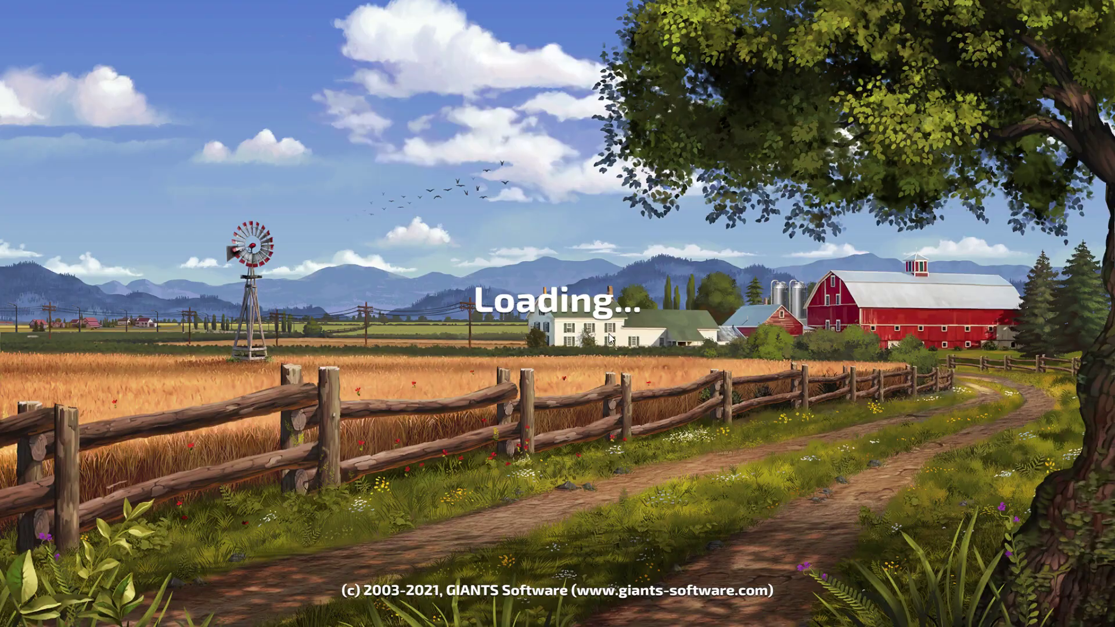
- Begin a new game in Farming Simulator 22 and choose YourMapName as the map
left_click(265, 368)
left_click(555, 371)
left_click(319, 383)
key("Right")
key("Right")
key("Right")
key("Right")
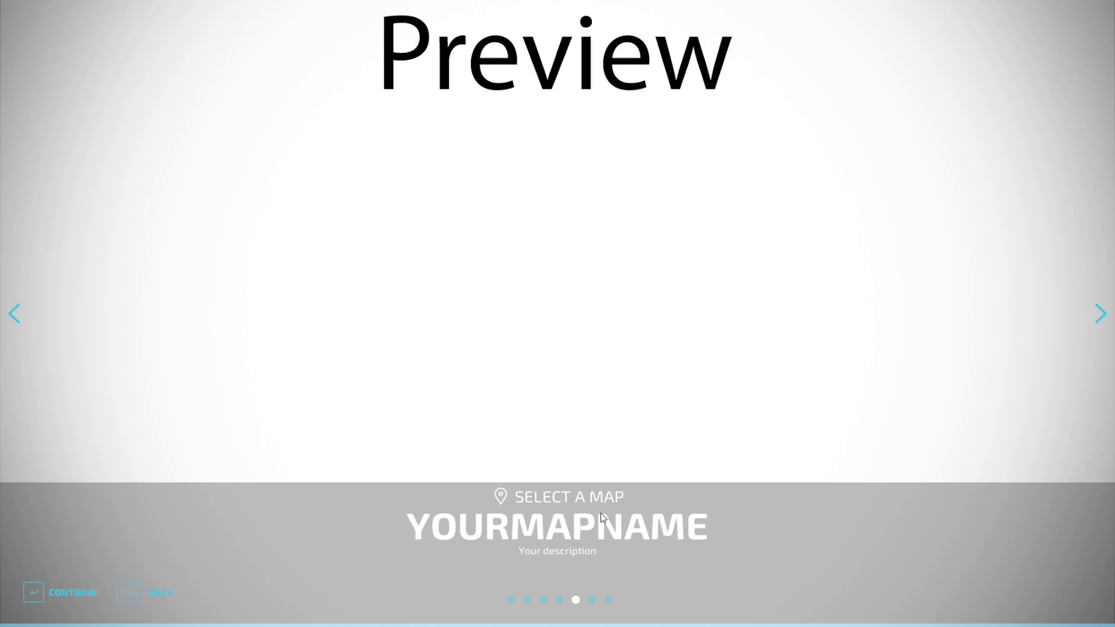
key("Return")
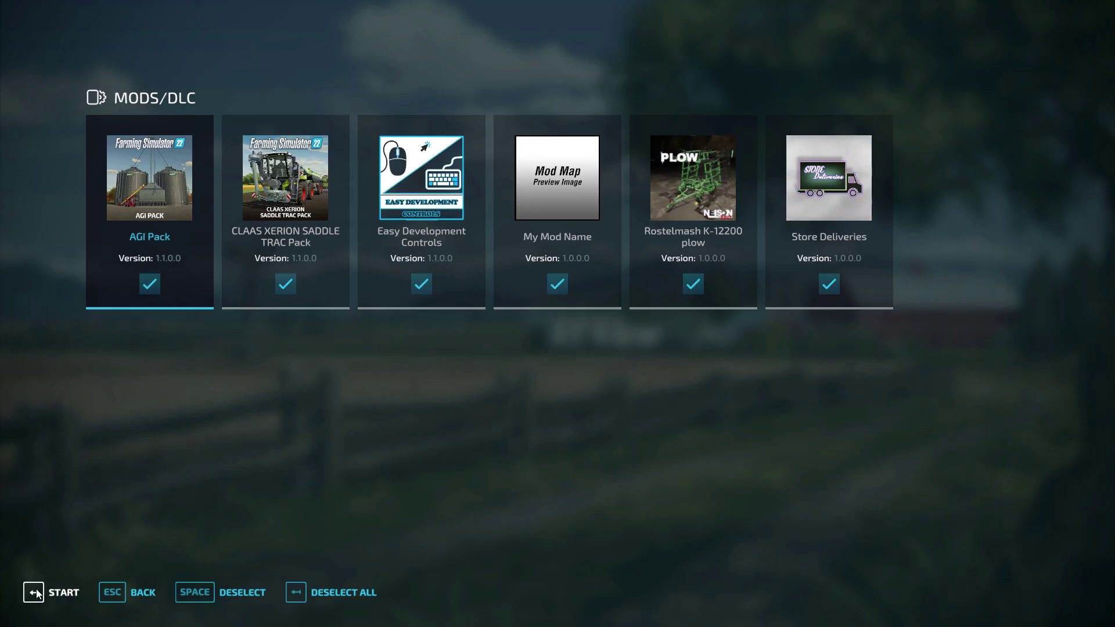
- Start the game with all listed mods enabled and accept the preset character to enter the map
left_click(55, 592)
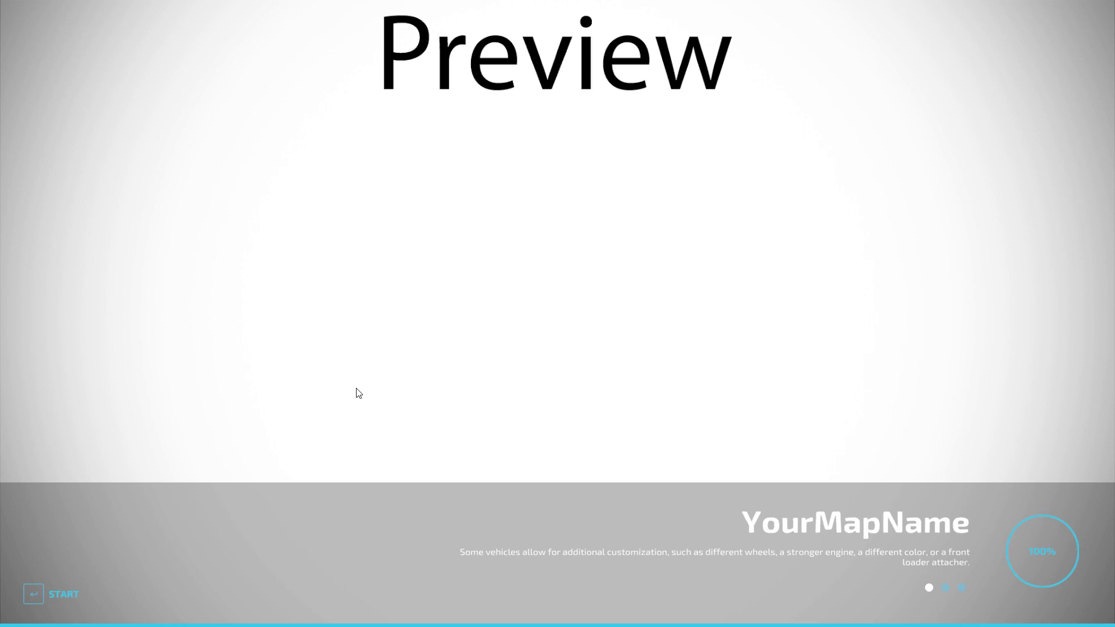
key("Return")
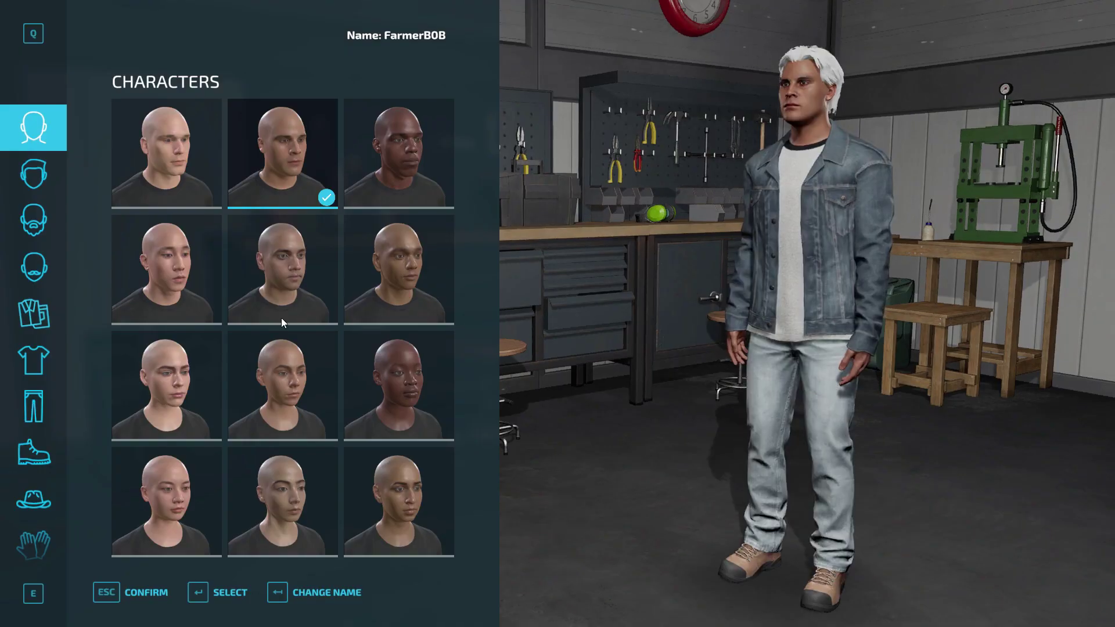
key("Escape")
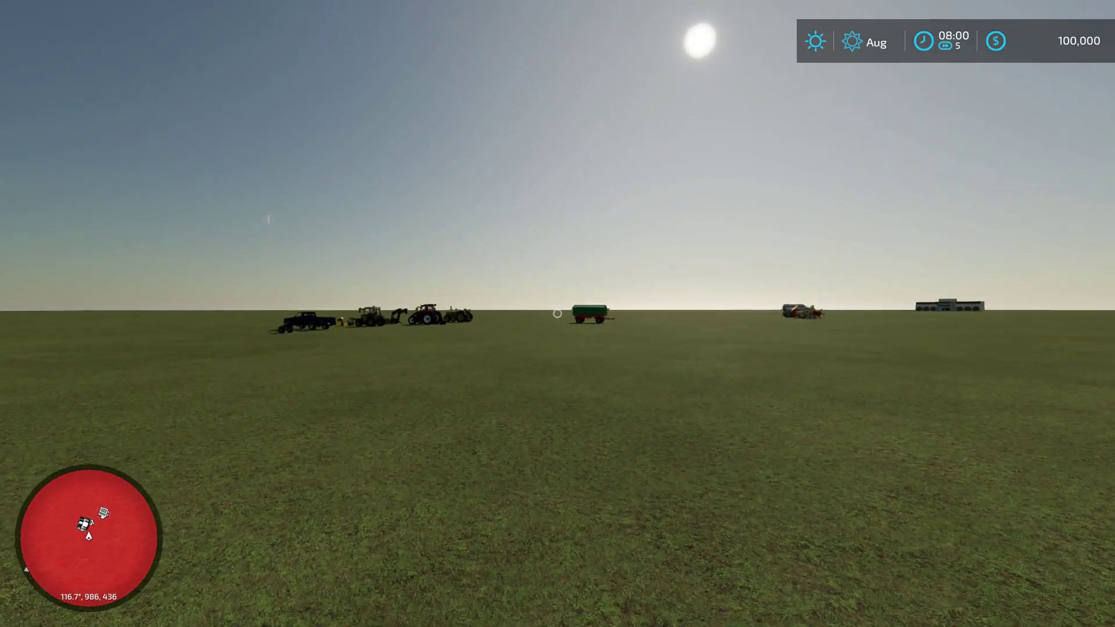
- Visit the Vehicle Shop hotspot from the in-game map and back away to view the shop trigger at the entrance
key("Escape")
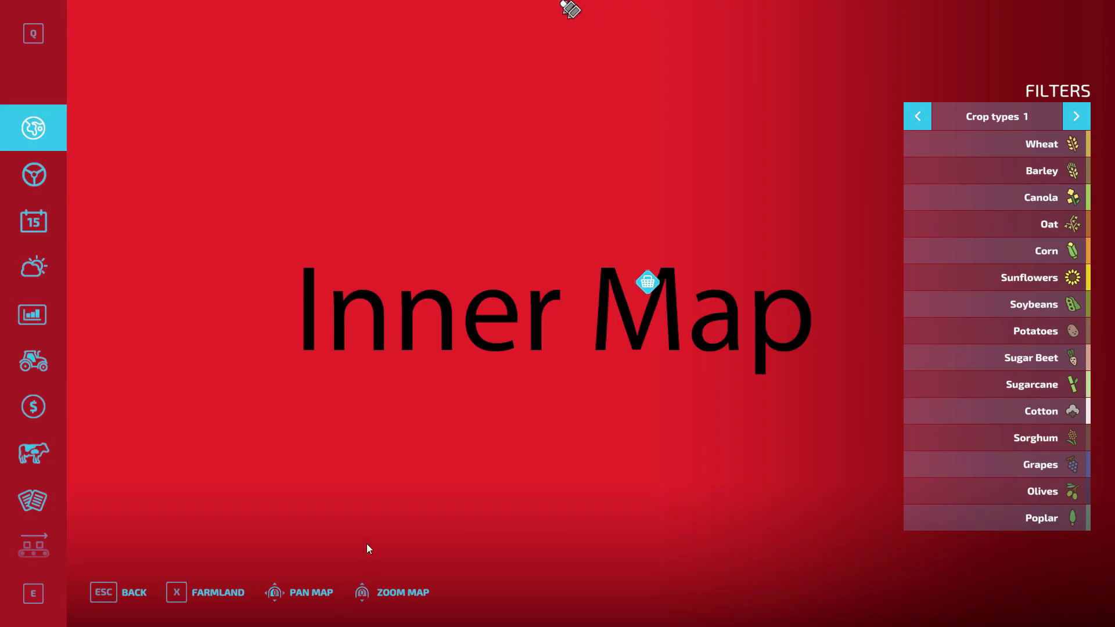
left_click(650, 294)
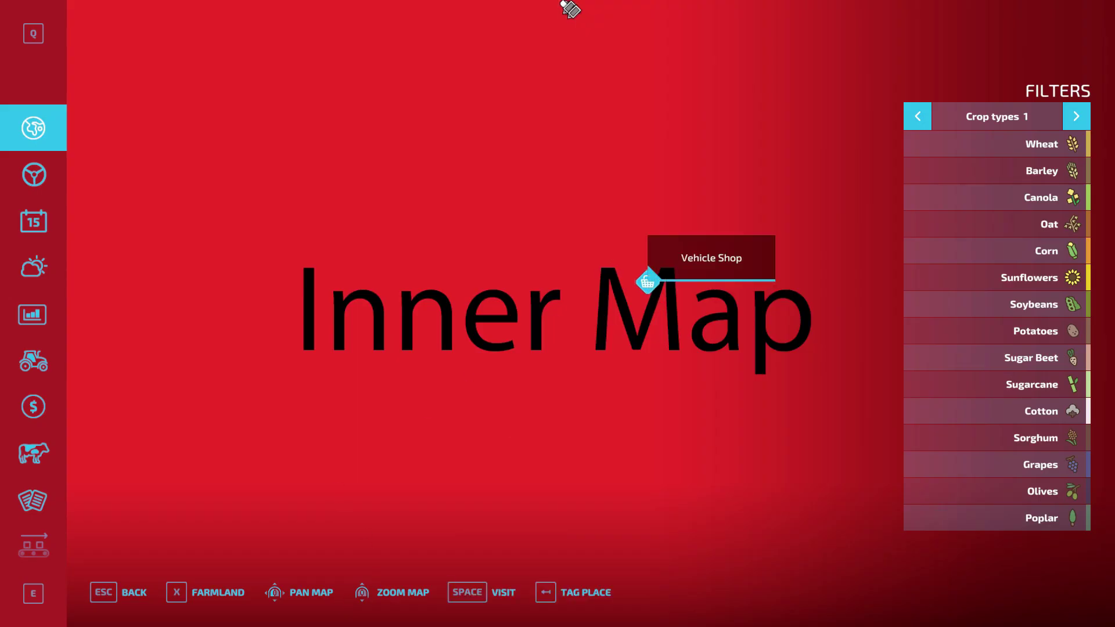
scroll(649, 383, "down", 5)
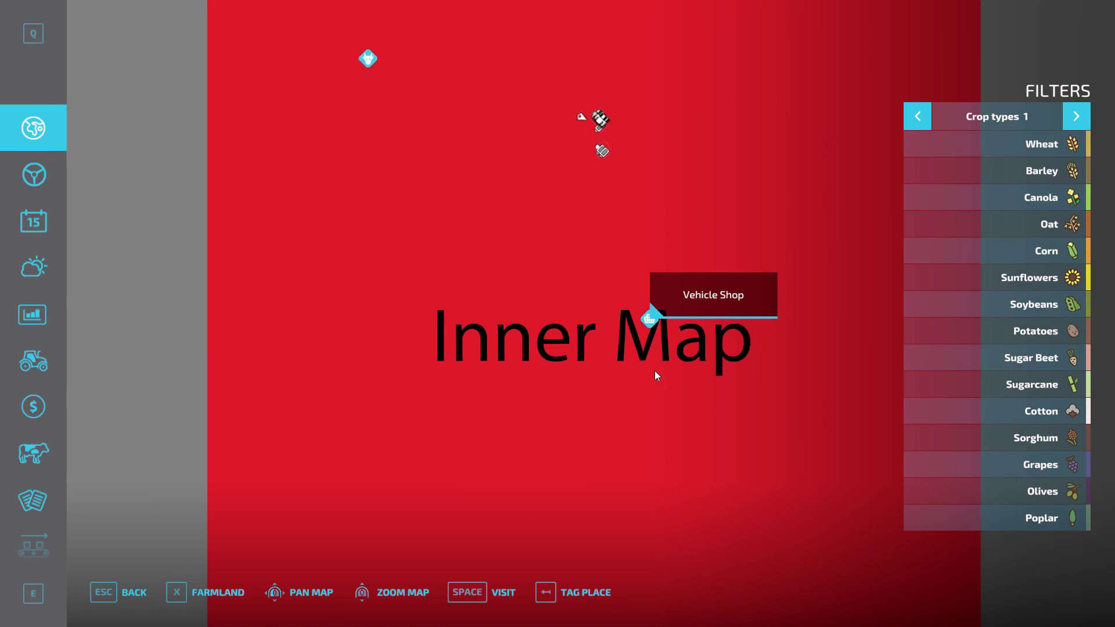
left_click(476, 590)
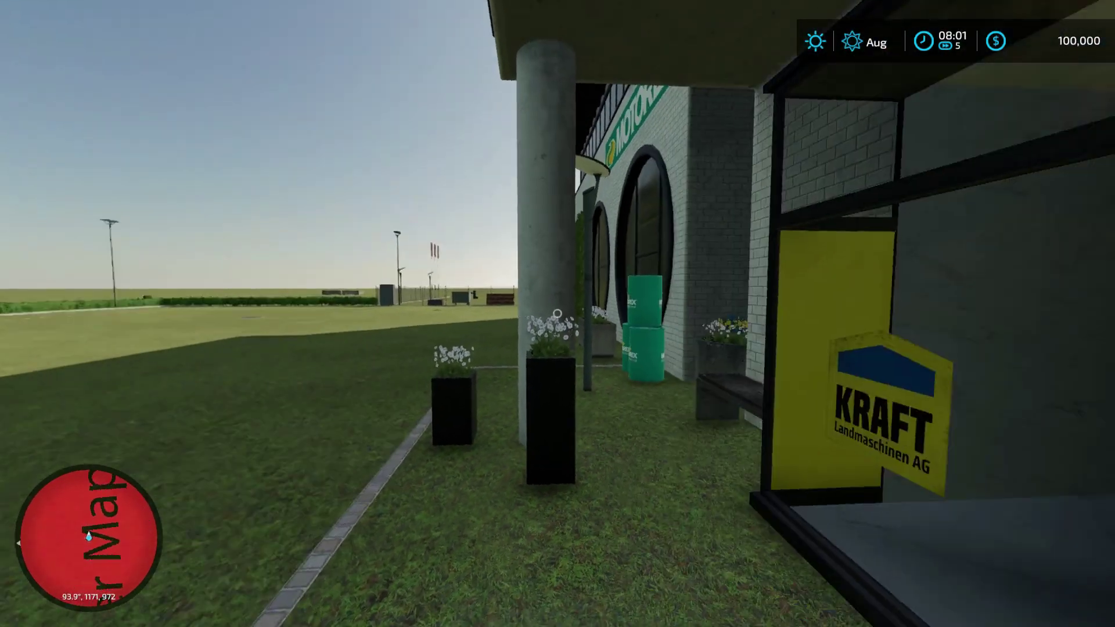
key("s")
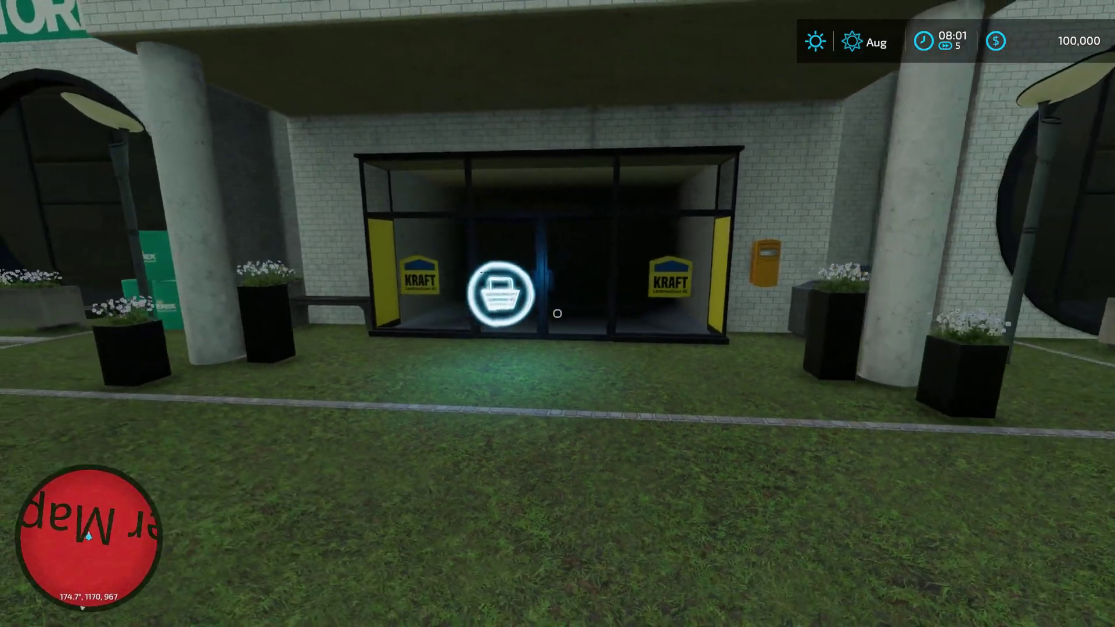
- Walk to the shop trigger at the dealer entrance, test that it opens the vehicle shop, and back out of it
key("a")
key("w")
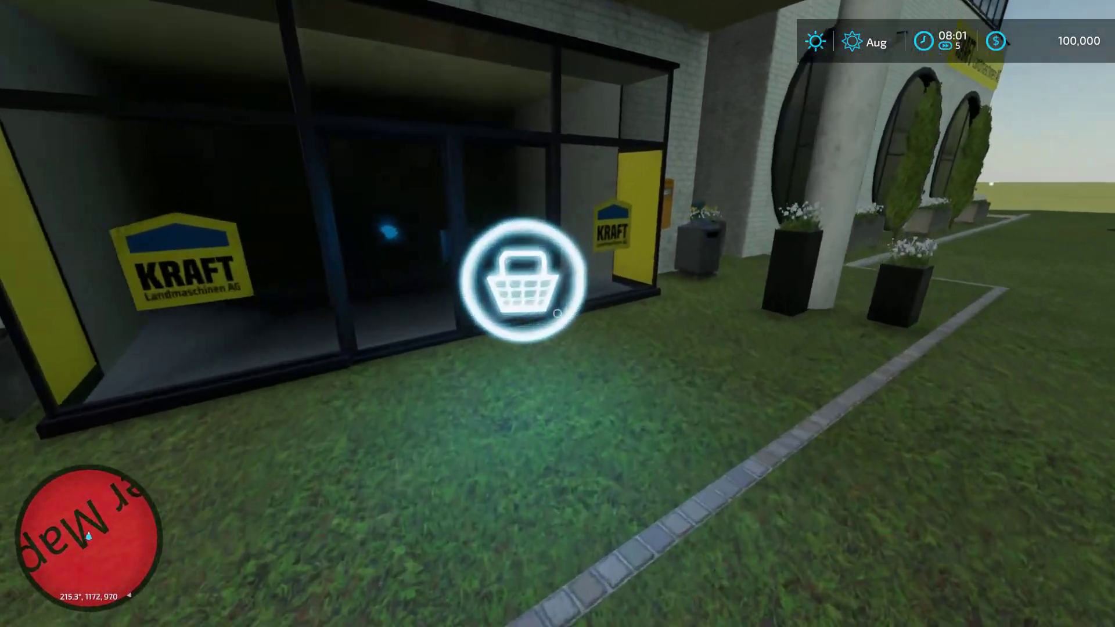
key("w")
key("r")
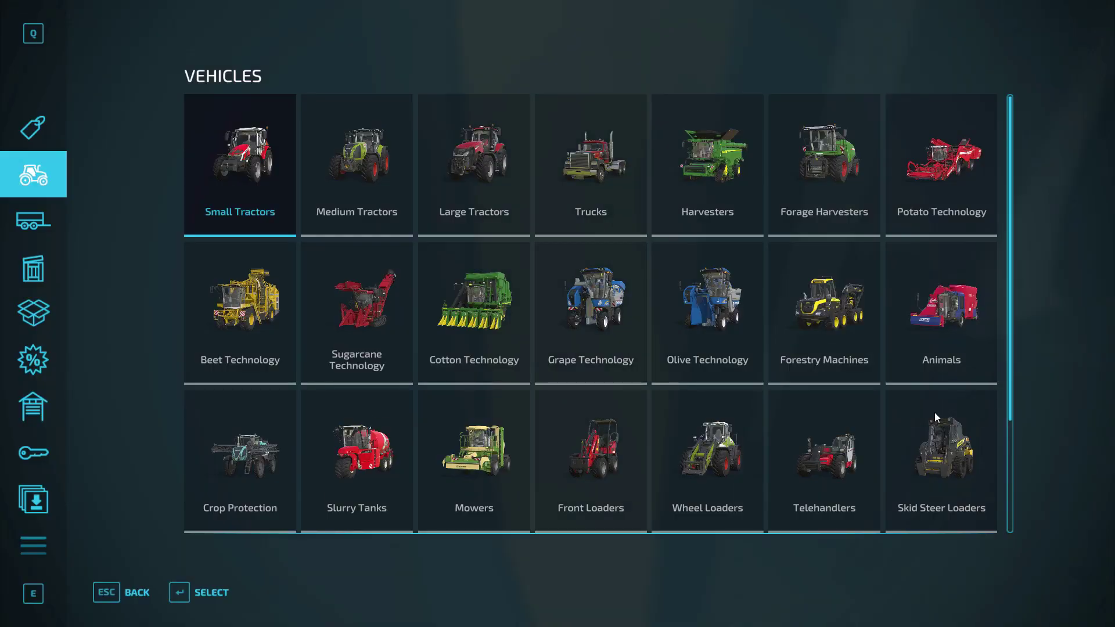
key("Escape")
key("w")
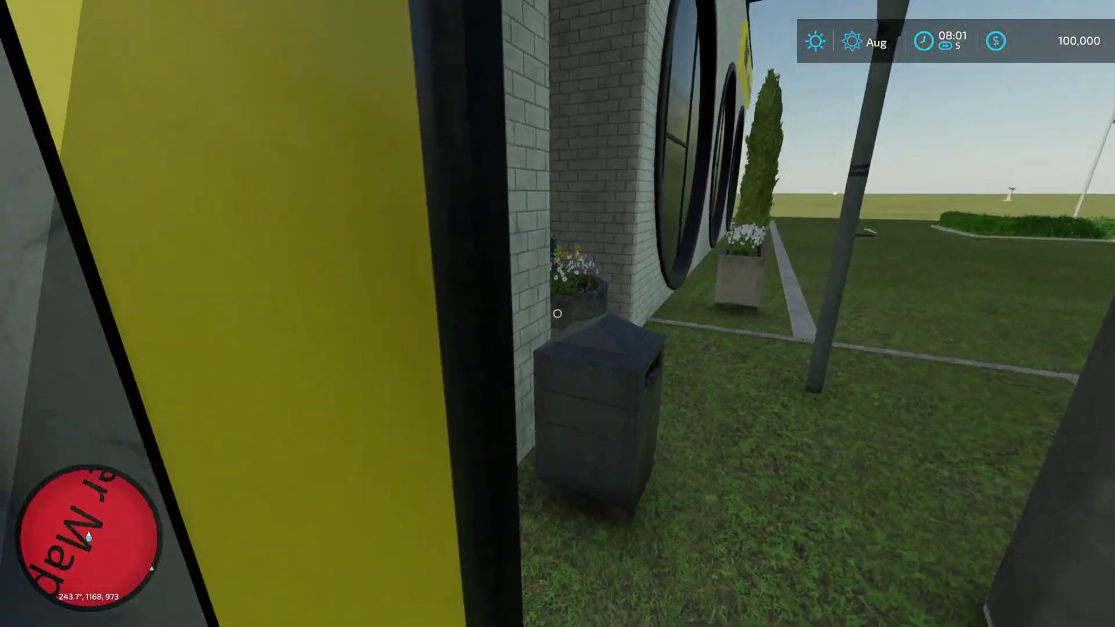
key("s")
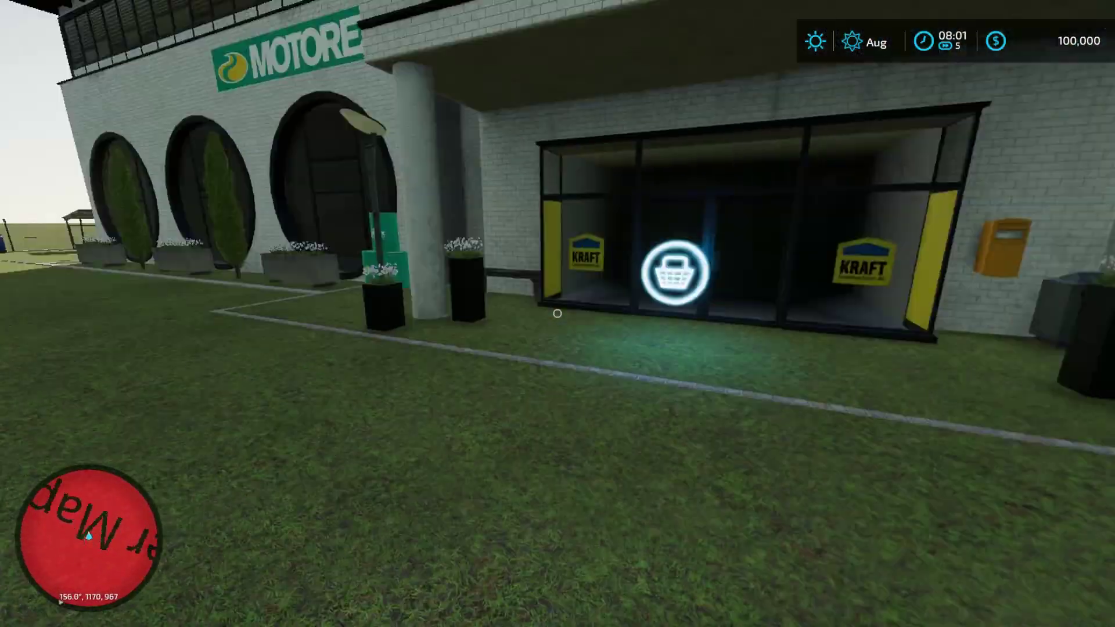
- Return to the entrance trigger, open the shop from it, and browse the Small Tractors category
key("w")
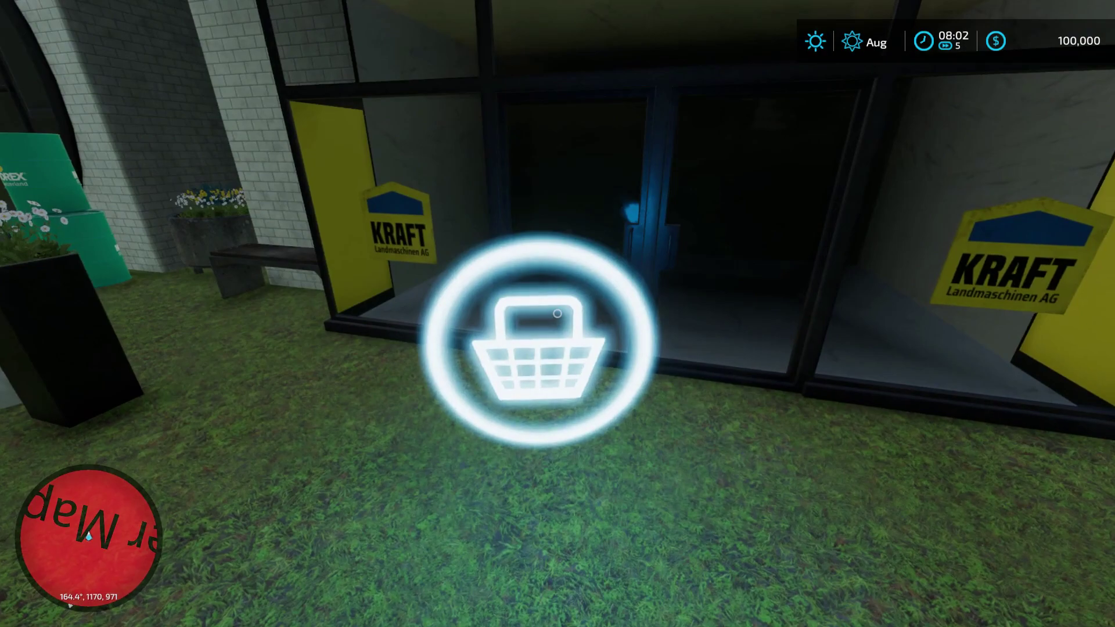
key("r")
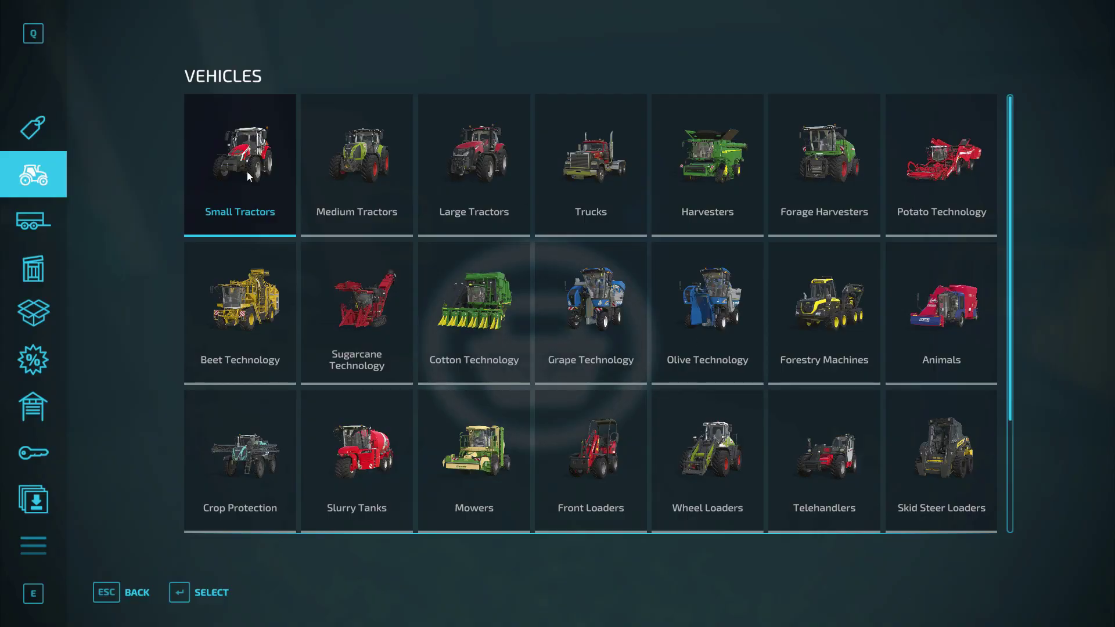
left_click(252, 173)
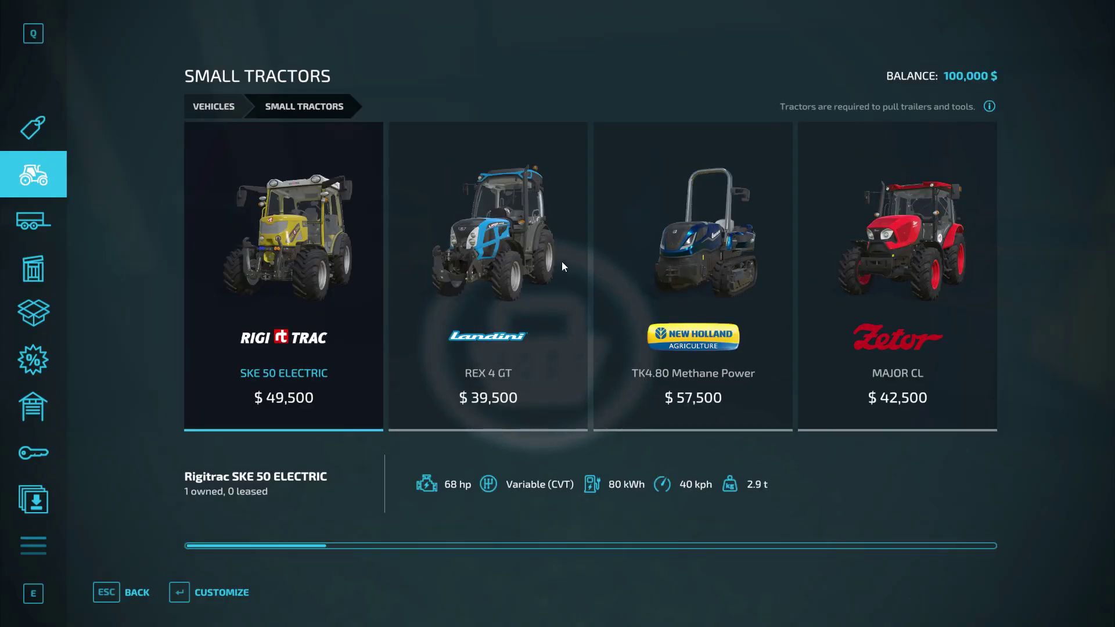
scroll(788, 267, "down", 8)
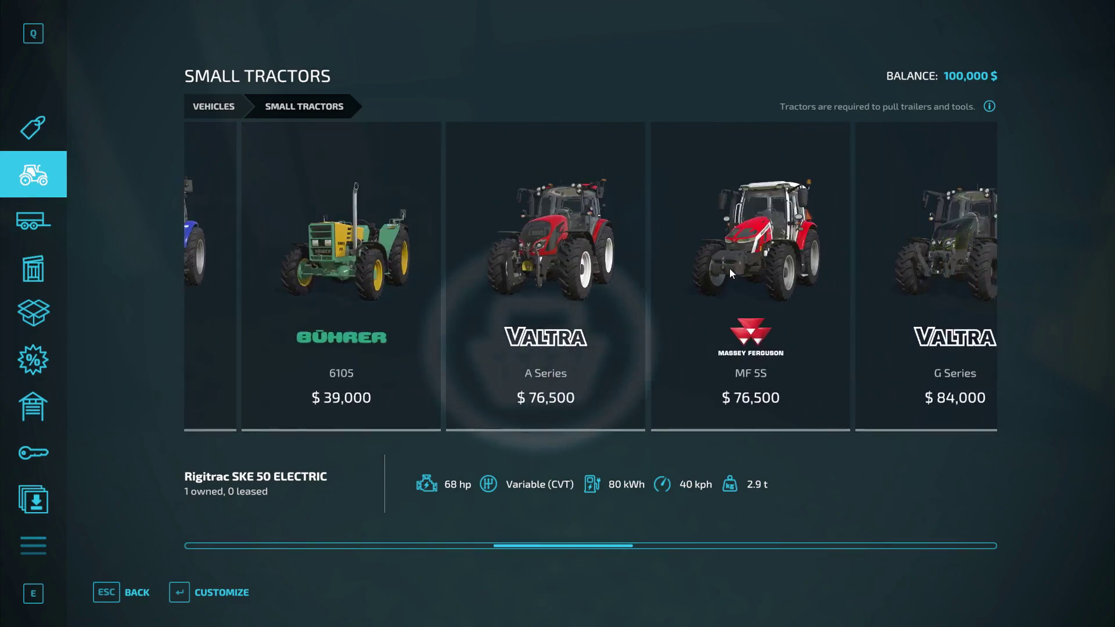
- Buy the Massey Ferguson MF 5S with its standard configuration and leave the shop
double_click(730, 265)
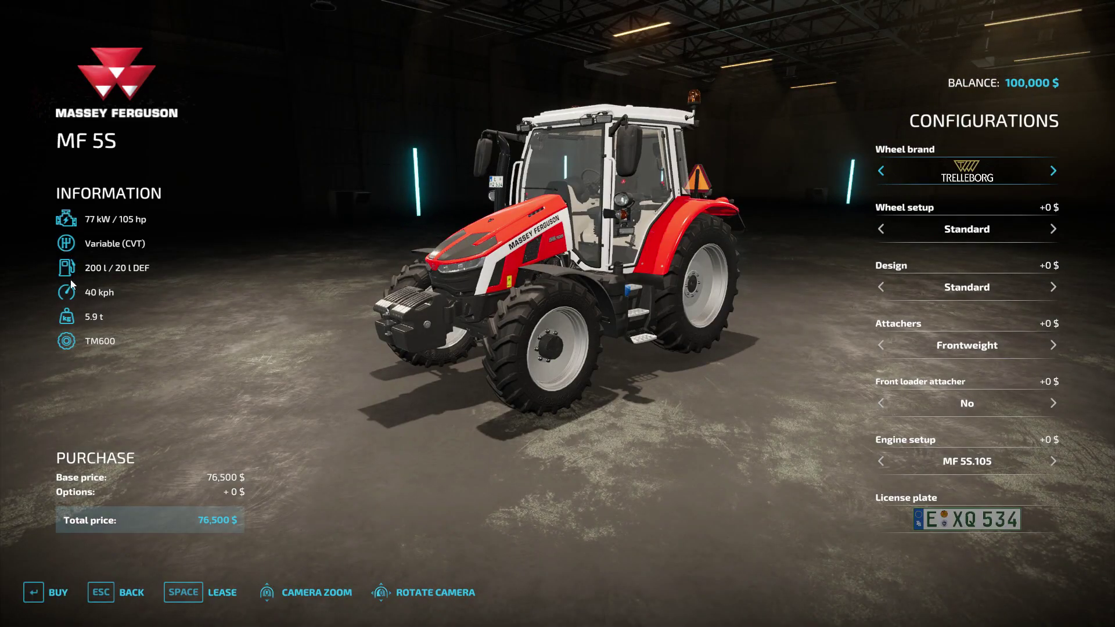
left_click(52, 593)
left_click(403, 397)
left_click(403, 397)
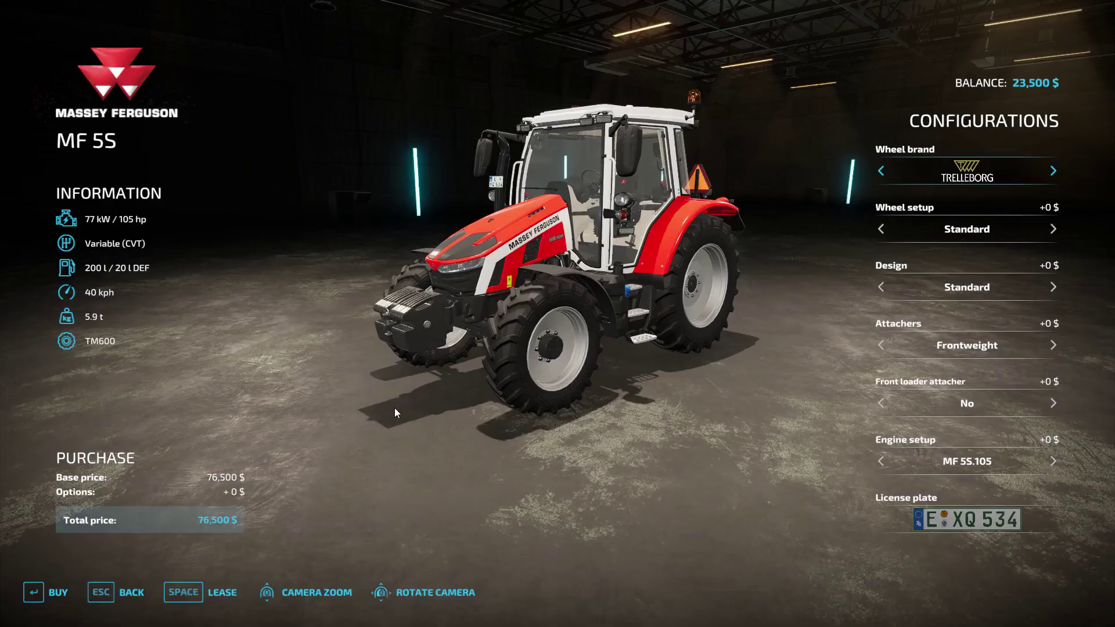
key("Escape")
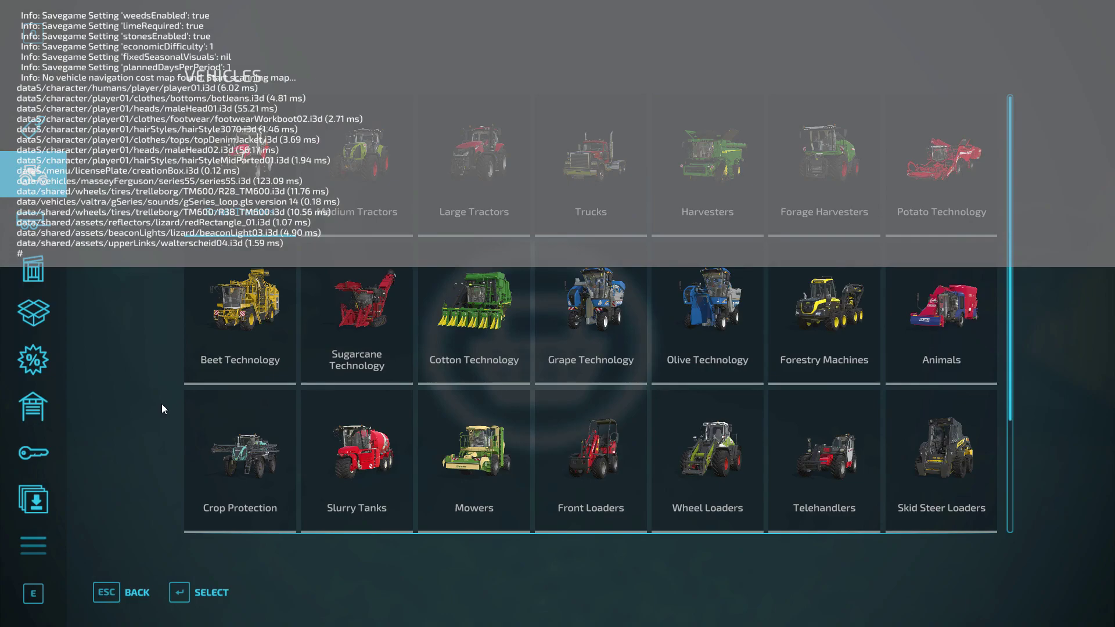
key("Escape")
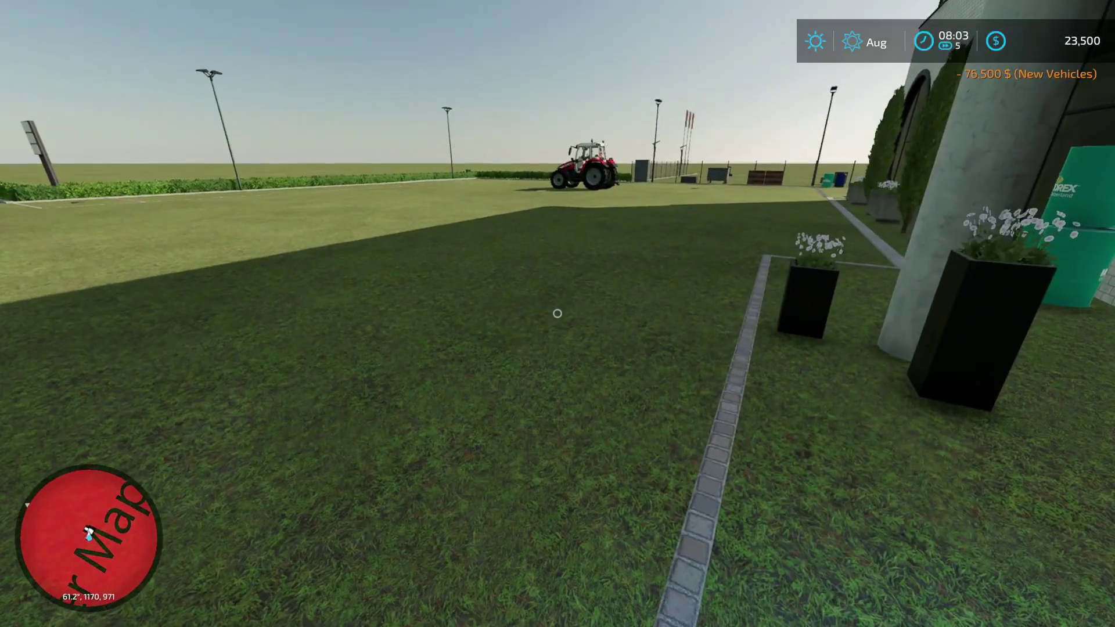
- Walk over to the purchased tractor to check its spawn place, and back away to view the whole dealer building
key("w")
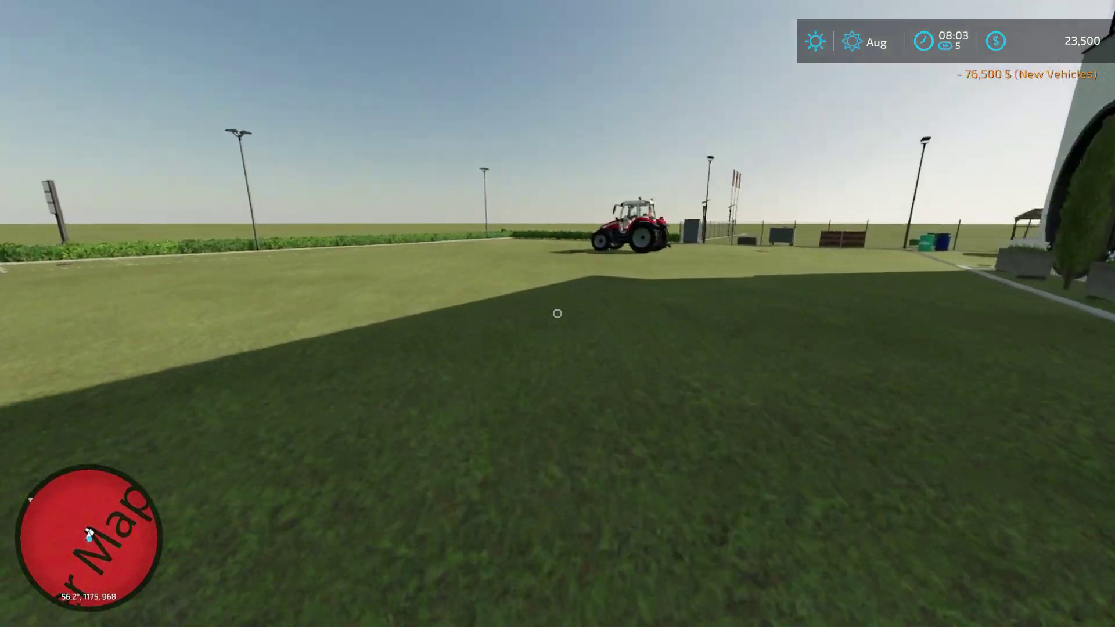
key("w")
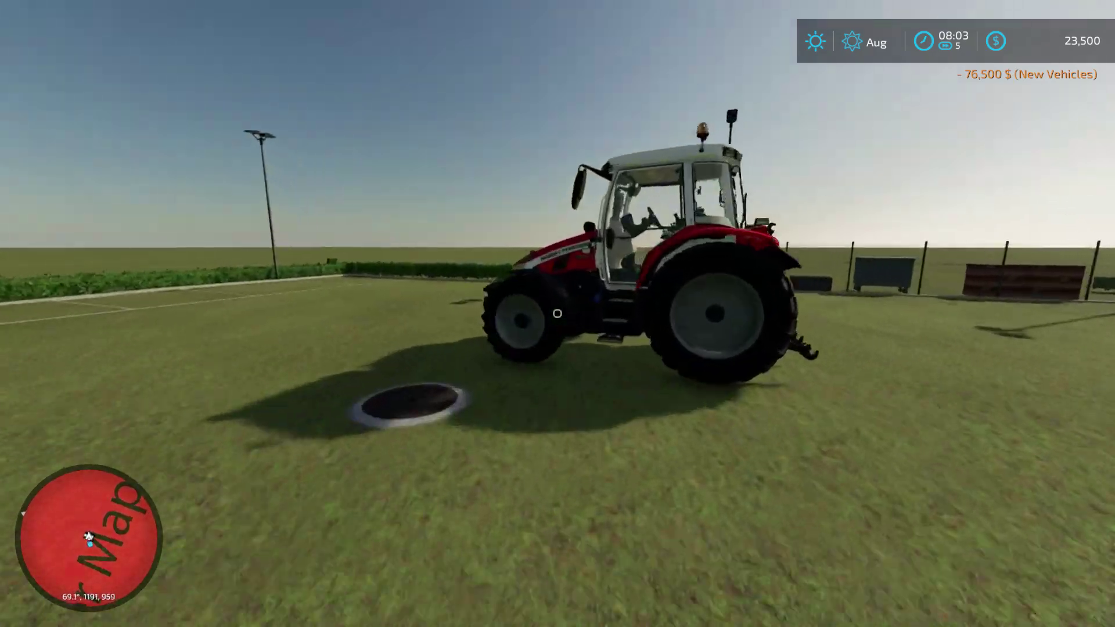
key("a")
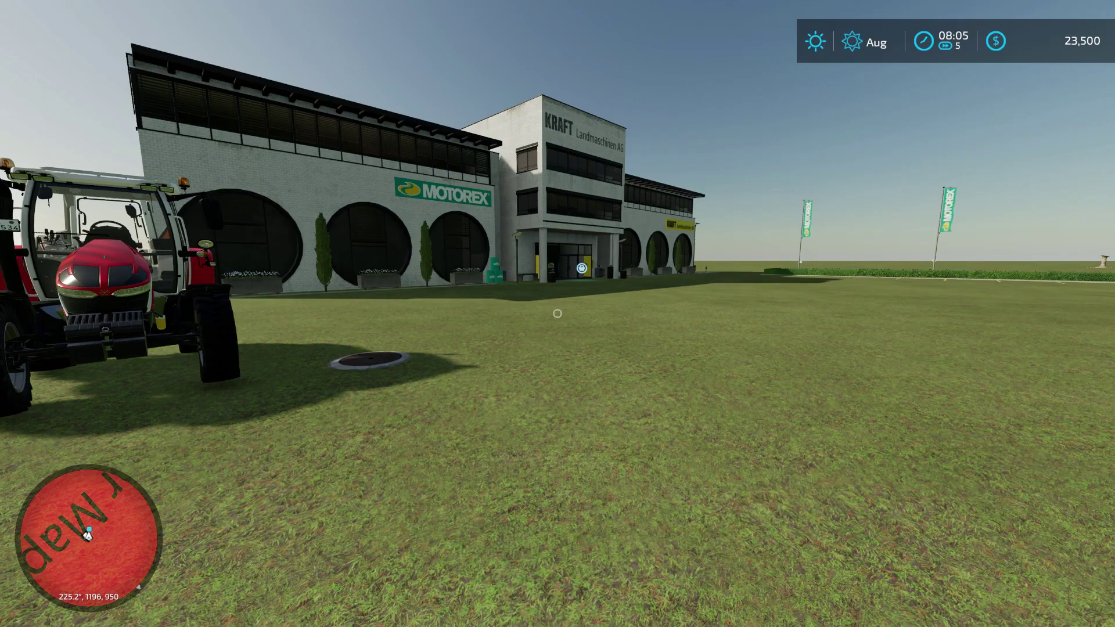
key("w")
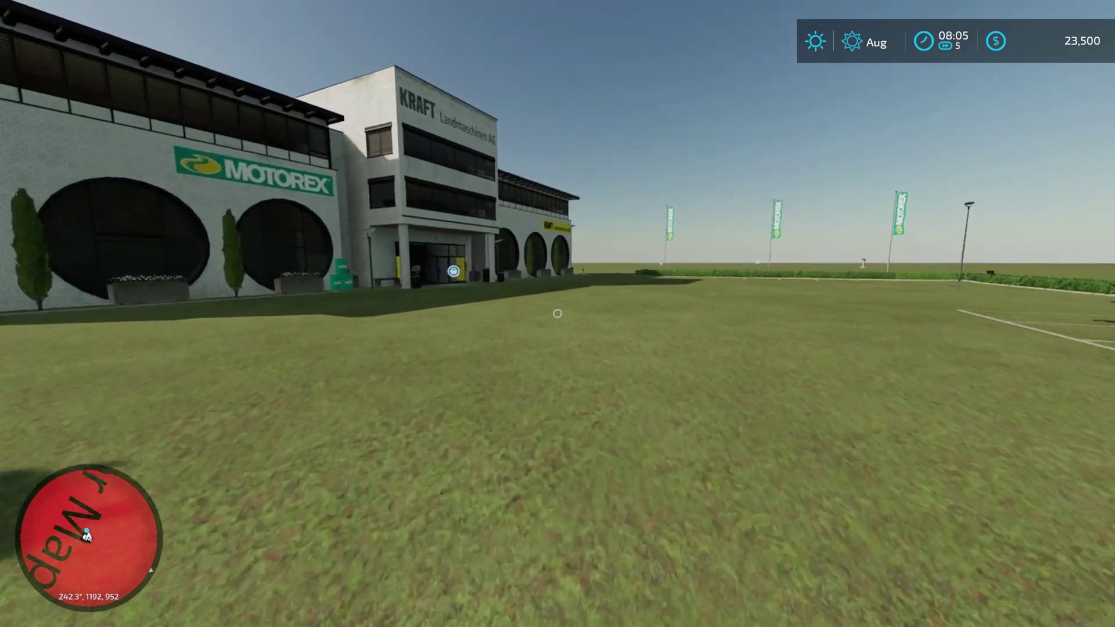
key("w")
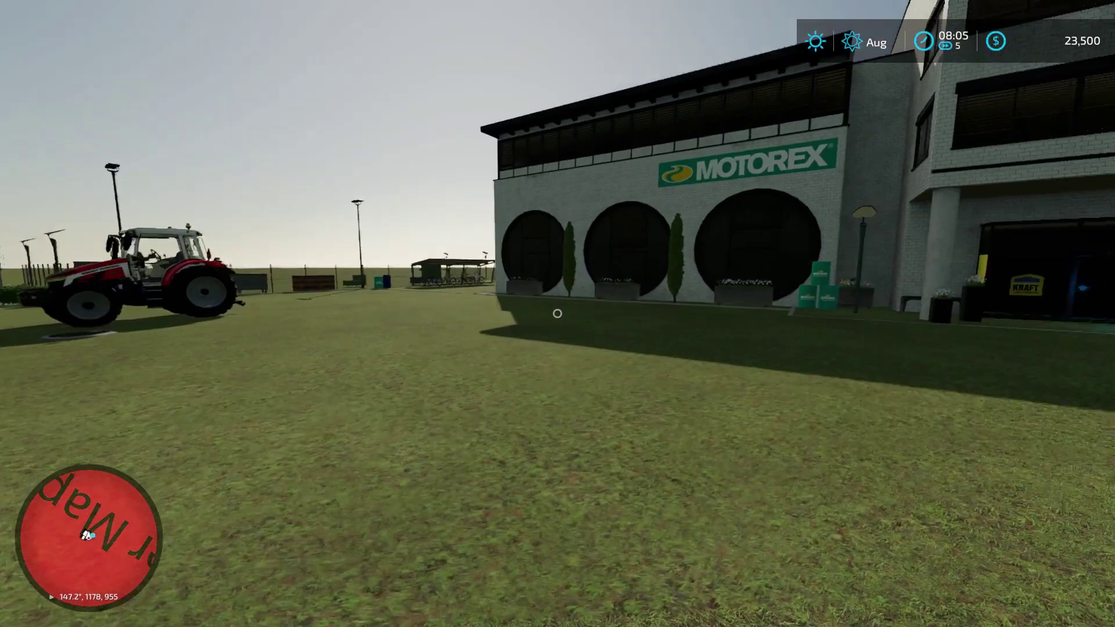
key("s")
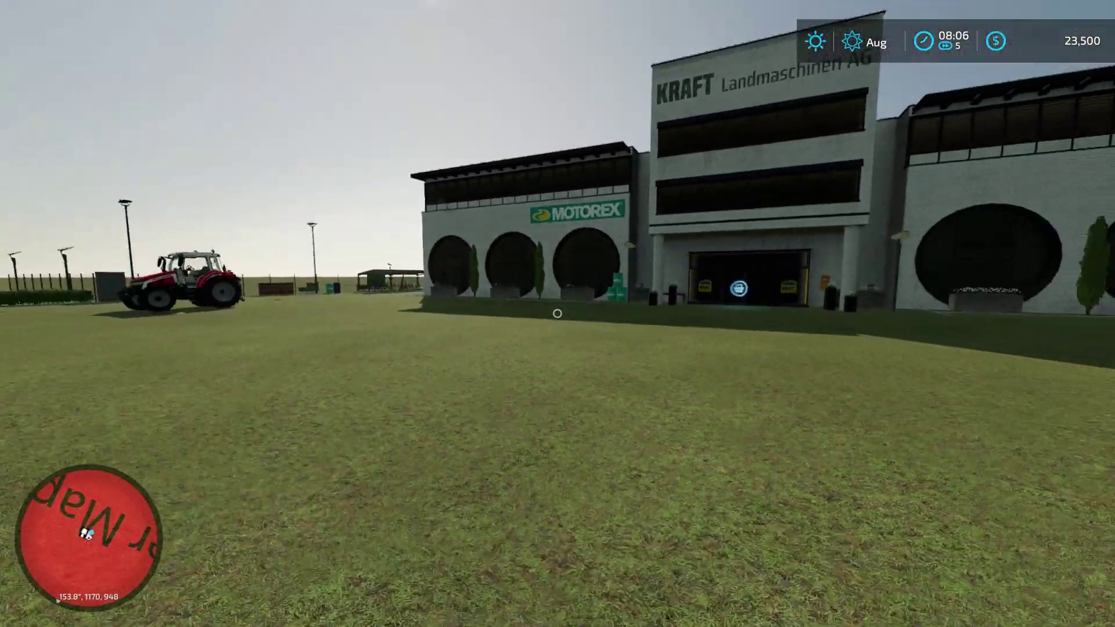
key("s")
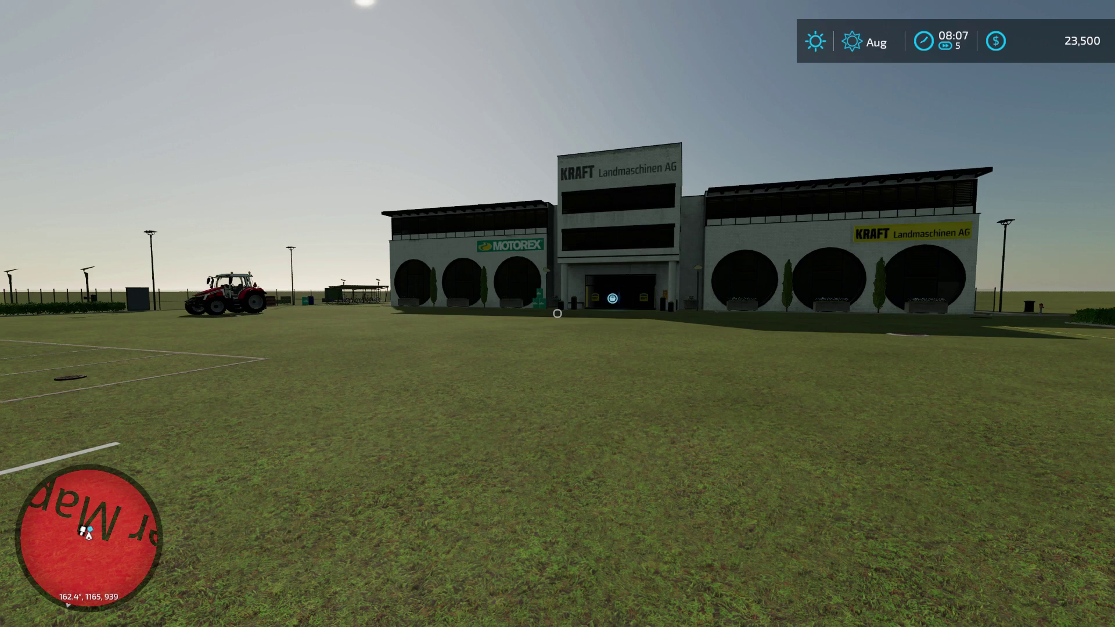
- Switch to GIANTS Editor and select the animalLoadingTriggers group under gameplay
key("alt+Tab")
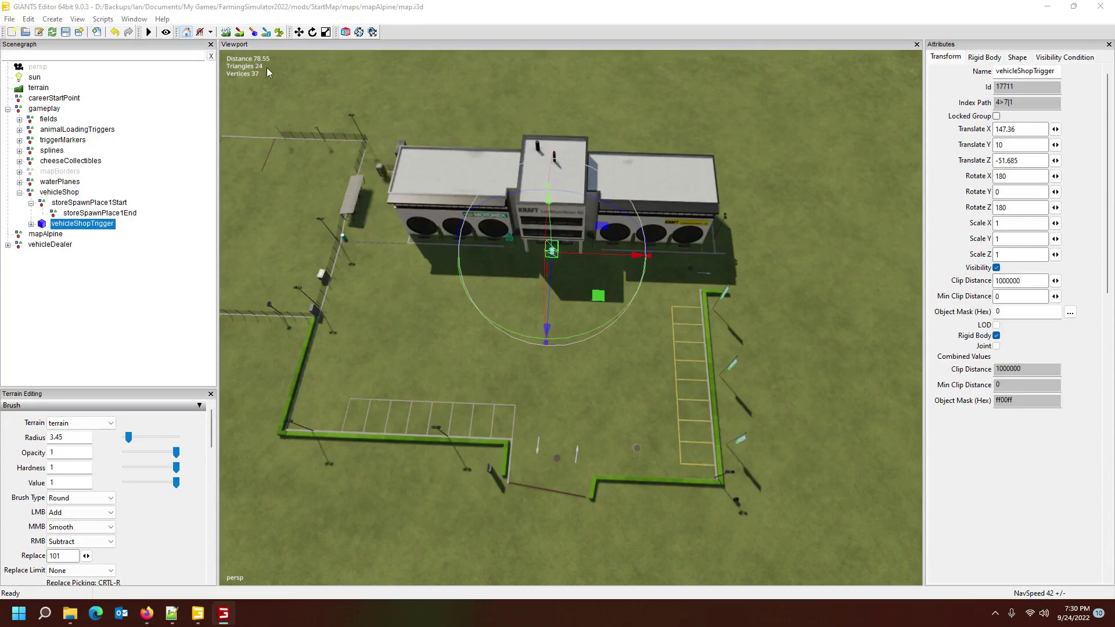
left_click(197, 615)
left_click(198, 614)
left_click(65, 135)
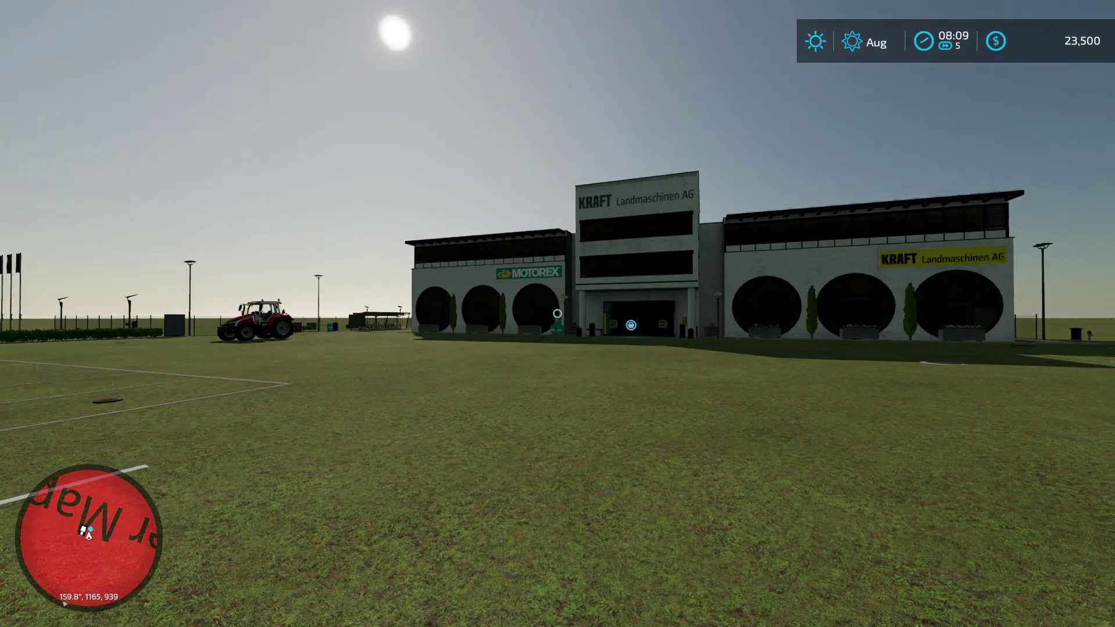
- Return to Farming Simulator 22 and walk around the dealer yard, inspecting the building, parking area and shop trigger
key("s")
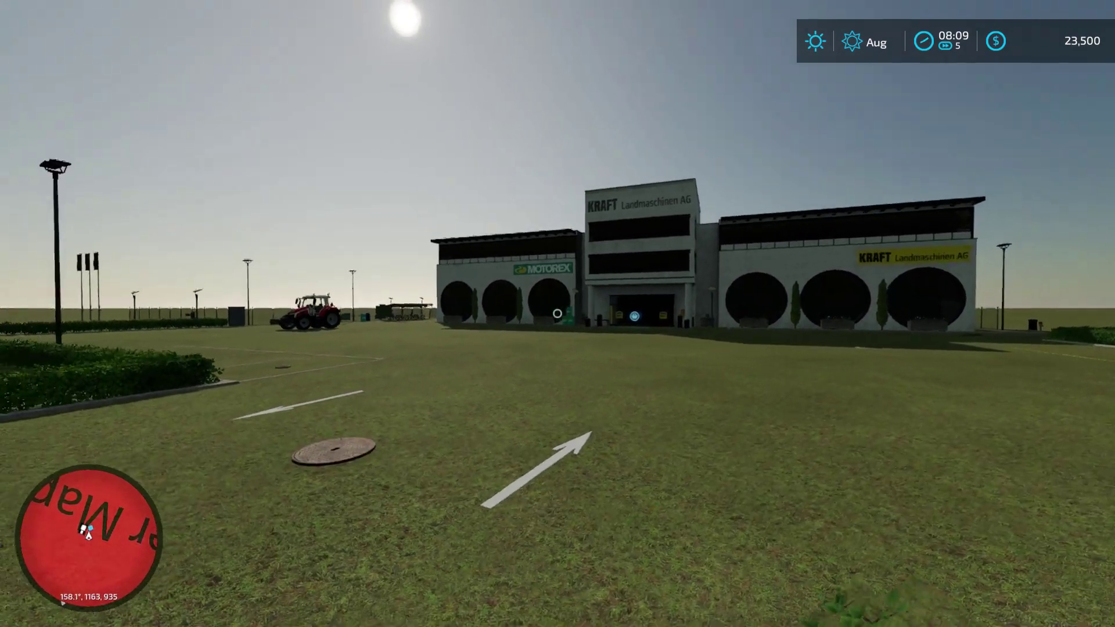
key("d")
key("w")
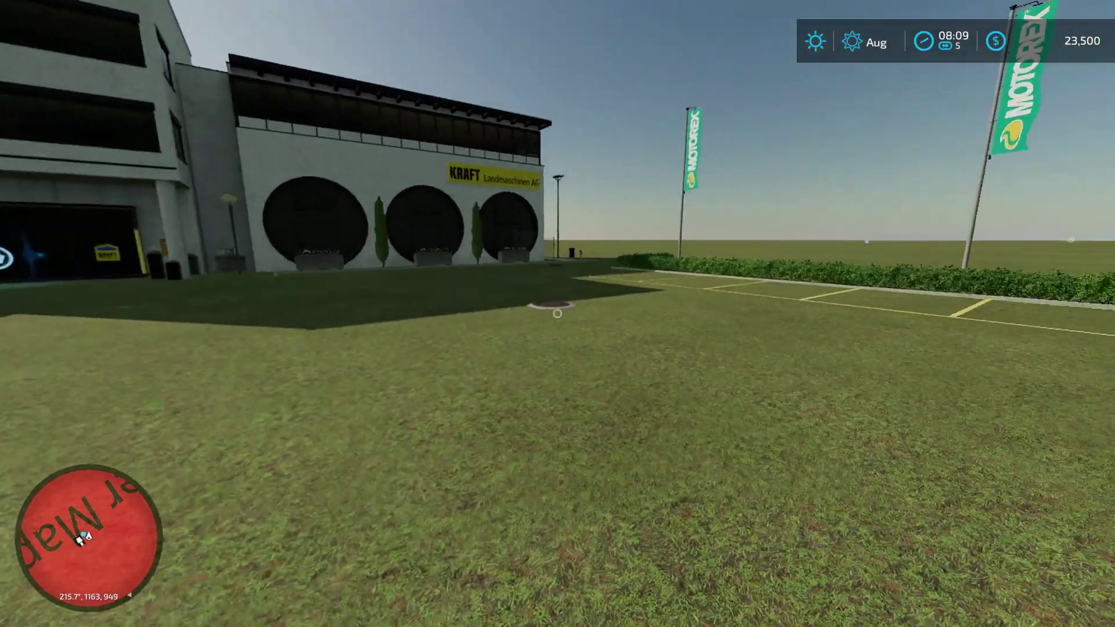
key("a")
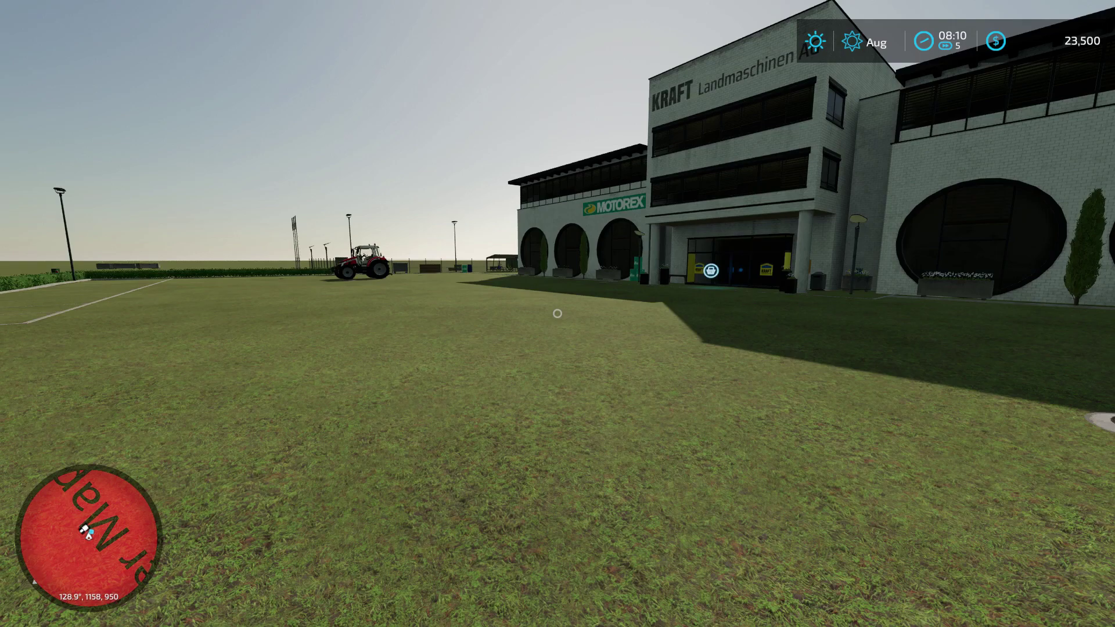
key("w")
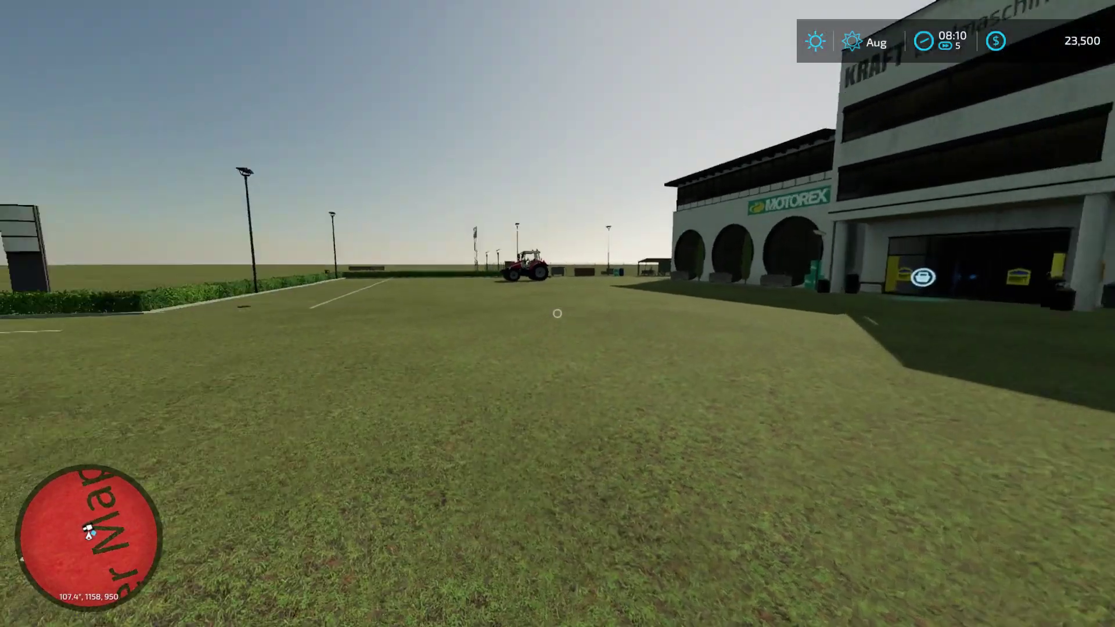
key("w")
key("w")
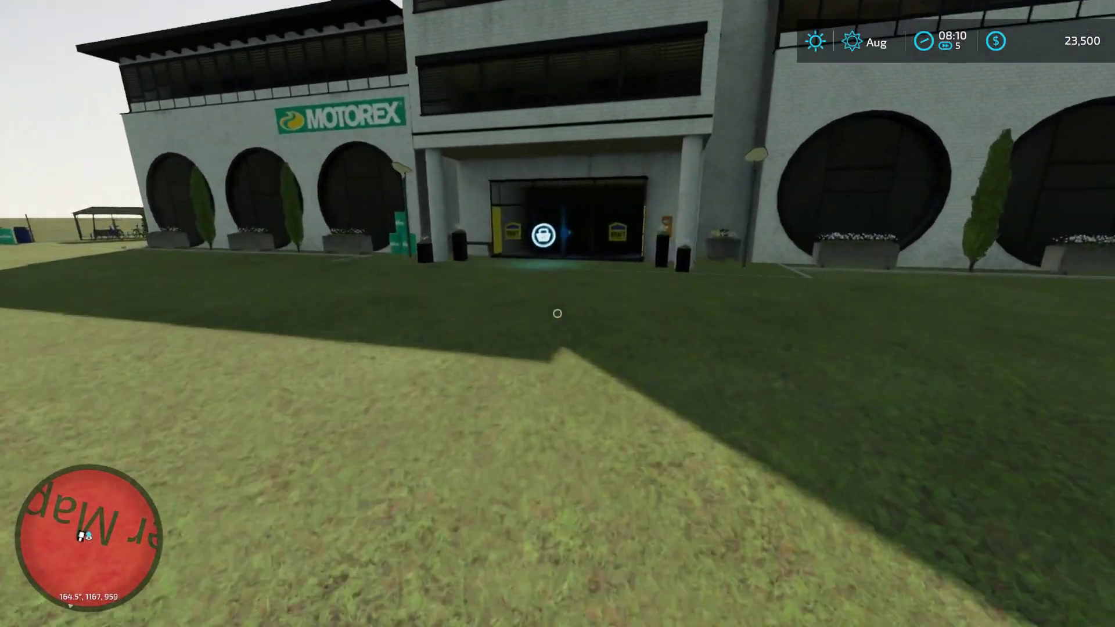
key("s")
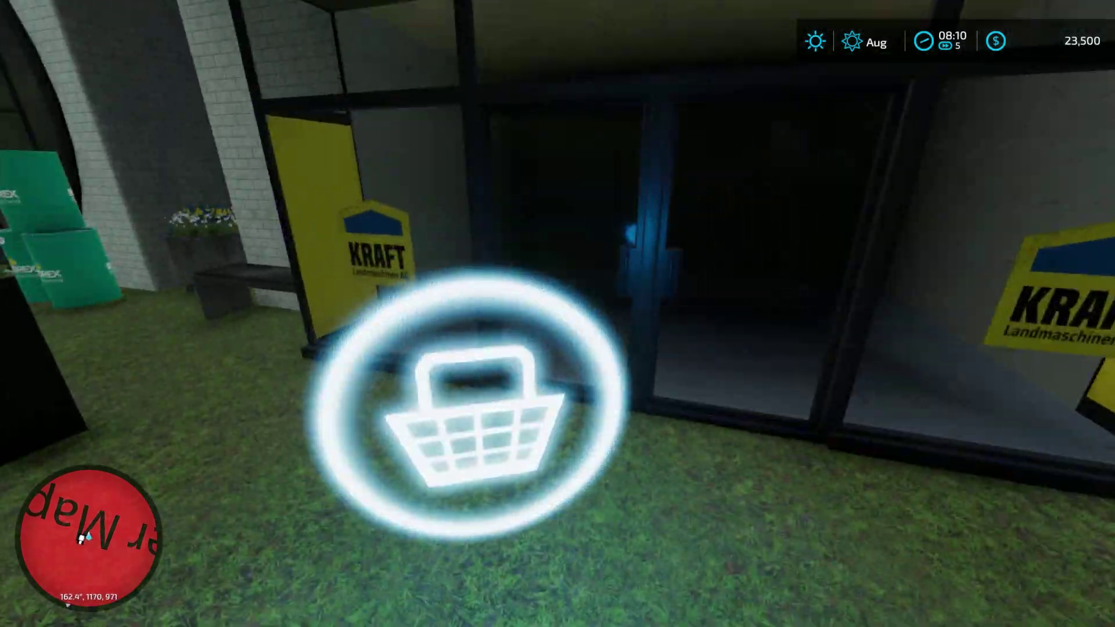
key("s")
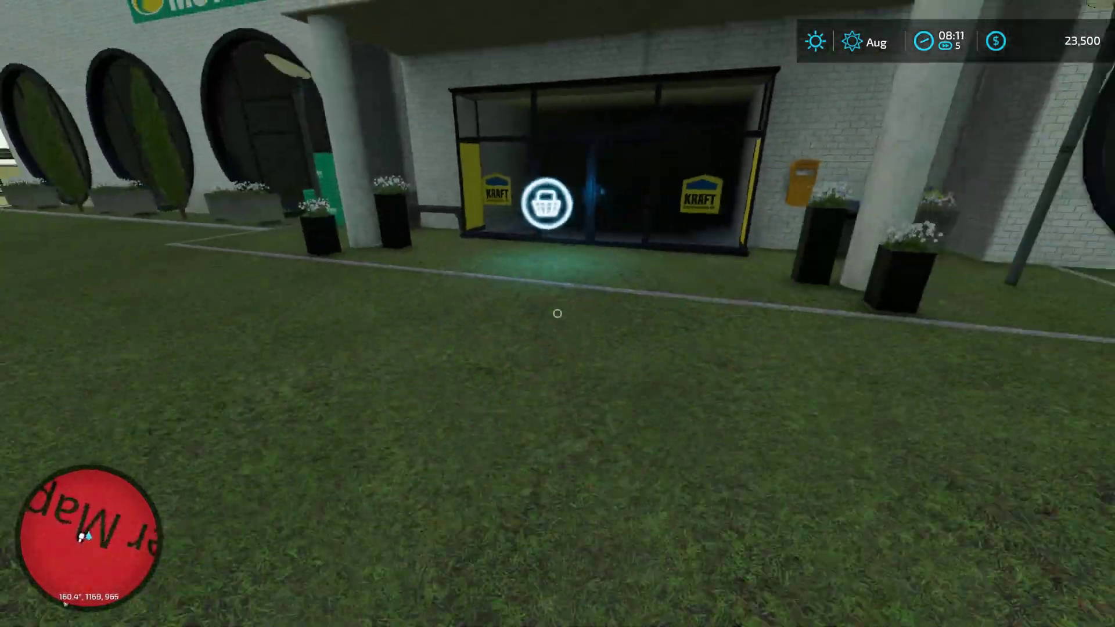
key("s")
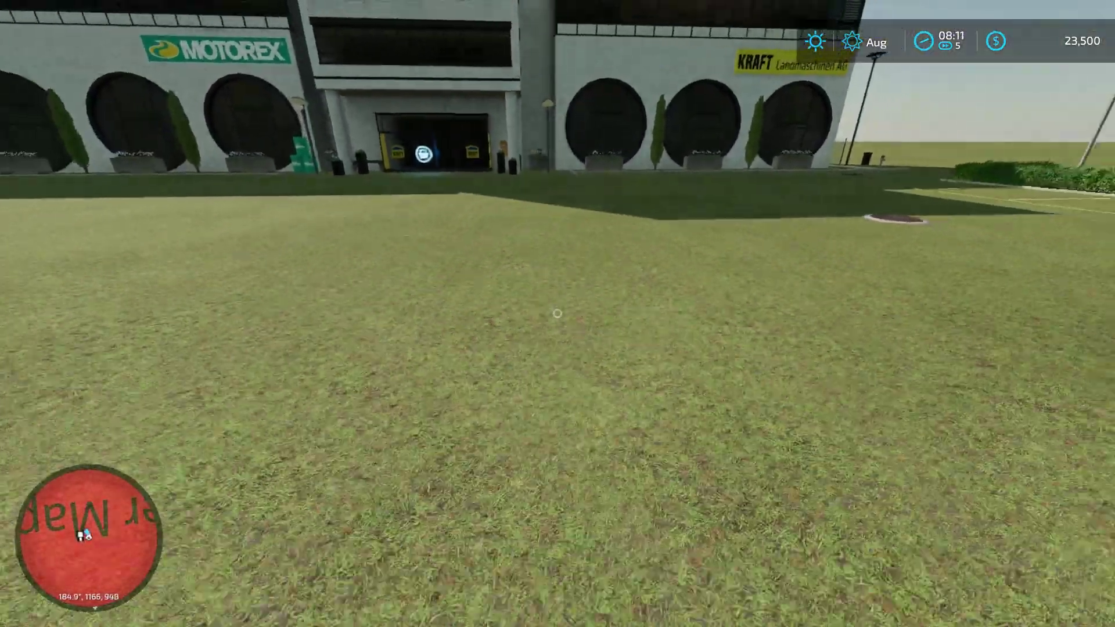
key("d")
key("s")
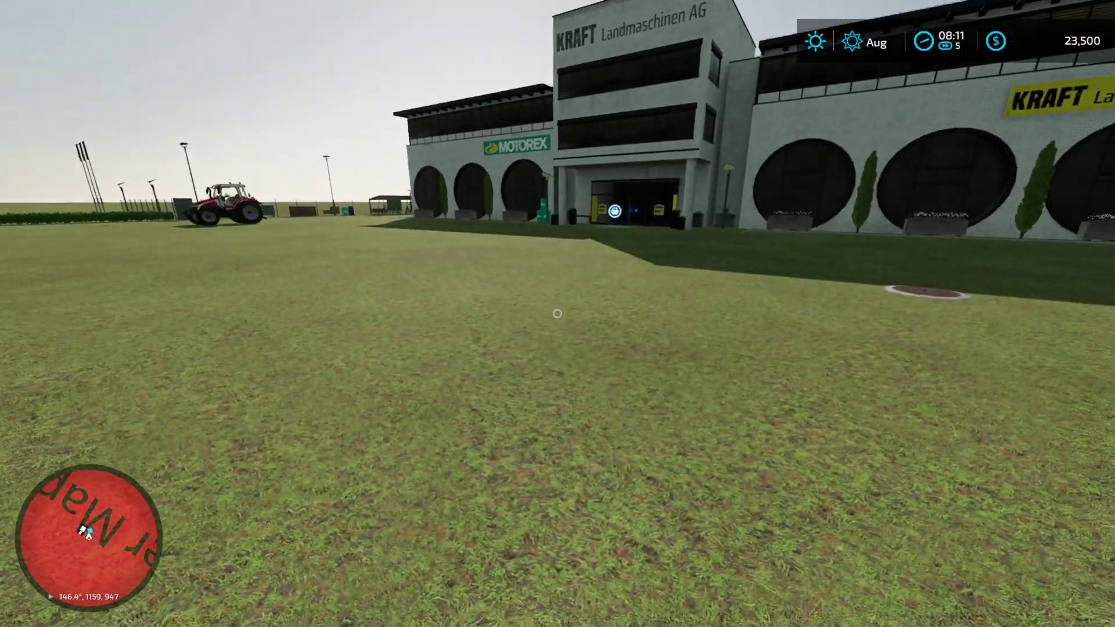
- Quit the current game to the main menu and exit Farming Simulator 22
key("Escape")
left_click(46, 510)
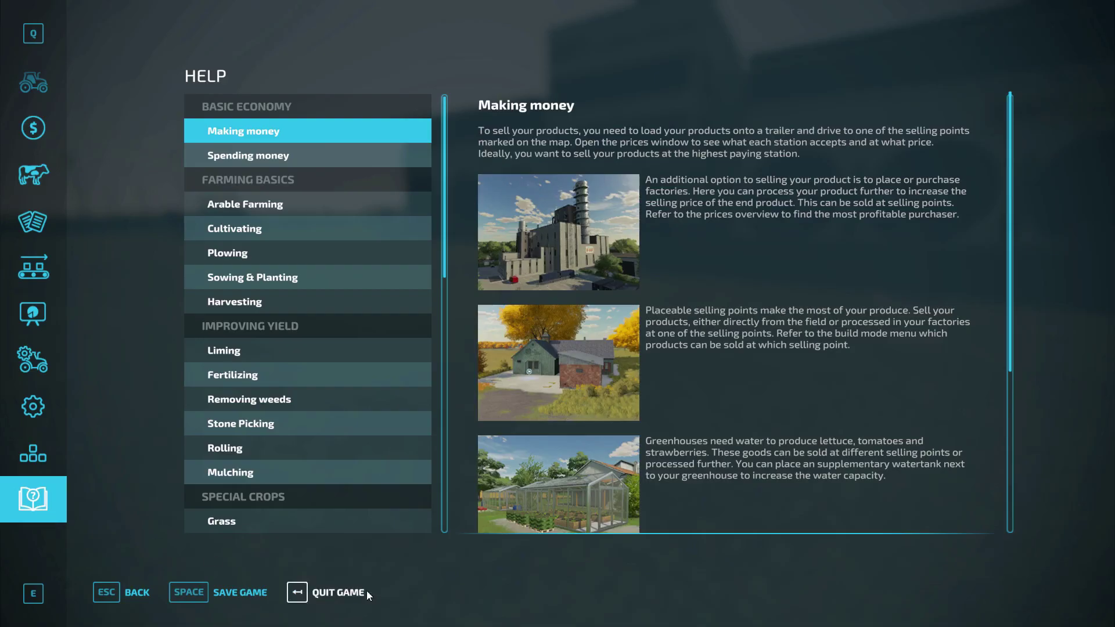
left_click(302, 591)
left_click(384, 401)
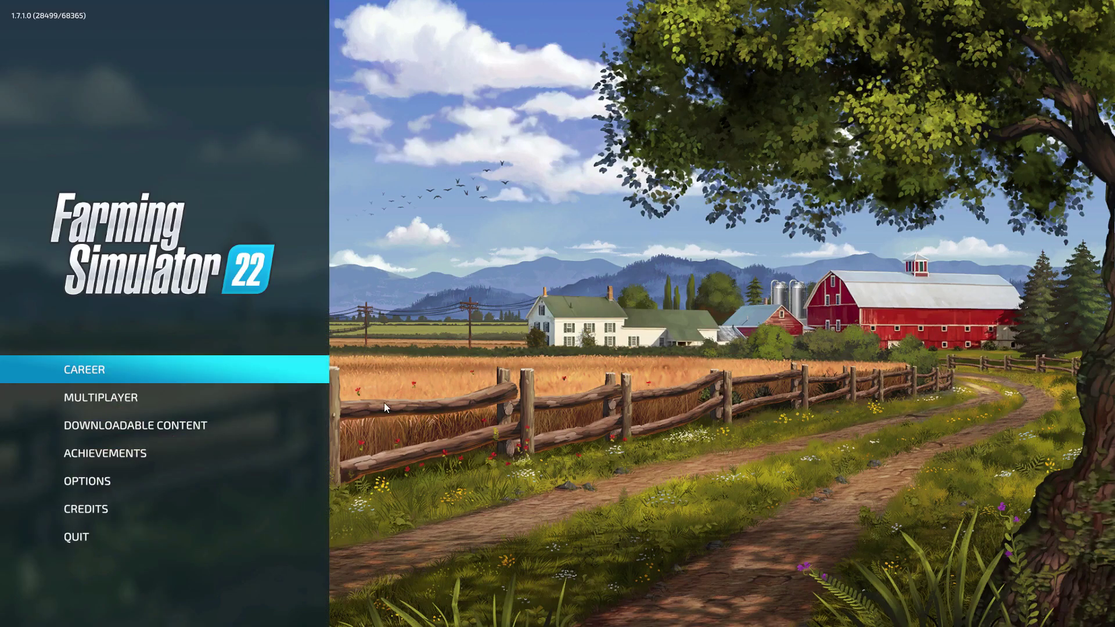
left_click(137, 551)
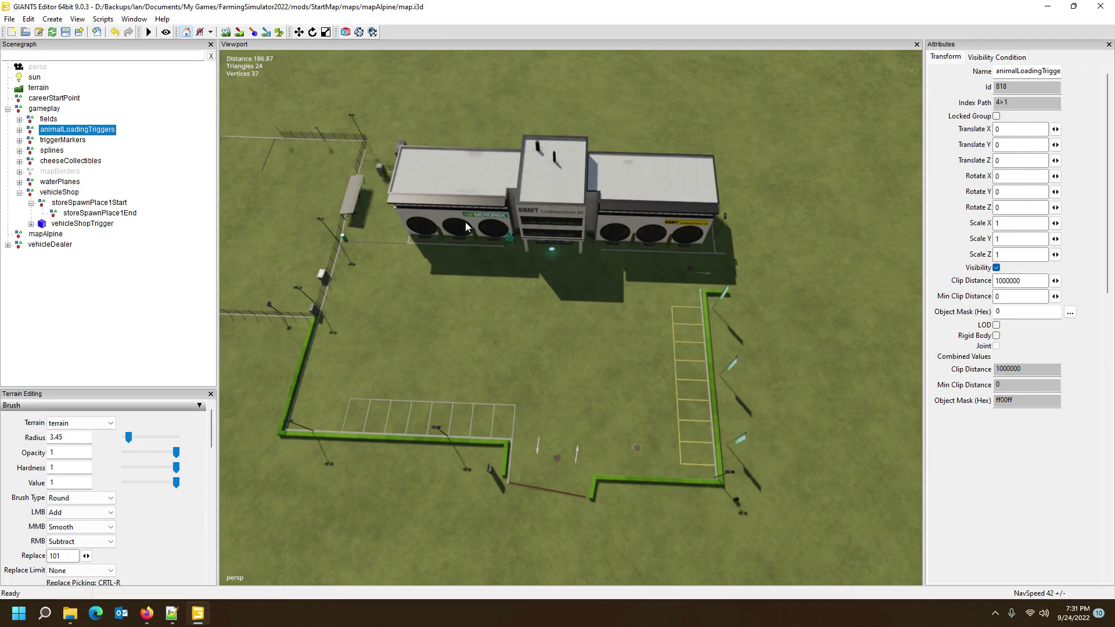
- Select the vehicleDealer group in the map scene to highlight the whole dealer building and yard
middle_click_drag(563, 288, 227, 189)
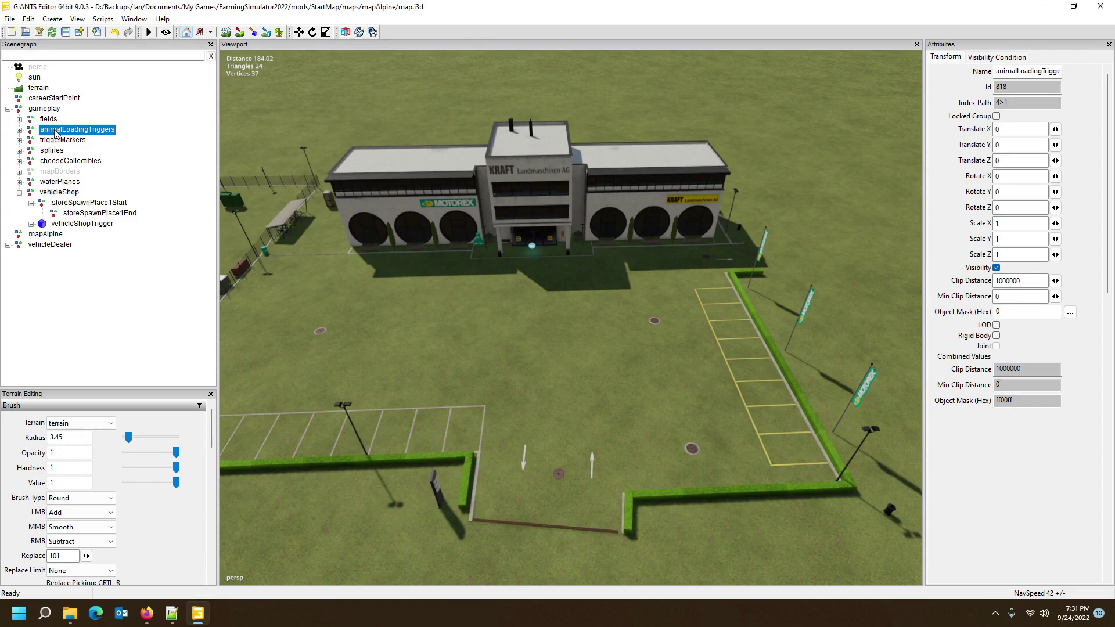
left_click(49, 245)
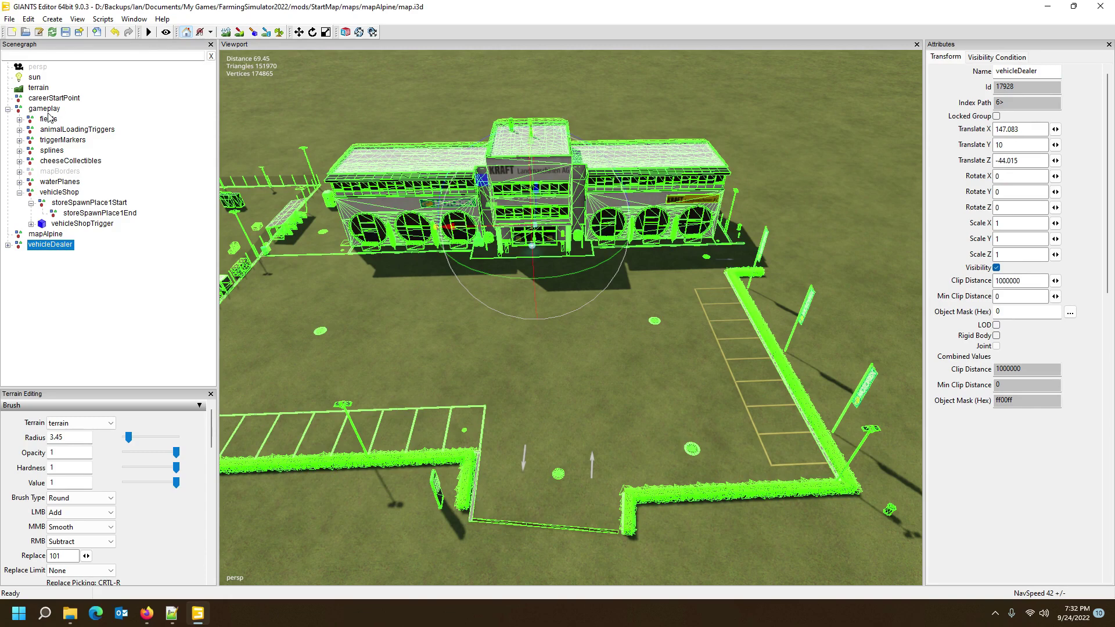
- Deselect the dealer group, switch to the mapUS folder in File Explorer and open its placeables.xml in Notepad++
left_click(154, 95)
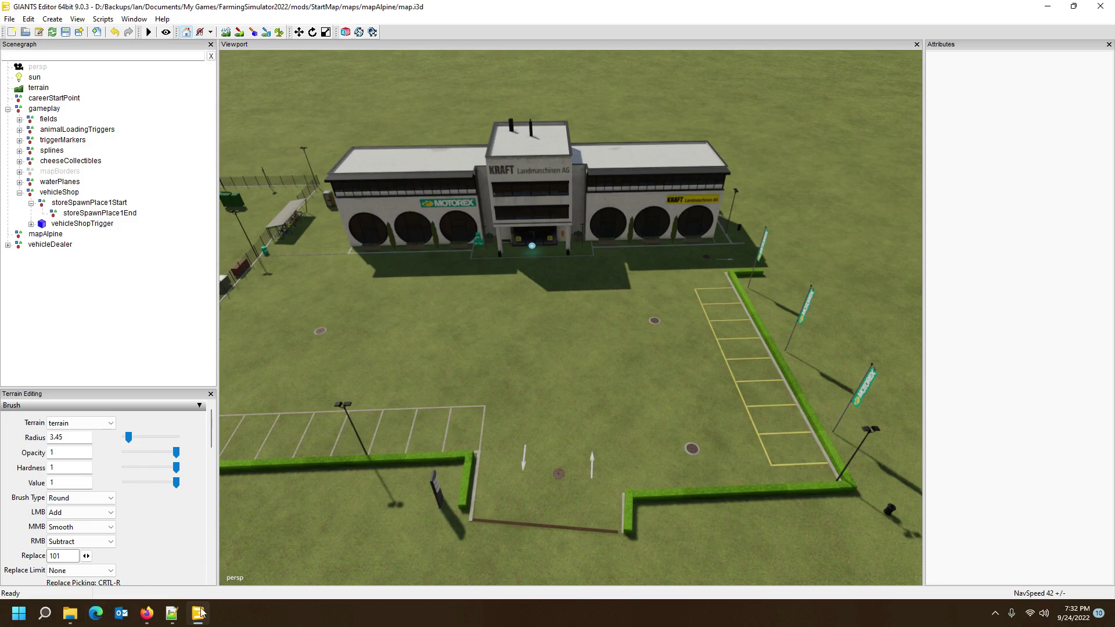
mouse_move(163, 622)
left_click(47, 621)
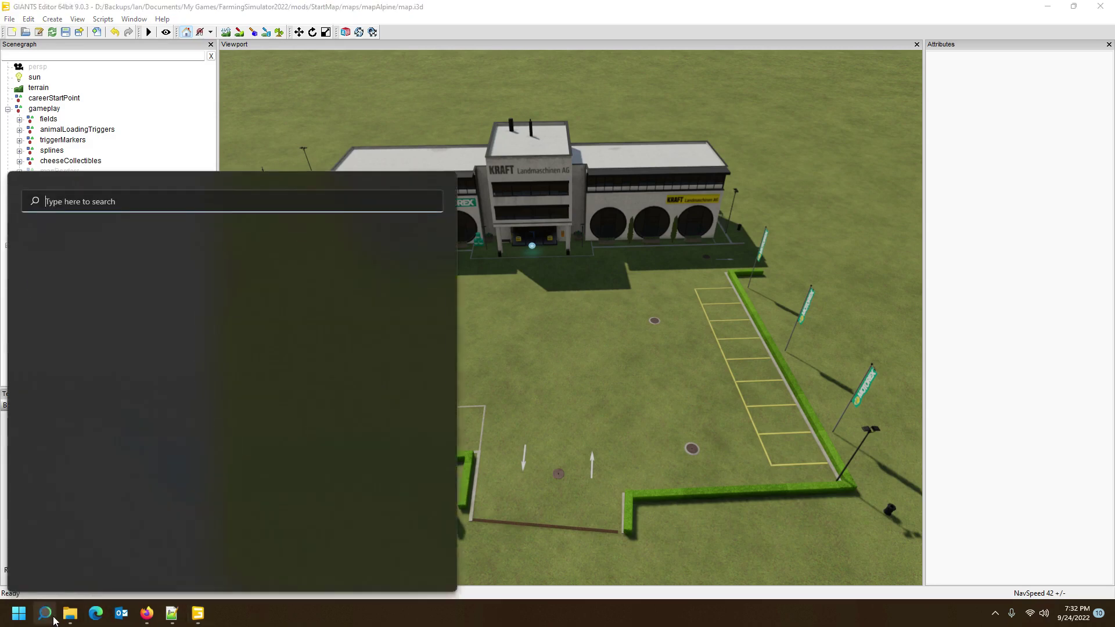
mouse_move(72, 621)
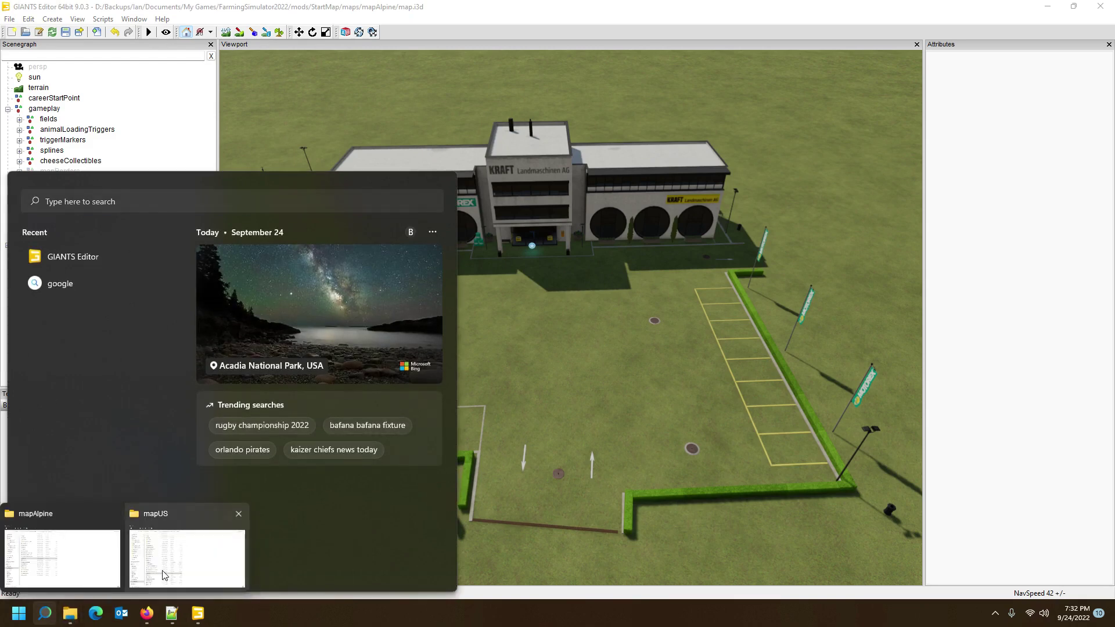
left_click(185, 551)
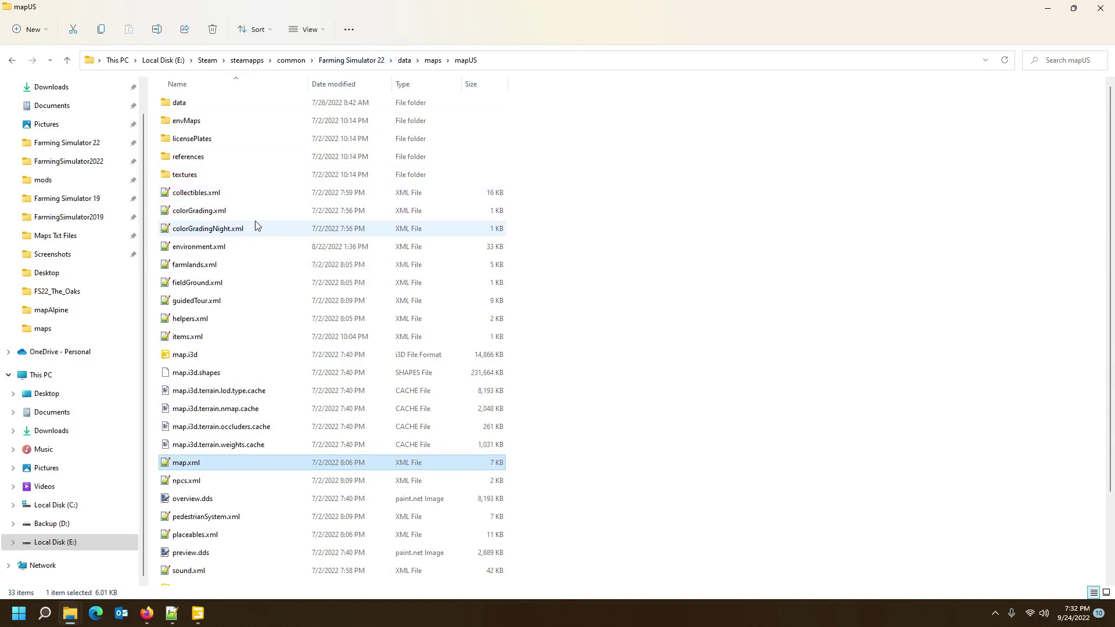
mouse_move(206, 616)
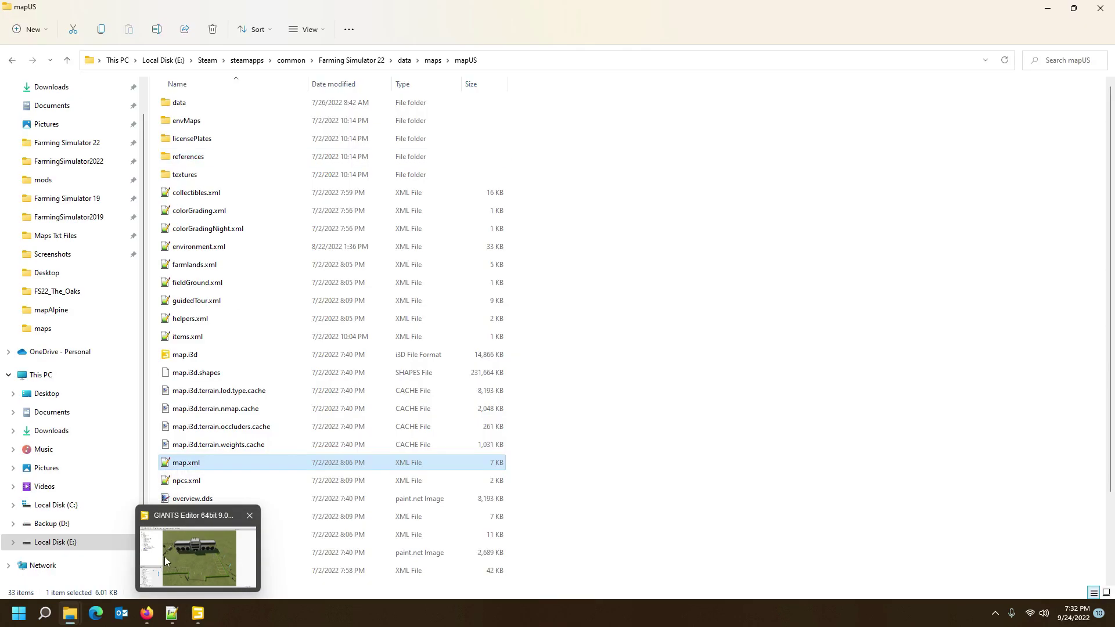
mouse_move(84, 613)
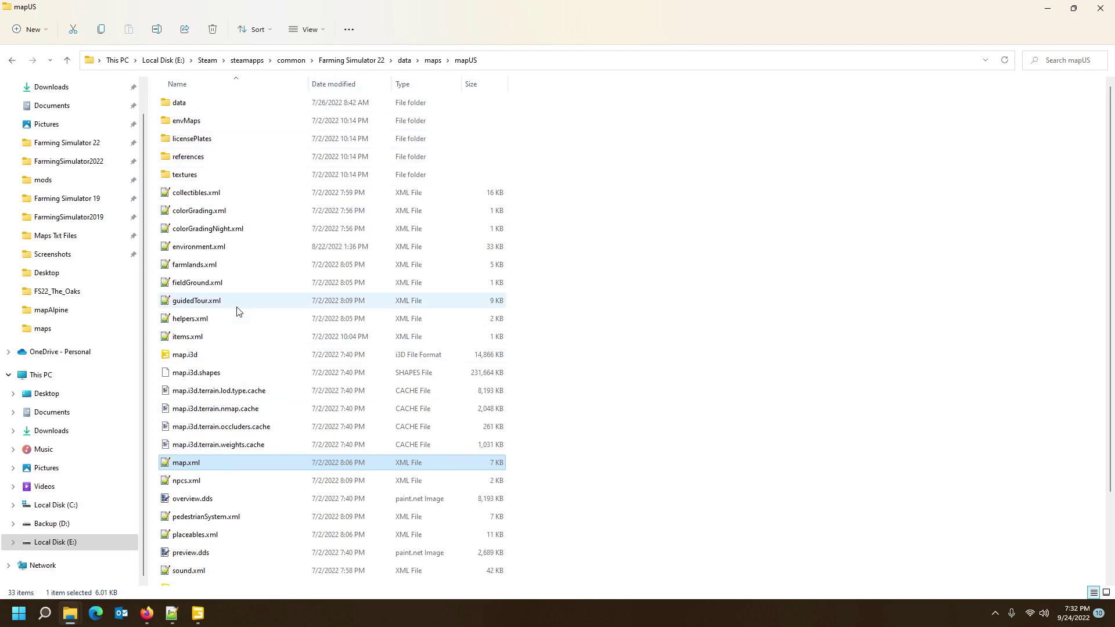
scroll(236, 370, "down", 2)
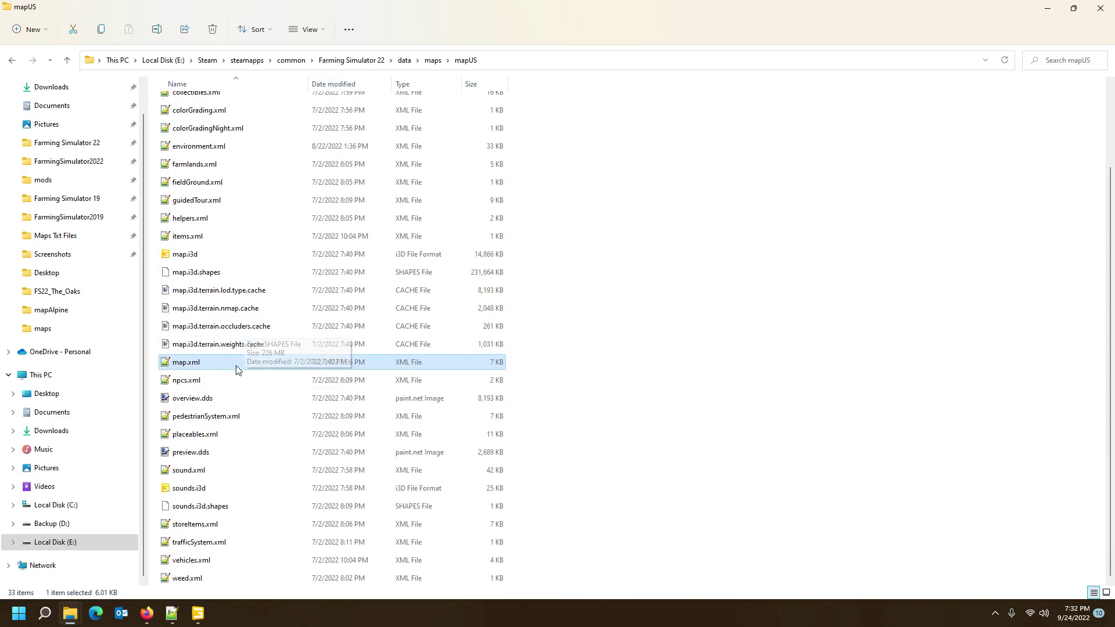
left_click(200, 437)
double_click(199, 438)
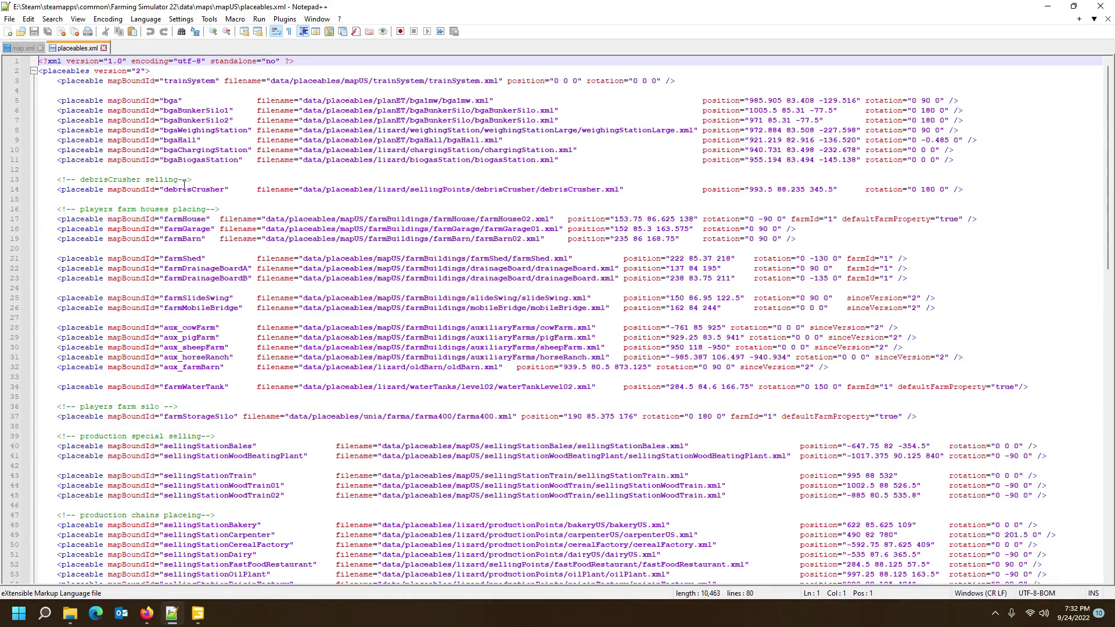
- Find the sellingStationVehicles placeable under vehicles buy/selling/repairing in the mapUS placeables.xml and copy its whole line
scroll(185, 184, "down", 1)
scroll(251, 200, "down", 2)
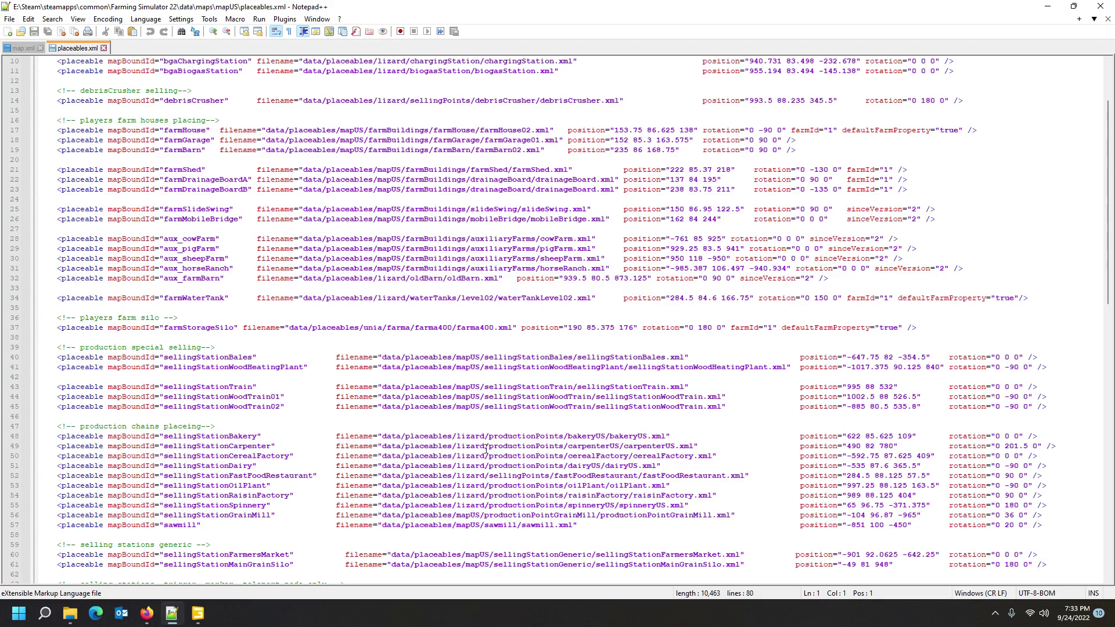
scroll(587, 405, "up", 3)
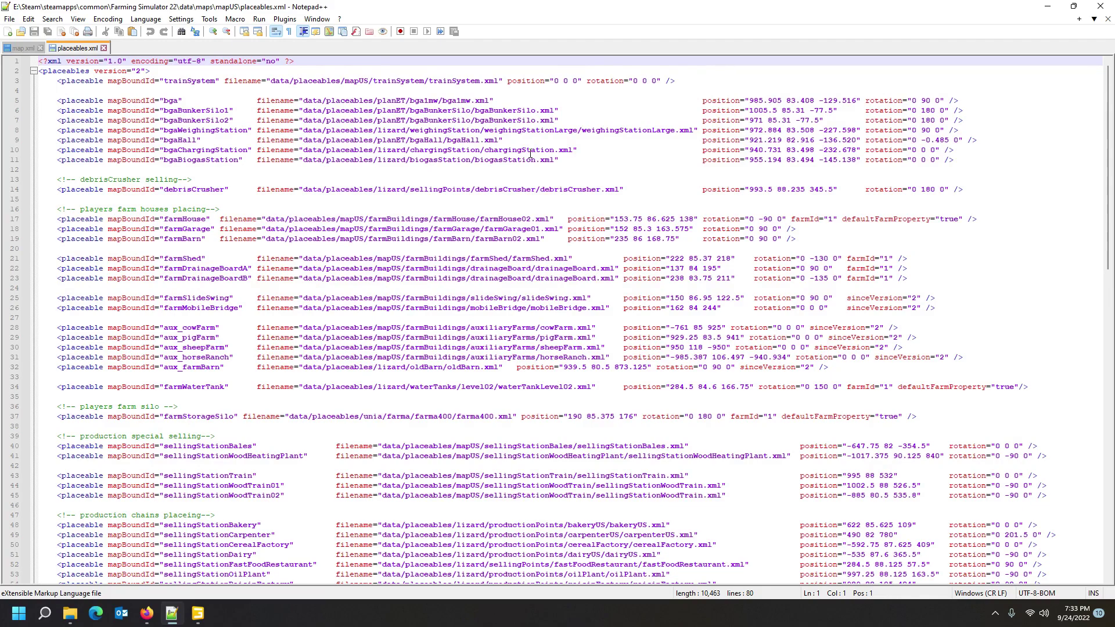
scroll(430, 282, "down", 12)
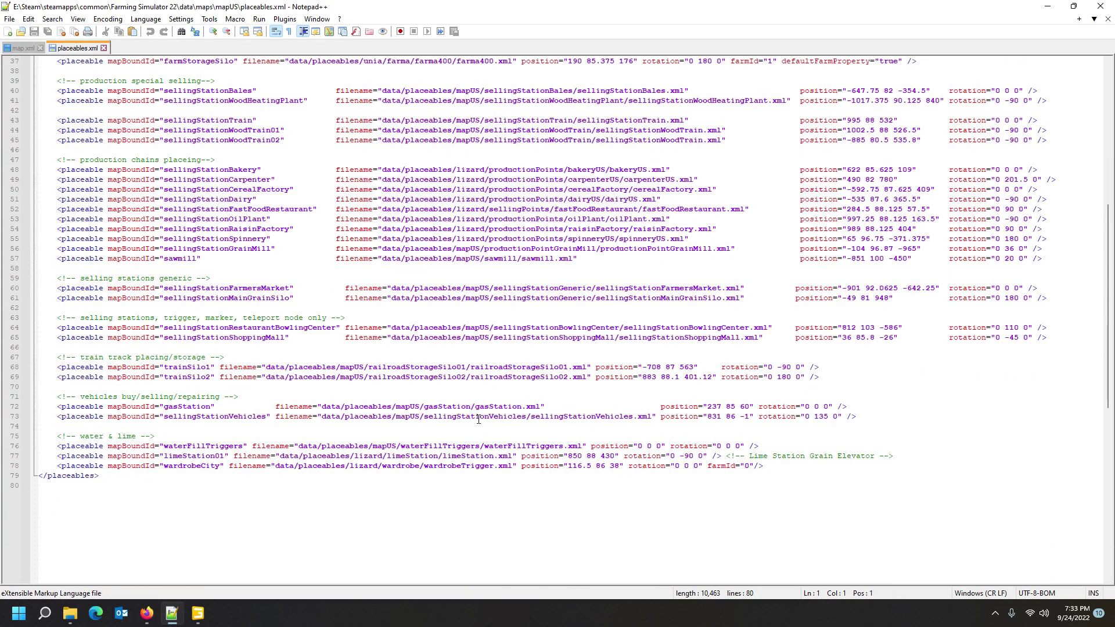
left_click(554, 416)
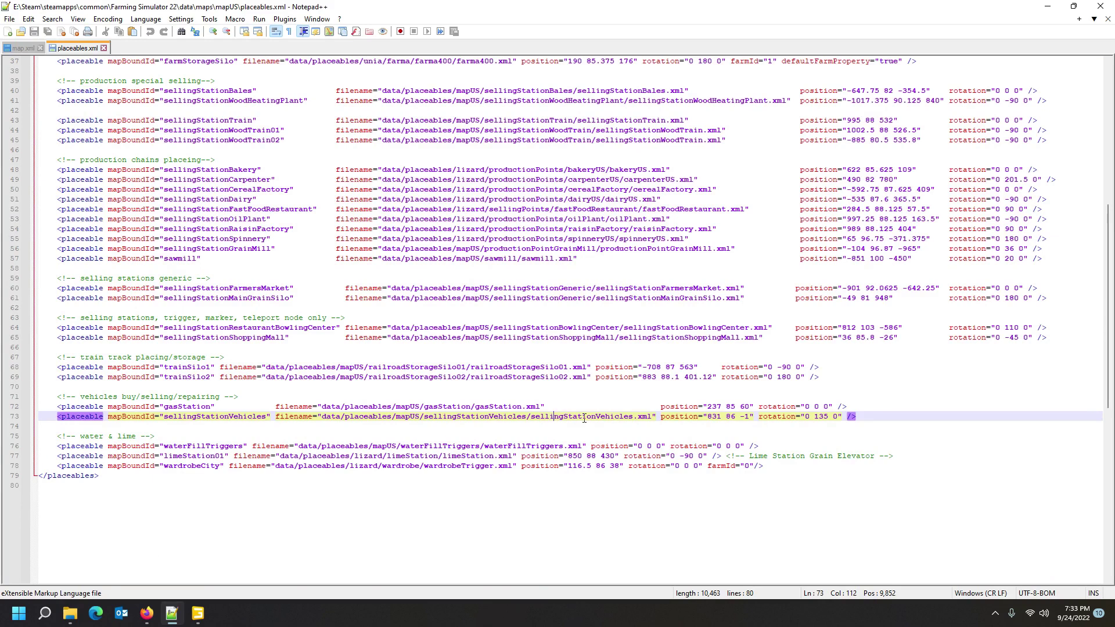
left_click(9, 420)
key("ctrl+c")
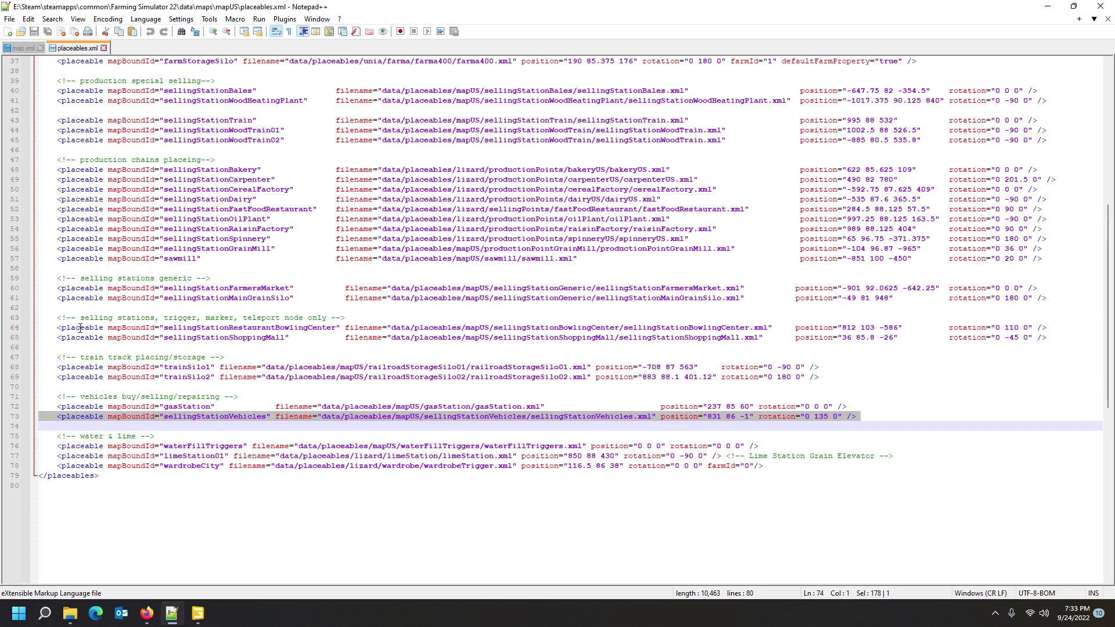
- Open placeables.xml from the StartMap mod's mapAlpine folder and paste the sellingStationVehicles placeable on line 4 under the opening placeables tag
mouse_move(69, 613)
left_click(47, 543)
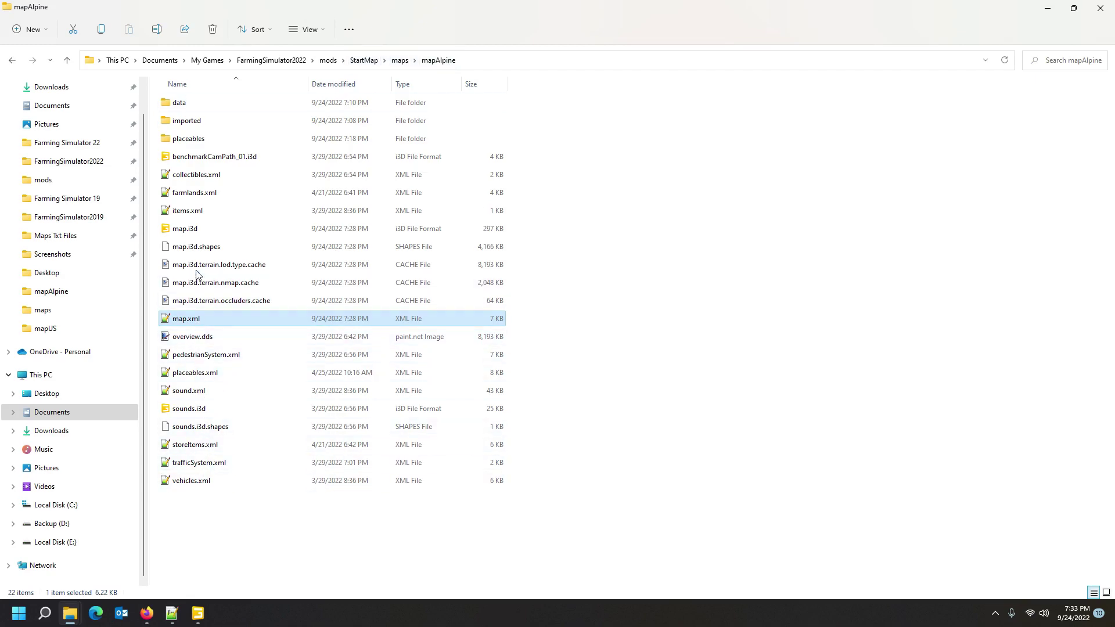
double_click(195, 373)
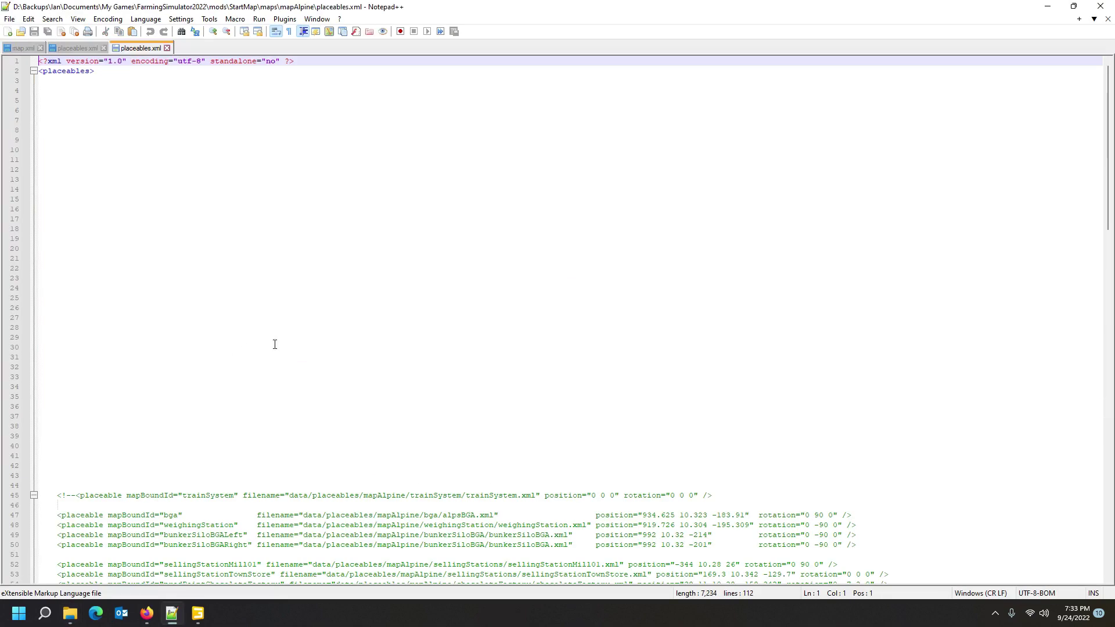
scroll(195, 313, "down", 6)
scroll(196, 311, "up", 6)
scroll(196, 314, "down", 18)
scroll(230, 491, "up", 18)
left_click(56, 93)
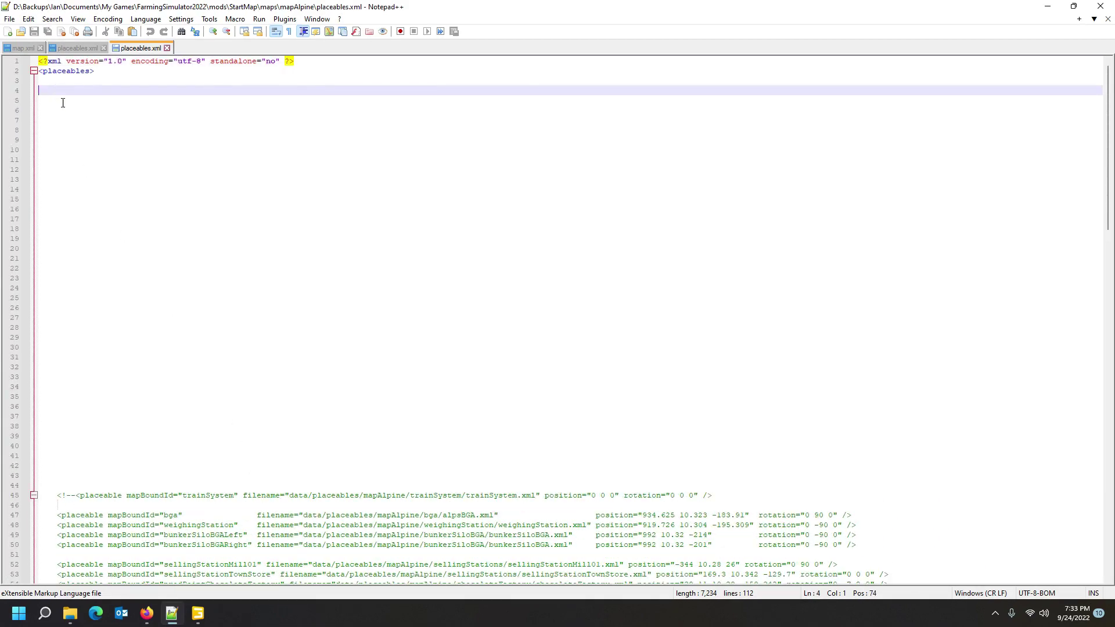
key("ctrl+v")
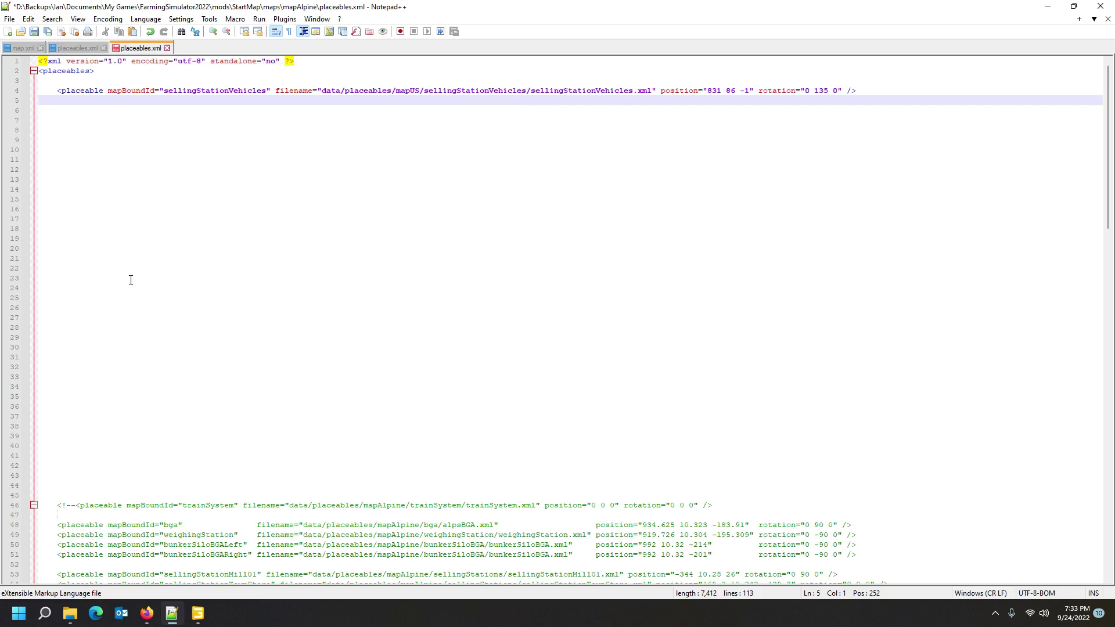
- Switch to GIANTS Editor and move warningStripesVehicleSelling from triggerMarkers into the open fenced yard beside the dealer building
mouse_move(199, 623)
left_click(199, 623)
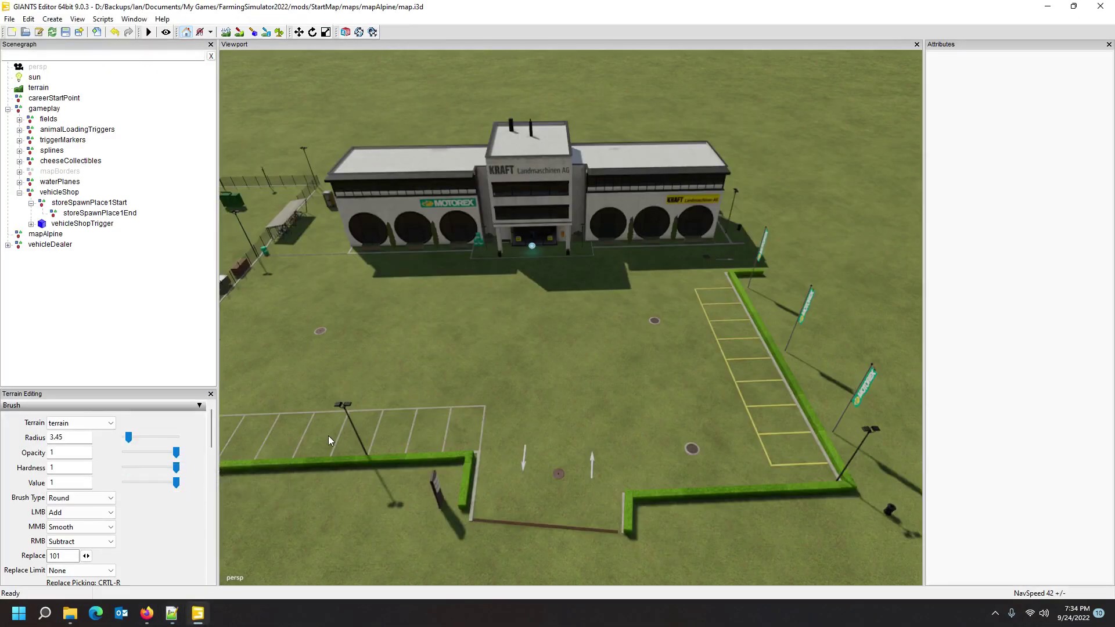
left_click_drag(423, 406, 528, 489, "alt")
scroll(528, 470, "down", 5)
scroll(527, 489, "up", 3)
middle_click_drag(525, 490, 538, 487, "alt")
left_click_drag(538, 487, 591, 412, "alt")
scroll(622, 465, "down", 1)
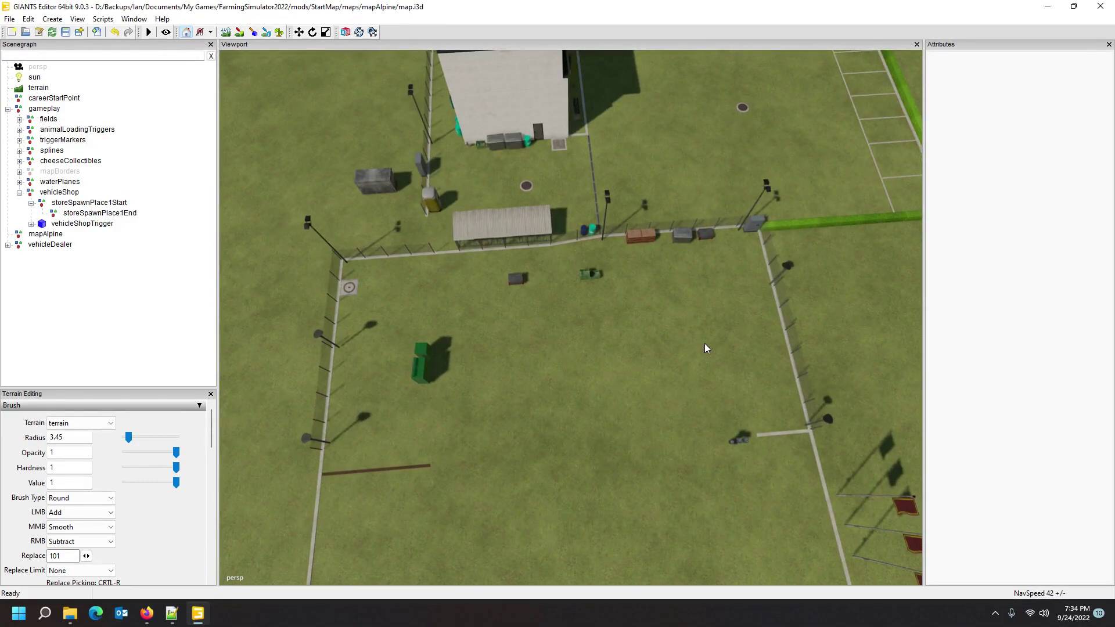
left_click(20, 140)
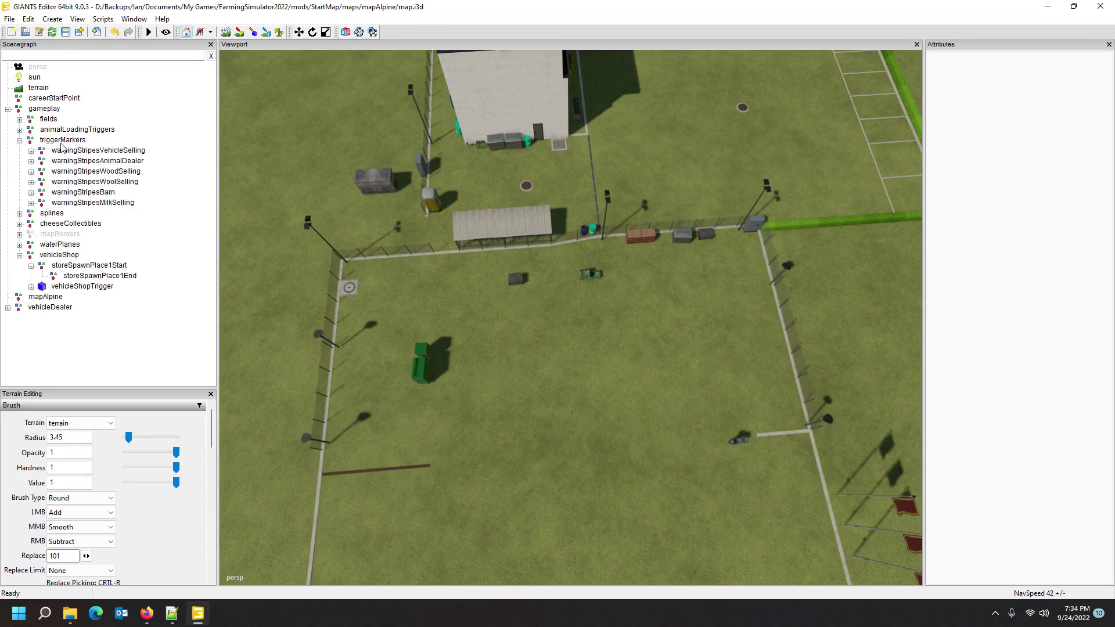
left_click(84, 152)
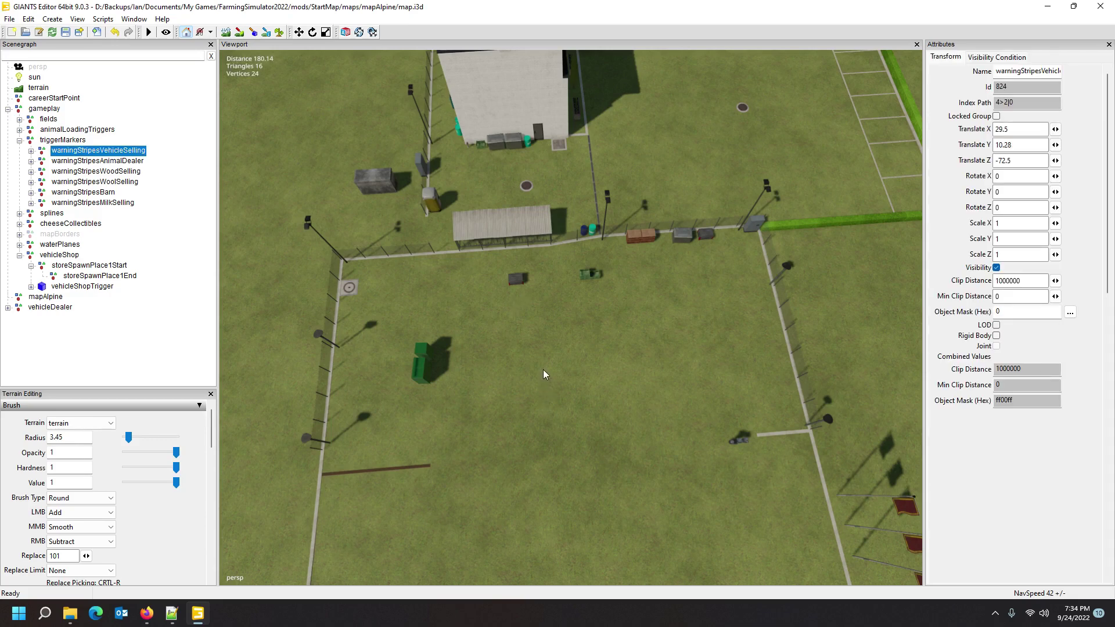
key("ctrl+b")
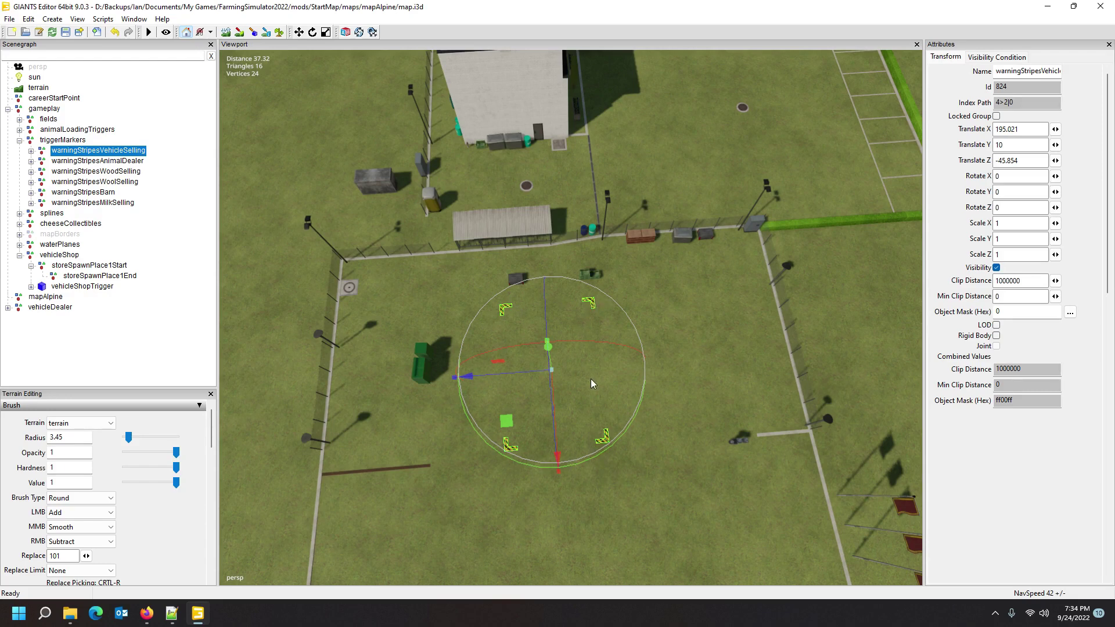
- Rotate the warningStripesVehicleSelling group freehand by about 90° around the Y axis in the fenced yard
right_click_drag(648, 423, 711, 415)
scroll(546, 392, "up", 3)
mouse_move(546, 391)
left_mouse_down("alt")
mouse_move(532, 373)
mouse_move(557, 373)
left_mouse_up("alt")
scroll(535, 378, "up", 4)
scroll(556, 374, "down", 4)
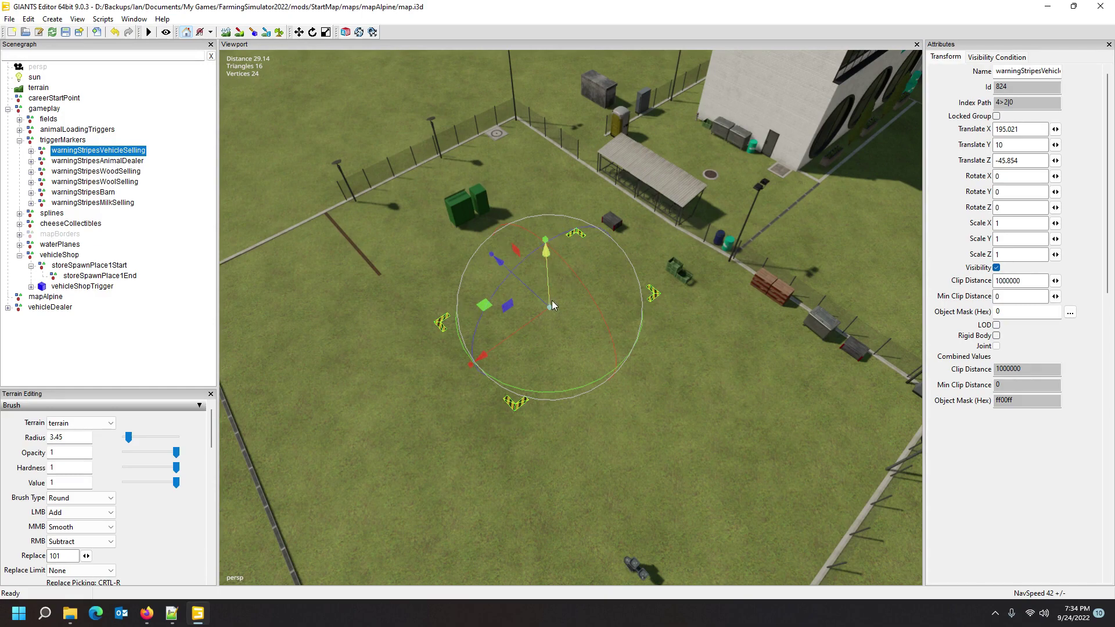
left_click_drag(616, 392, 697, 354, "alt")
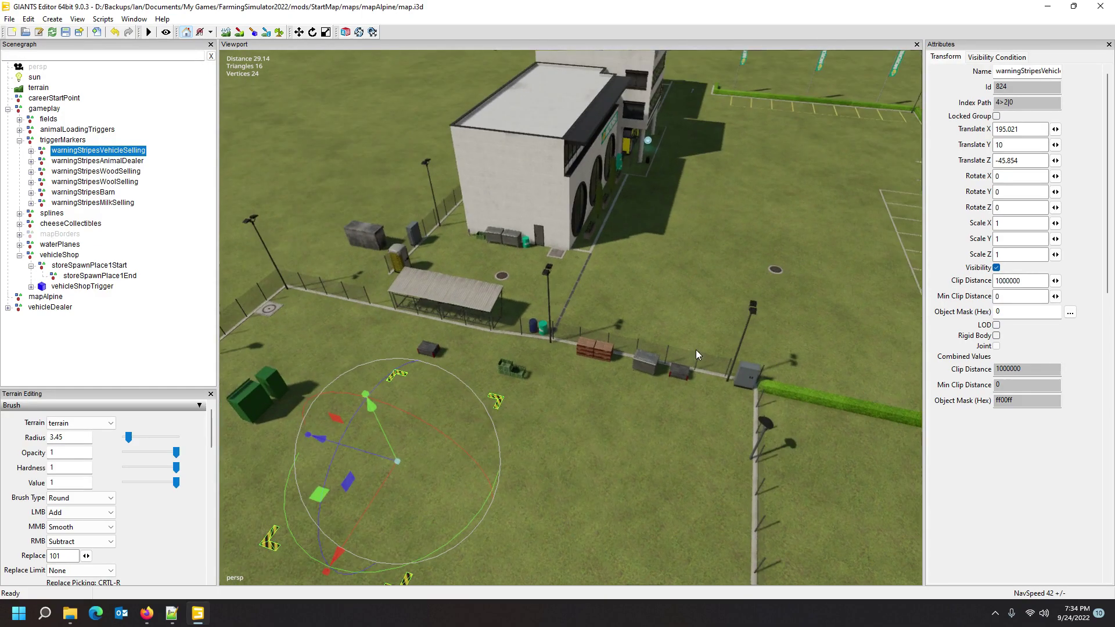
left_click(650, 140)
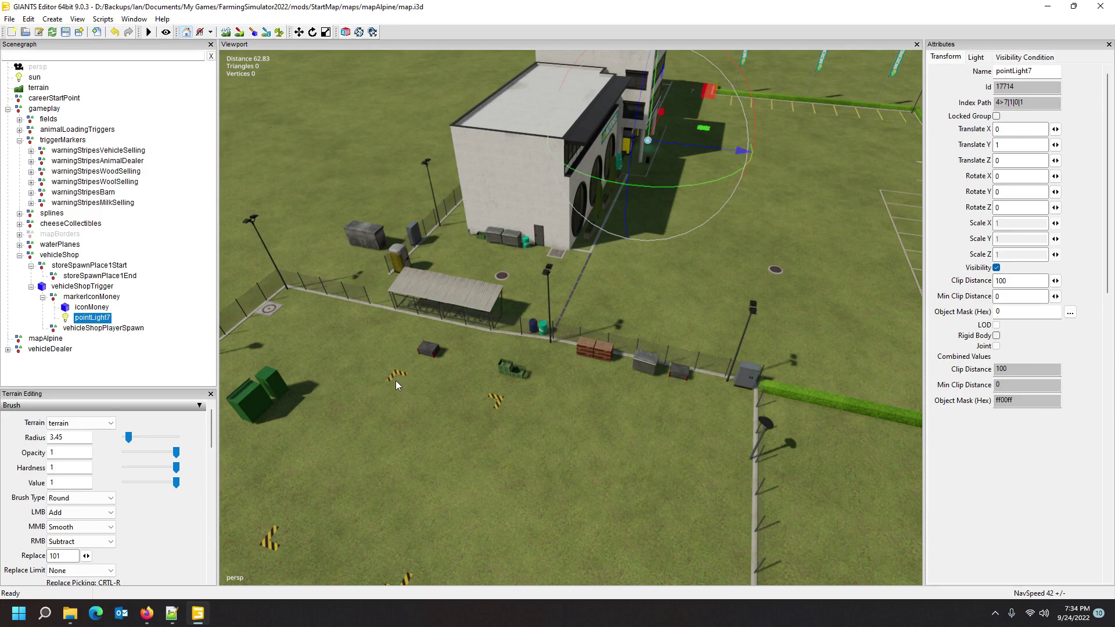
left_click(98, 151)
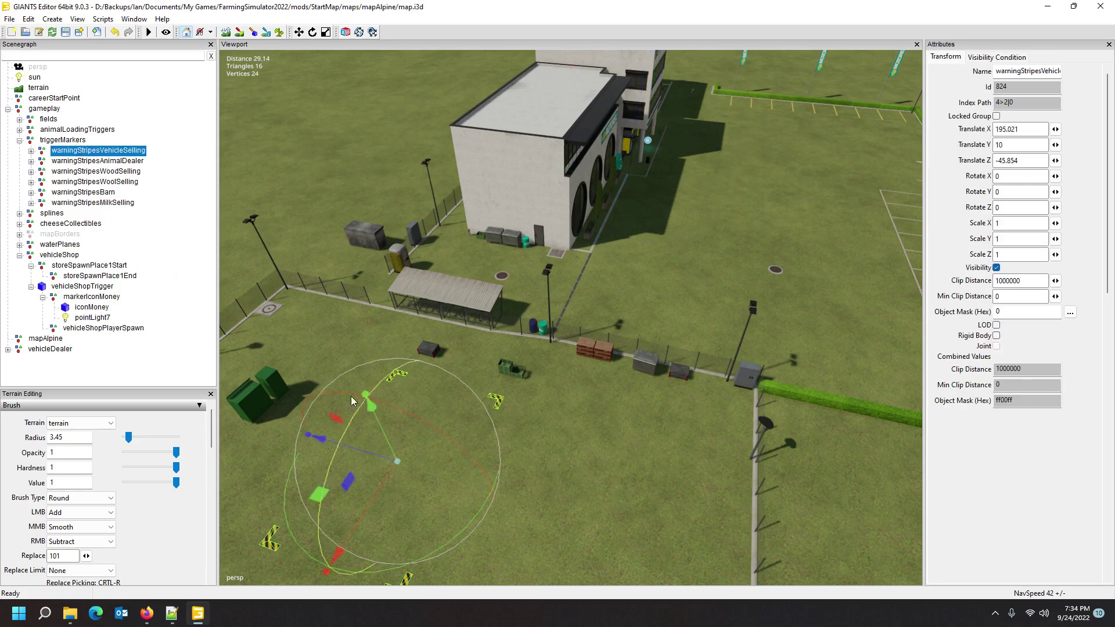
left_click_drag(549, 434, 594, 326, "alt")
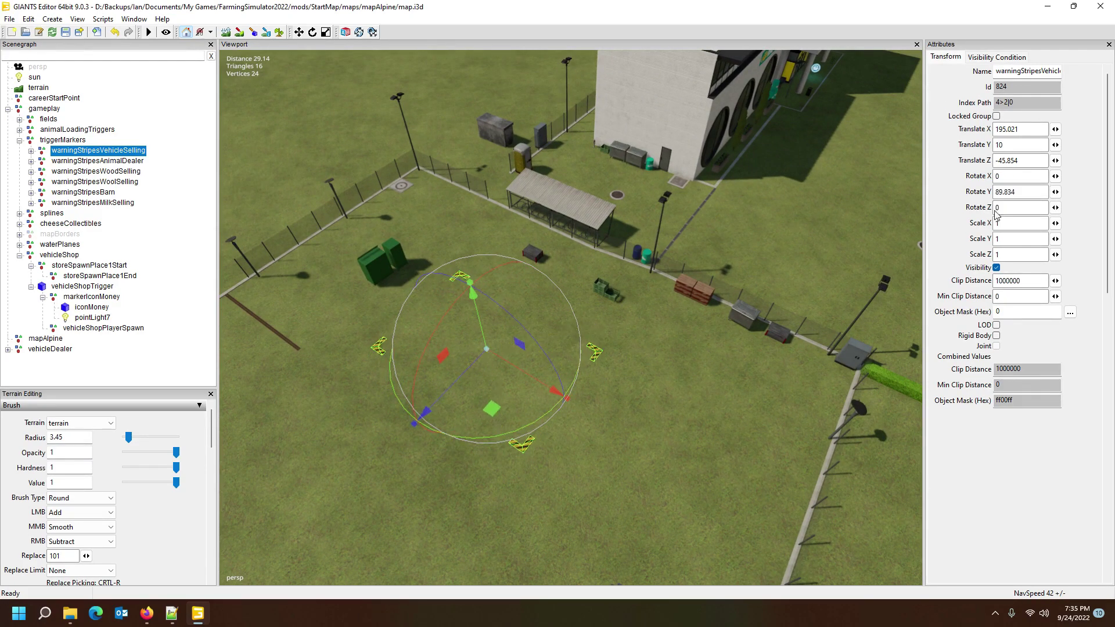
- Set Translate Z of warningStripesVehicleSelling to -45 and check its placement in the yard
double_click(1001, 160)
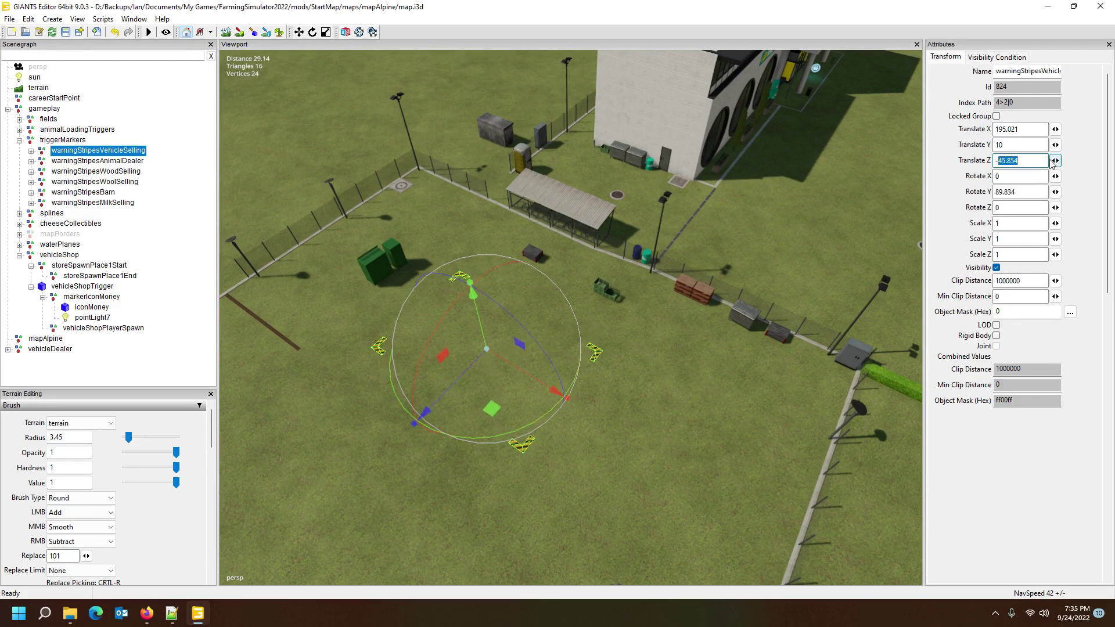
type("45")
left_click_drag(555, 467, 739, 459, "alt")
scroll(617, 457, "down", 3)
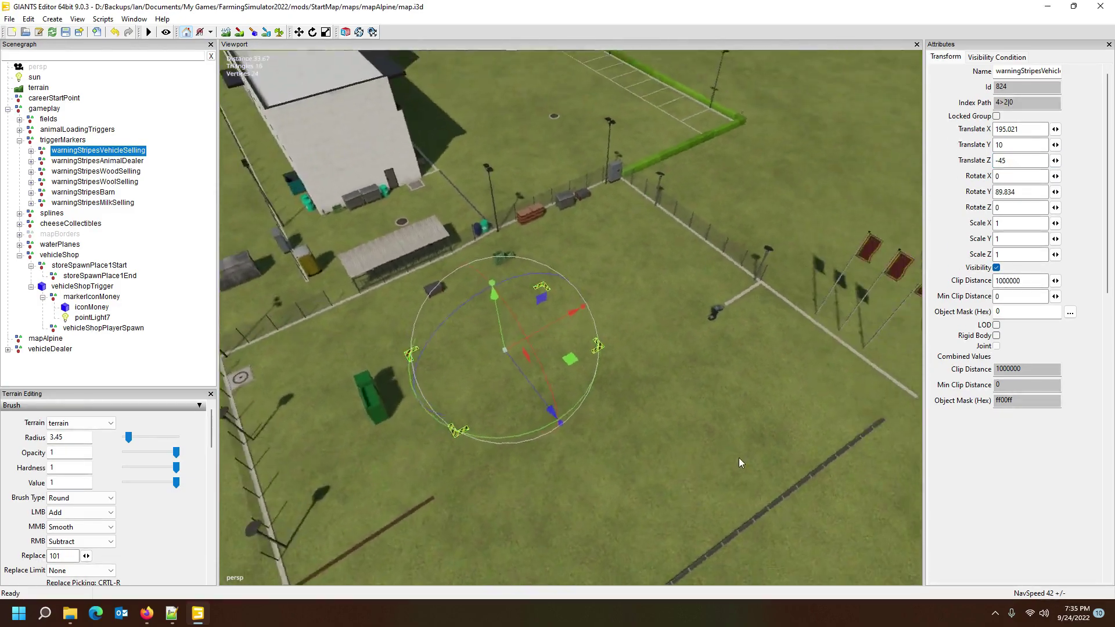
scroll(739, 458, "up", 3)
scroll(739, 463, "down", 3)
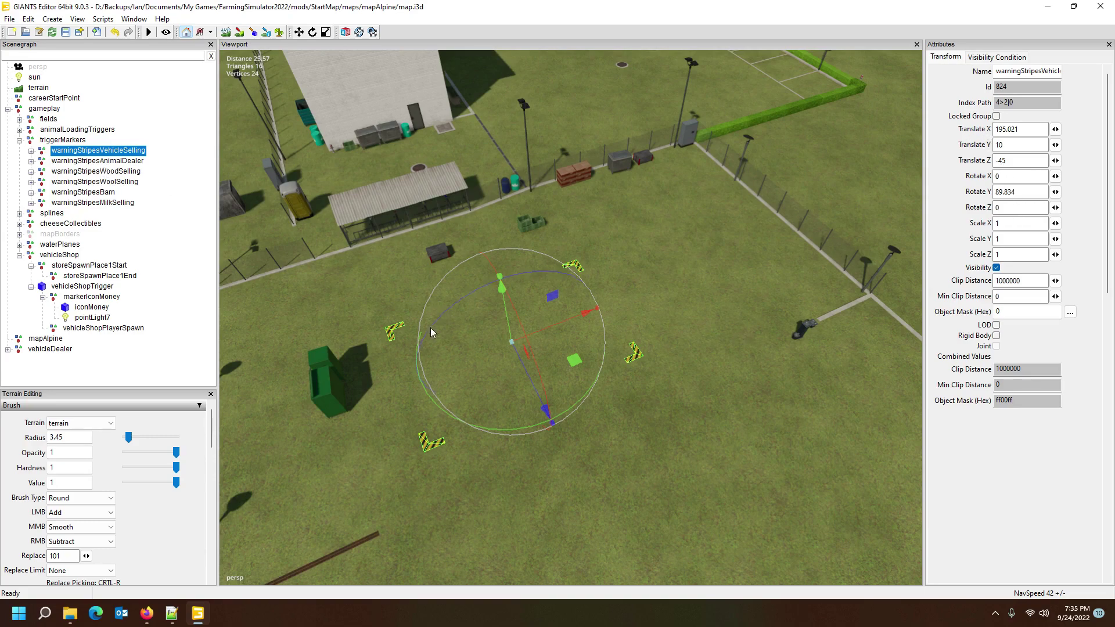
- Set Rotate Y of warningStripesVehicleSelling to 90, check the alignment in the yard and deselect it
double_click(997, 191)
type("90")
right_click_drag(434, 330, 538, 353)
scroll(538, 355, "down", 3)
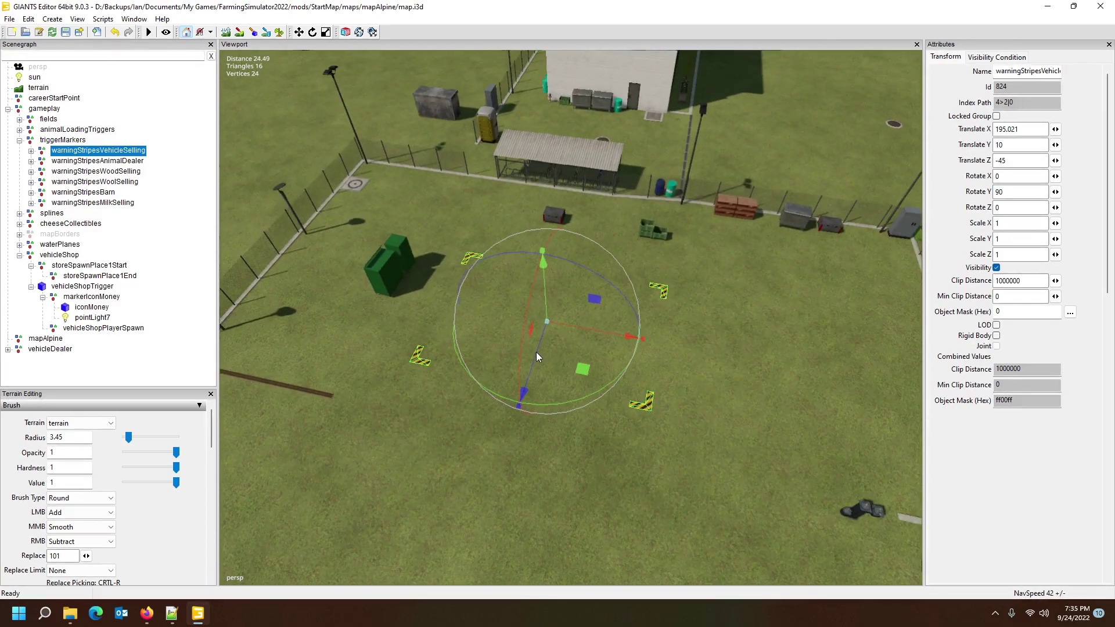
left_click(175, 107)
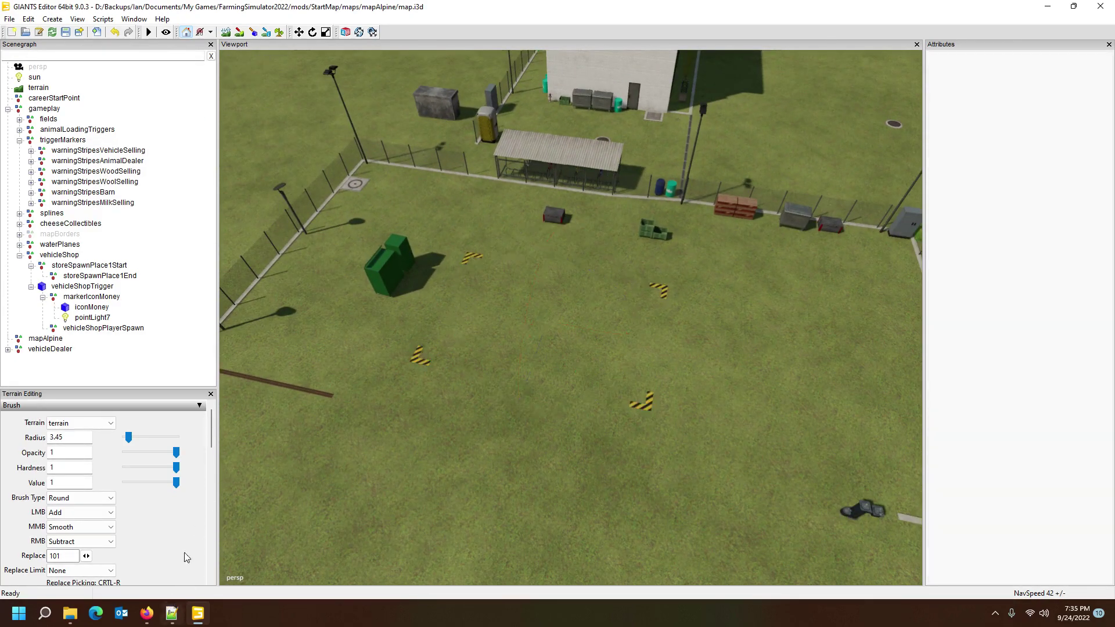
- Check the sellingStationVehicles entry in the StartMap placeables.xml in Notepad++ and return to the map in GIANTS Editor
left_click(171, 613)
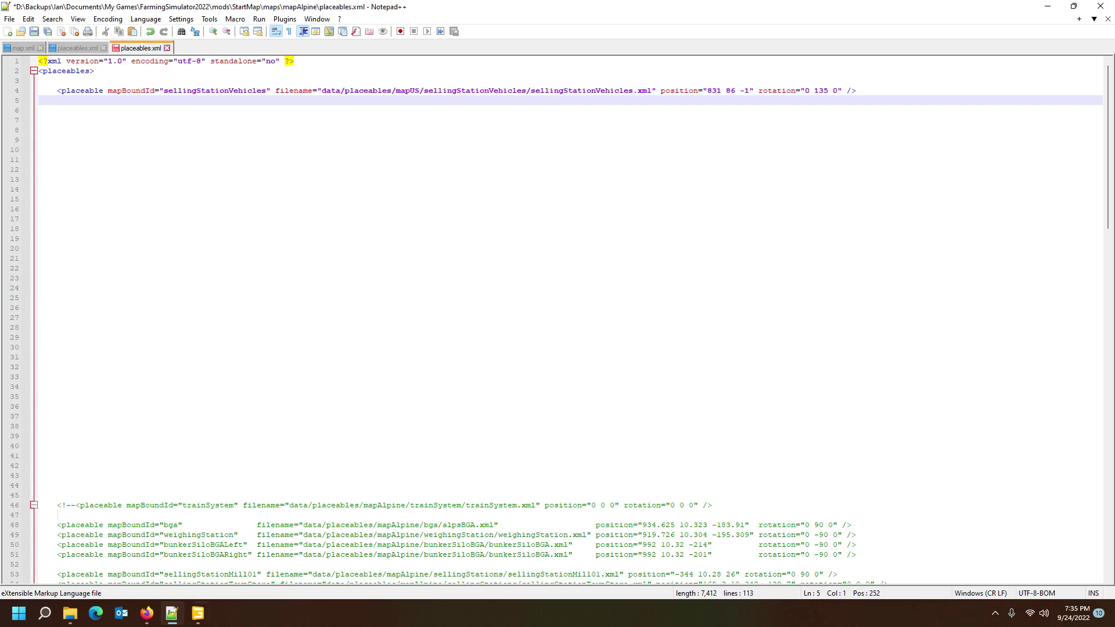
mouse_move(198, 614)
left_click(198, 554)
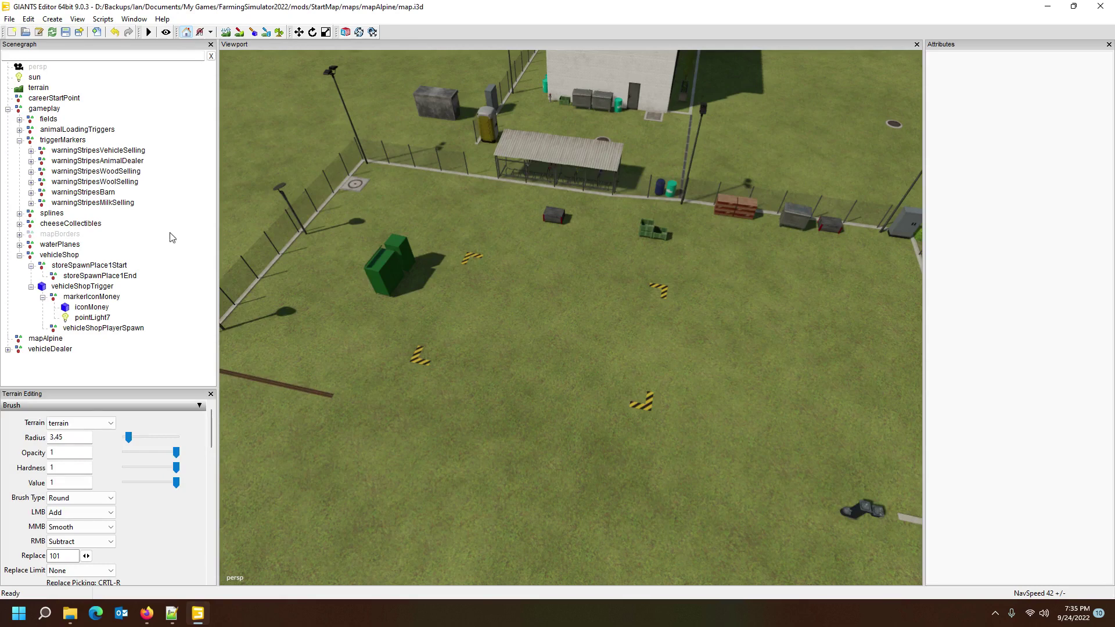
- Import sellingStationVehicles.i3d from the Farming Simulator 22 folder data/placeables/mapUS/sellingStationVehicles into the map
left_click(9, 19)
left_click(26, 146)
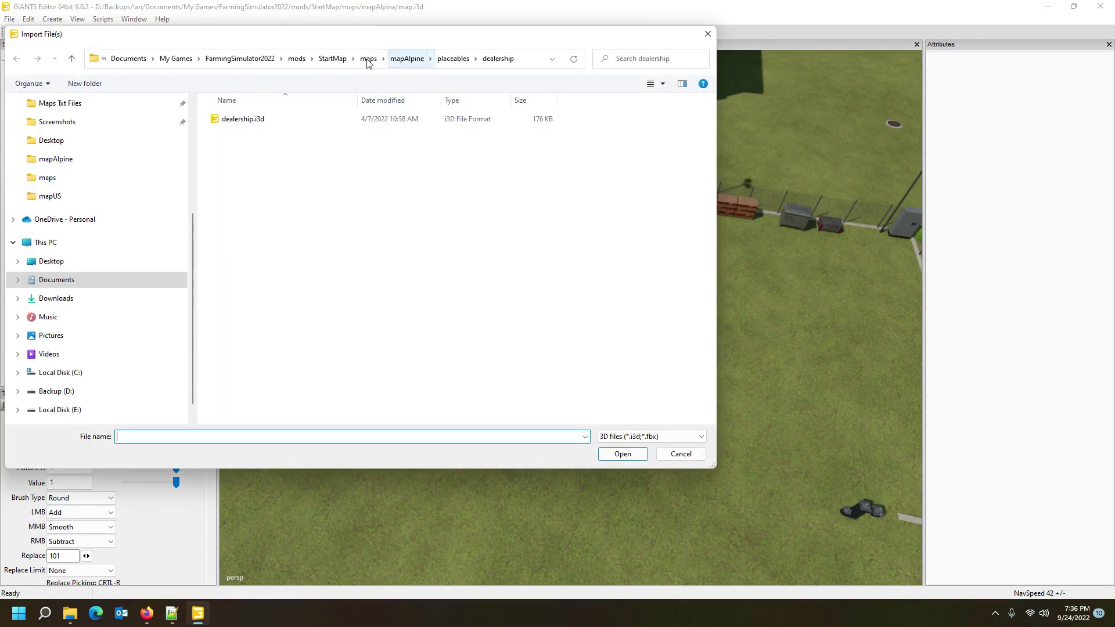
scroll(90, 180, "up", 4)
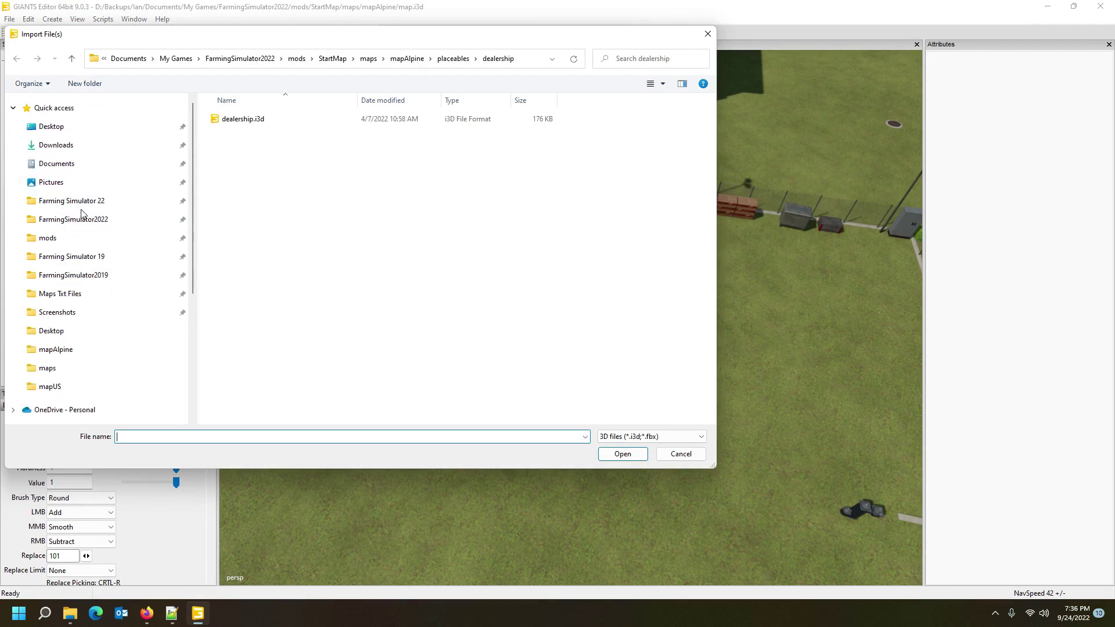
left_click(78, 202)
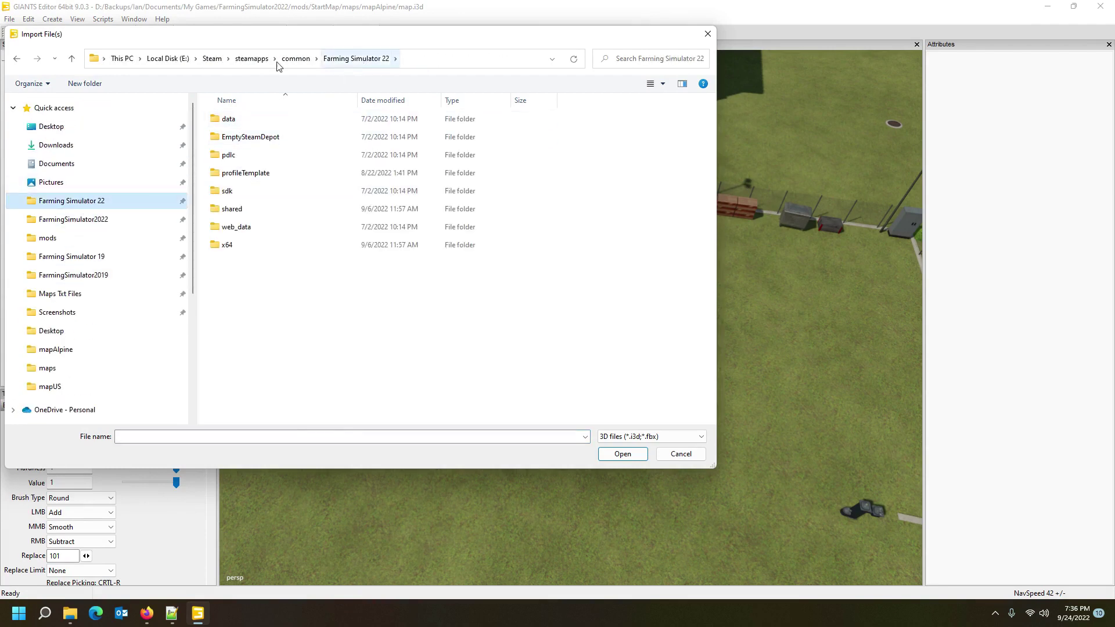
double_click(232, 119)
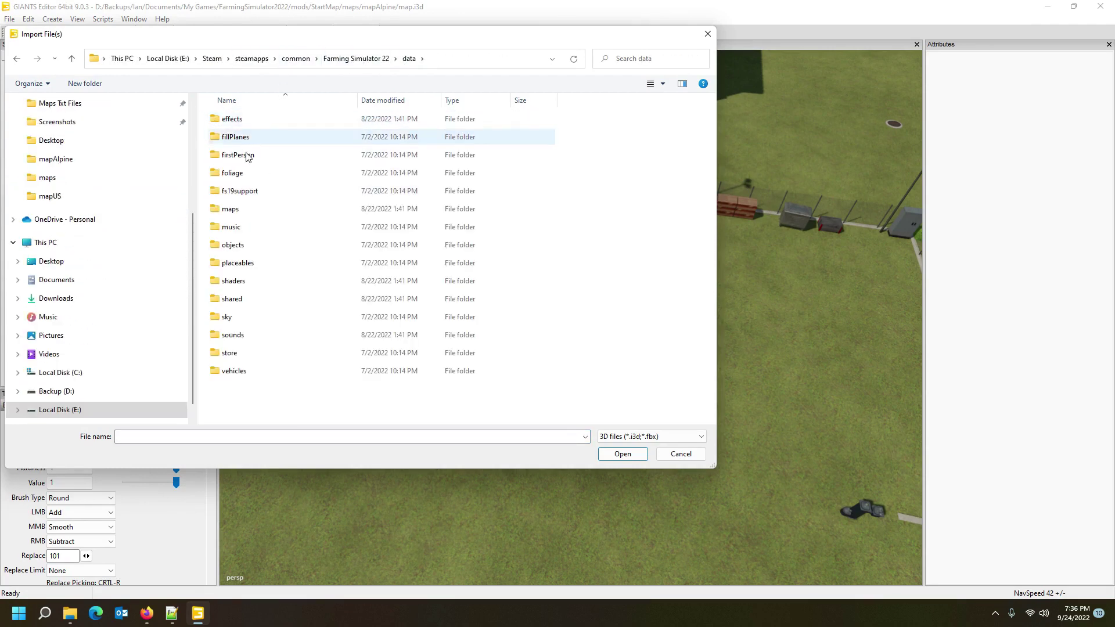
double_click(249, 210)
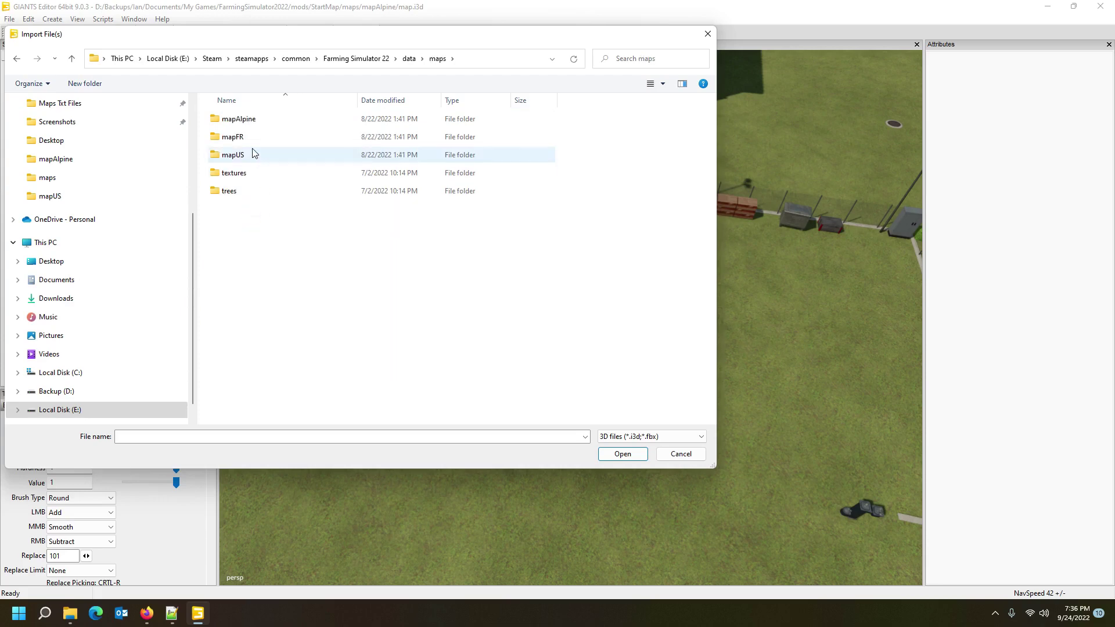
left_click(409, 59)
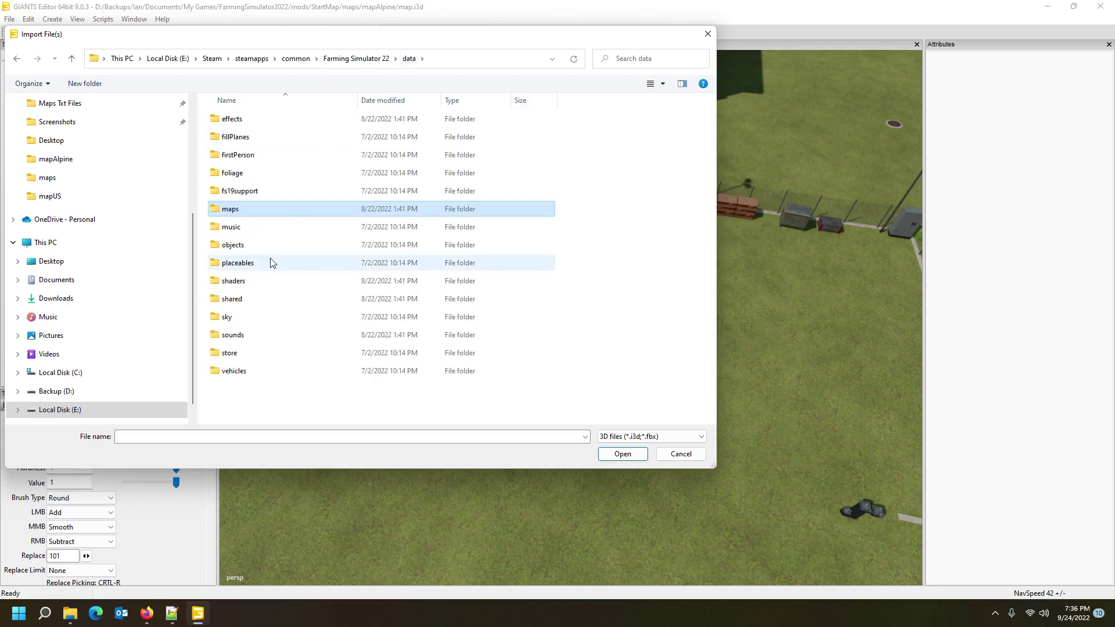
double_click(270, 263)
double_click(262, 244)
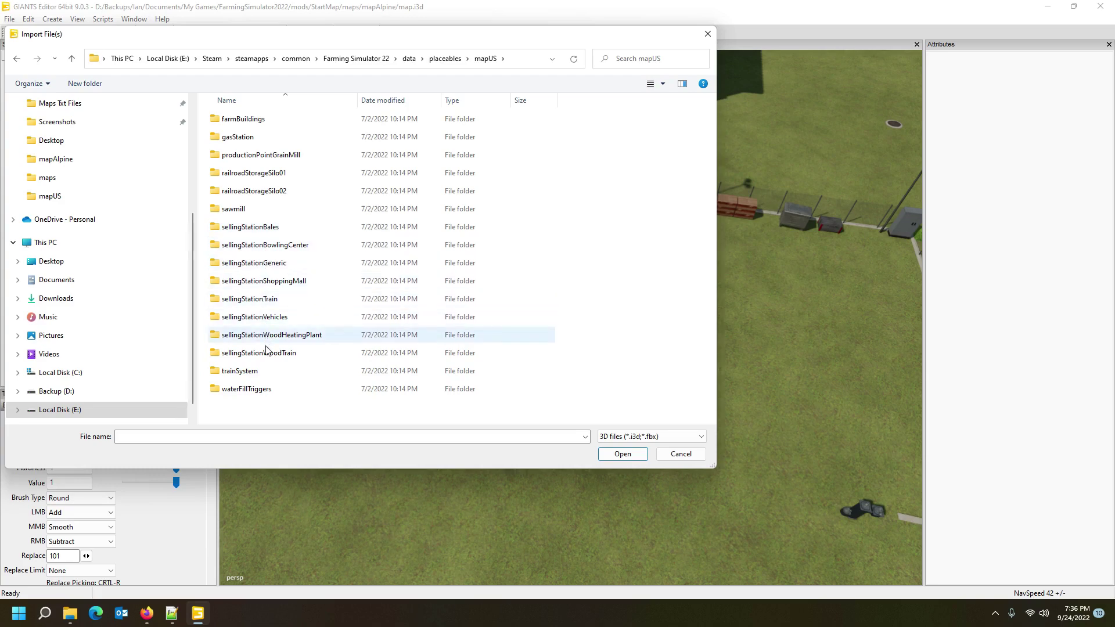
double_click(267, 317)
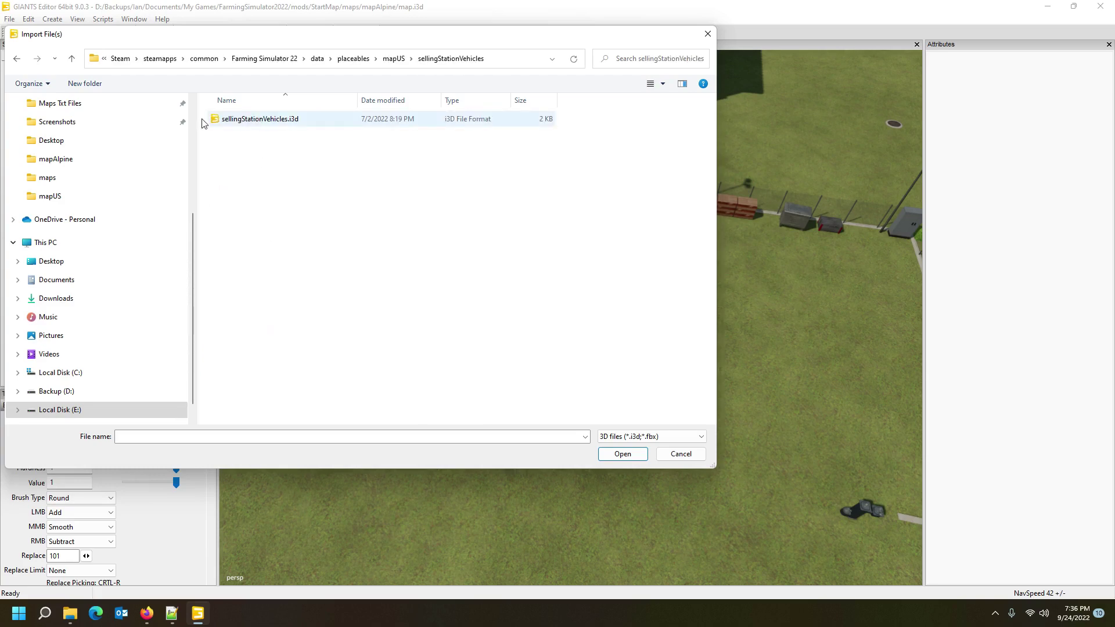
double_click(257, 119)
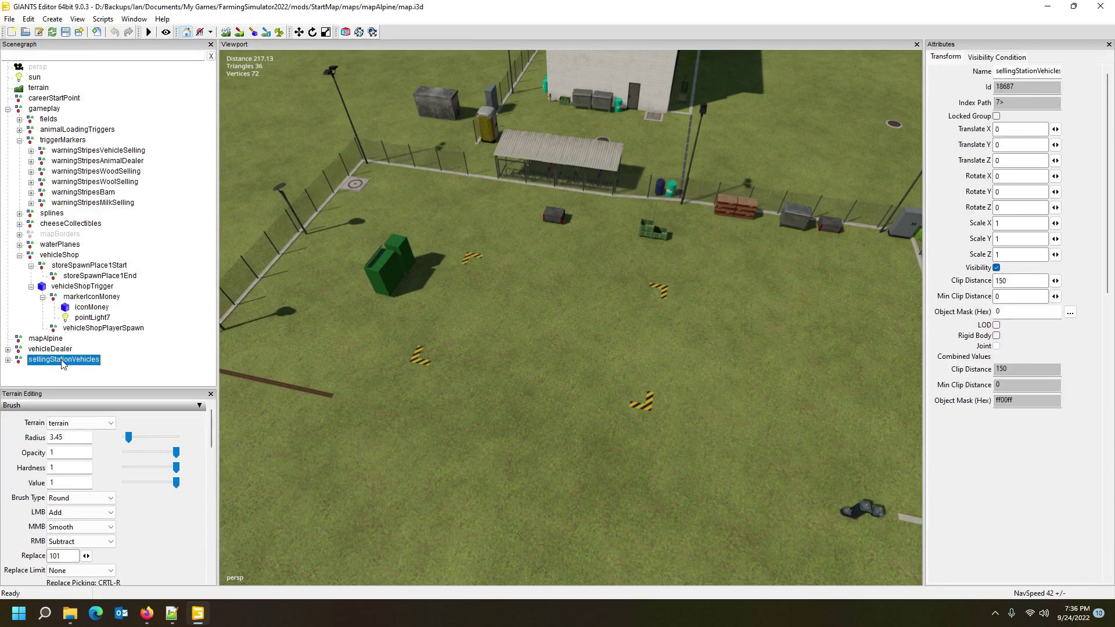
- Place the sellingStationVehicles group over the warning stripes in the fenced yard at about X 195.14, Z -44.872
left_click(19, 256)
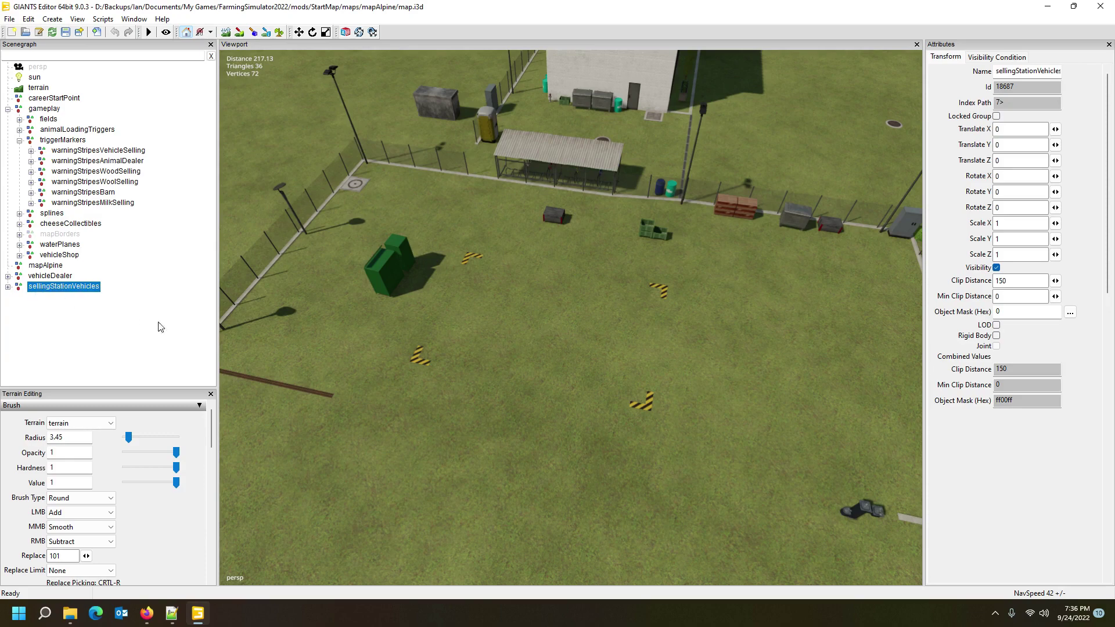
key("ctrl+b")
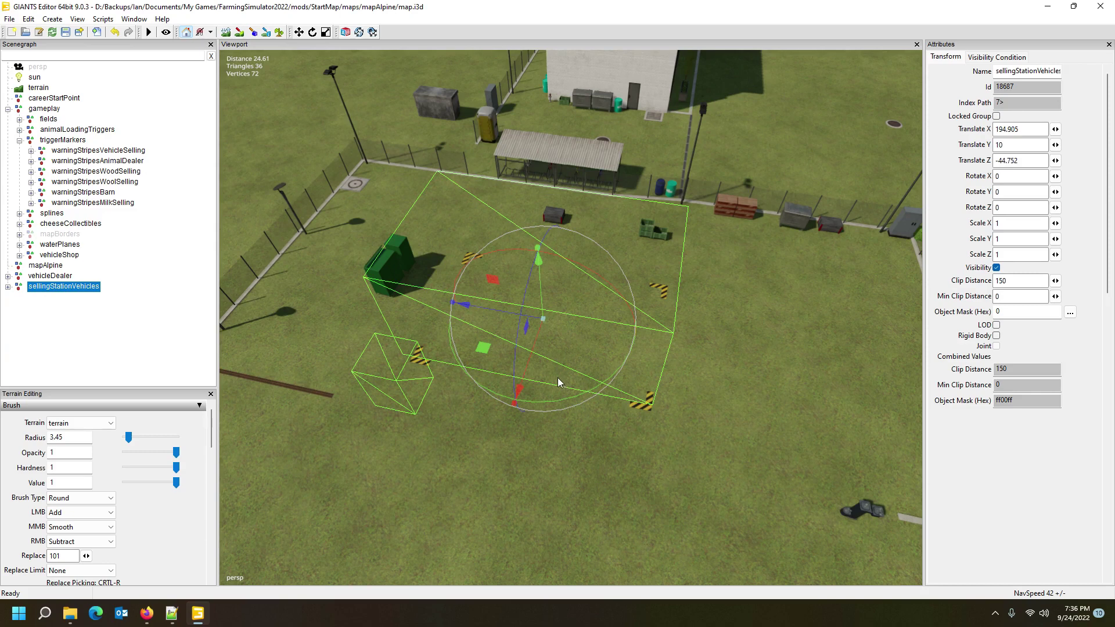
left_click_drag(528, 367, 543, 389)
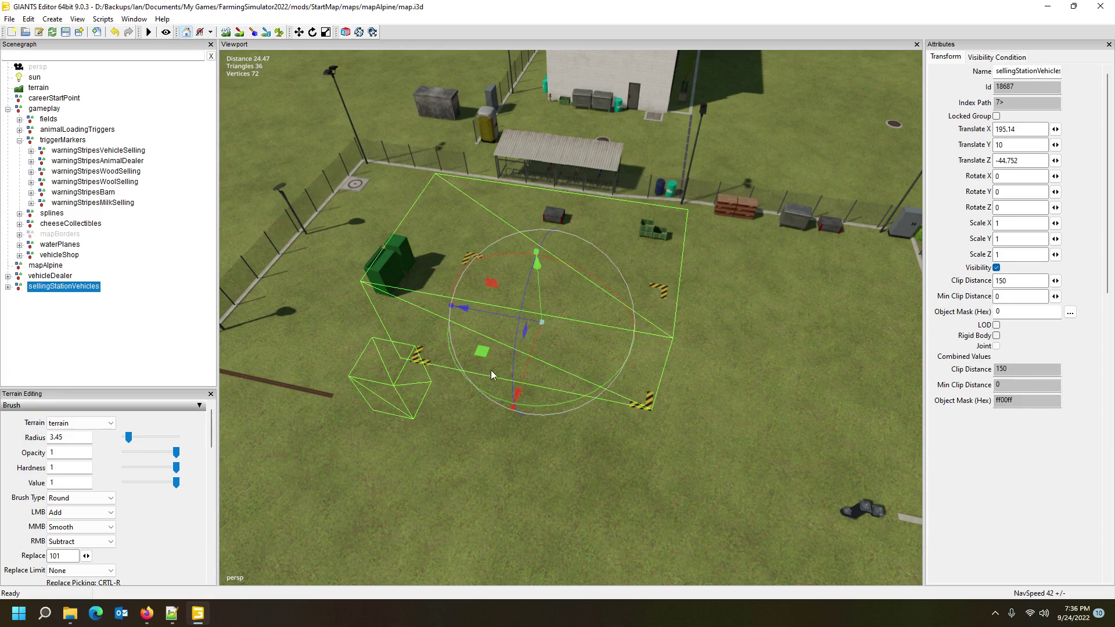
left_click_drag(500, 313, 501, 314)
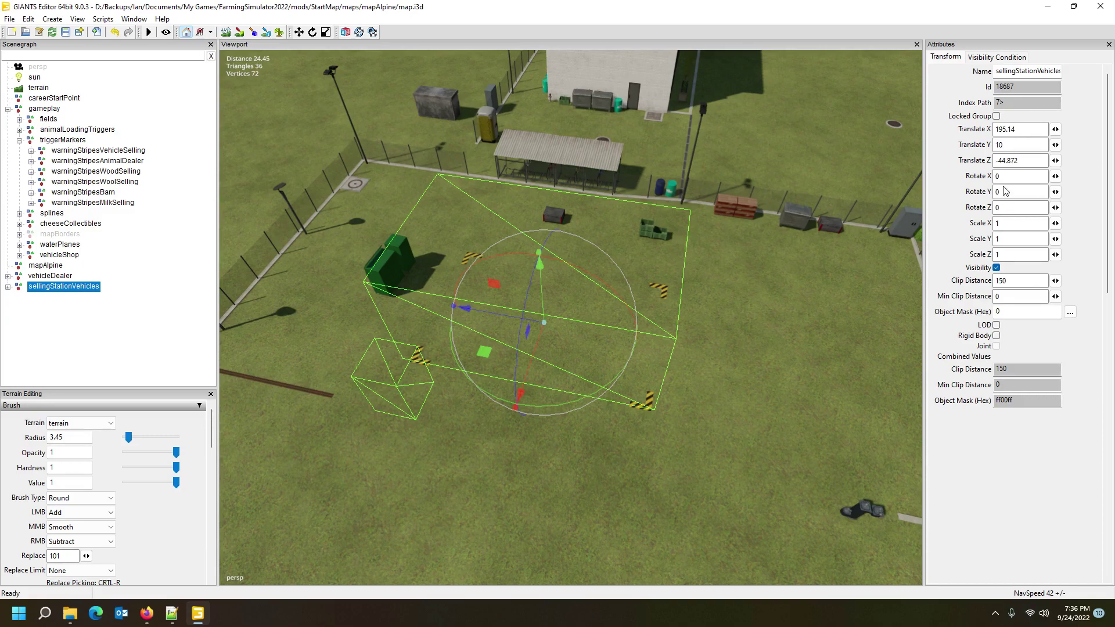
- Inspect sellingStationVehicles from several sides and nudge it along X to about 195.041 to match the warning stripes
left_click_drag(751, 353, 688, 382, "alt")
scroll(687, 382, "up", 4)
scroll(687, 383, "down", 5)
left_click_drag(758, 362, 542, 315, "alt")
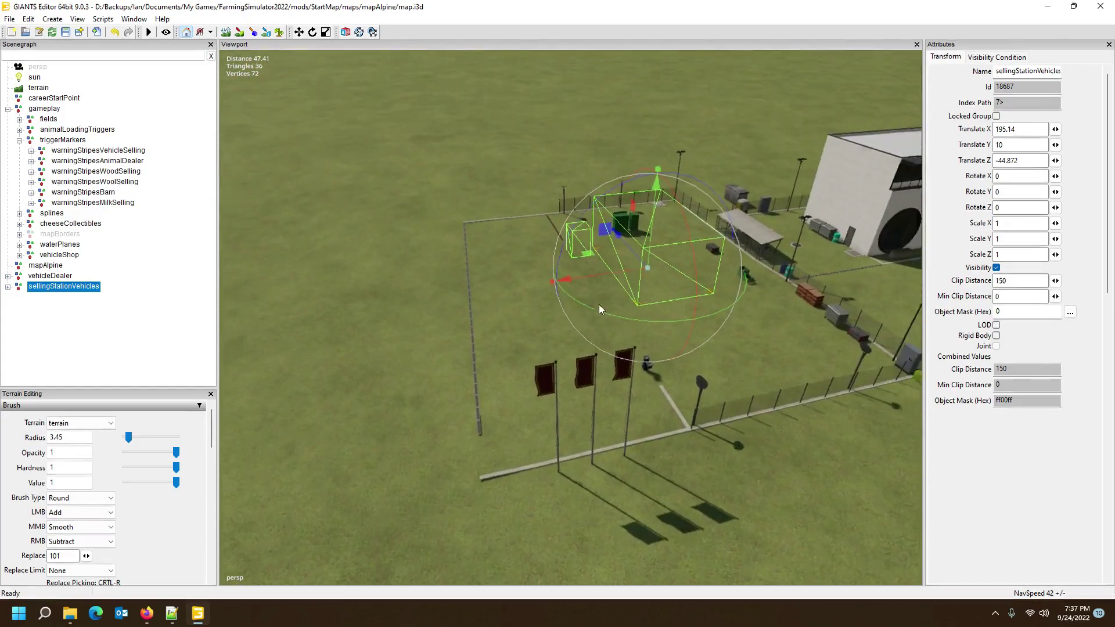
scroll(599, 305, "up", 3)
left_click_drag(549, 224, 551, 224)
left_click_drag(604, 347, 641, 402, "alt")
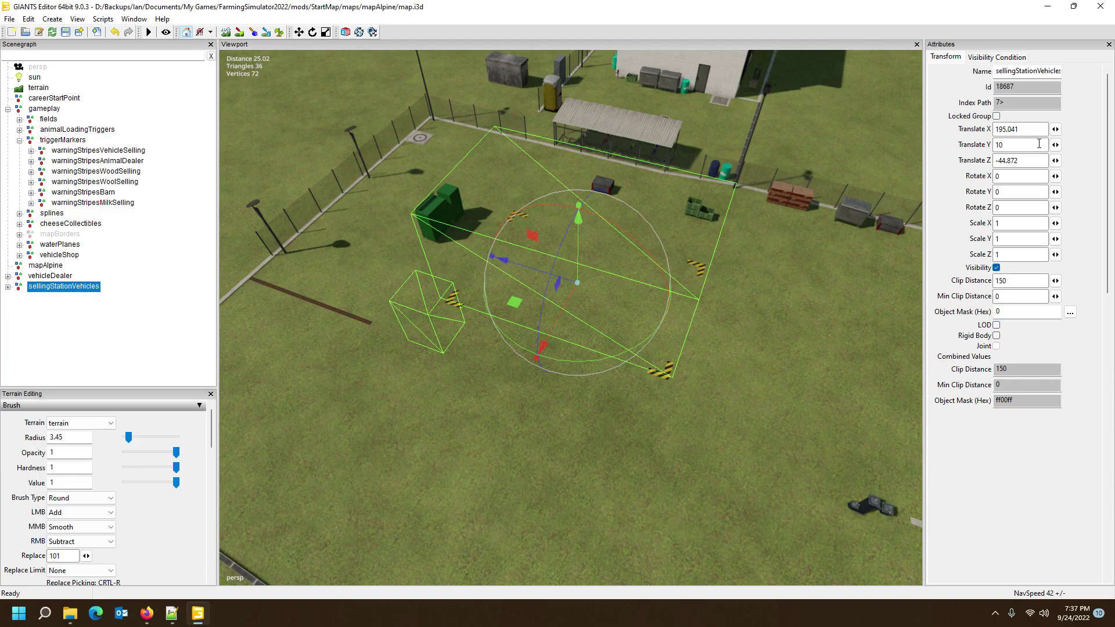
- Copy the group's translate values into the sellingStationVehicles entry of placeables.xml as position "195.04100037 10 -44.87200165"
left_click(1025, 128)
left_click(1044, 162)
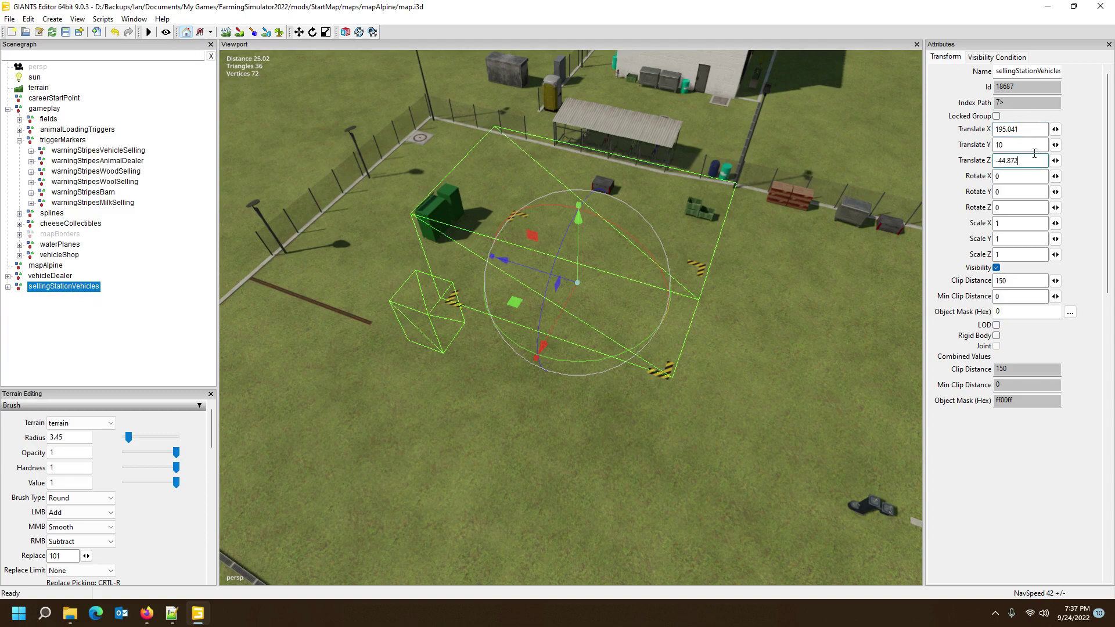
left_click(1026, 130)
left_click(172, 613)
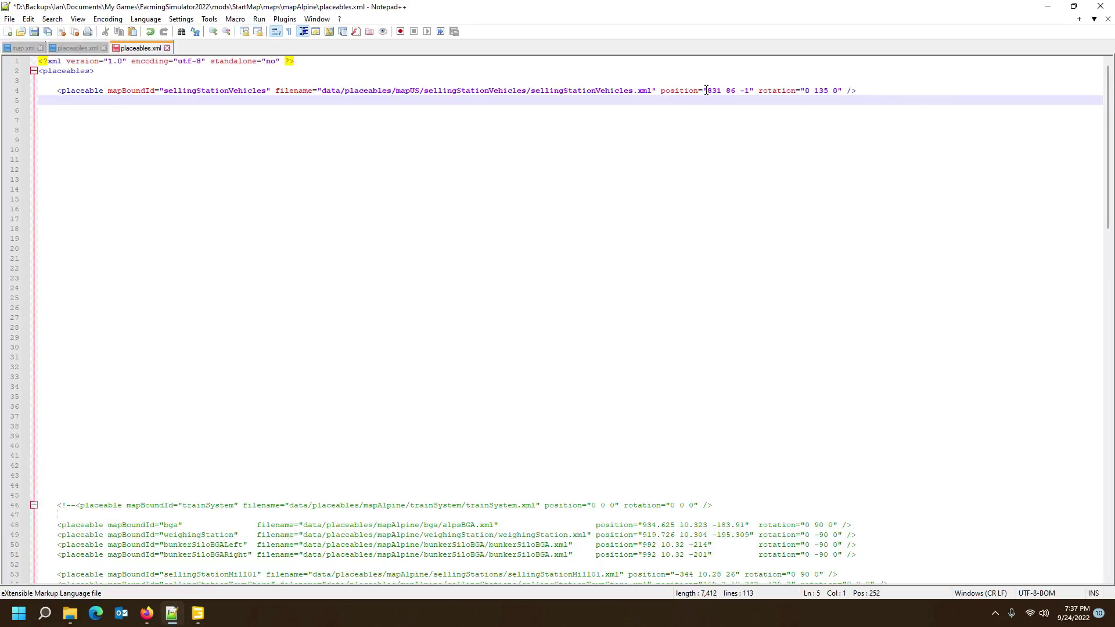
left_click_drag(708, 91, 749, 91)
type("195.04100037 10 -44.87200165")
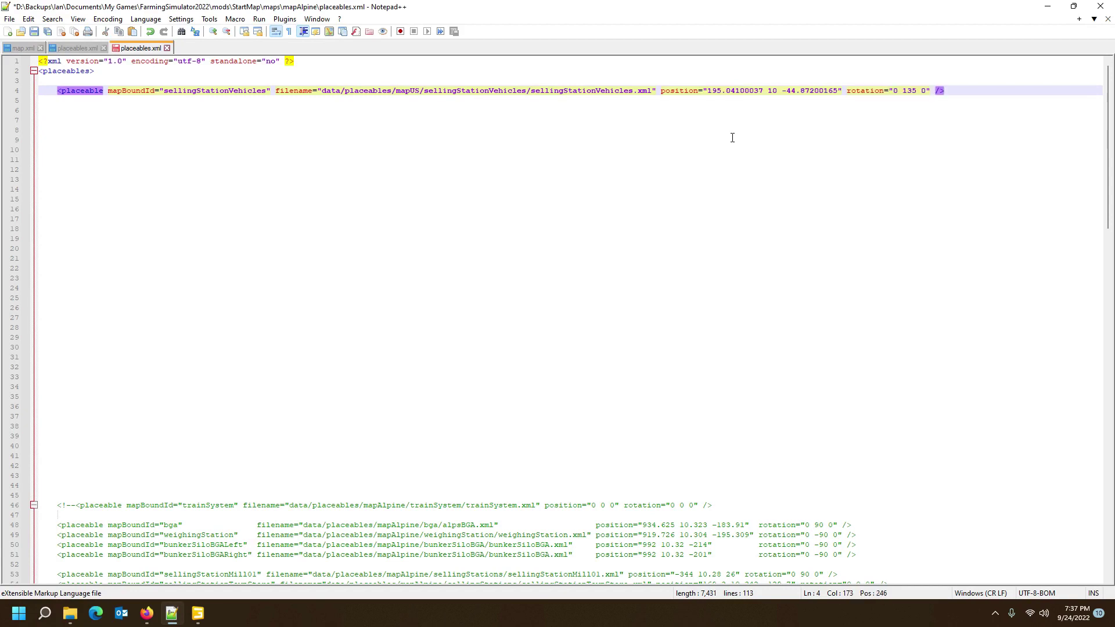
- Check the group's rotation in GIANTS Editor and set the sellingStationVehicles entry's rotation to "0 0 0" in placeables.xml
left_click(198, 613)
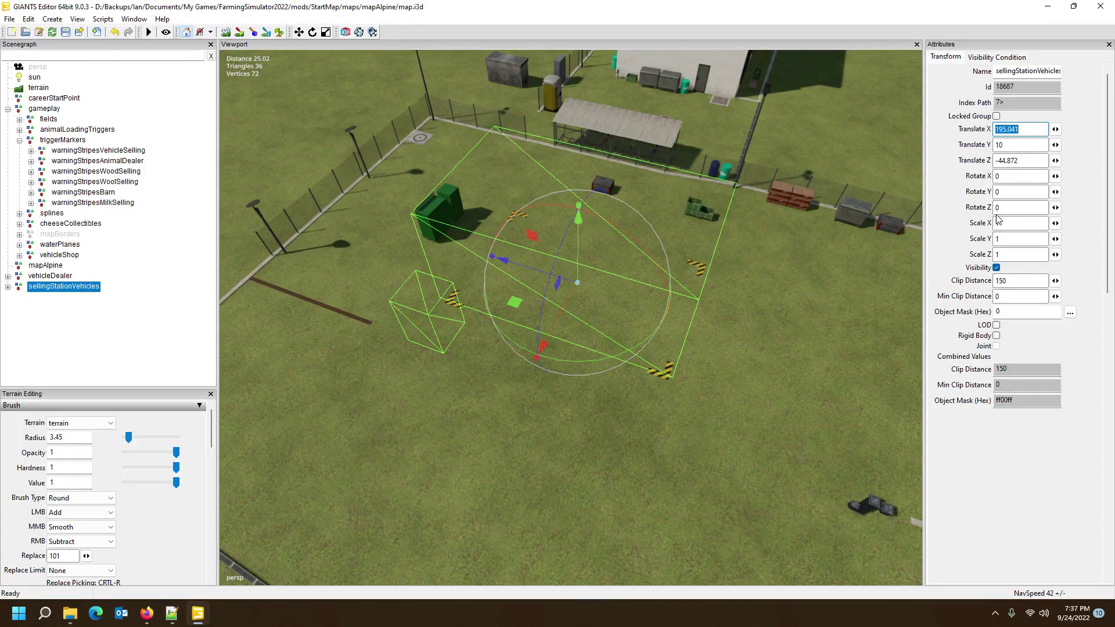
left_click(199, 614)
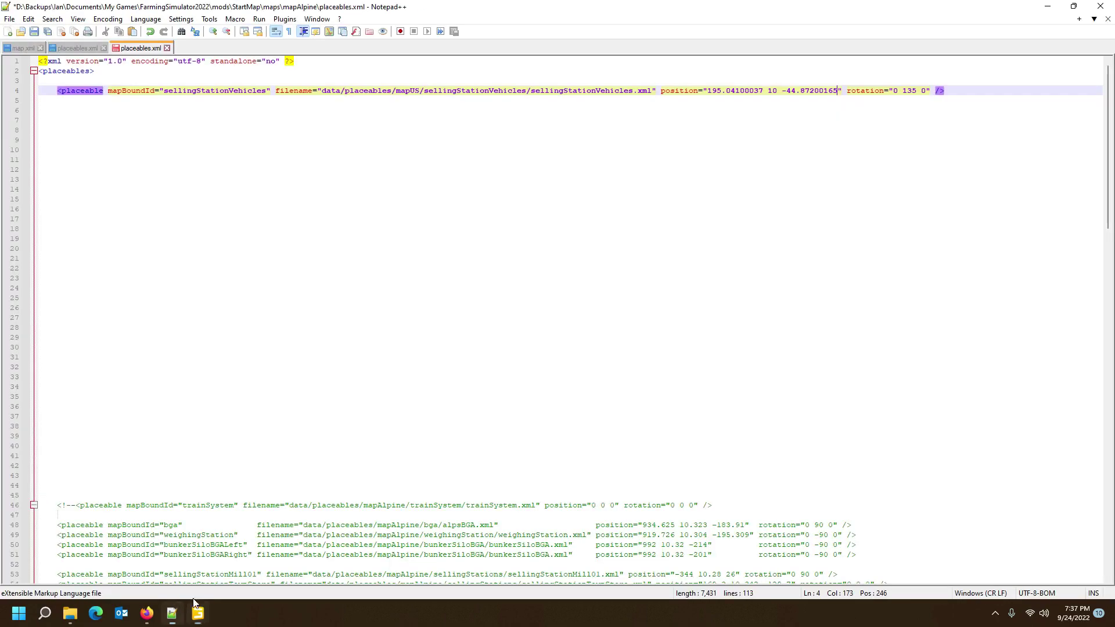
double_click(904, 91)
type("0")
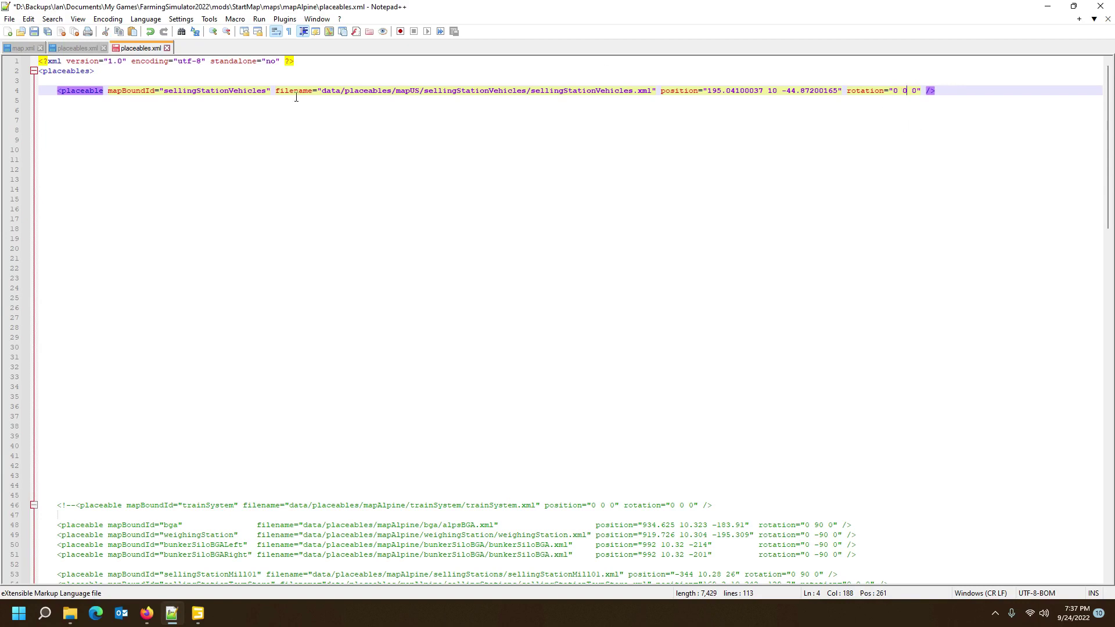
- Compare the sellingStationVehicles line with the commented-out placeables, examining the defaultFarmProperty and farmId attributes of the farmPreplaced entry
left_click(18, 91)
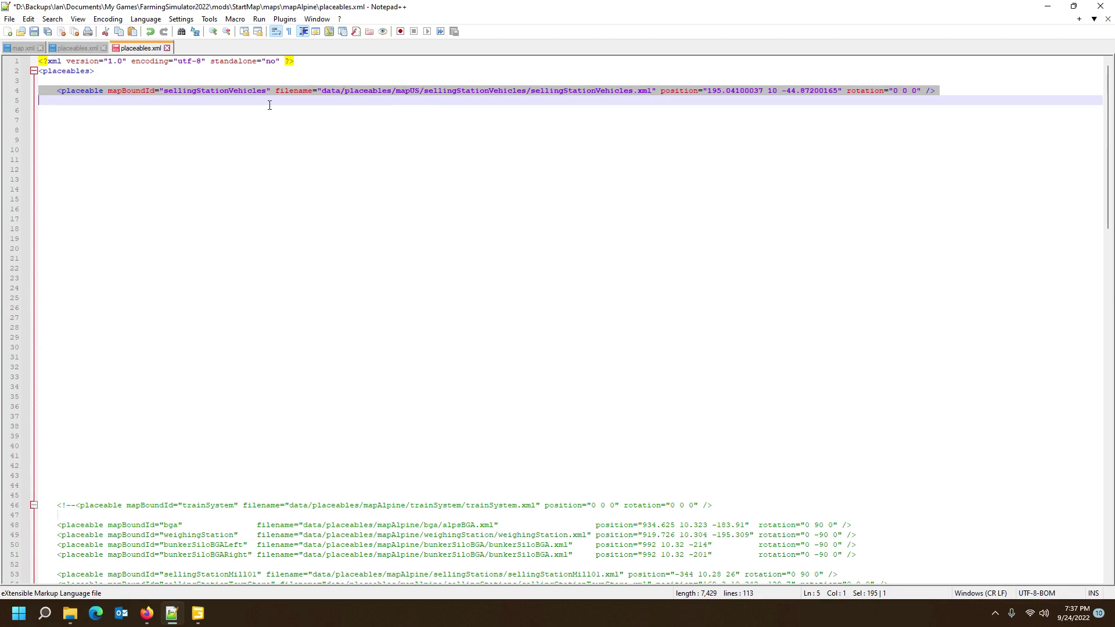
left_click(848, 92)
scroll(711, 452, "down", 7)
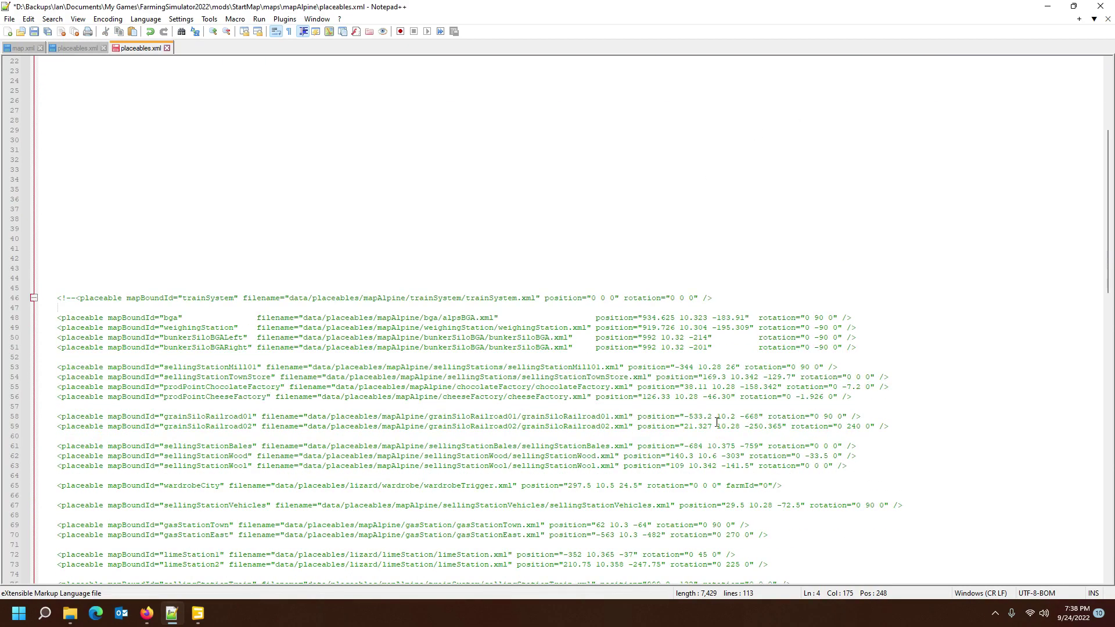
scroll(722, 404, "down", 7)
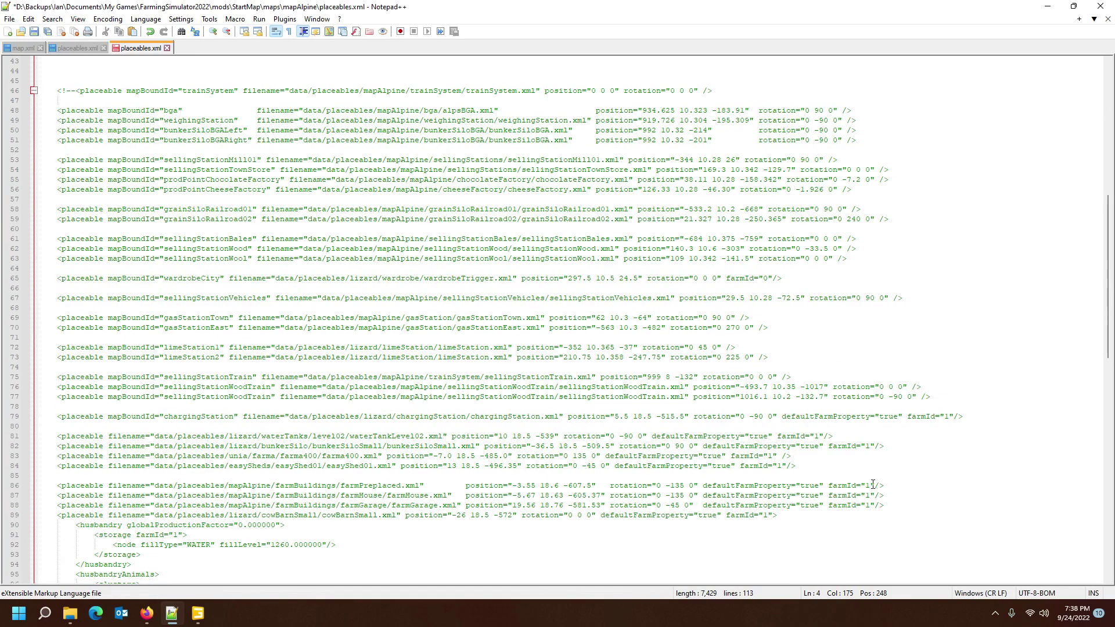
left_click_drag(705, 486, 875, 486)
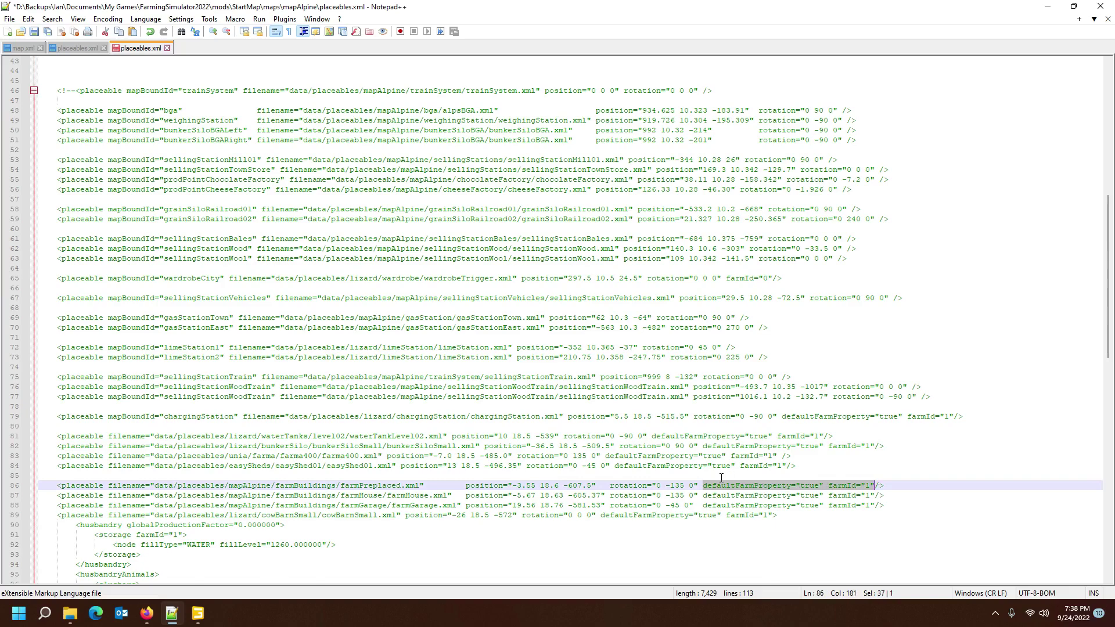
scroll(555, 363, "up", 14)
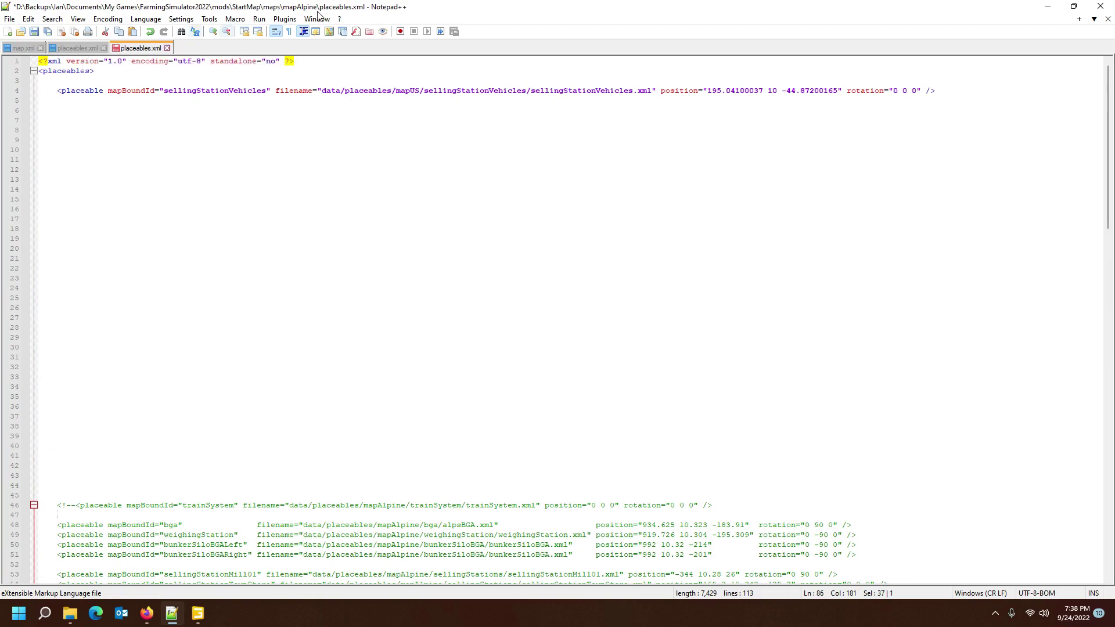
- Review how ownership attributes are used in the mapUS placeables.xml entries and return to the StartMap placeables.xml
left_click(78, 48)
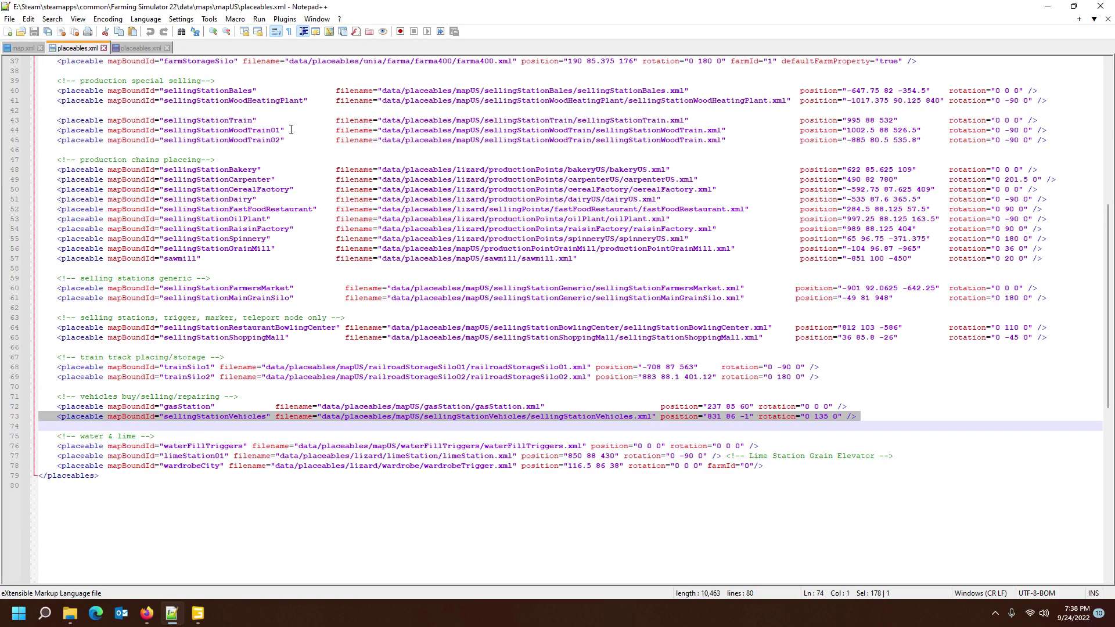
scroll(564, 379, "down", 7)
scroll(565, 308, "up", 19)
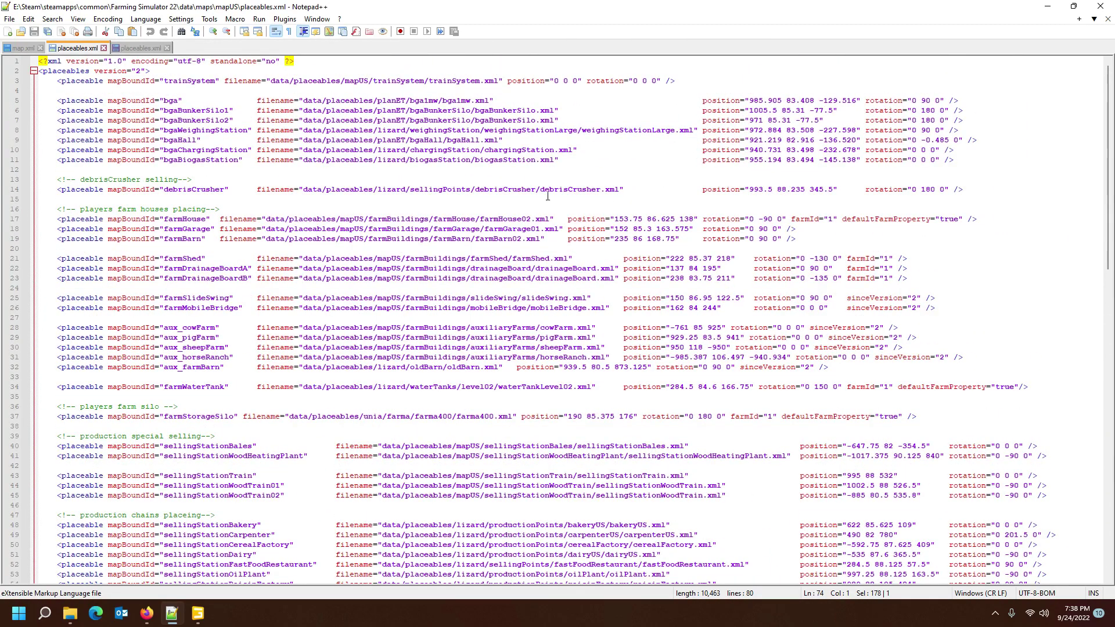
scroll(604, 294, "down", 13)
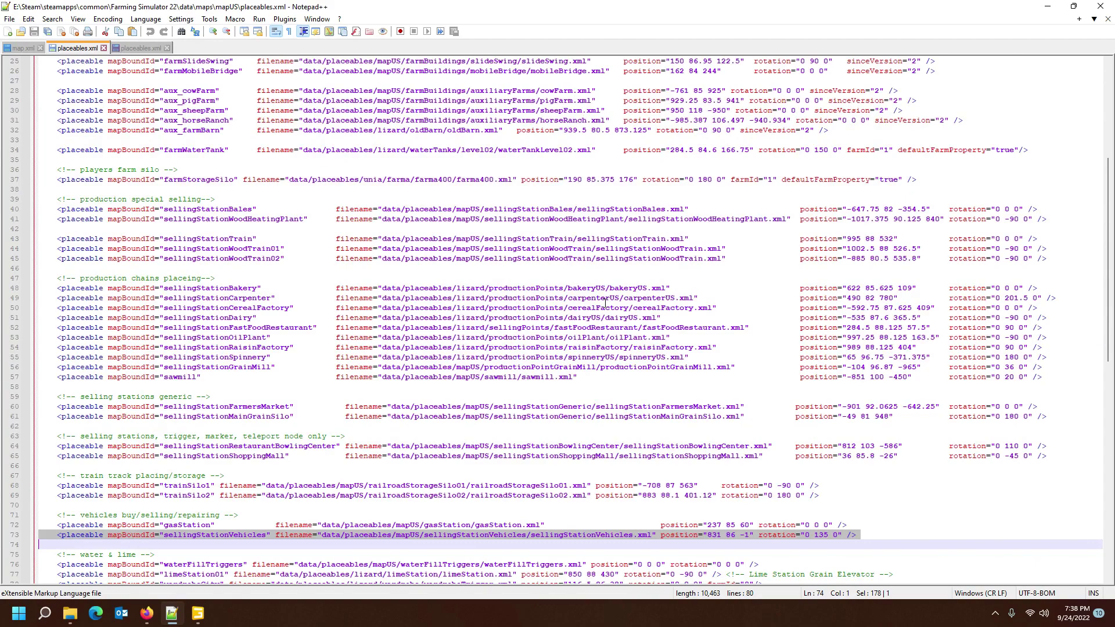
scroll(608, 397, "up", 13)
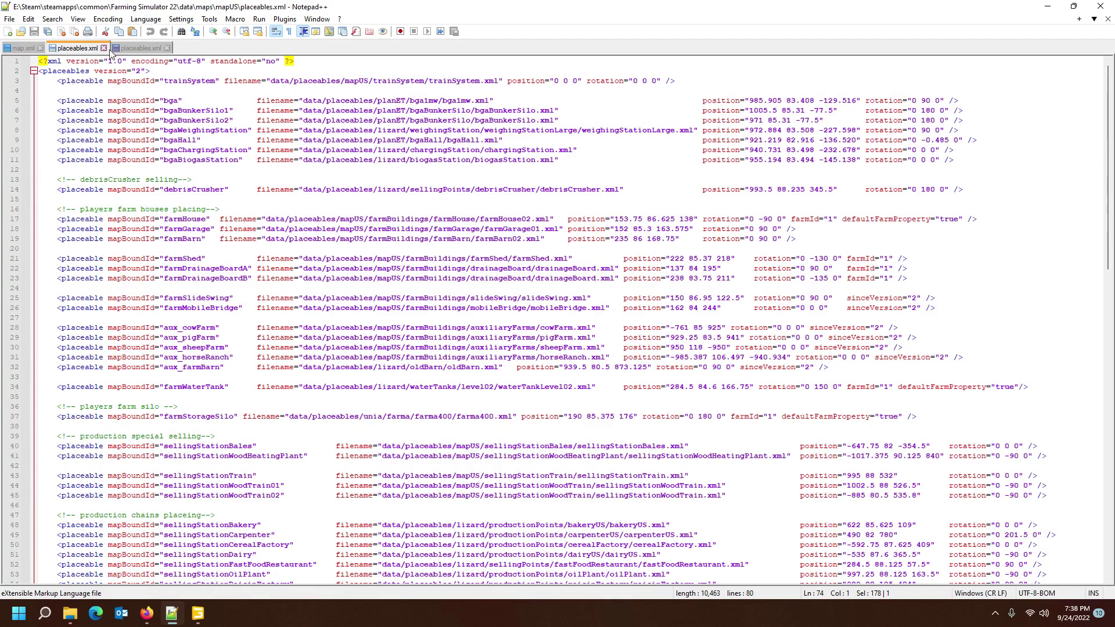
left_click(142, 49)
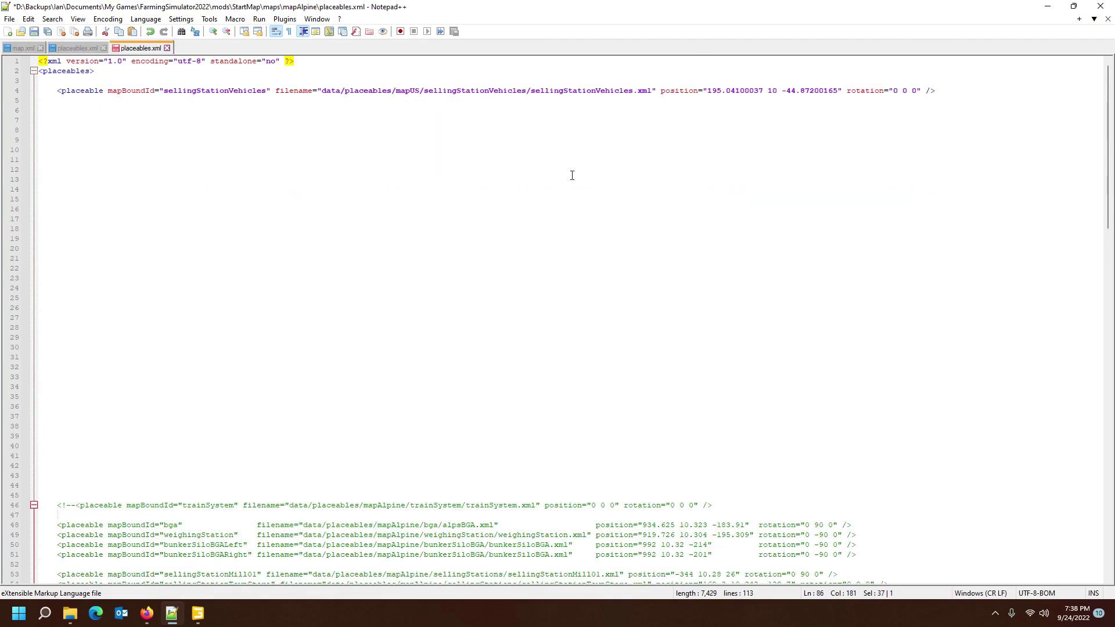
left_click(925, 91)
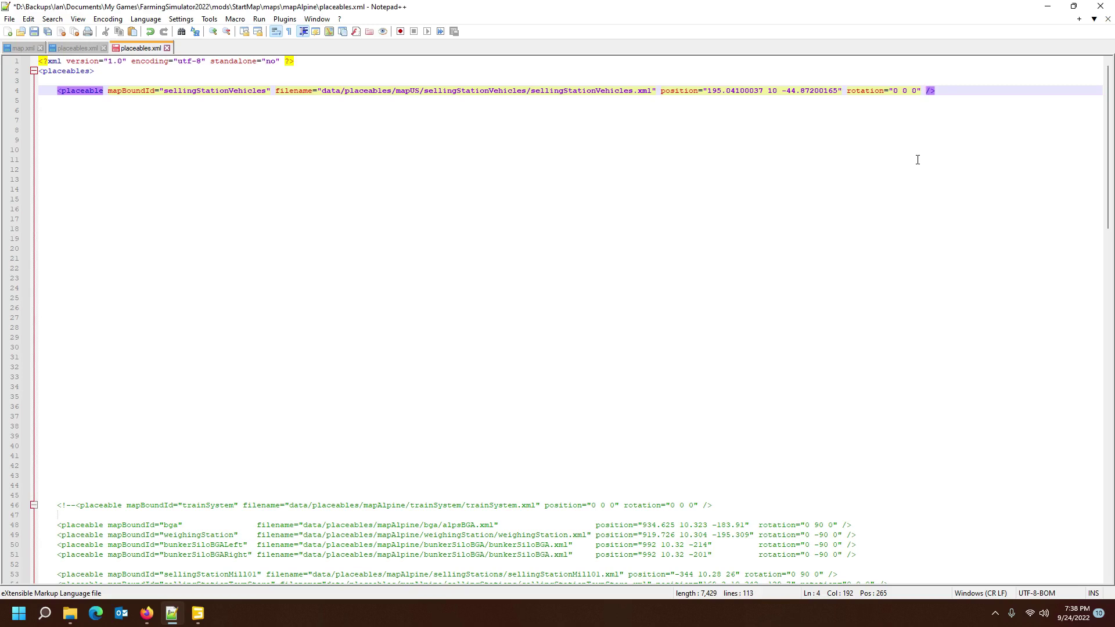
type("195.04100037 10 -44.87200165")
key("ctrl+z")
- Open the base game's mapUS storeItems.xml and copy its sellingStationVehicles storeItem line
scroll(788, 251, "down", 20)
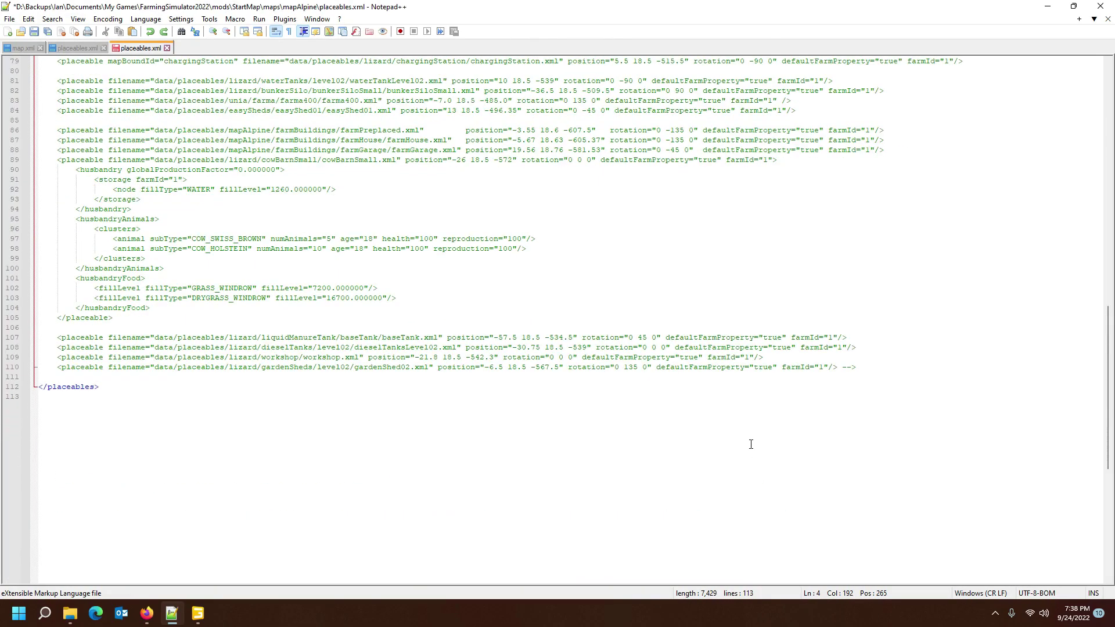
scroll(727, 326, "up", 20)
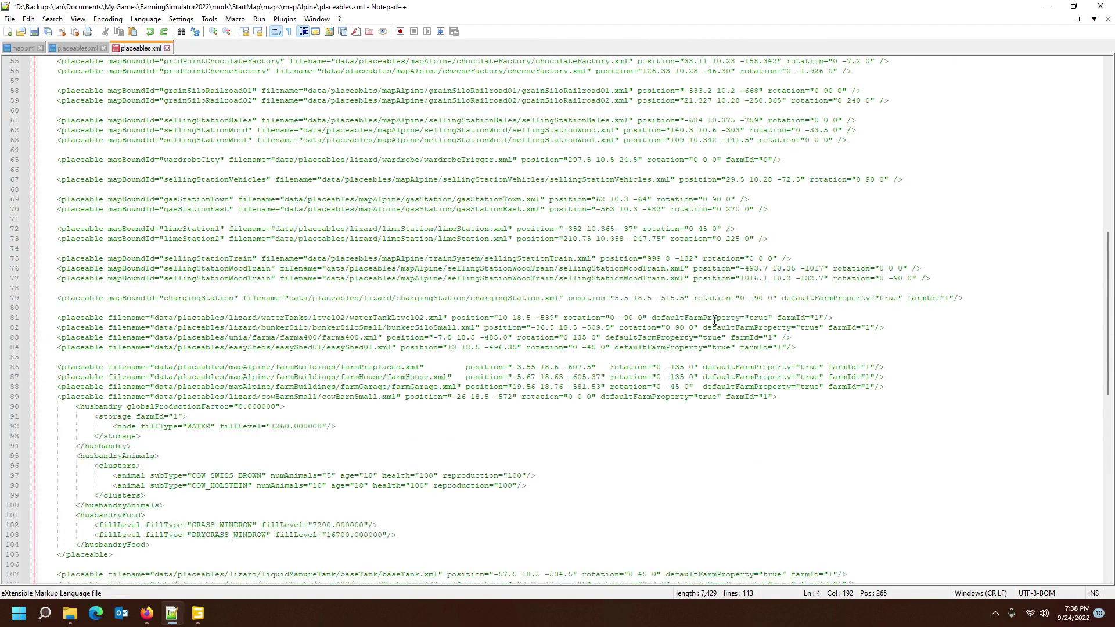
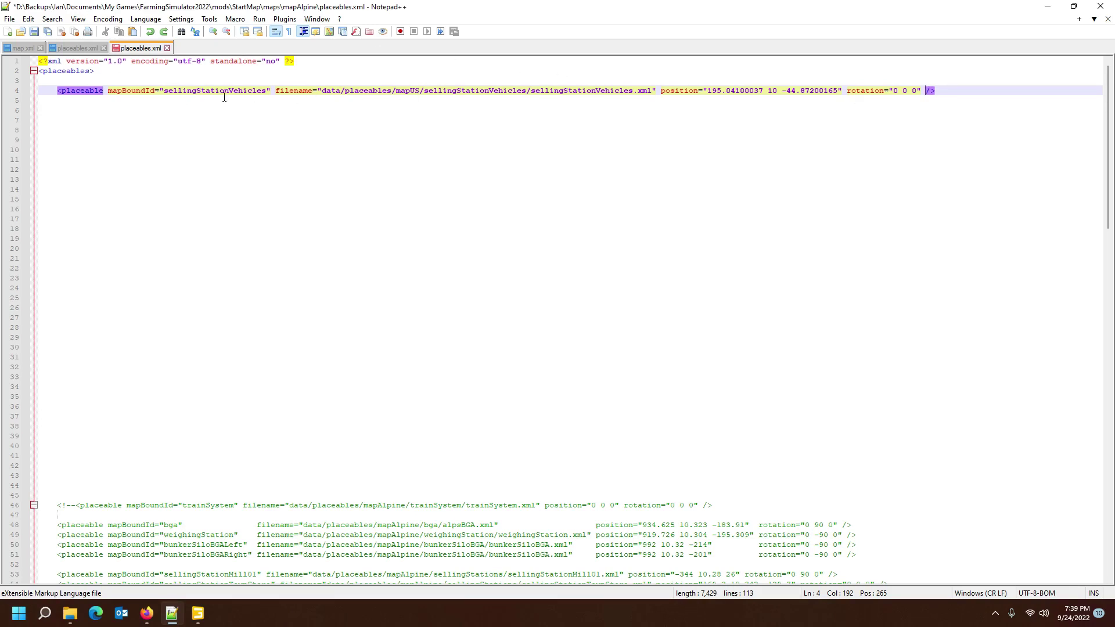
mouse_move(71, 619)
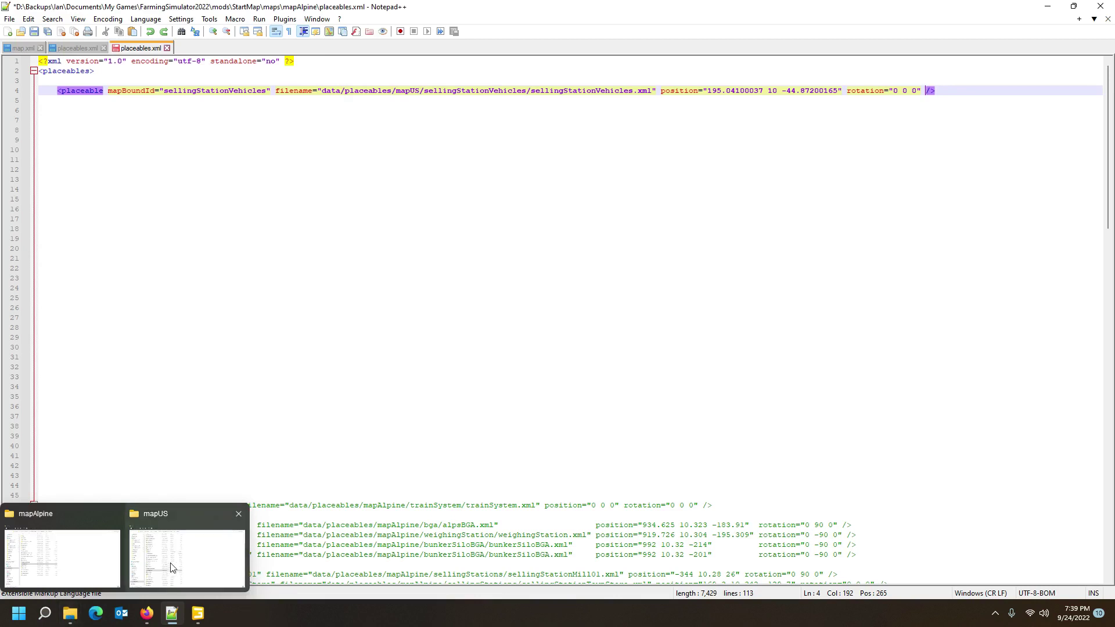
left_click(183, 504)
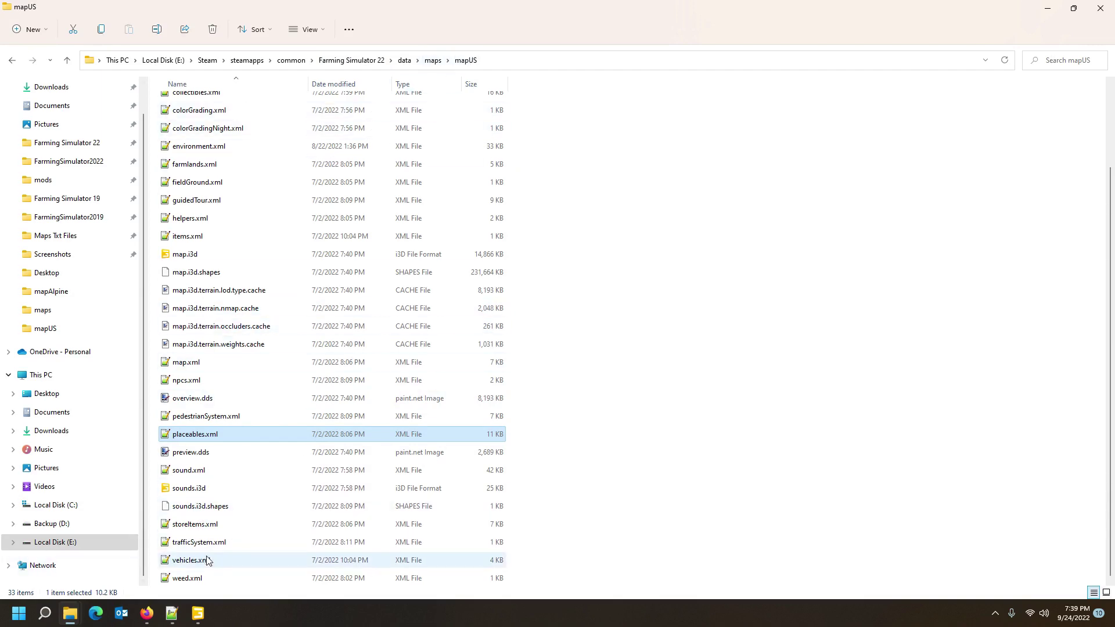
double_click(206, 526)
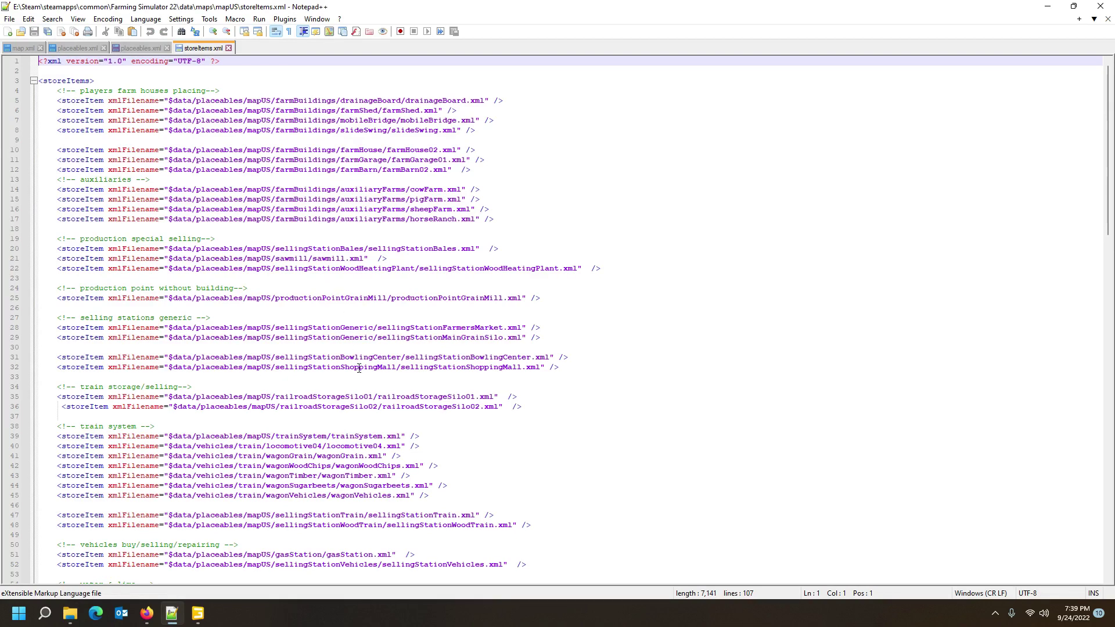
scroll(365, 399, "down", 4)
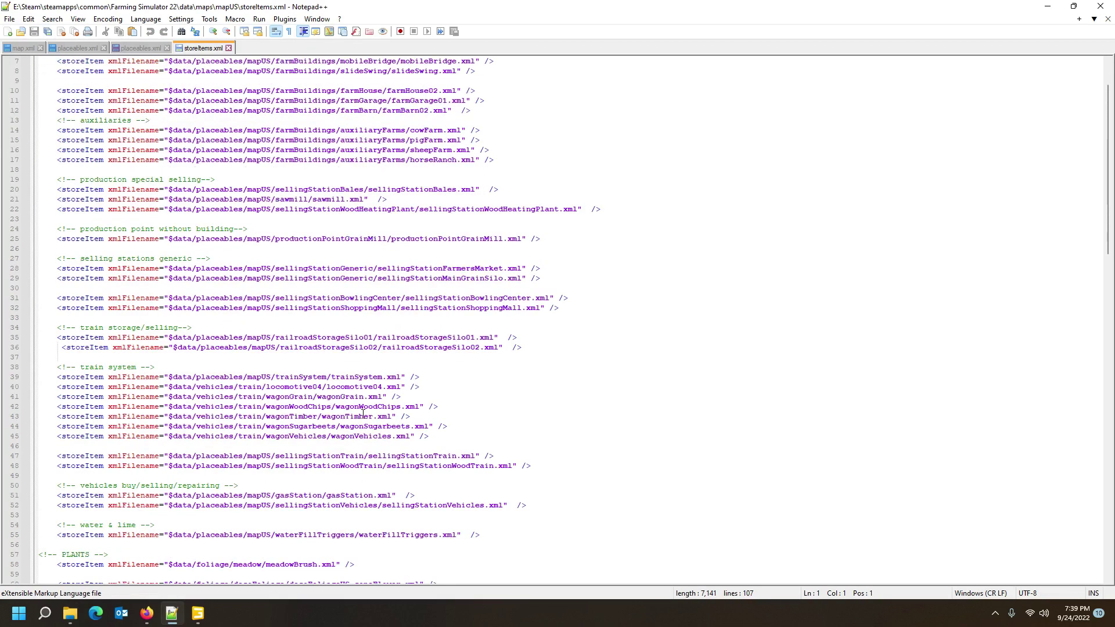
left_click(341, 447)
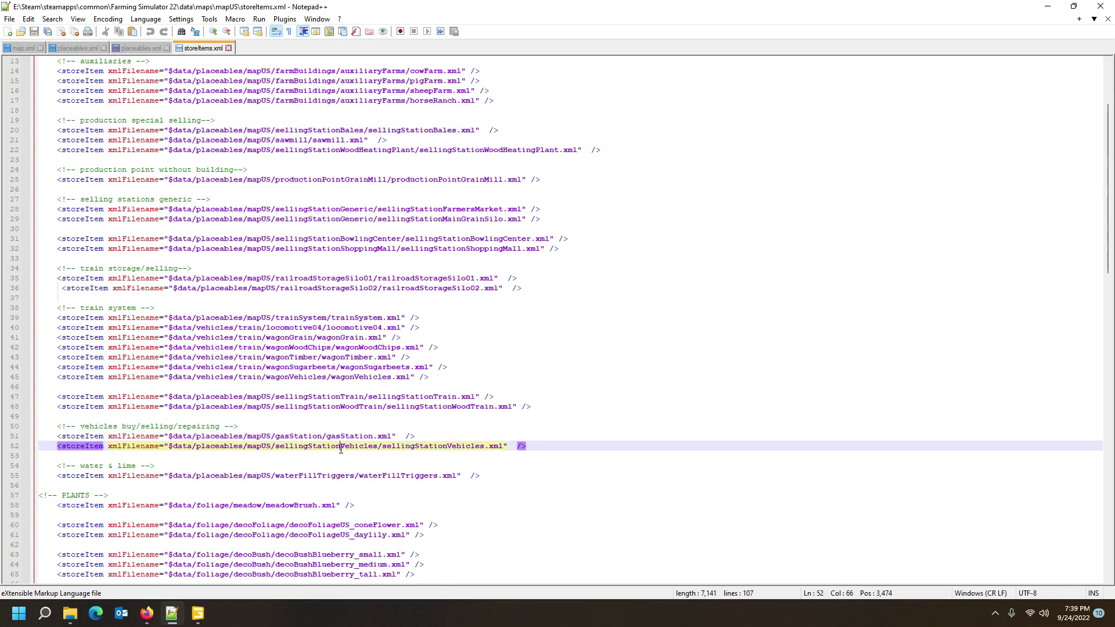
left_click(12, 447)
key("ctrl+c")
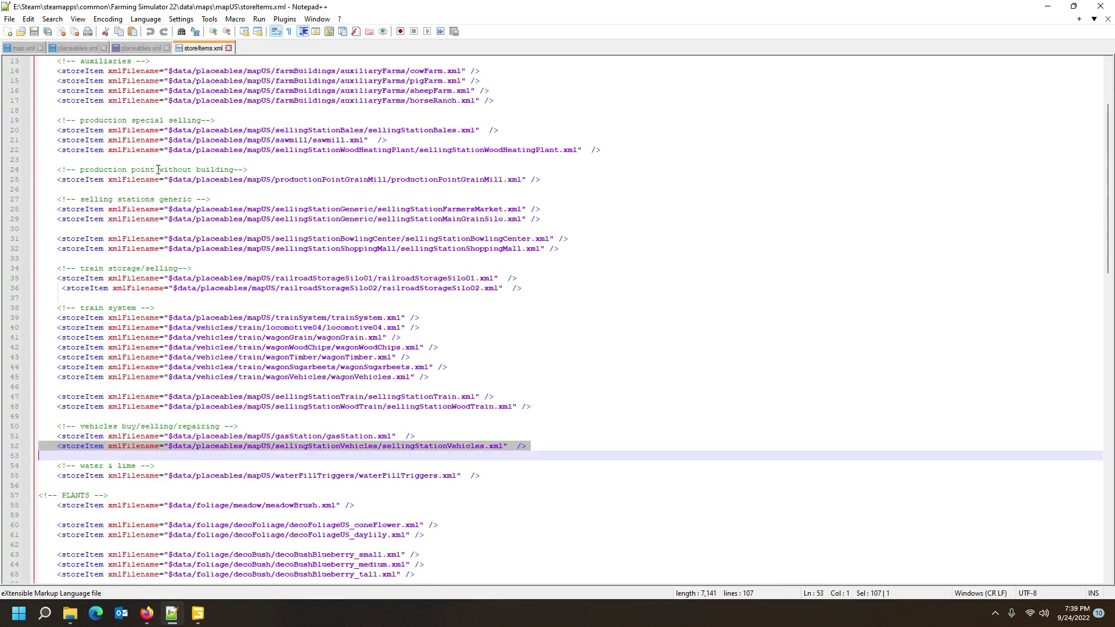
- Open the StartMap mapAlpine storeItems.xml and paste the copied sellingStationVehicles line below the opening storeItems tag
mouse_move(70, 614)
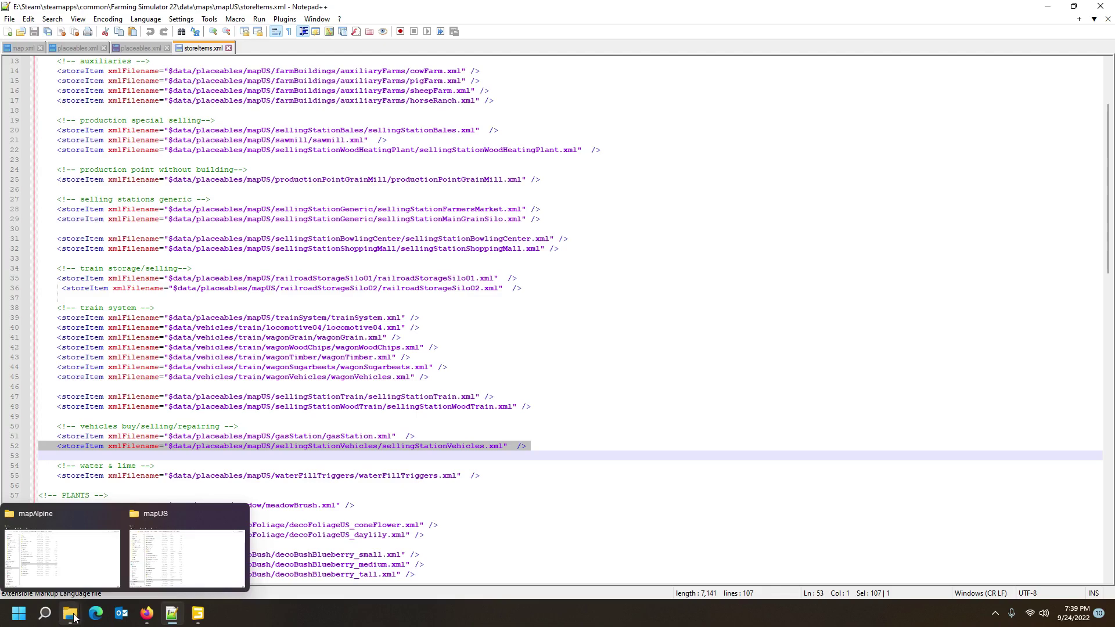
left_click(64, 583)
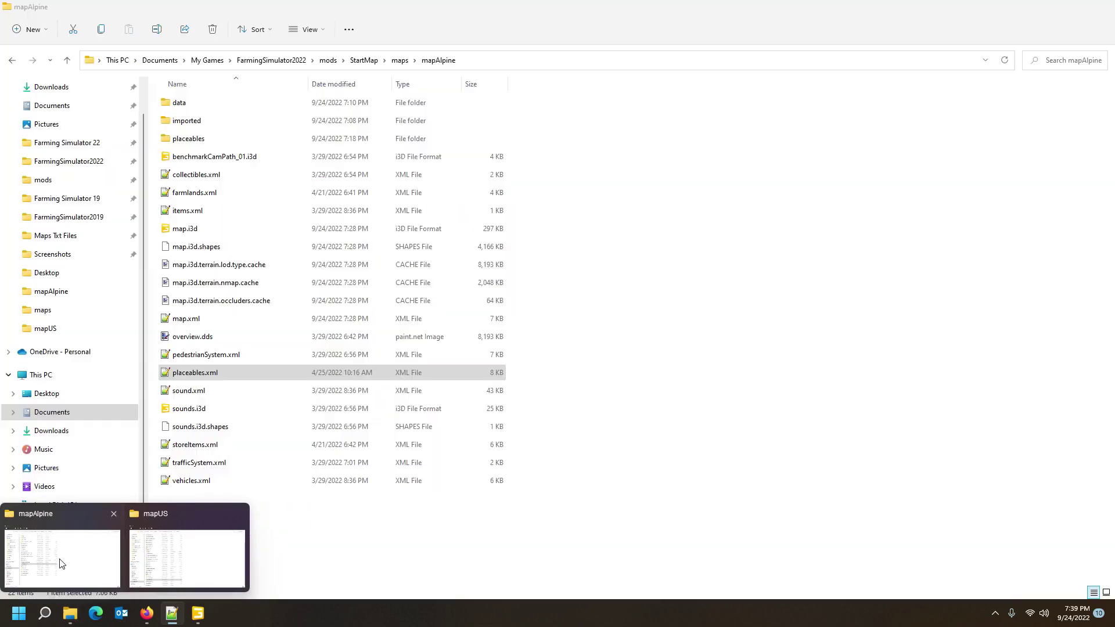
double_click(203, 446)
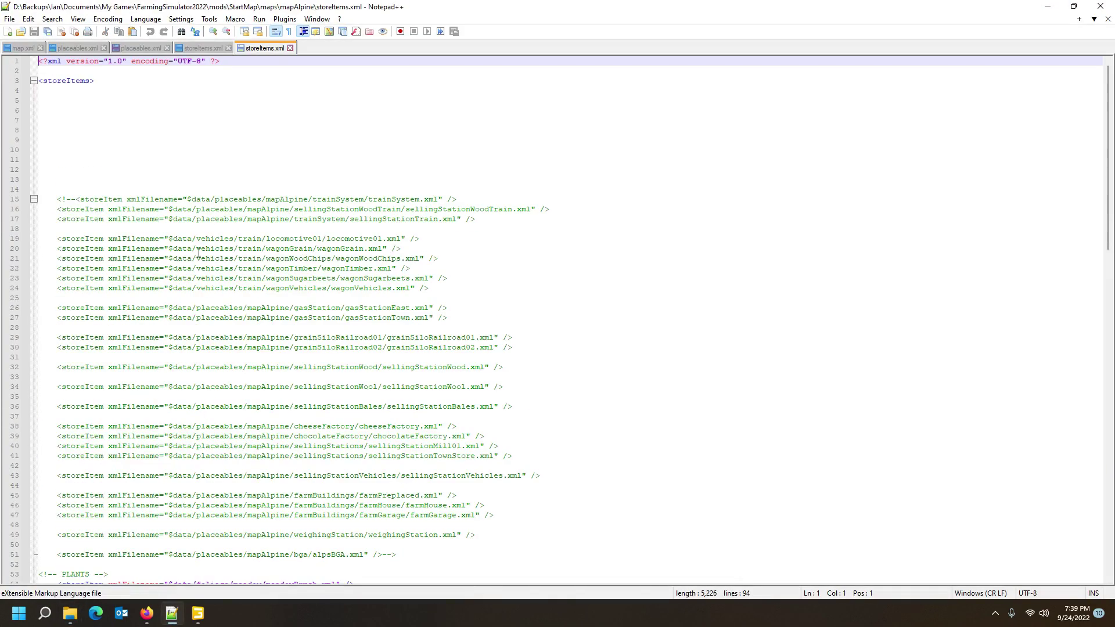
left_click(43, 101)
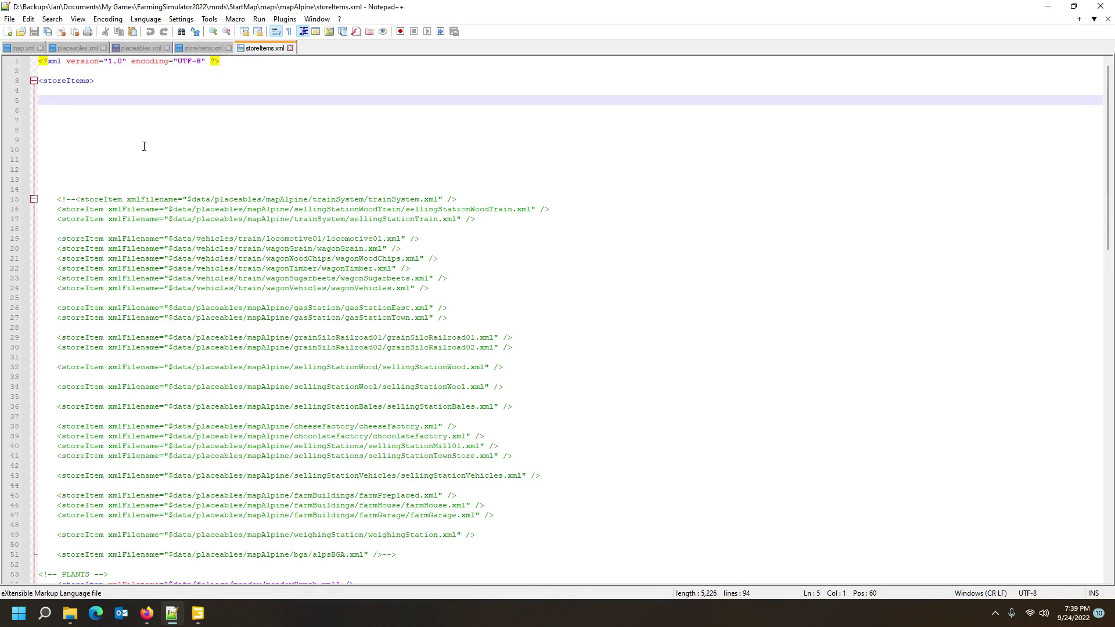
key("ctrl+v")
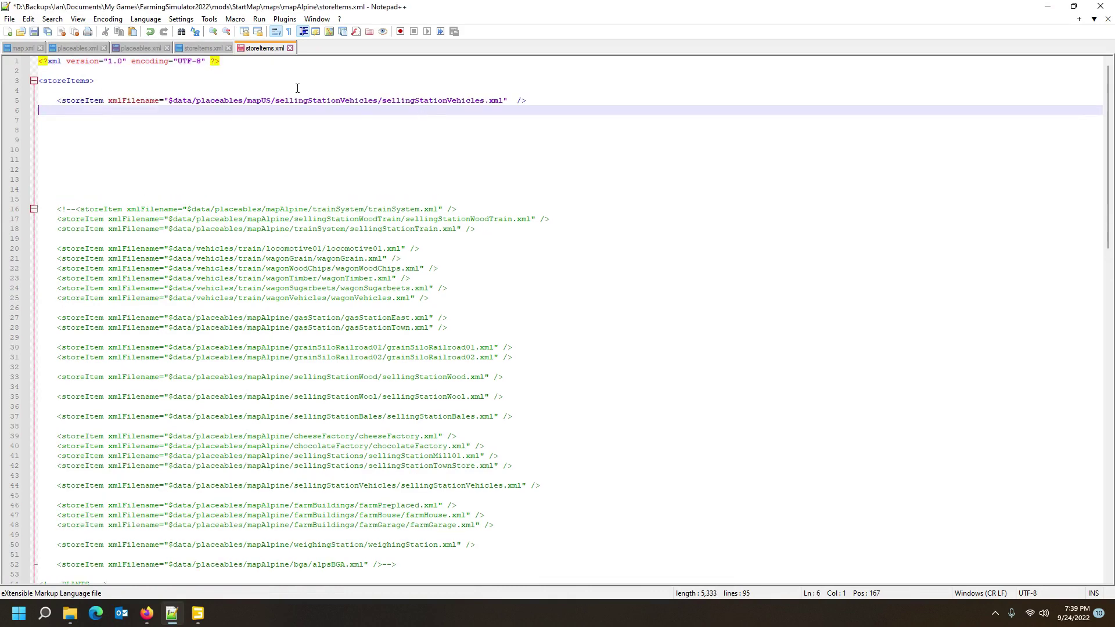
- Open StartMap's modDesc.xml and insert blank lines between the closing maps tag and the closing modDesc tag
mouse_move(69, 613)
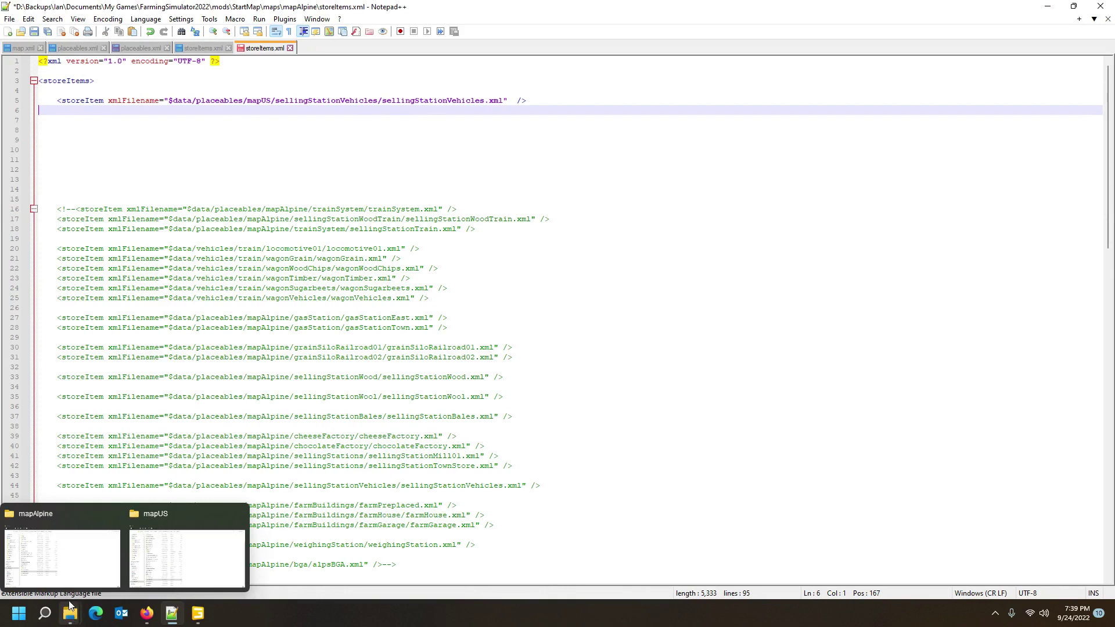
left_click(40, 513)
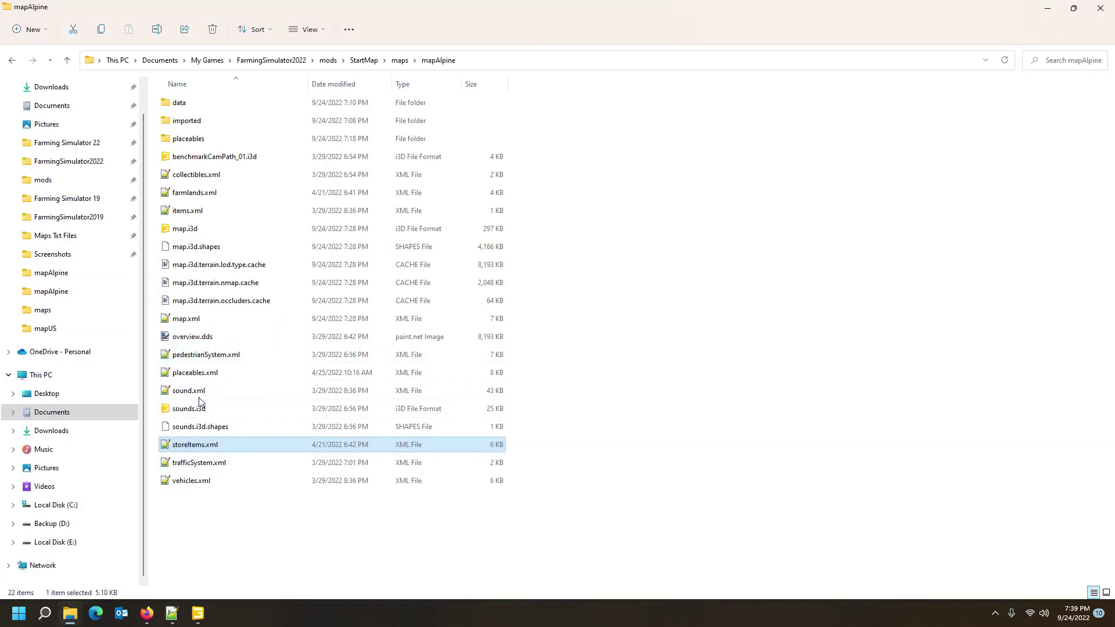
left_click(364, 61)
double_click(311, 127)
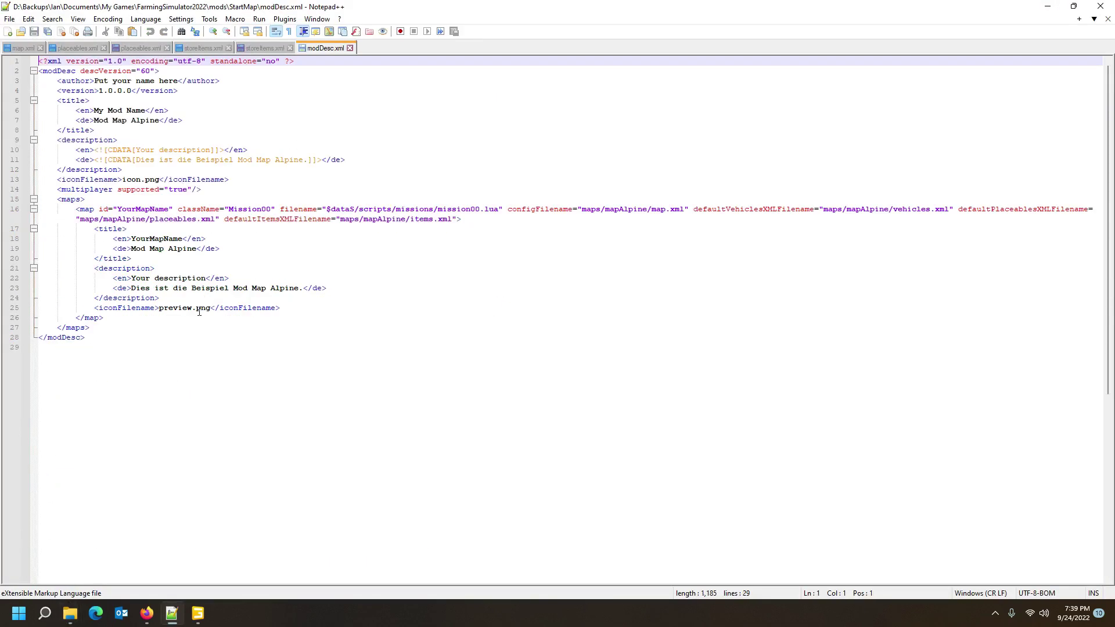
left_click(92, 328)
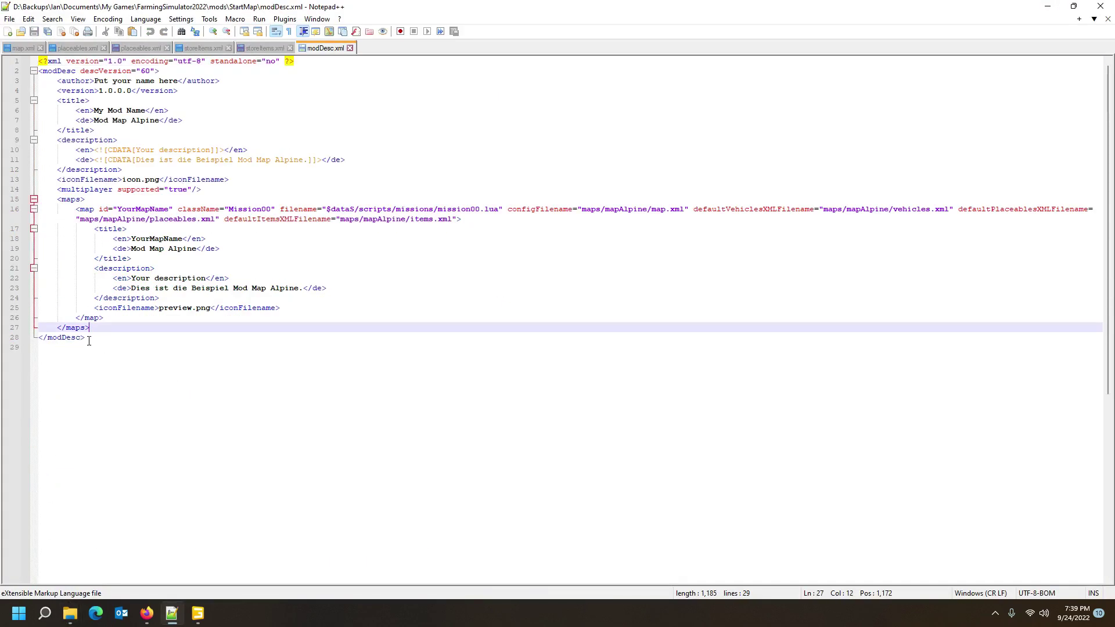
key("Return")
key("Return")
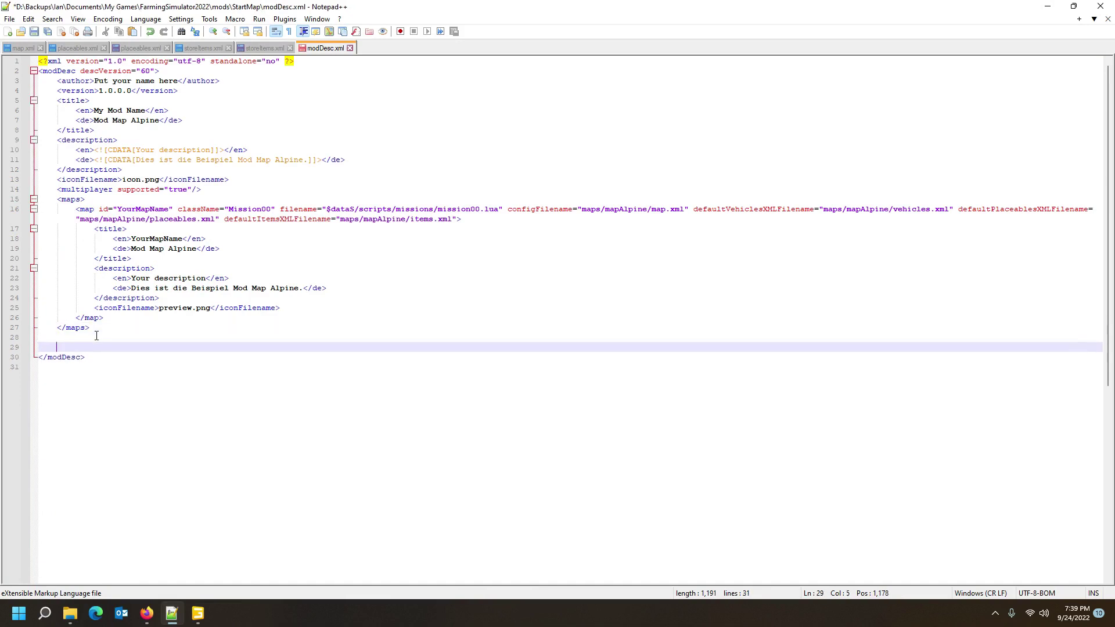
key("Up")
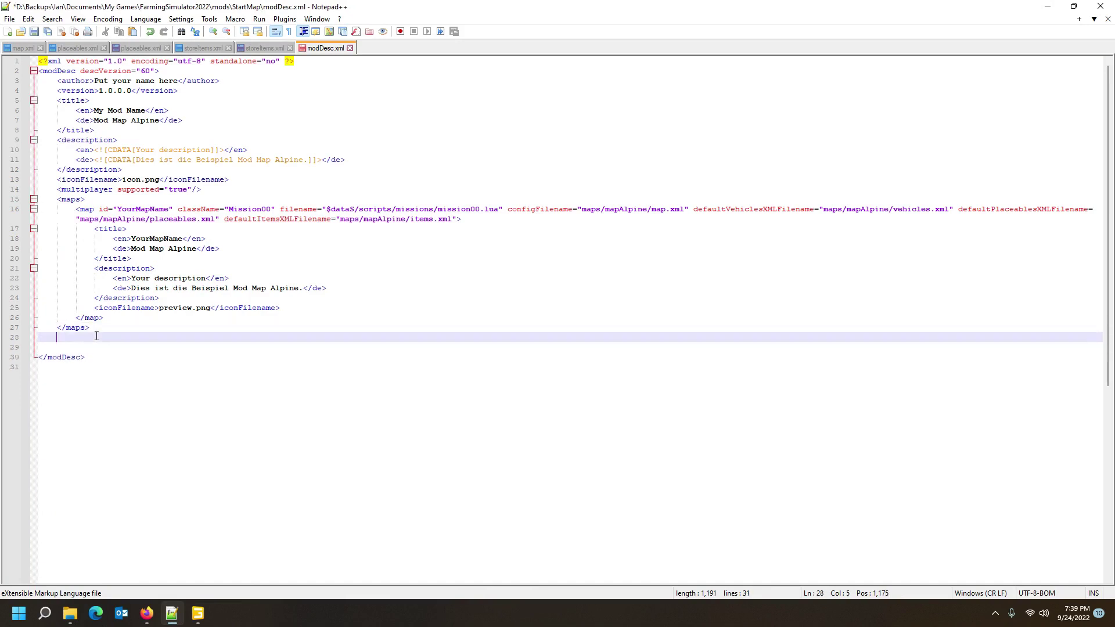
key("Return")
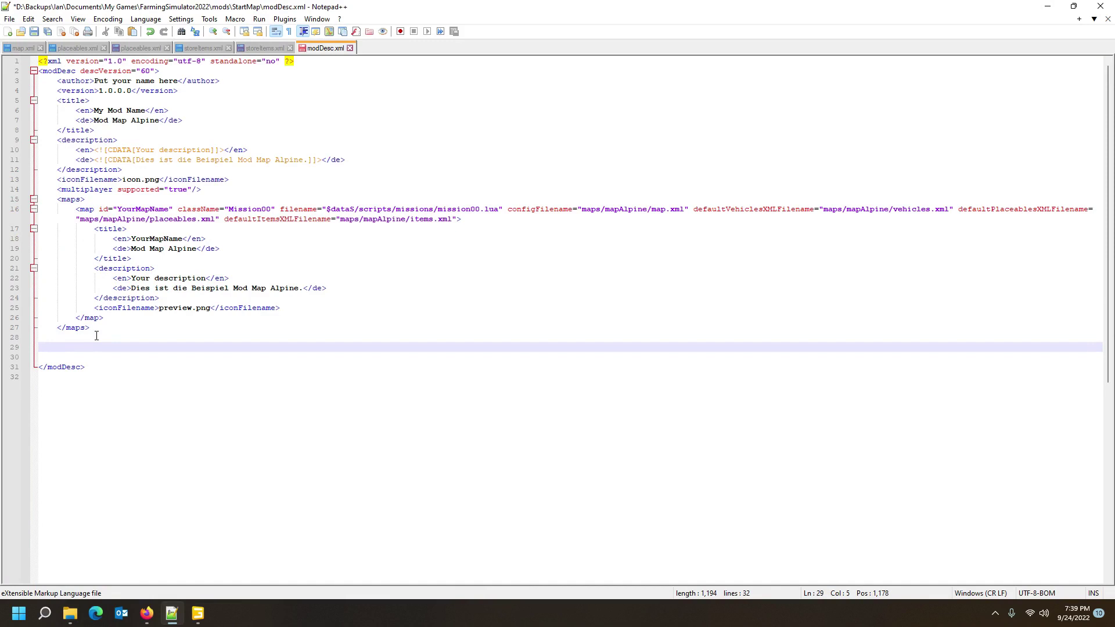
key("Home")
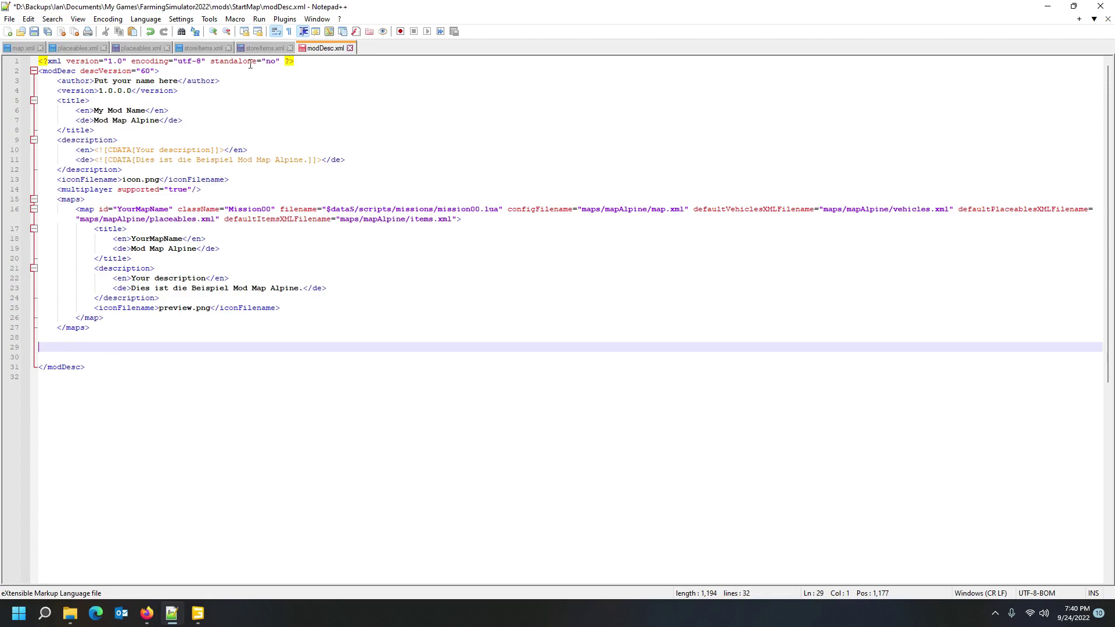
- Copy the opening storeItems tag and the sellingStationVehicles line from StartMap's storeItems.xml into modDesc.xml below the maps section
left_click(263, 48)
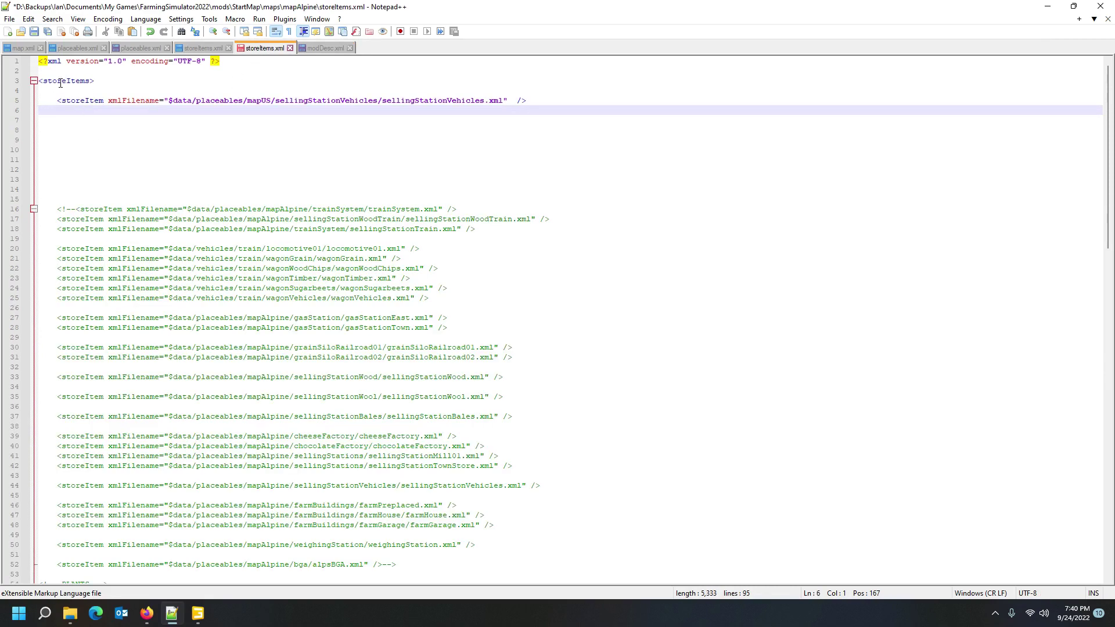
left_click_drag(38, 81, 572, 109)
key("ctrl+c")
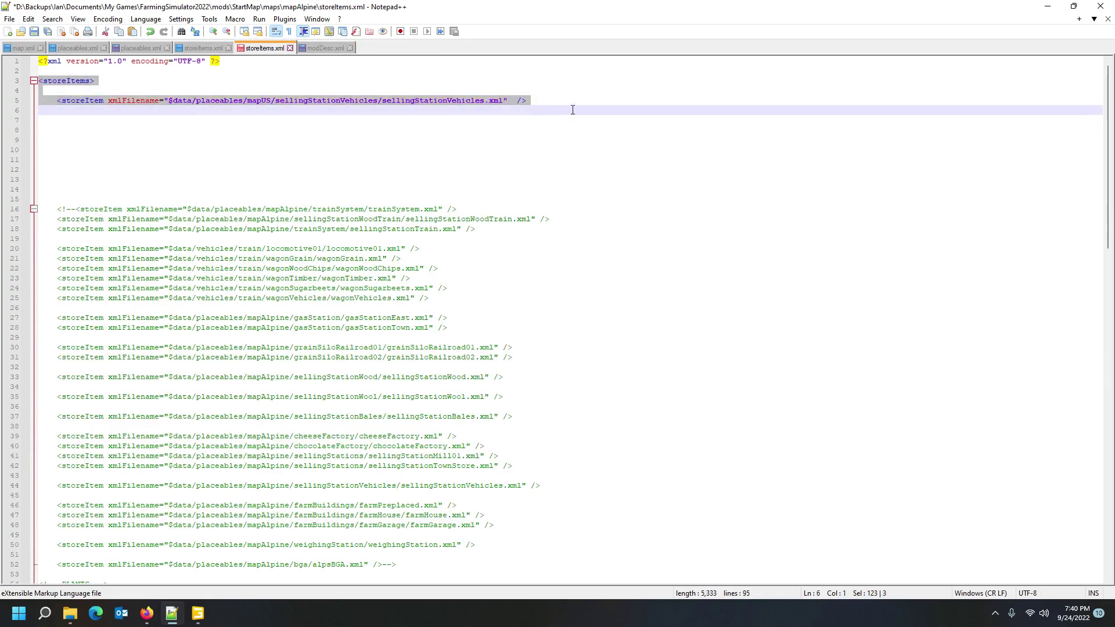
left_click(323, 49)
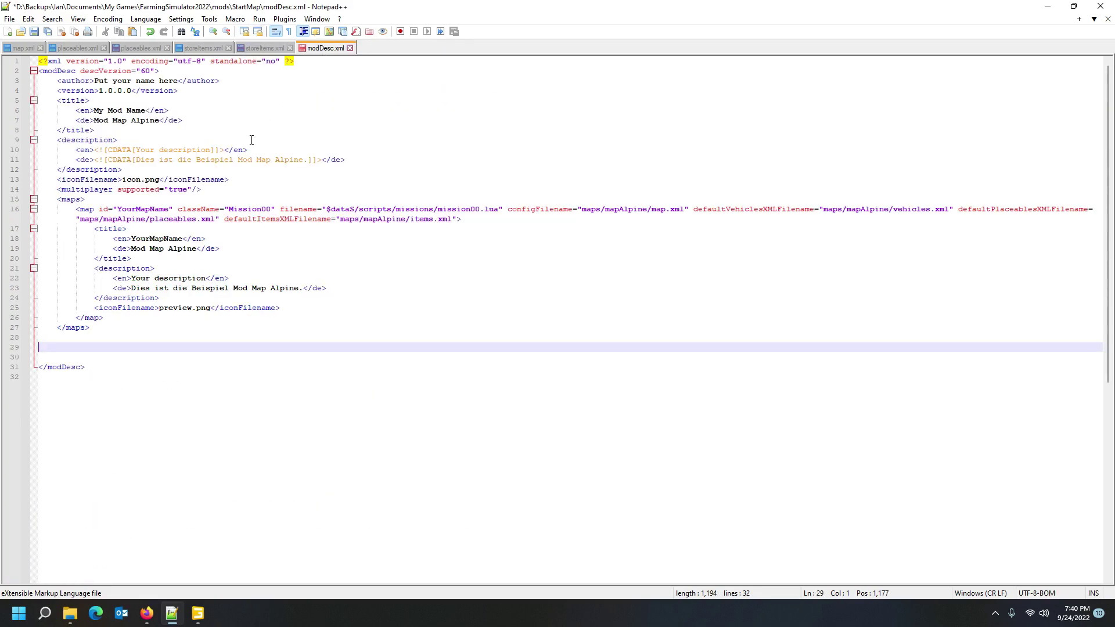
key("ctrl+v")
left_click(62, 346)
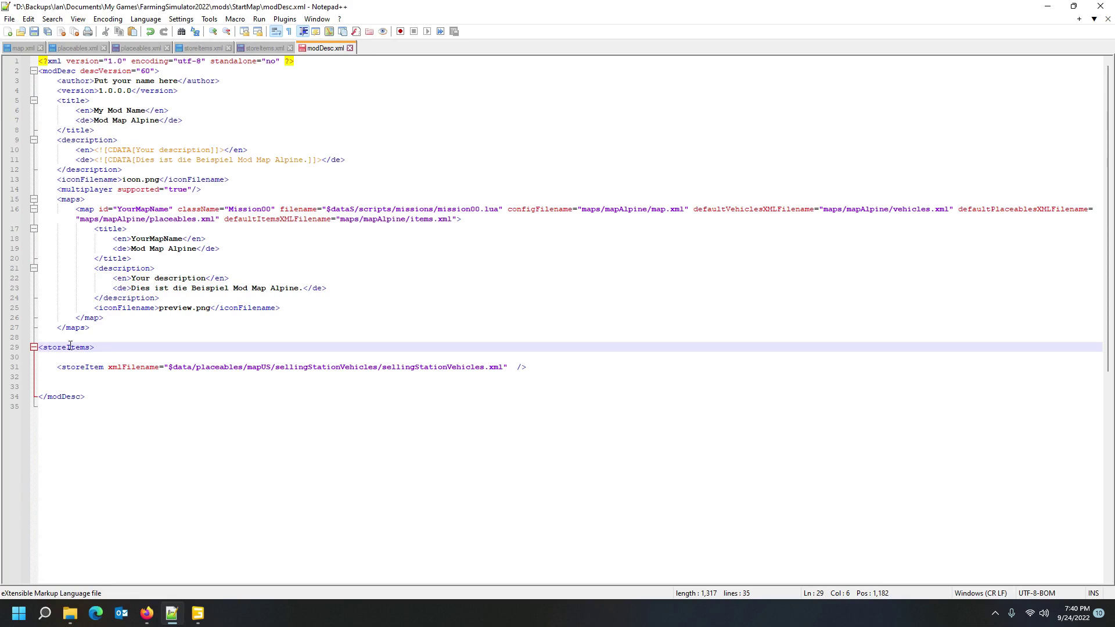
left_click(66, 348)
left_click(71, 327)
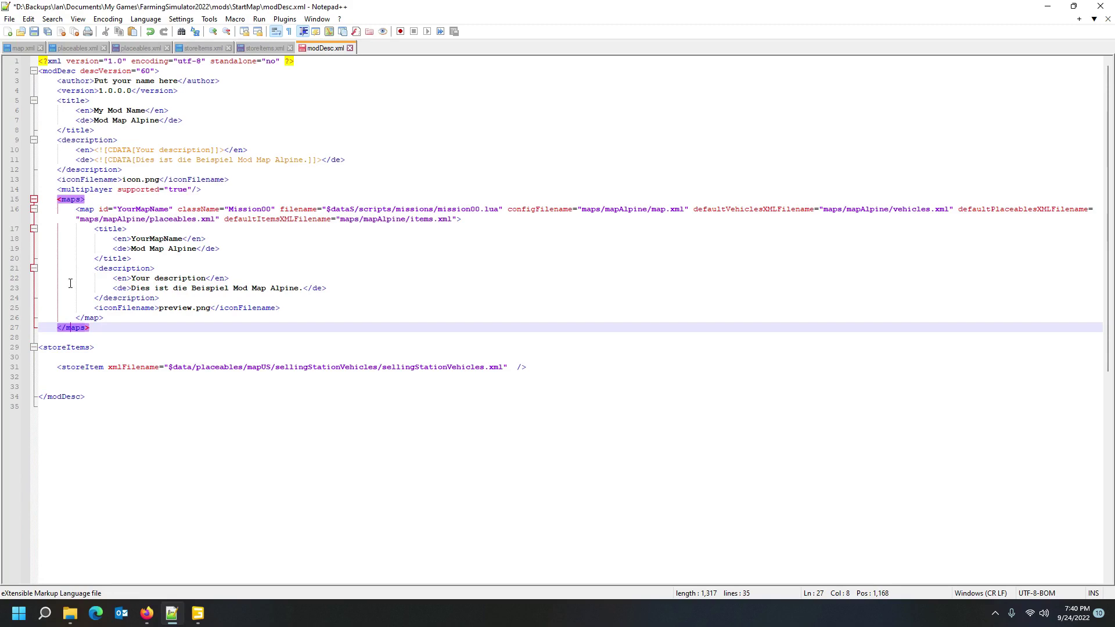
left_click(66, 348)
- Copy the closing storeItems tag from StartMap's storeItems.xml into modDesc.xml below the sellingStationVehicles line
left_click(260, 49)
scroll(221, 326, "down", 20)
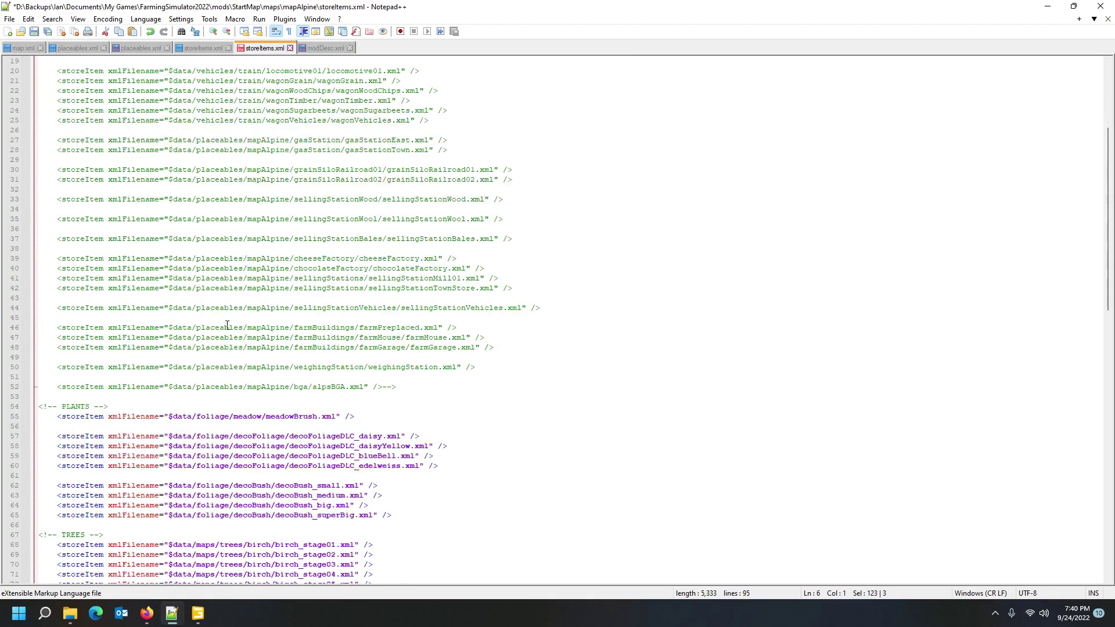
left_click(7, 299)
key("ctrl+c")
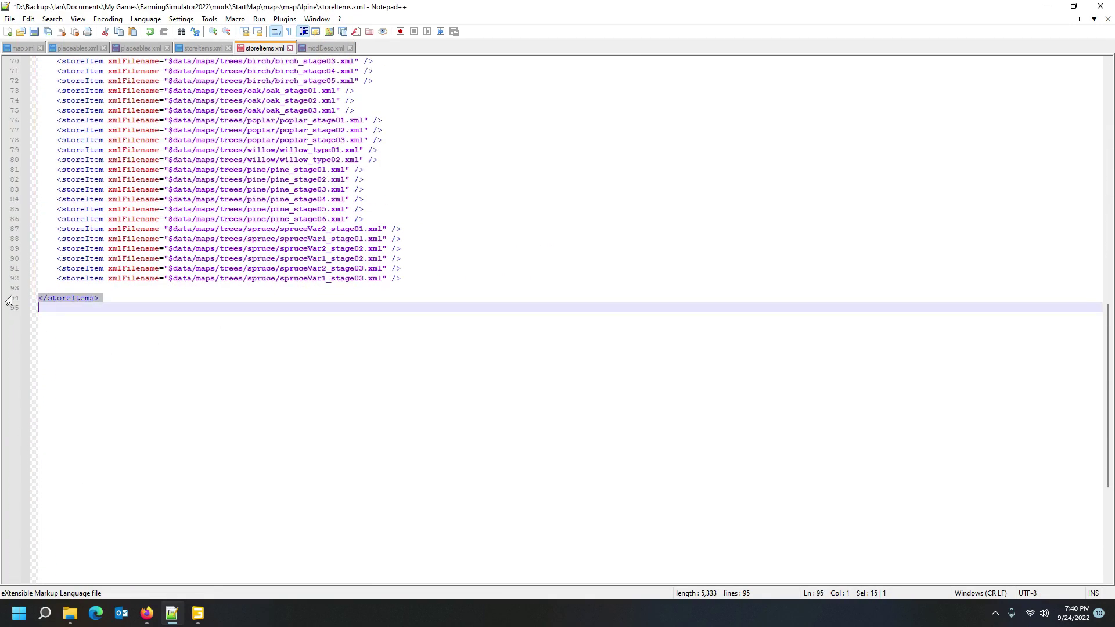
left_click(328, 50)
left_click(46, 383)
key("ctrl+v")
left_click(72, 377)
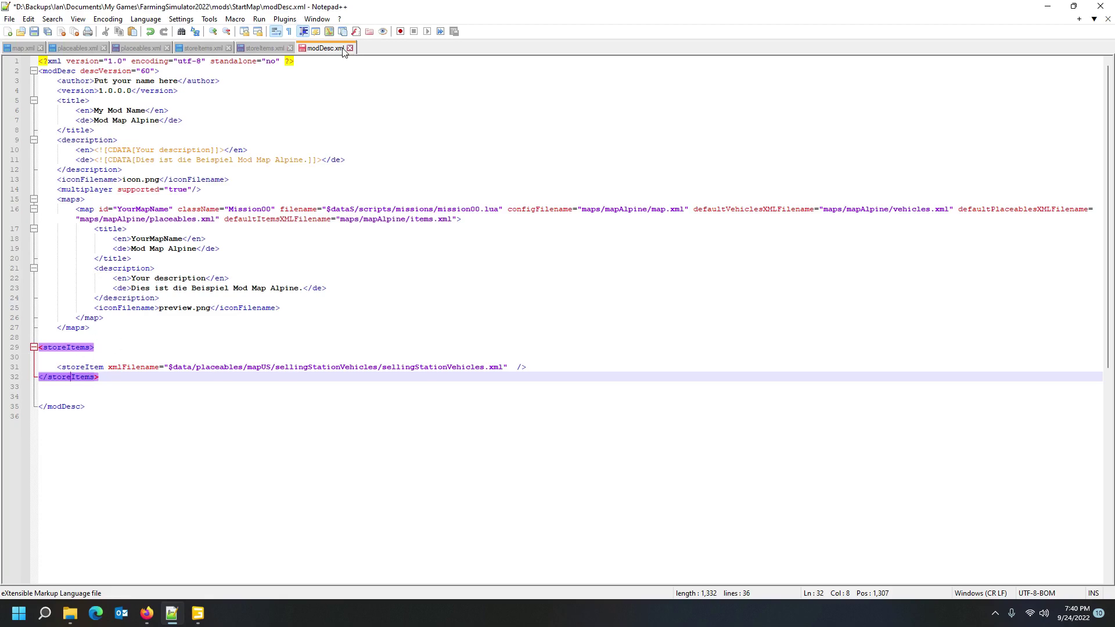
- Delete the sellingStationVehicles line and several blank lines below it from StartMap's storeItems.xml
left_click(265, 48)
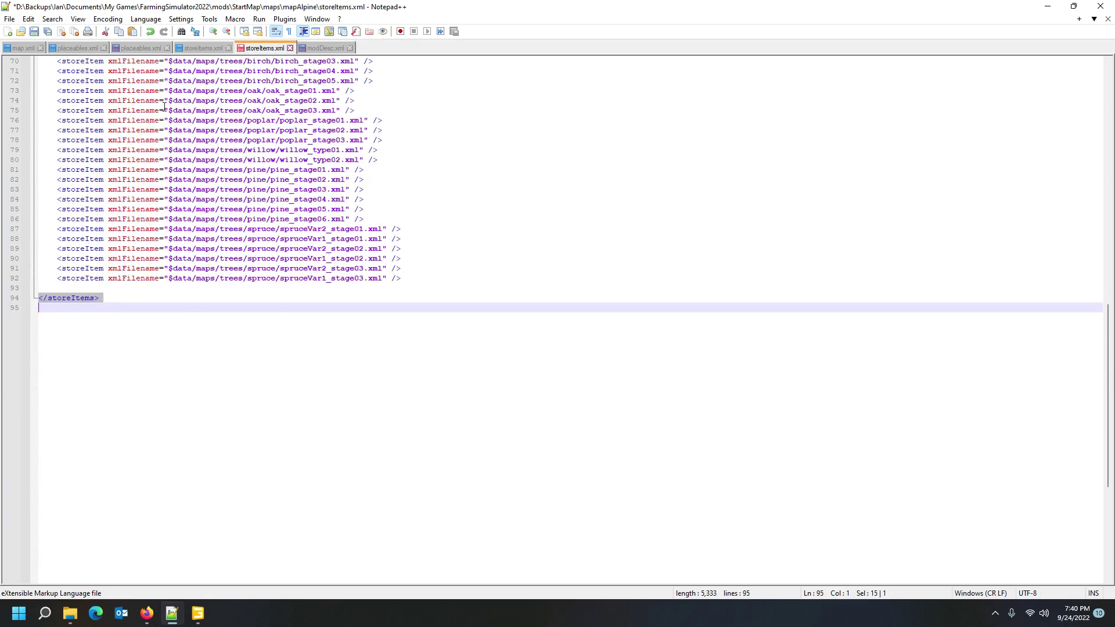
scroll(184, 261, "up", 14)
scroll(184, 261, "up", 10)
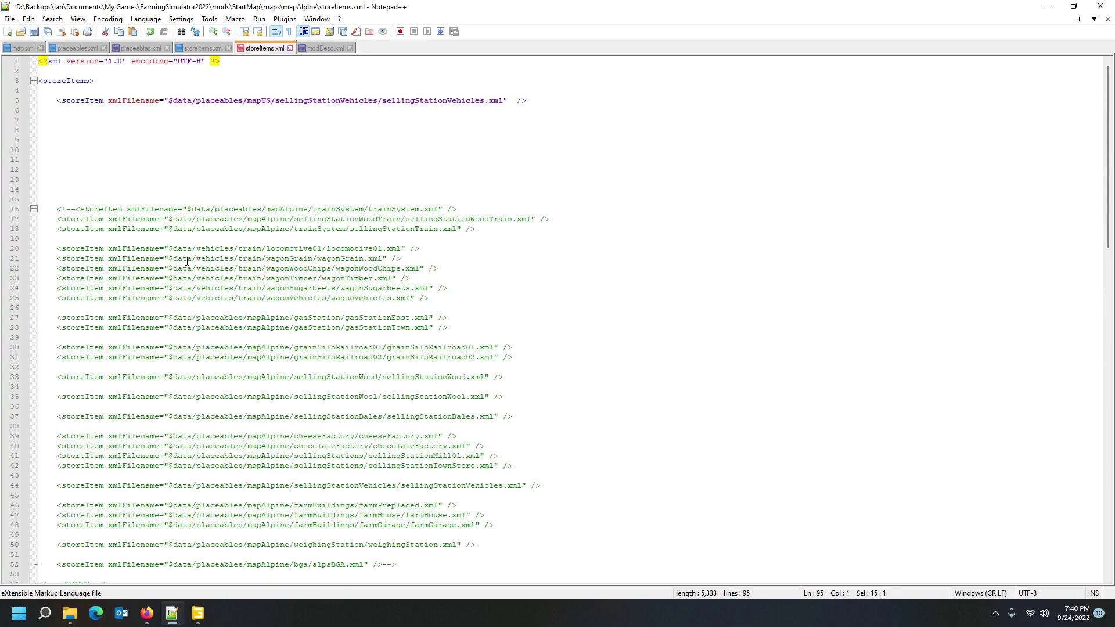
scroll(187, 261, "down", 16)
scroll(230, 219, "up", 16)
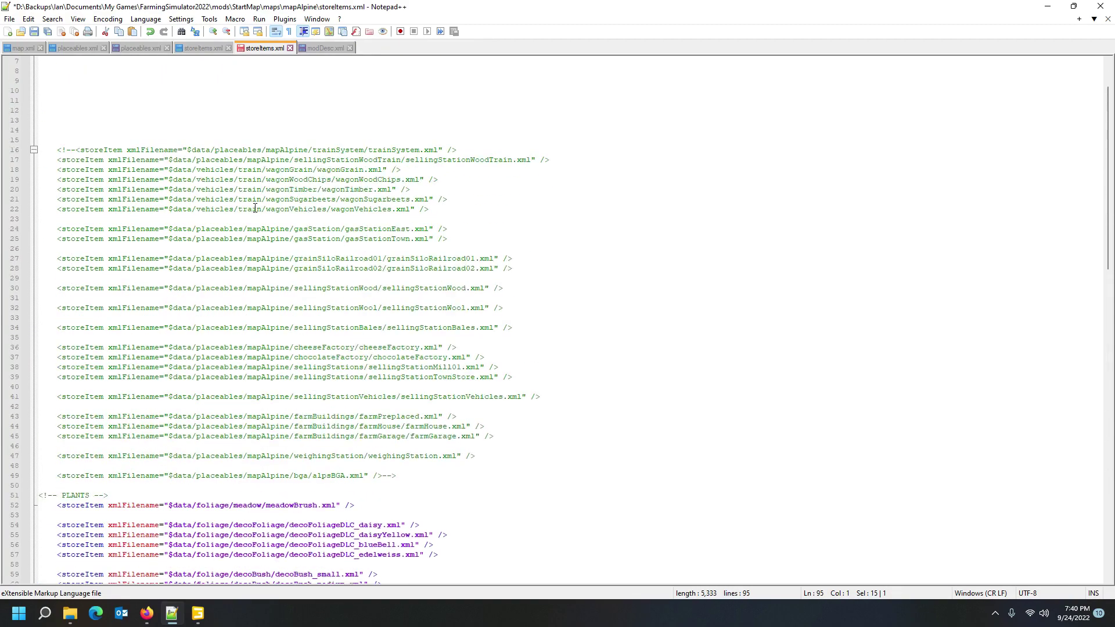
left_click(14, 102)
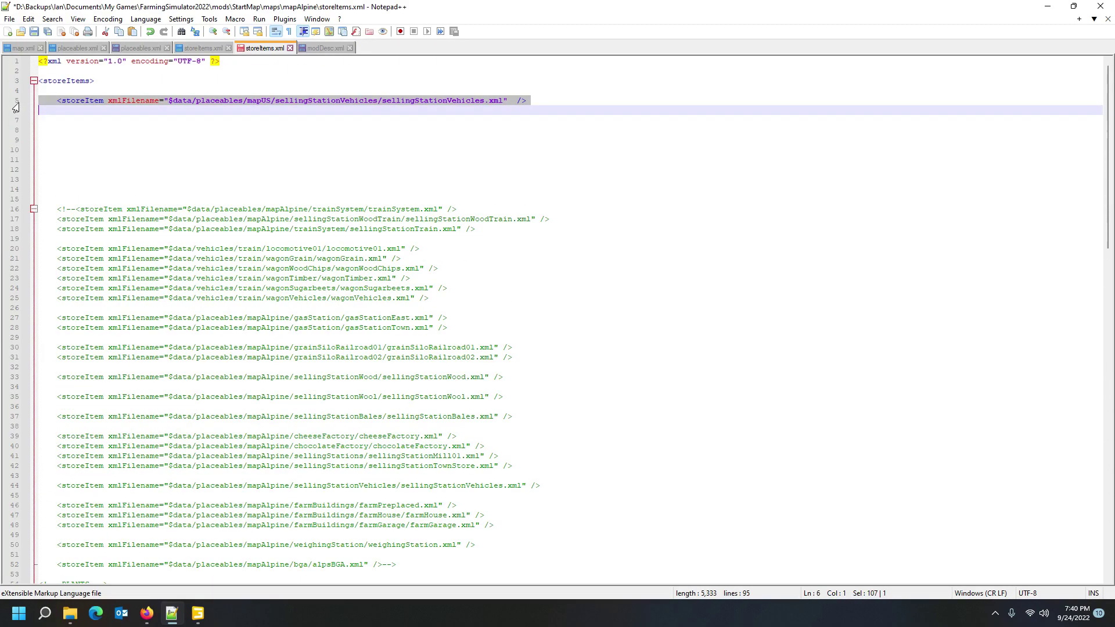
key("Delete")
key("Delete")
key("Delete")
key("Delete")
key("Delete")
key("Delete")
key("Delete")
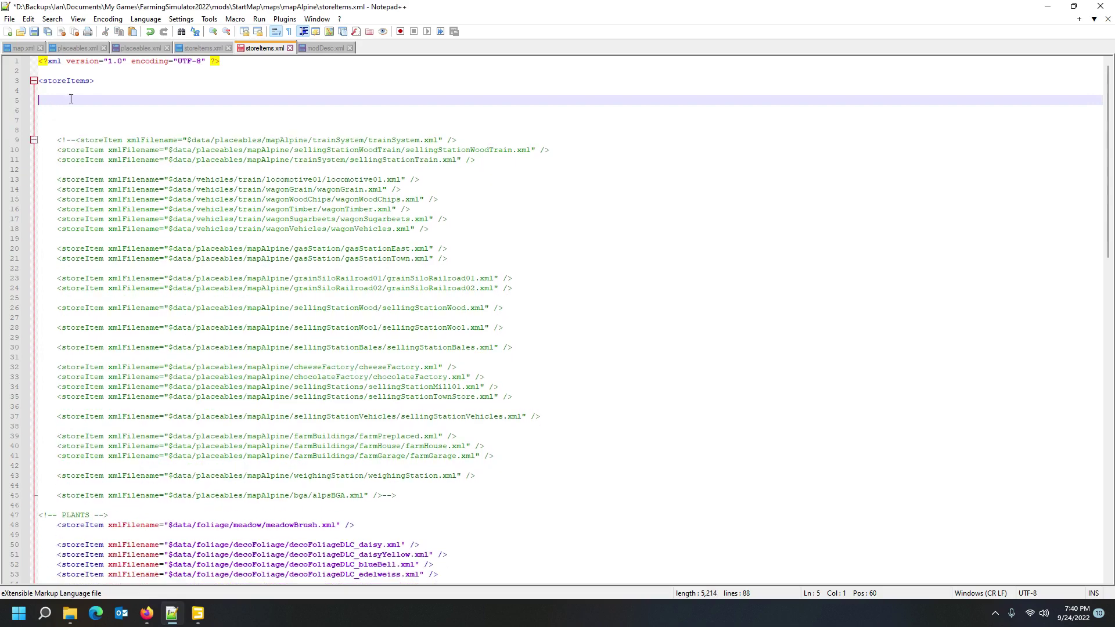
- Save StartMap's storeItems.xml, check the storeItems section added to modDesc.xml, and save modDesc.xml
left_click(35, 31)
left_click(323, 48)
left_click(65, 358)
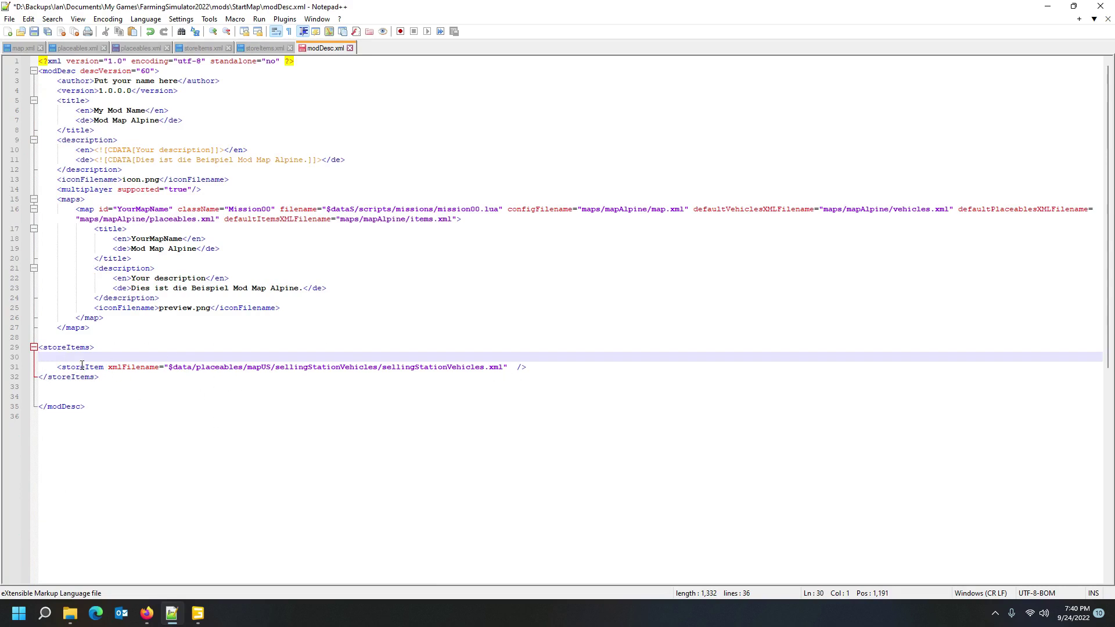
left_click(81, 367)
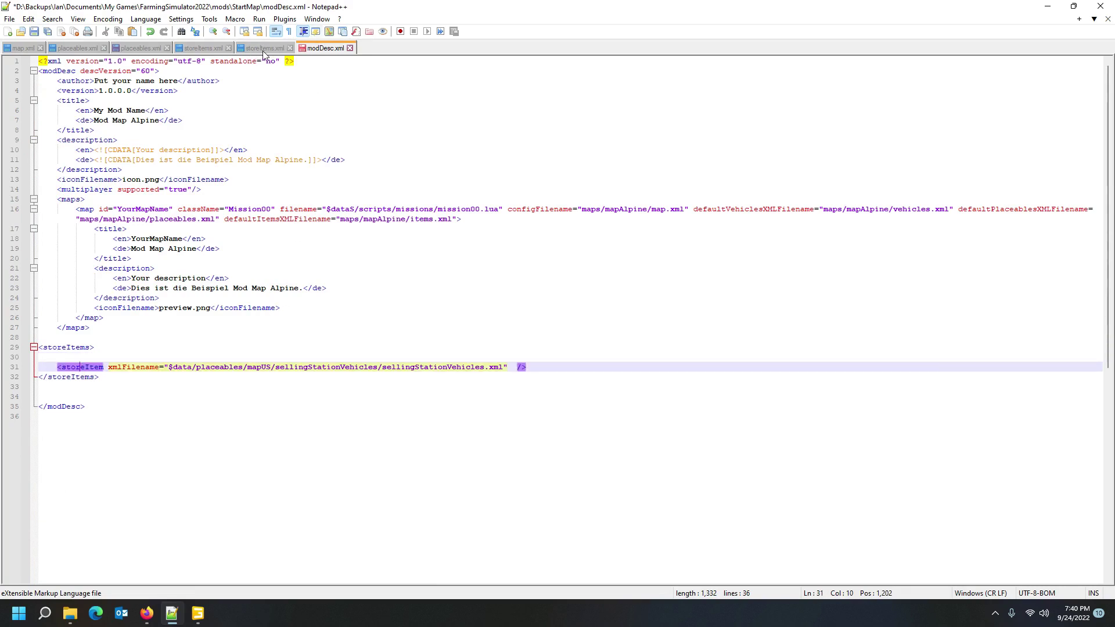
left_click(34, 32)
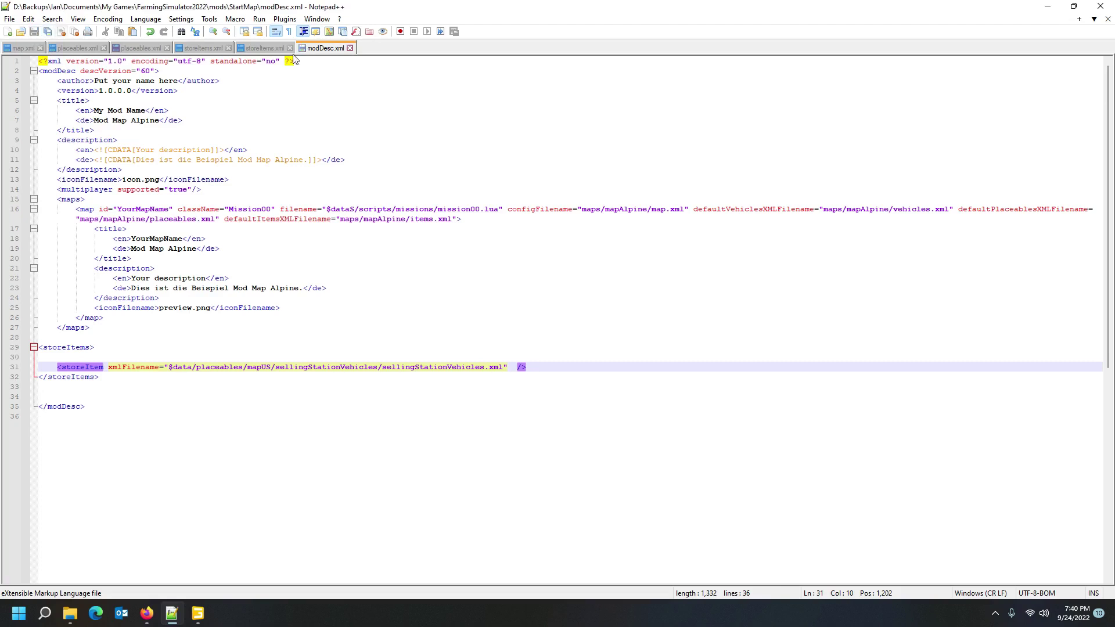
- Close modDesc.xml and both storeItems.xml files, and save StartMap's placeables.xml
left_click(350, 48)
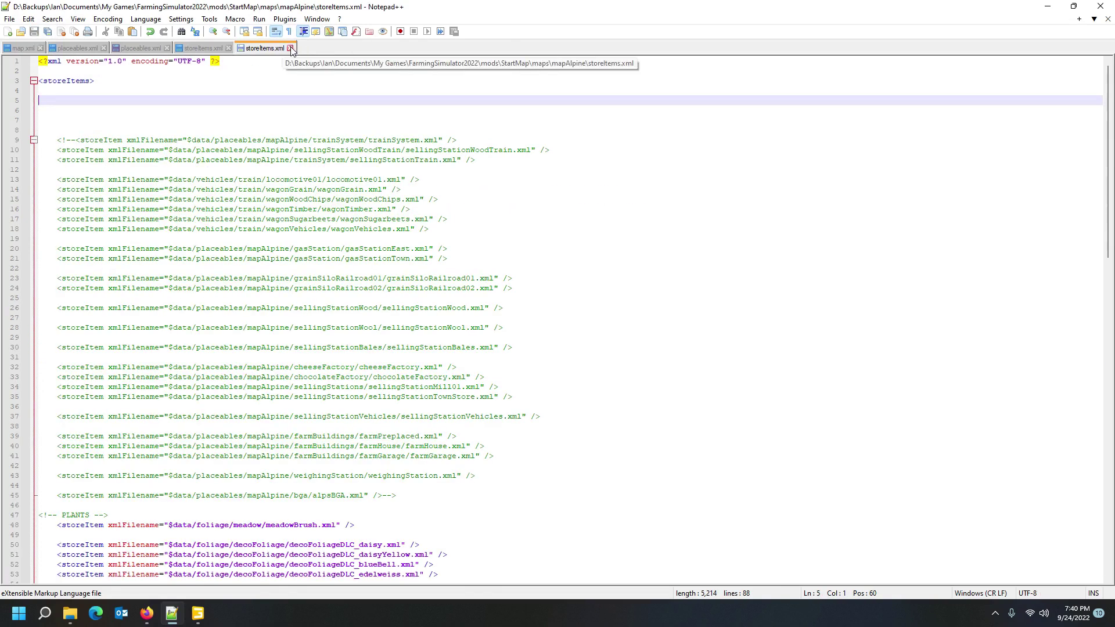
left_click(291, 49)
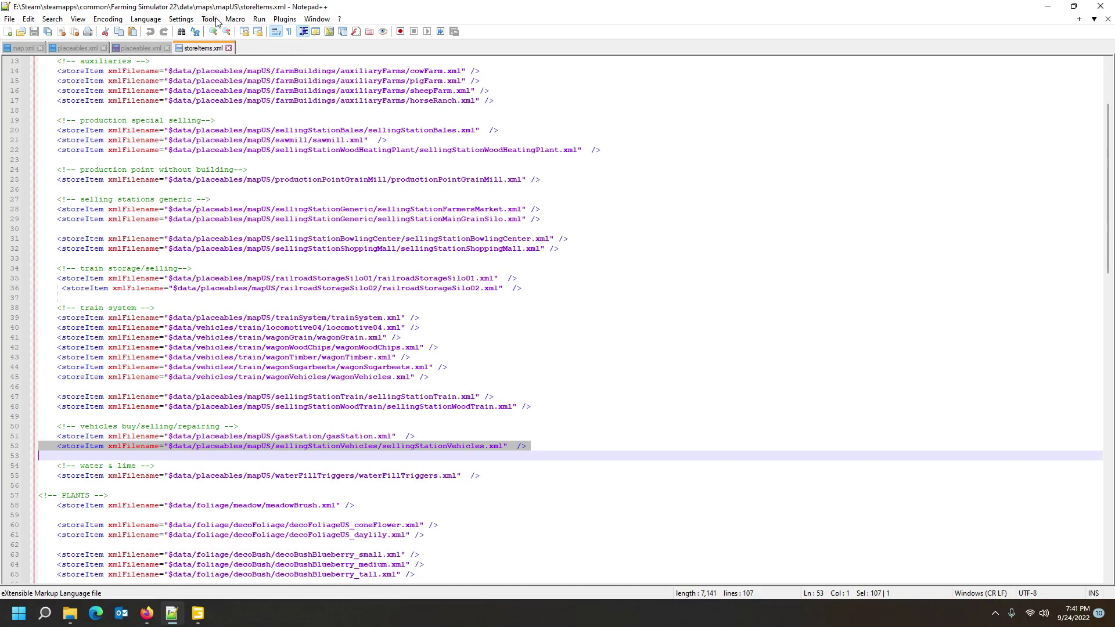
left_click(228, 48)
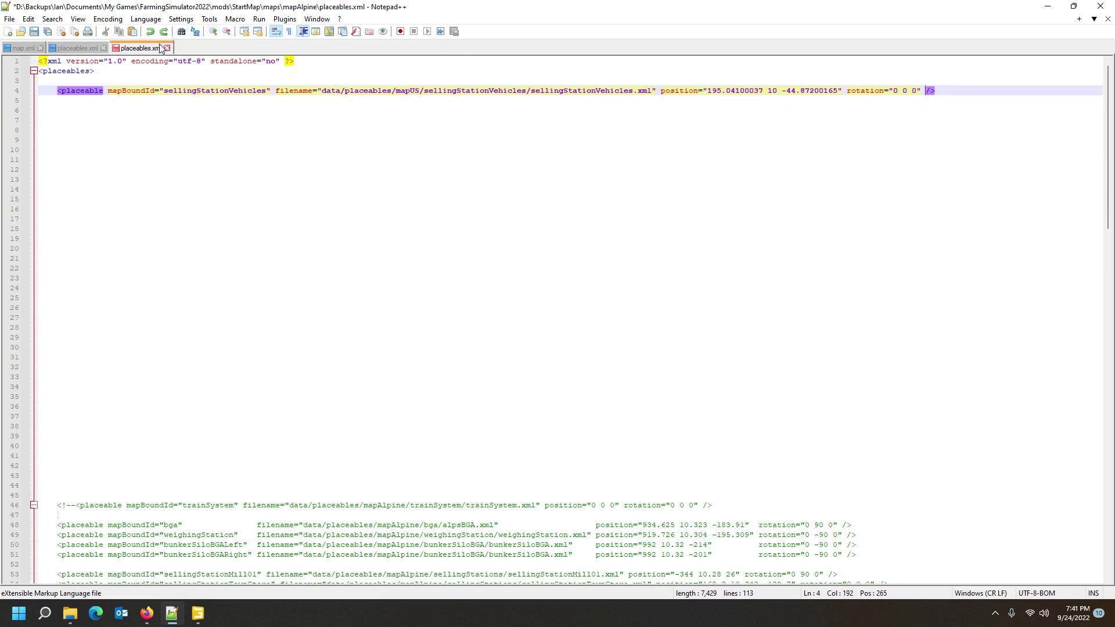
left_click(35, 32)
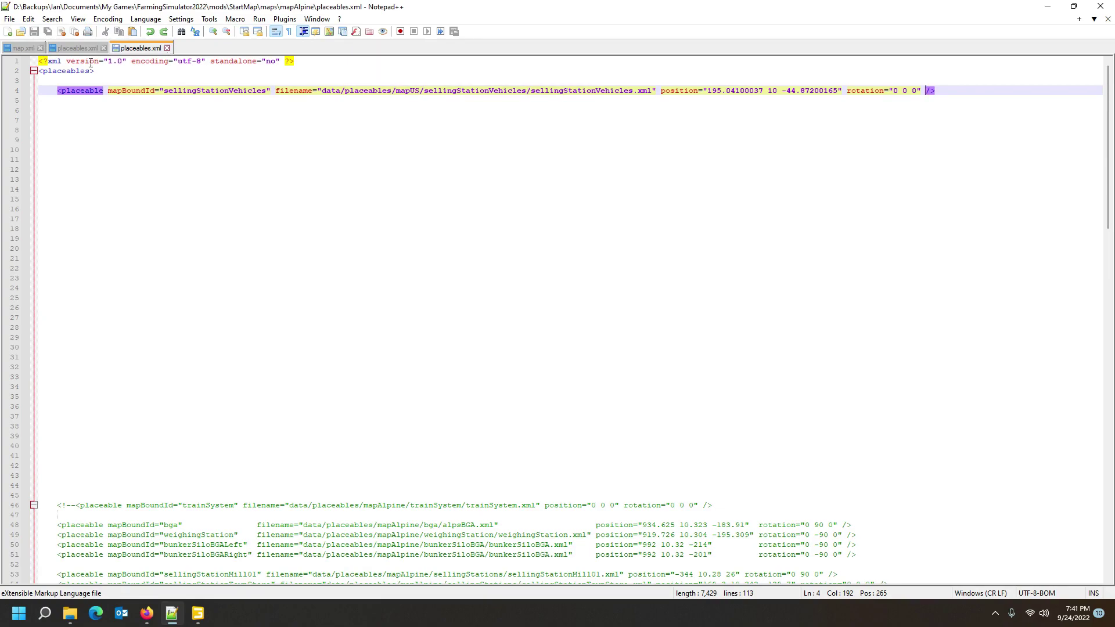
scroll(183, 194, "down", 20)
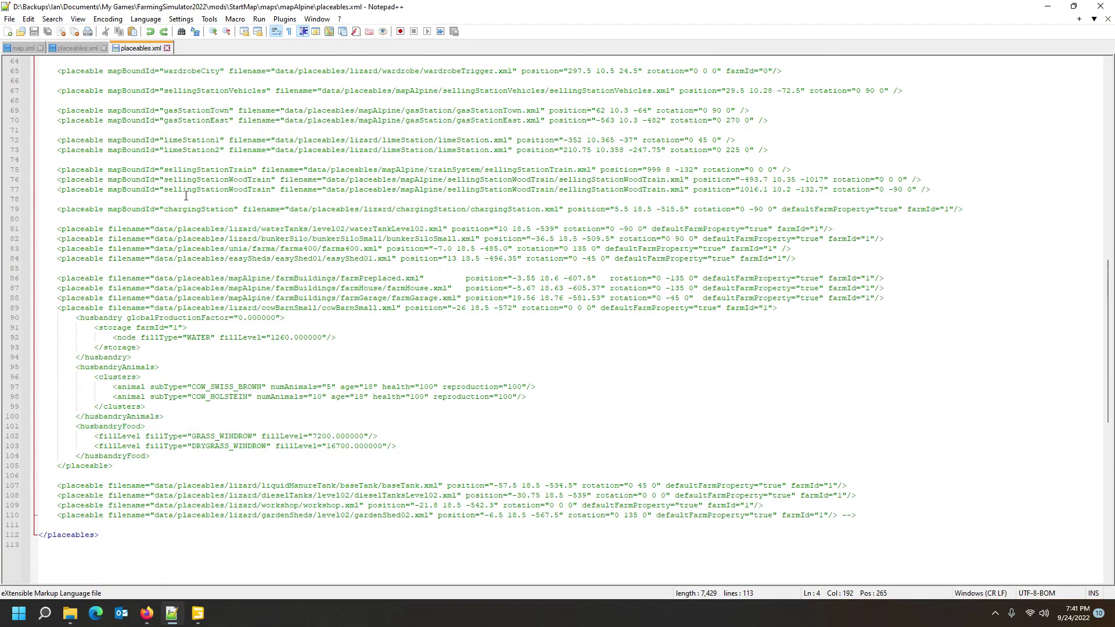
- Switch to GIANTS Editor and delete the sellingStationVehicles object from the map's scenegraph
left_click(197, 613)
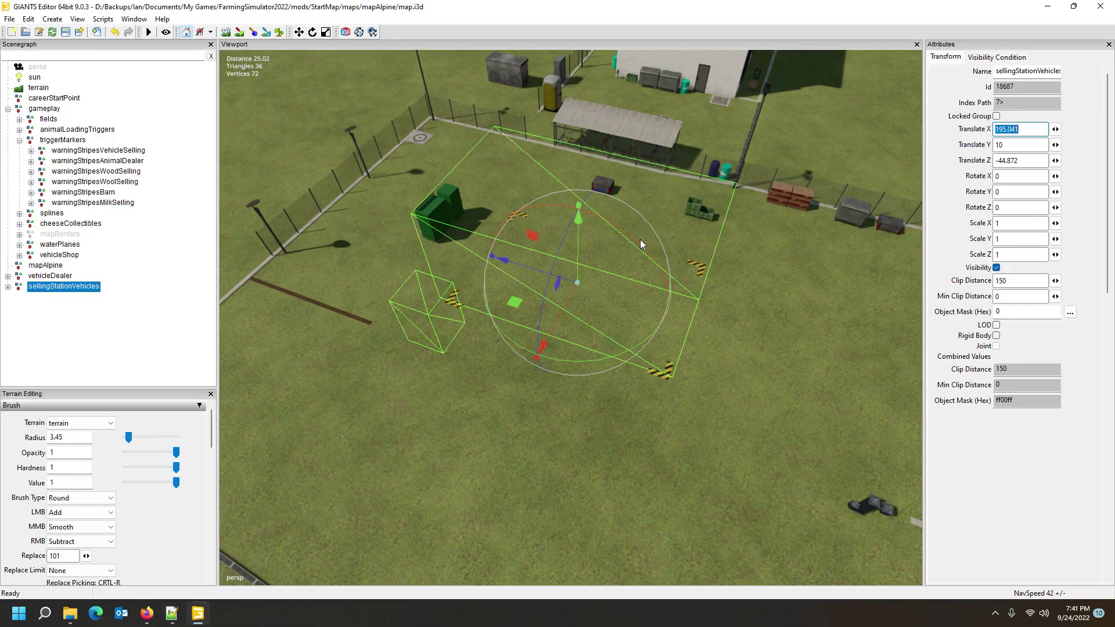
left_click(90, 325)
left_click(63, 291)
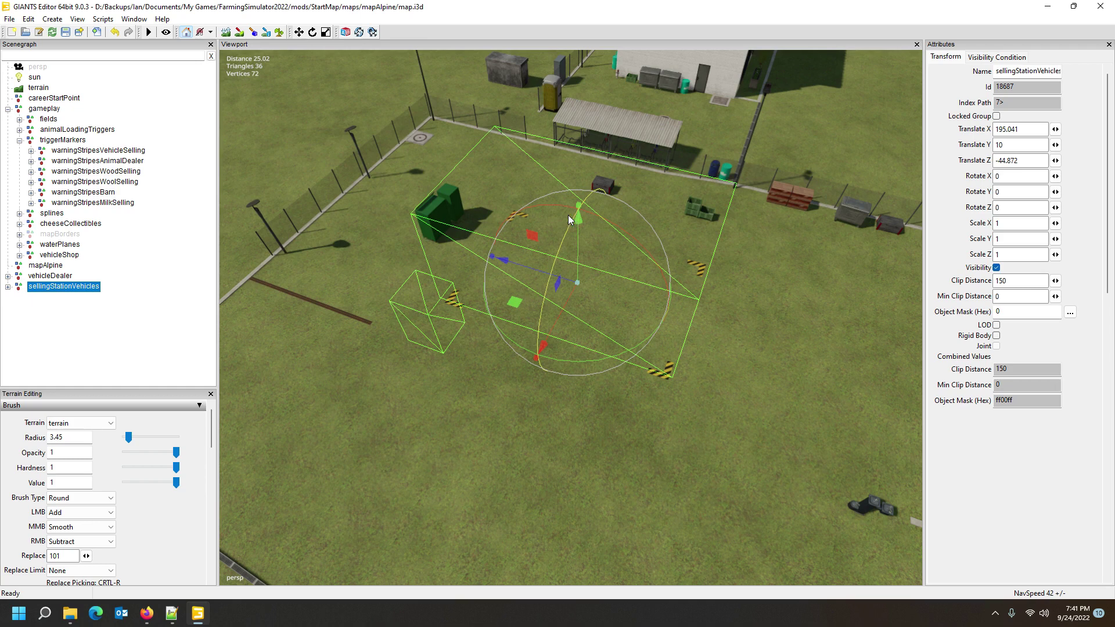
left_click(15, 349)
left_click(51, 290)
key("Delete")
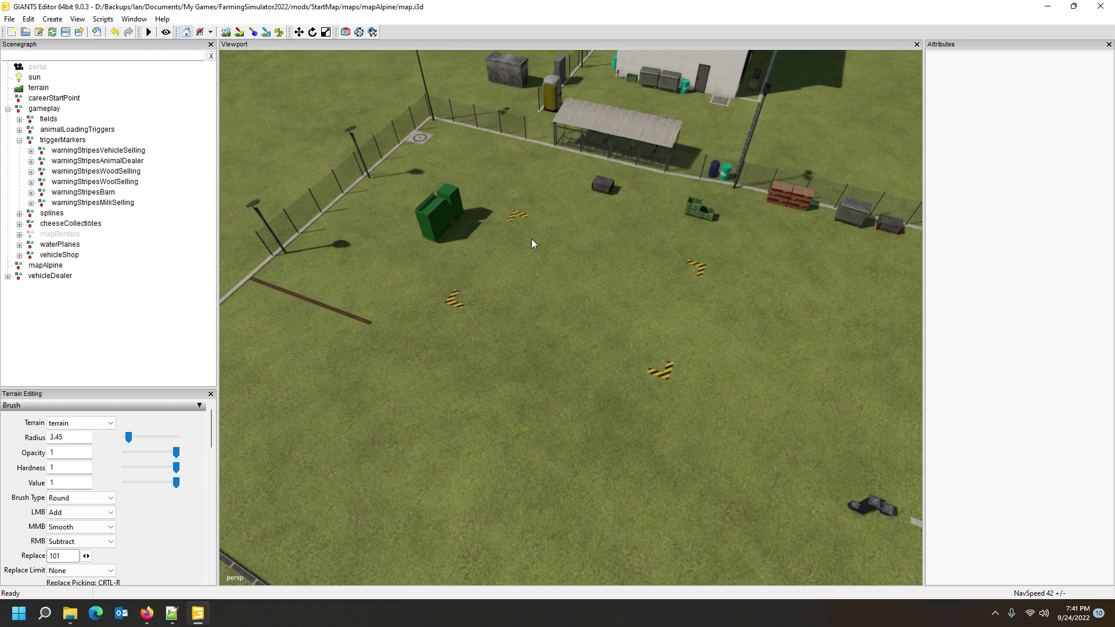
left_click(42, 276)
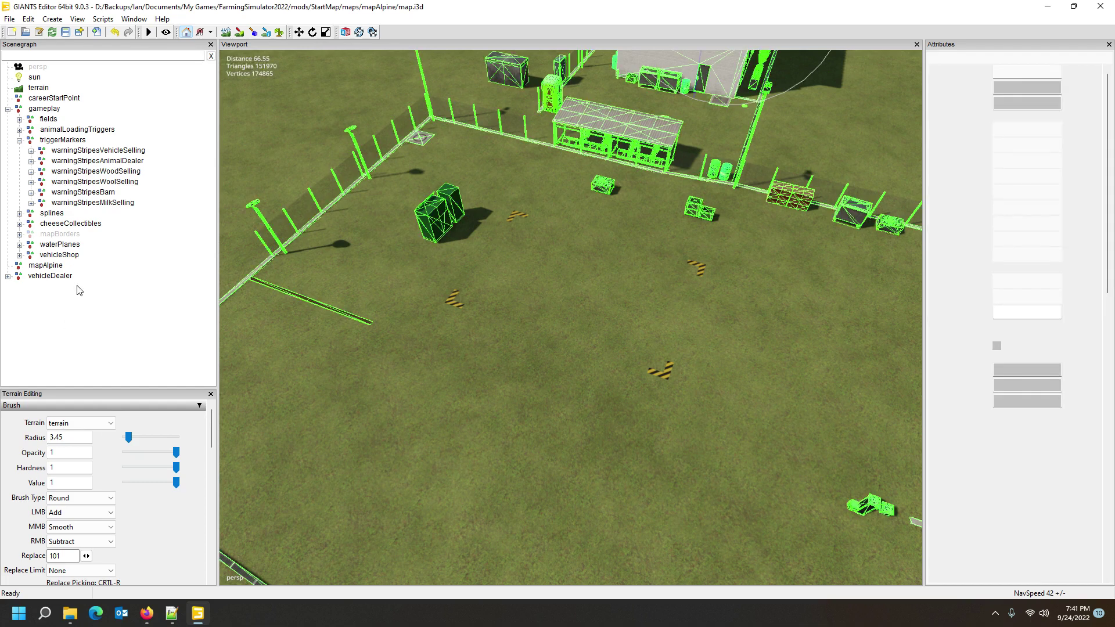
left_click(96, 341)
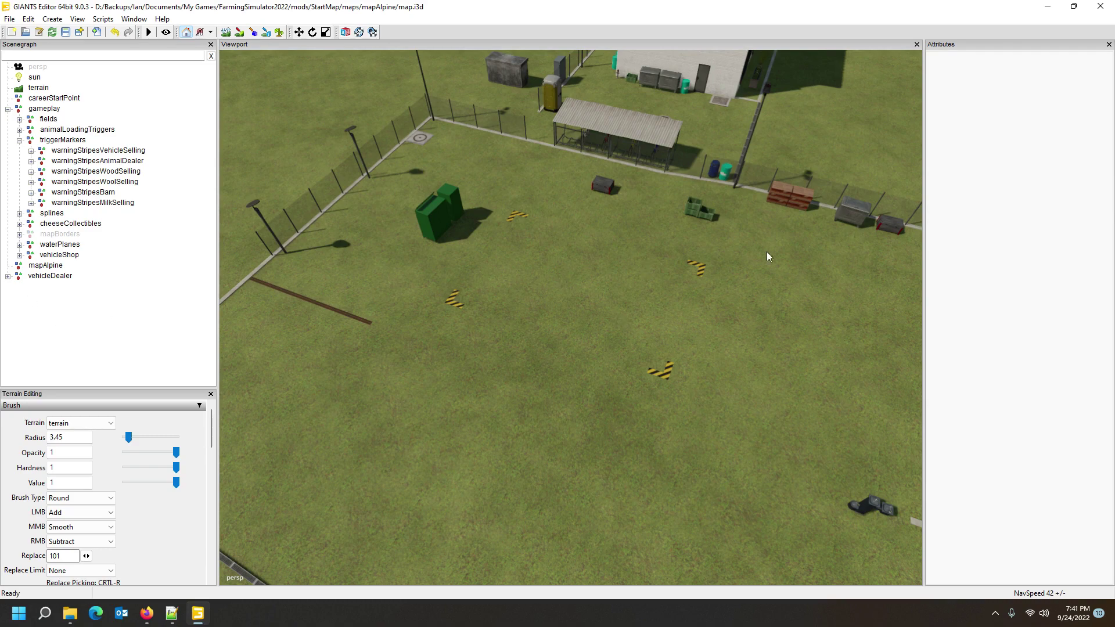
- Return to Notepad++, look over the mapUS and StartMap placeables.xml files, and close StartMap's copy
left_click(171, 614)
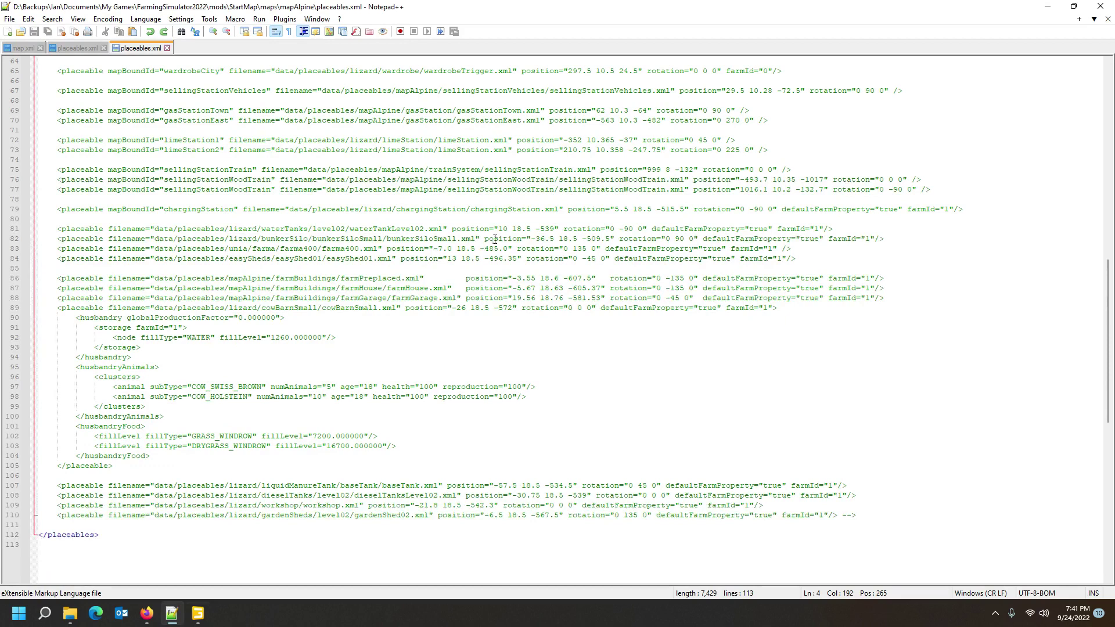
left_click(198, 614)
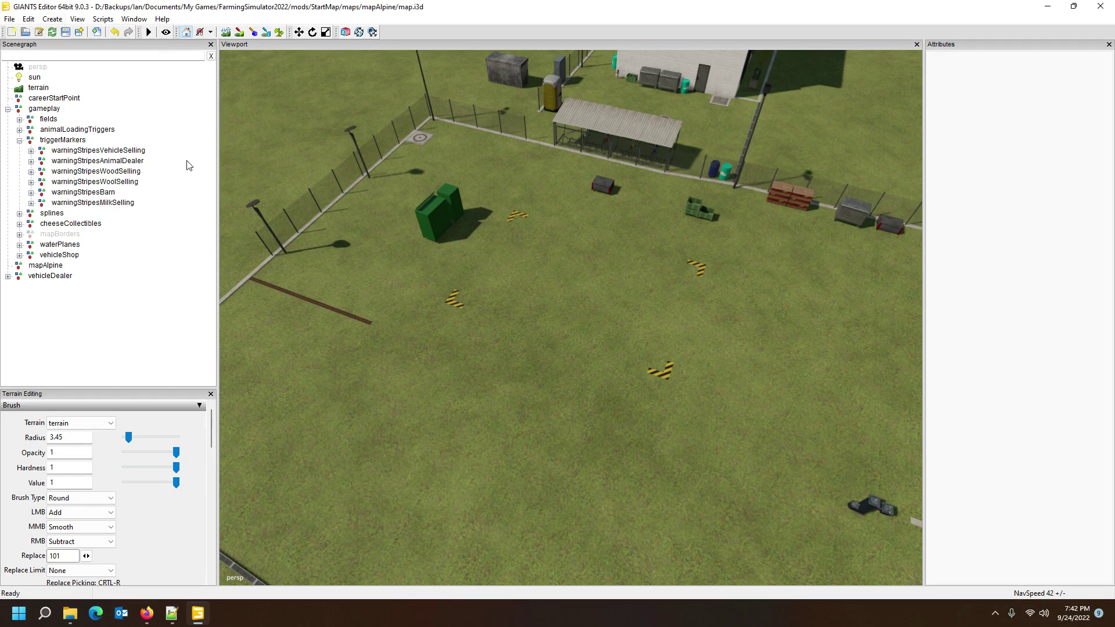
left_click(172, 613)
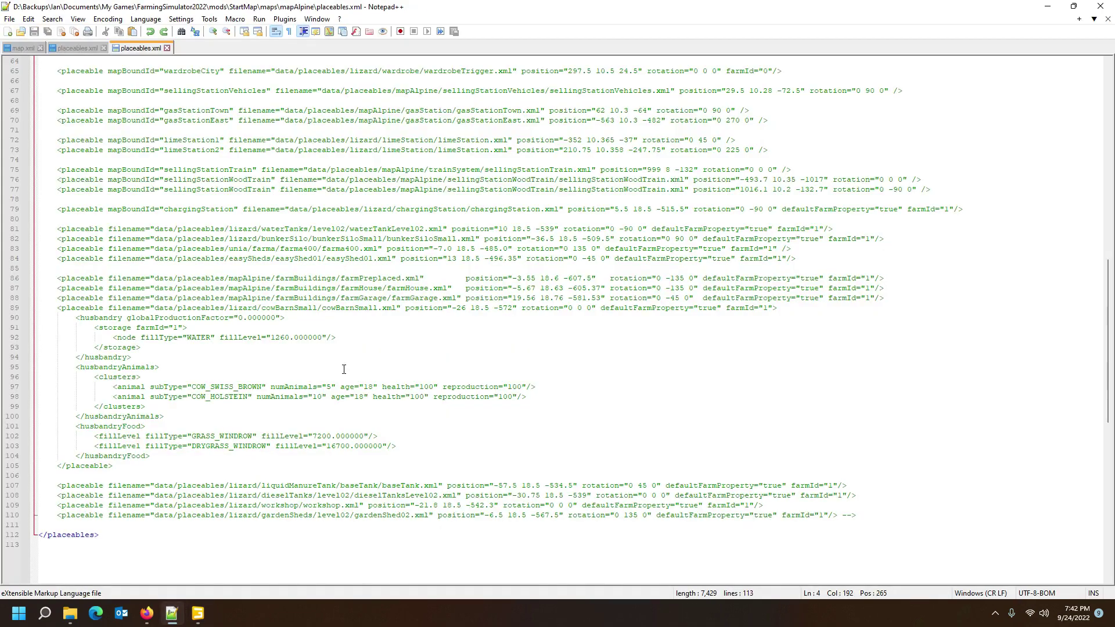
scroll(205, 330, "up", 7)
left_click(68, 49)
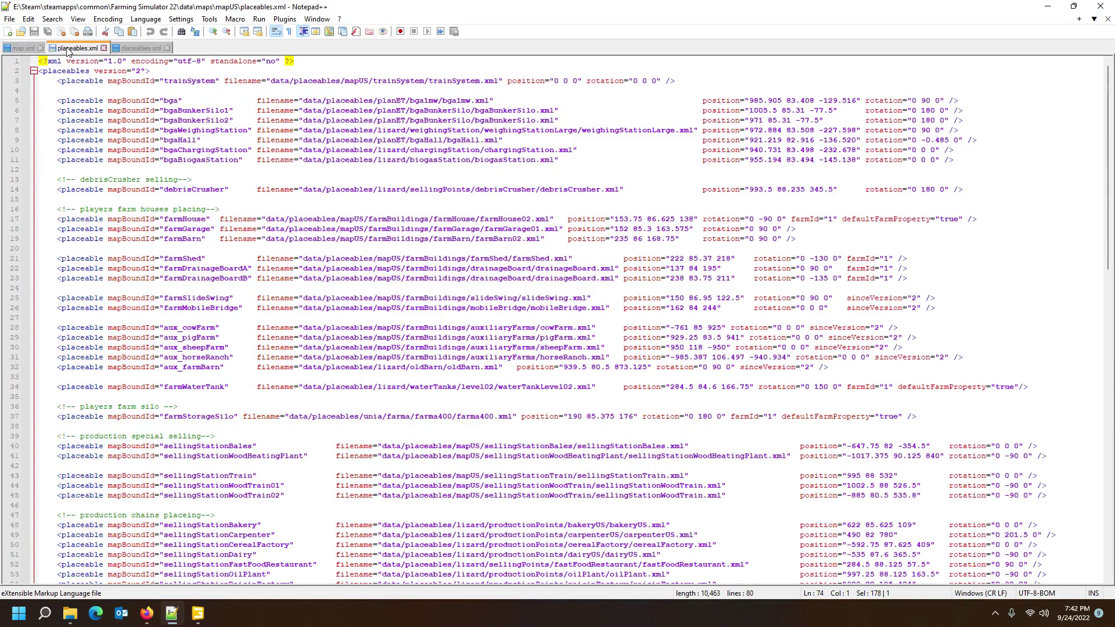
scroll(156, 316, "down", 7)
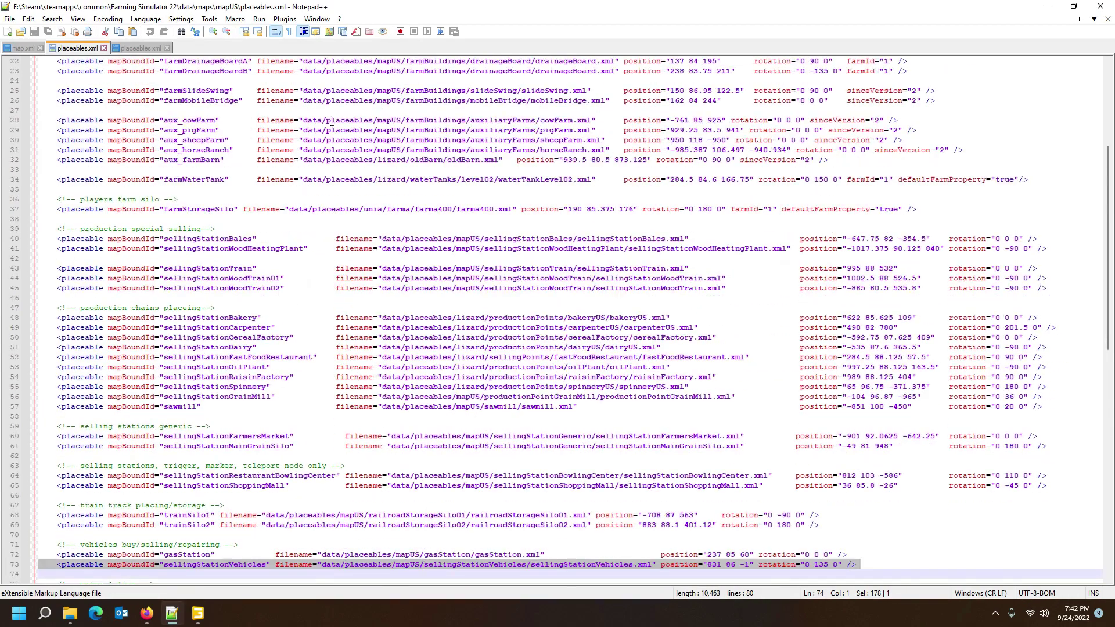
scroll(156, 315, "up", 7)
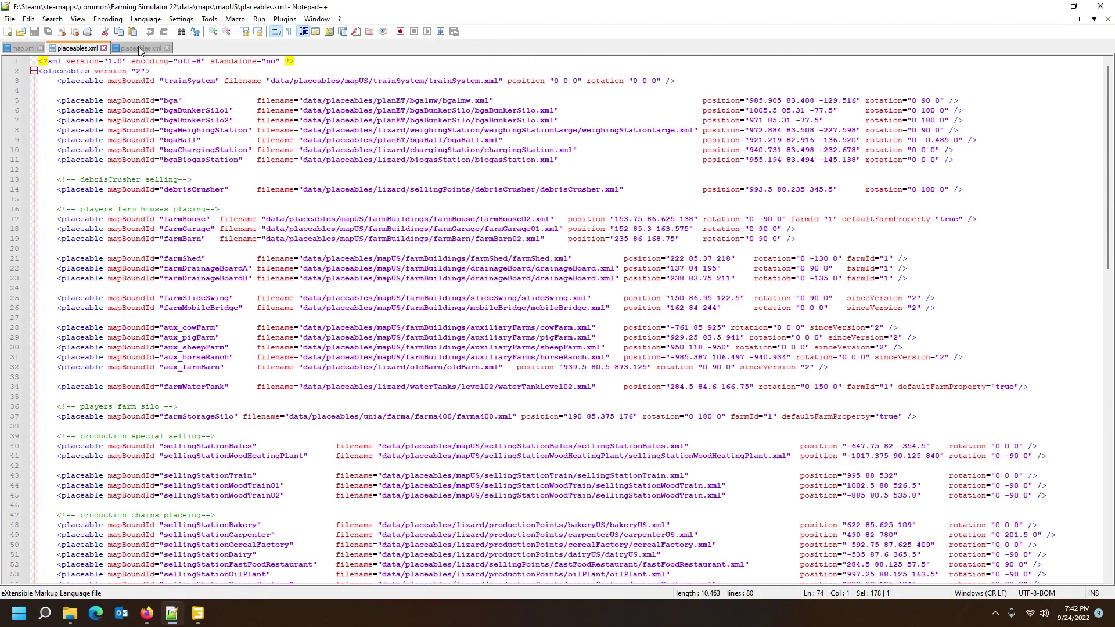
left_click(139, 49)
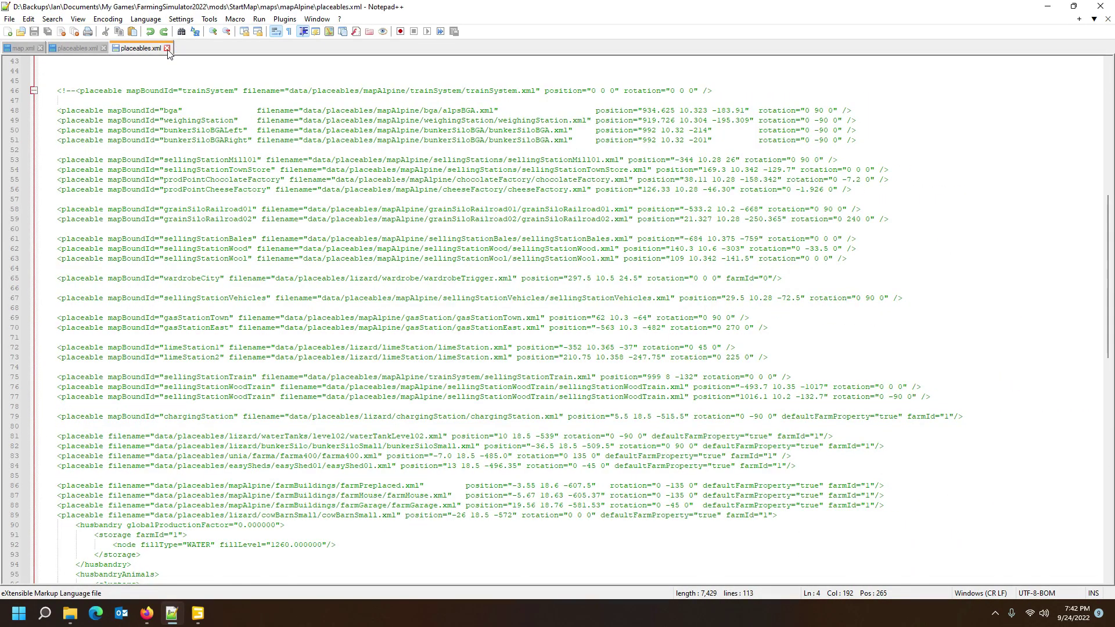
left_click(167, 48)
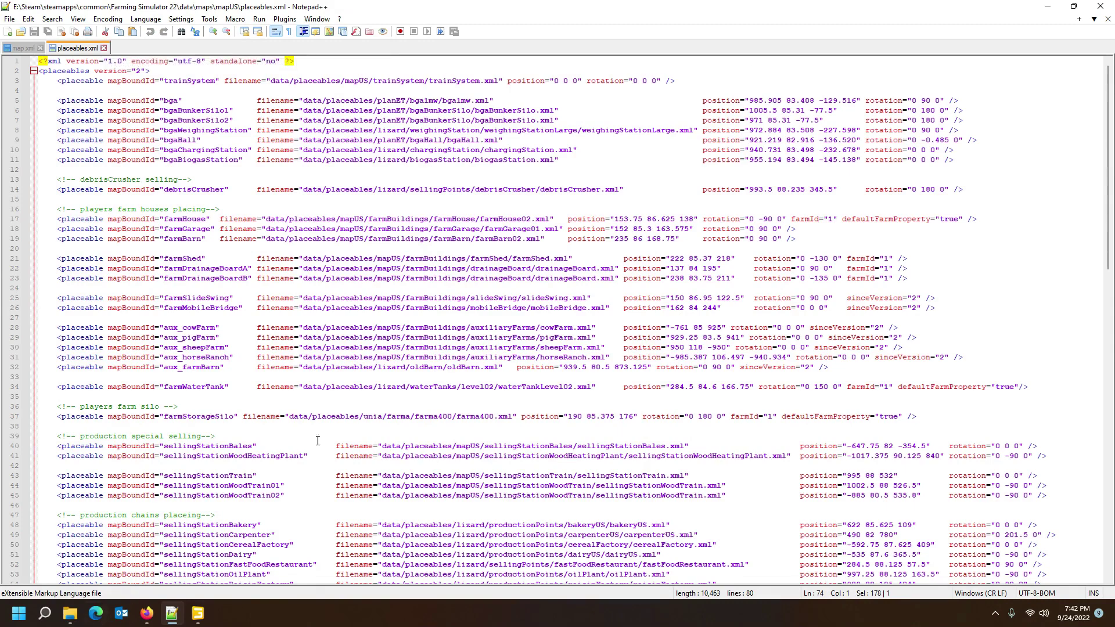
- Save map.i3d in GIANTS Editor and launch Farming Simulator 22 through Steam
left_click(1047, 6)
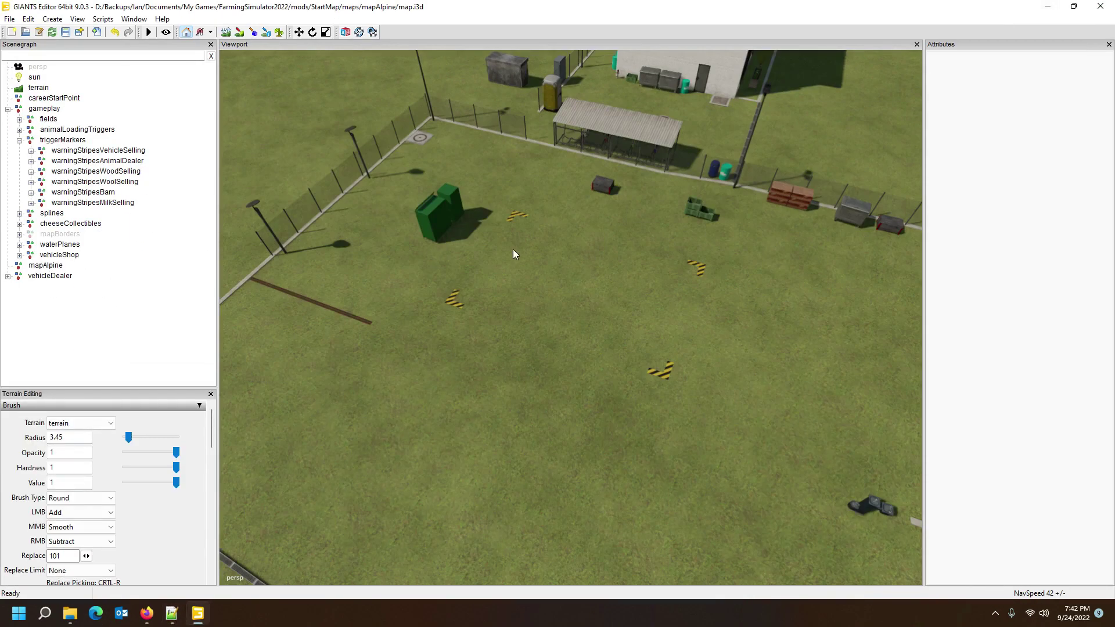
left_click(66, 32)
left_click(995, 613)
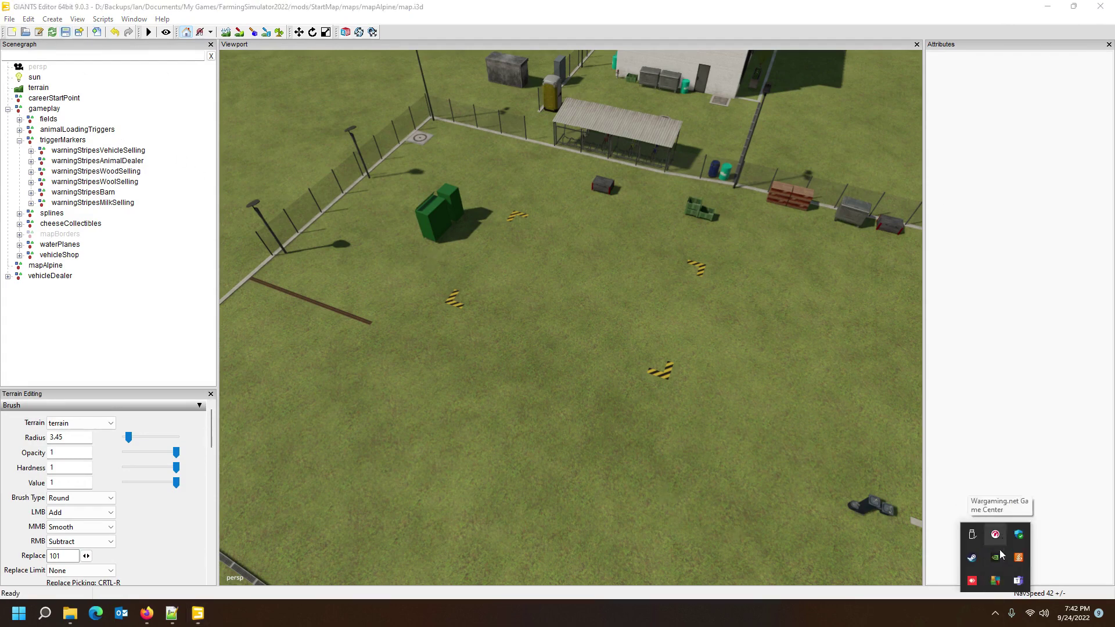
right_click(970, 560)
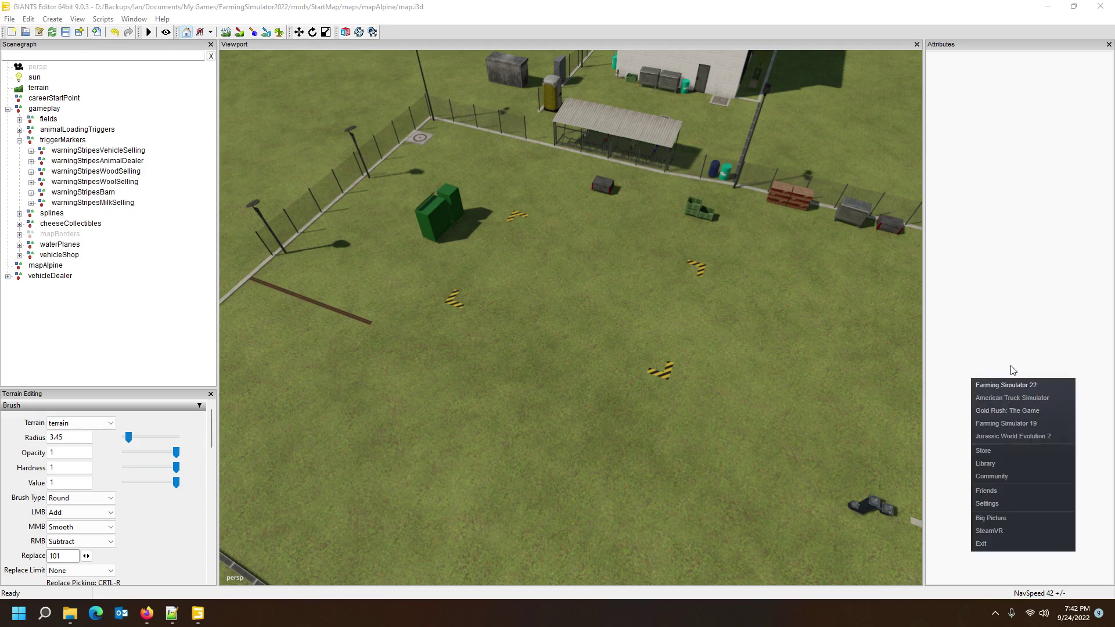
left_click(982, 379)
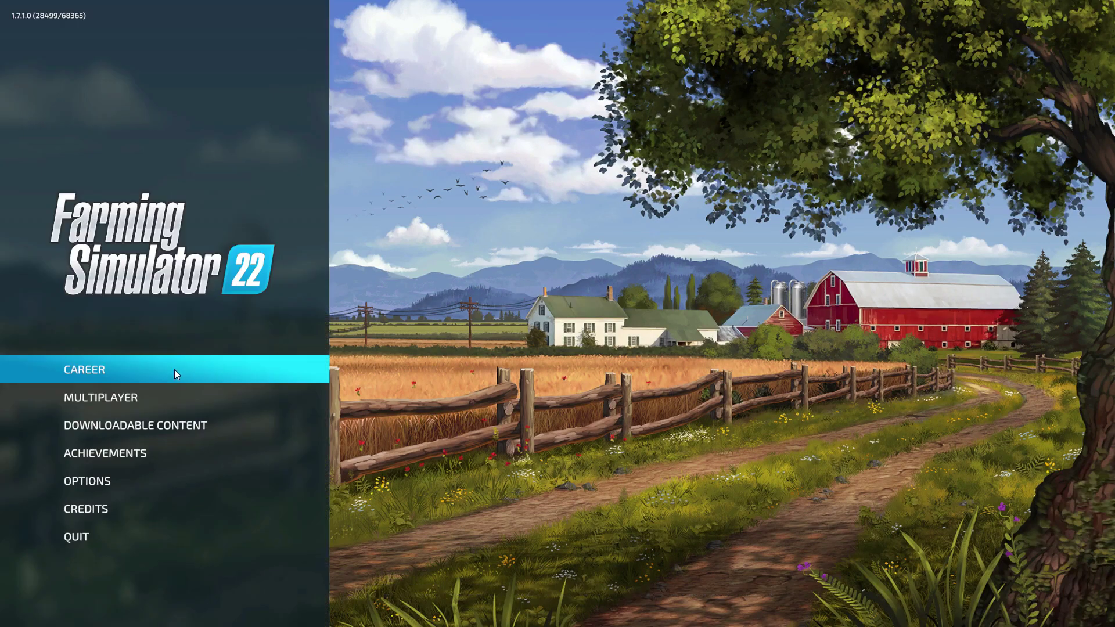
- Start a career on the YourMapName map and enter the game with the preset character
left_click(174, 372)
left_click(460, 337)
left_click(319, 339)
key("Right")
key("Right")
key("Left")
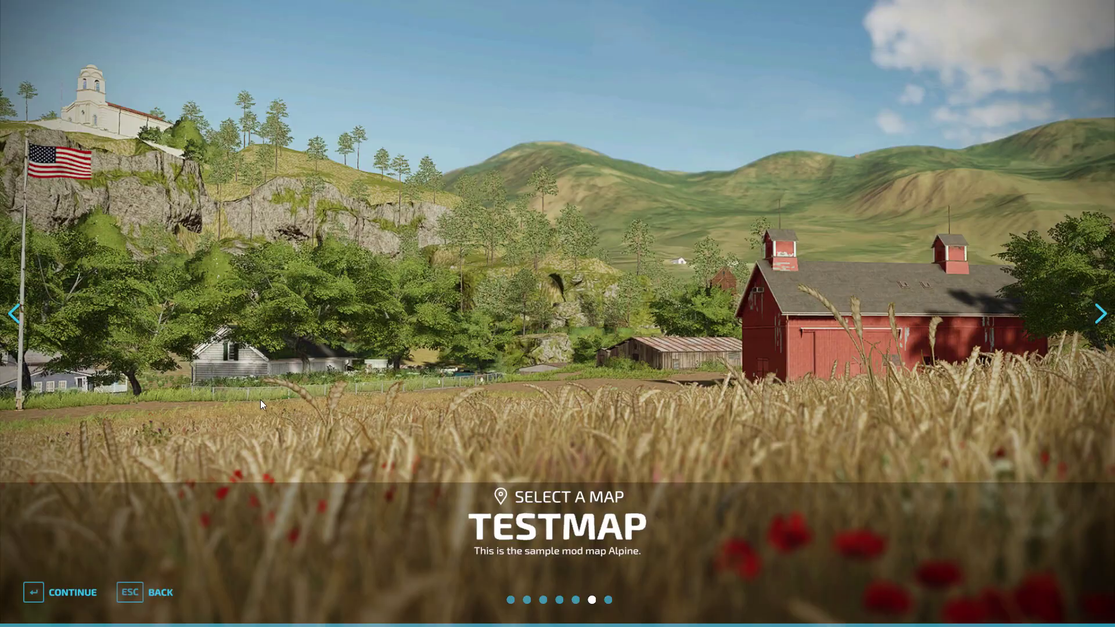
key("Right")
key("Left")
key("Left")
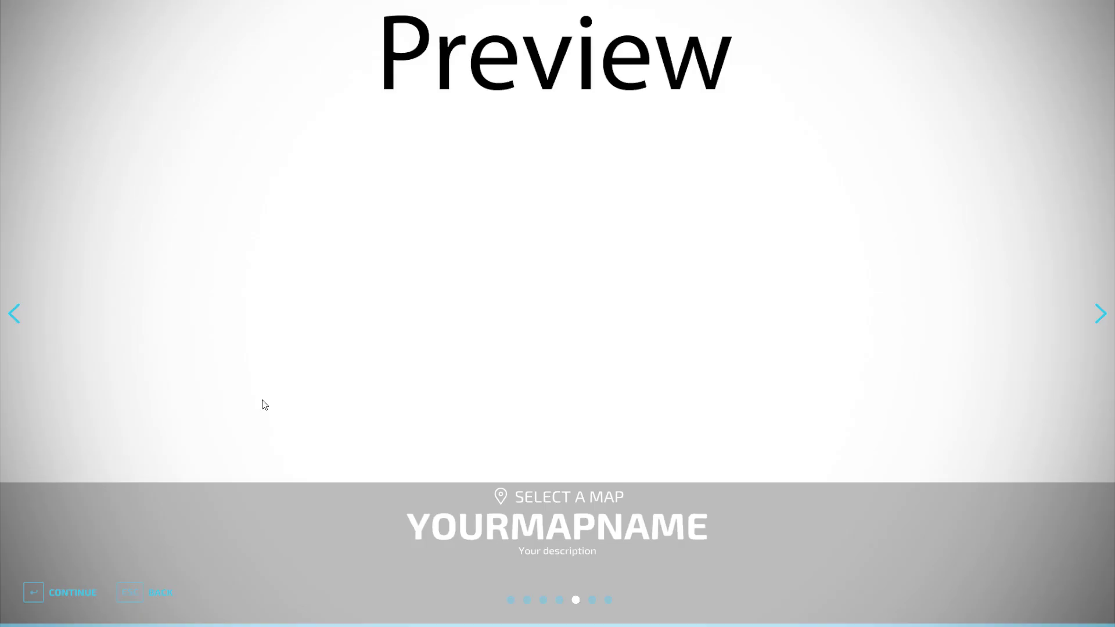
left_click(72, 592)
left_click(62, 595)
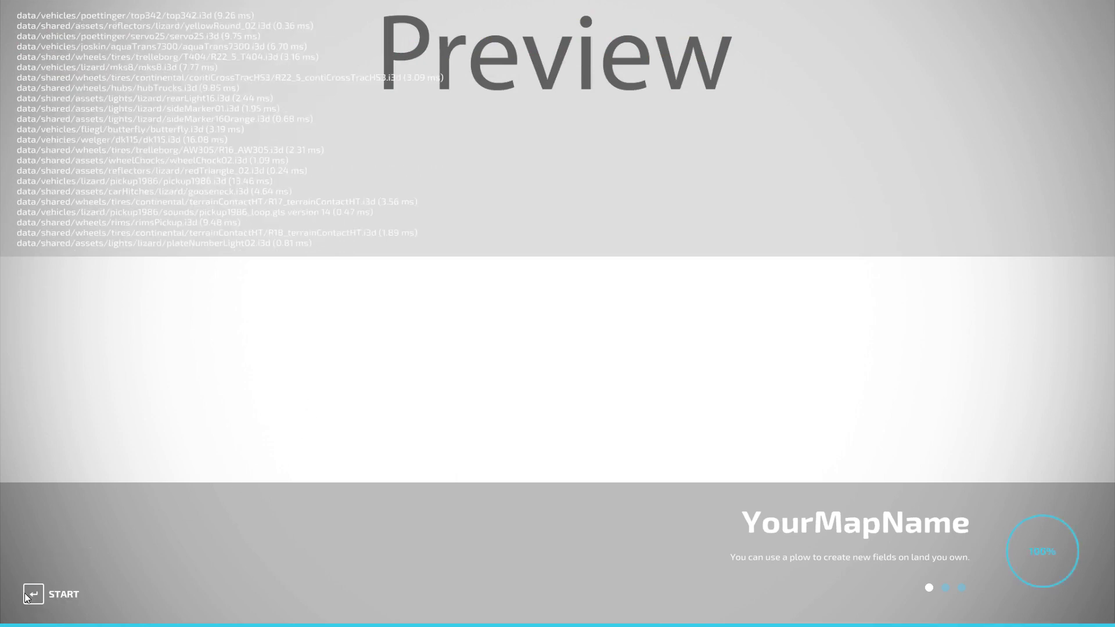
key("Return")
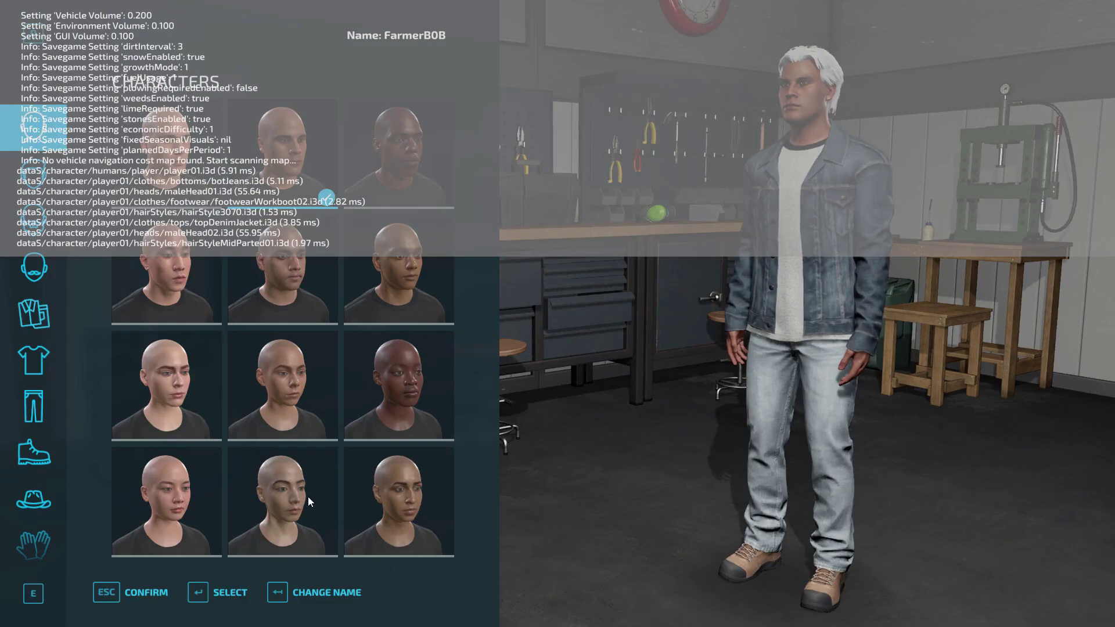
left_click(136, 596)
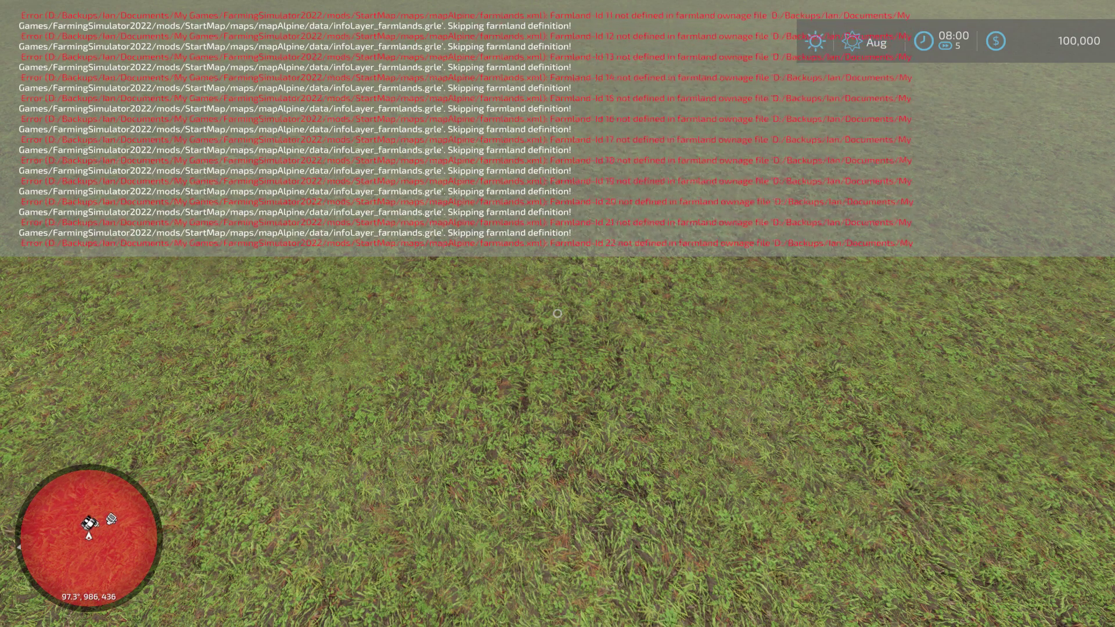
- Scroll back through the developer console log and hide the console from the game view
key("Page_Up")
key("grave")
key("grave")
key("grave")
key("grave")
key("grave")
key("grave")
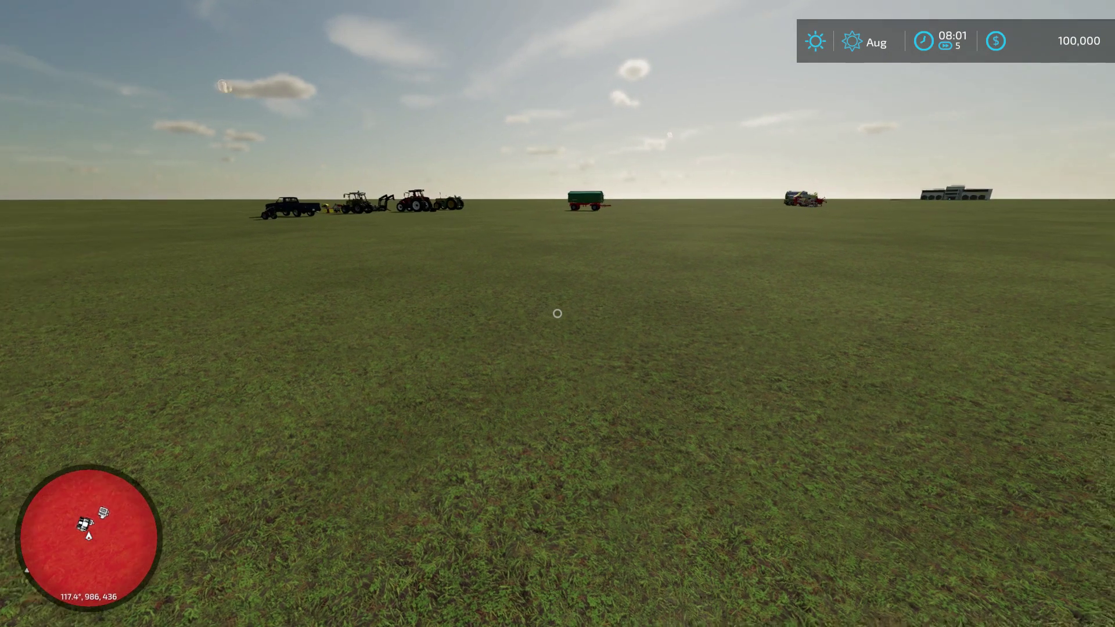
- Open the in-game map and travel to the vehicle shop through its map marker
key("s")
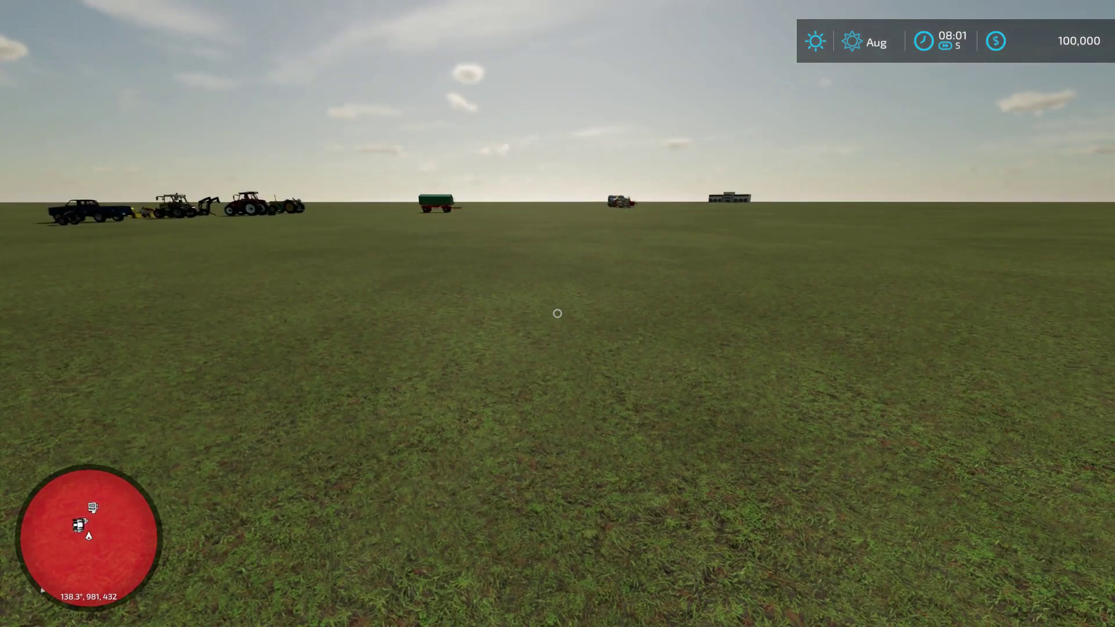
key("Escape")
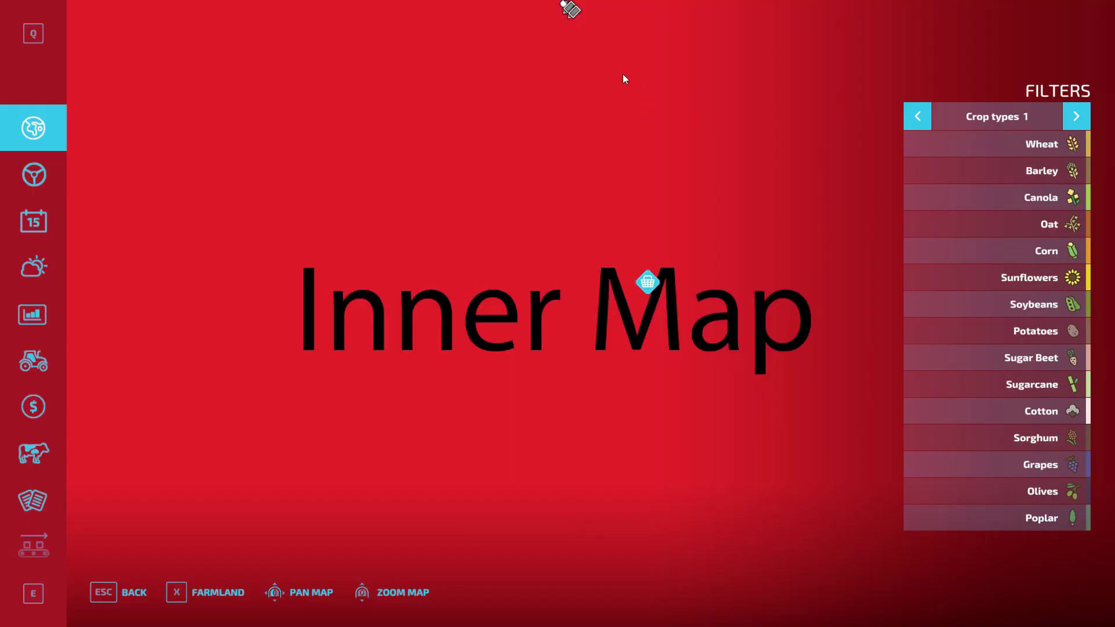
left_click(648, 283)
left_click(477, 597)
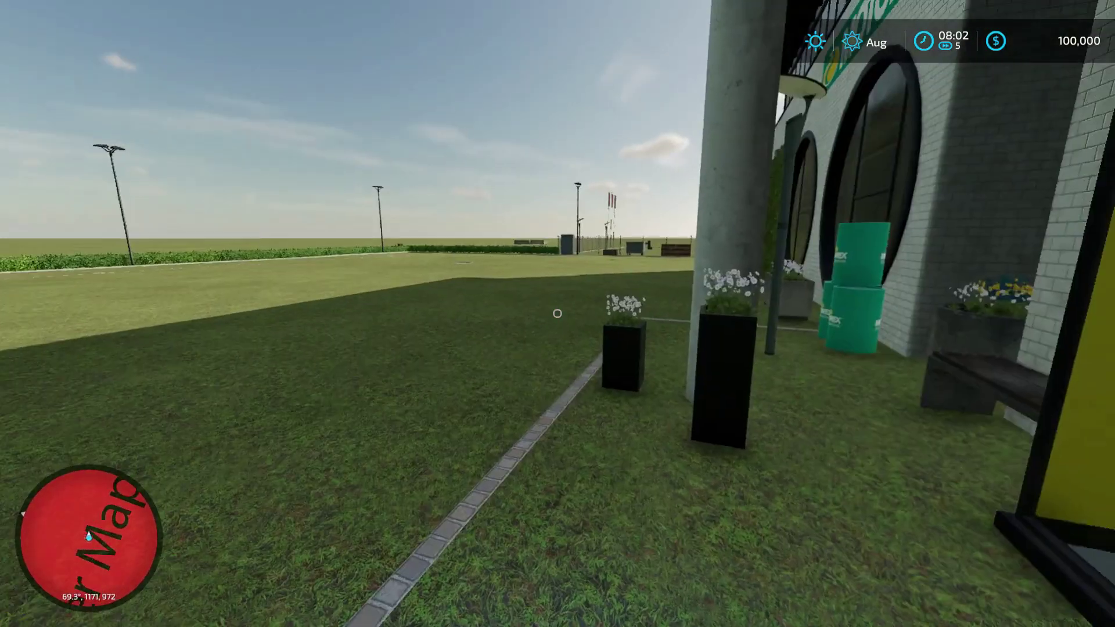
- Walk through the shop yard to the wrench marker, open its dealer dialog with no vehicle present and close it
key("w")
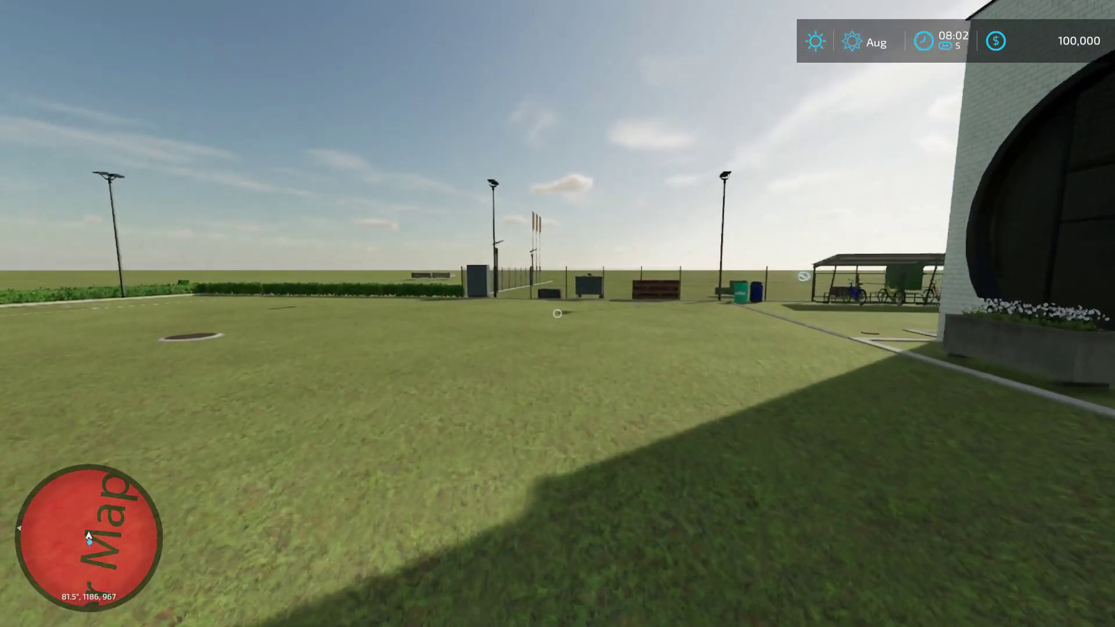
key("w")
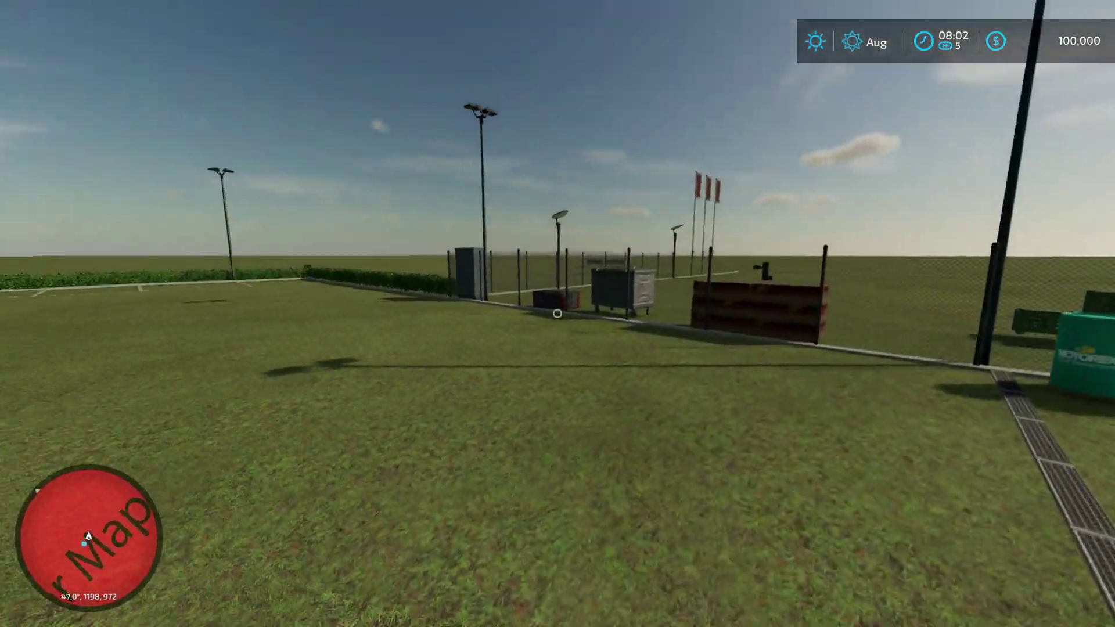
key("w")
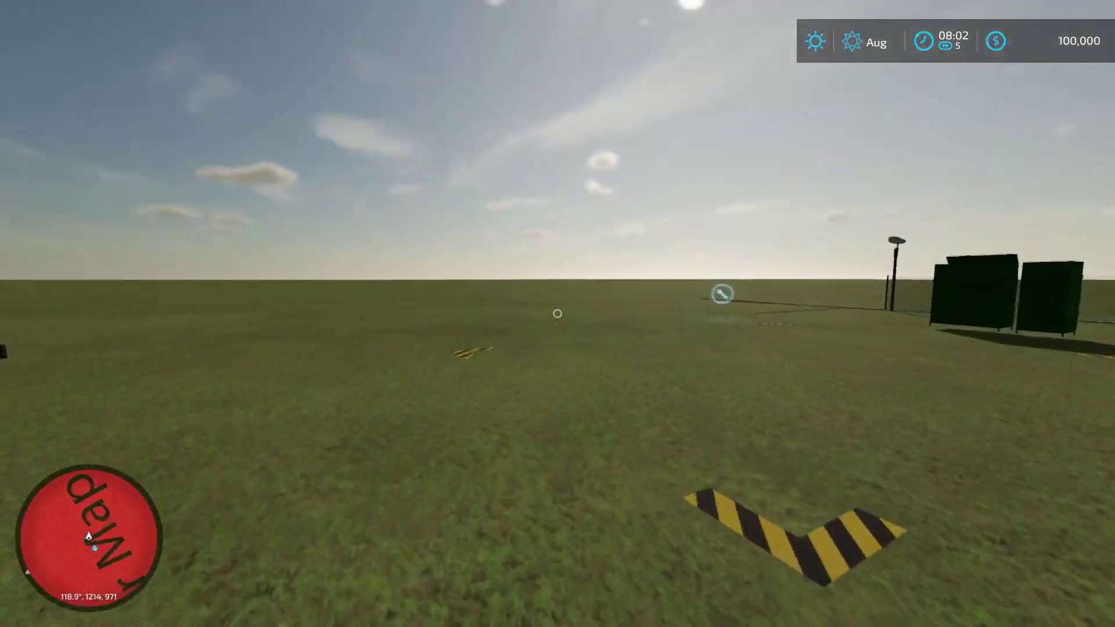
key("s")
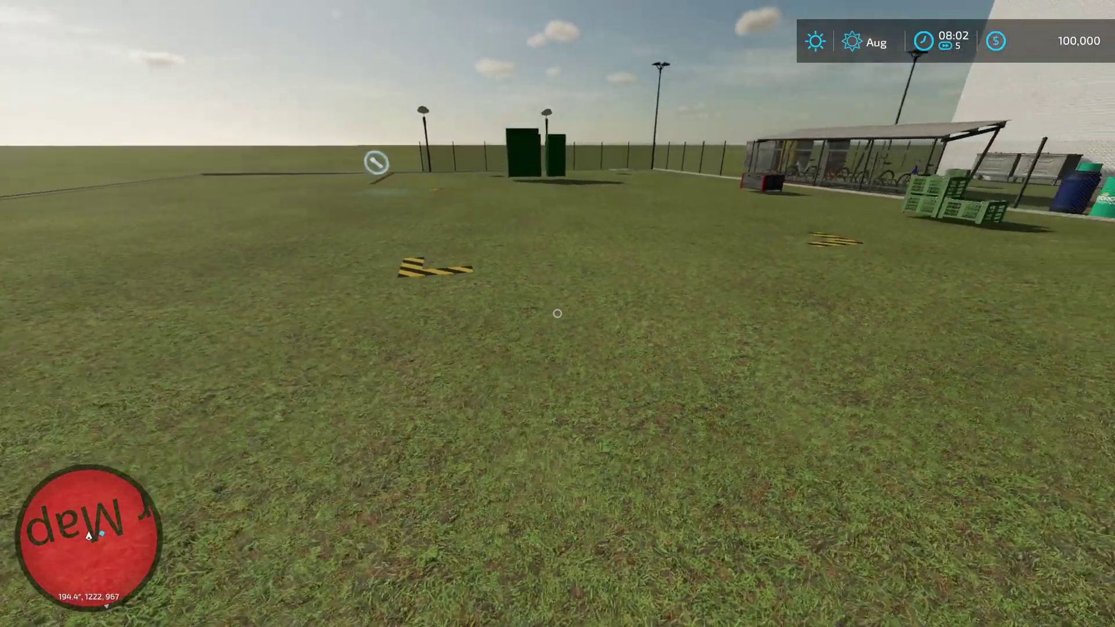
key("w")
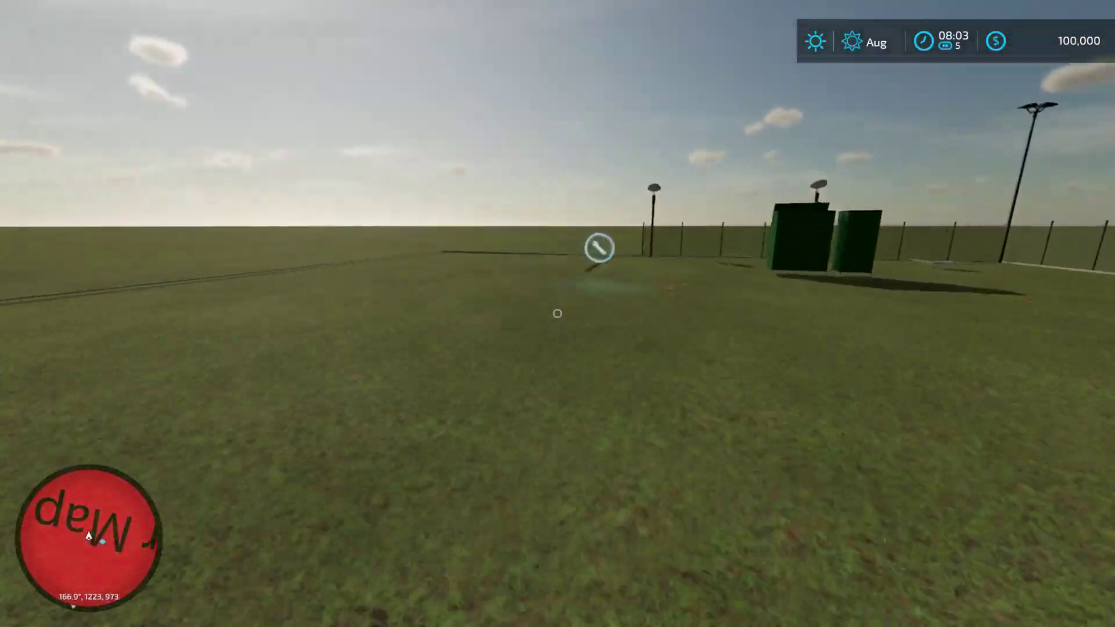
key("w")
key("r")
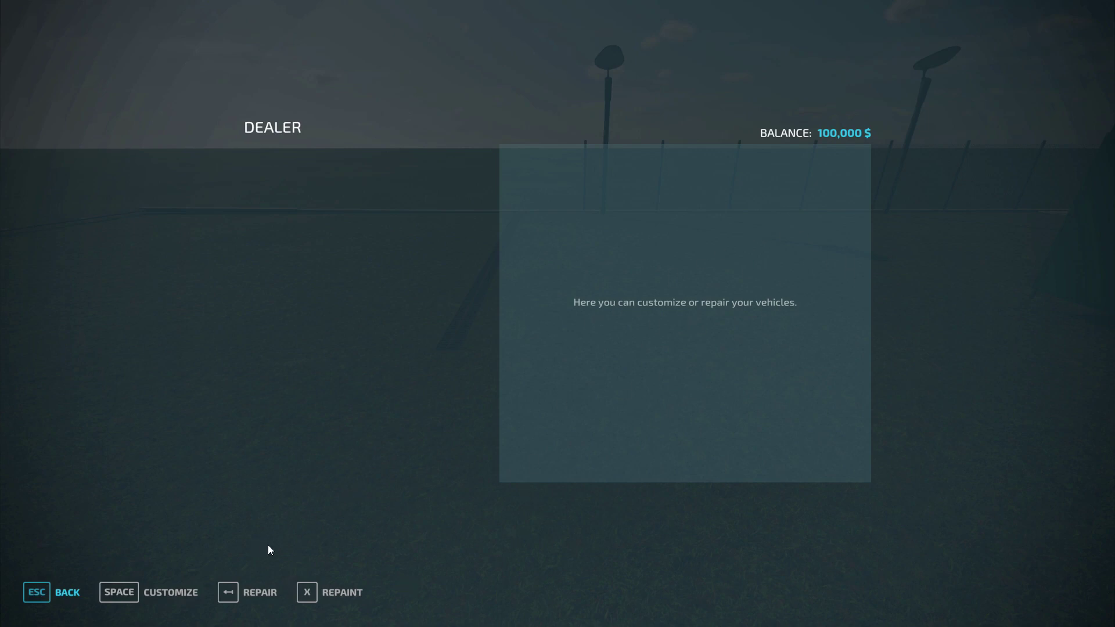
key("Escape")
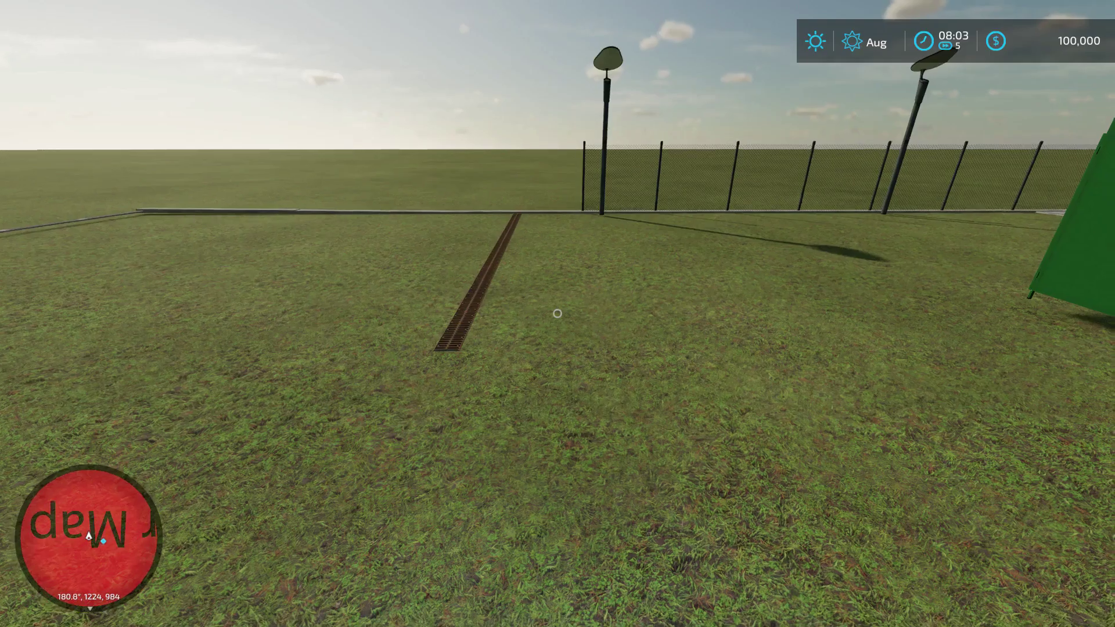
key("w")
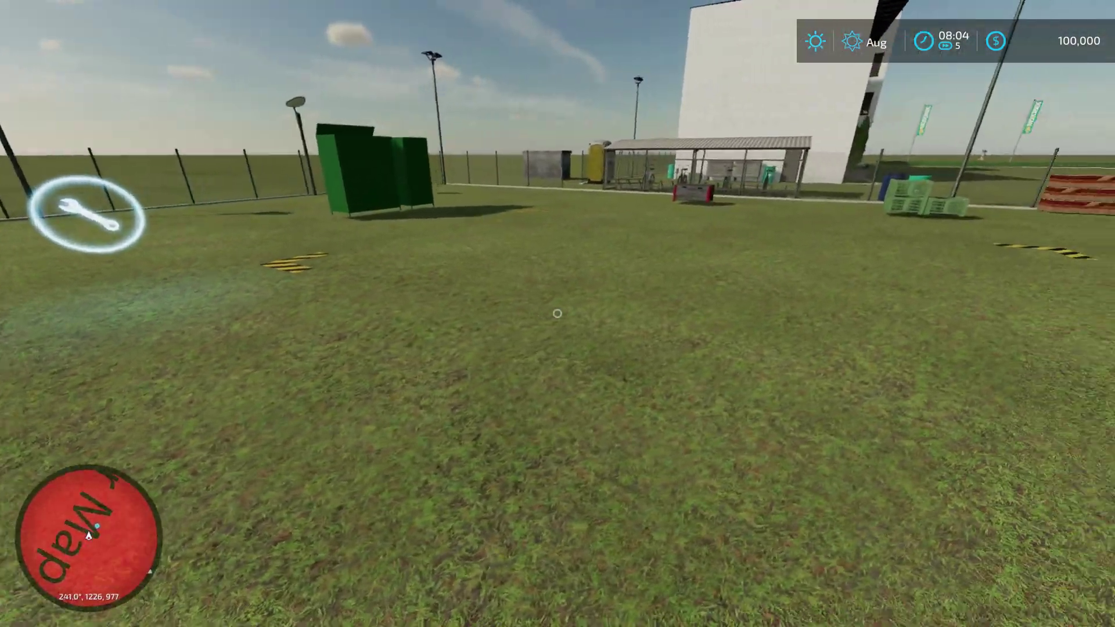
key("s")
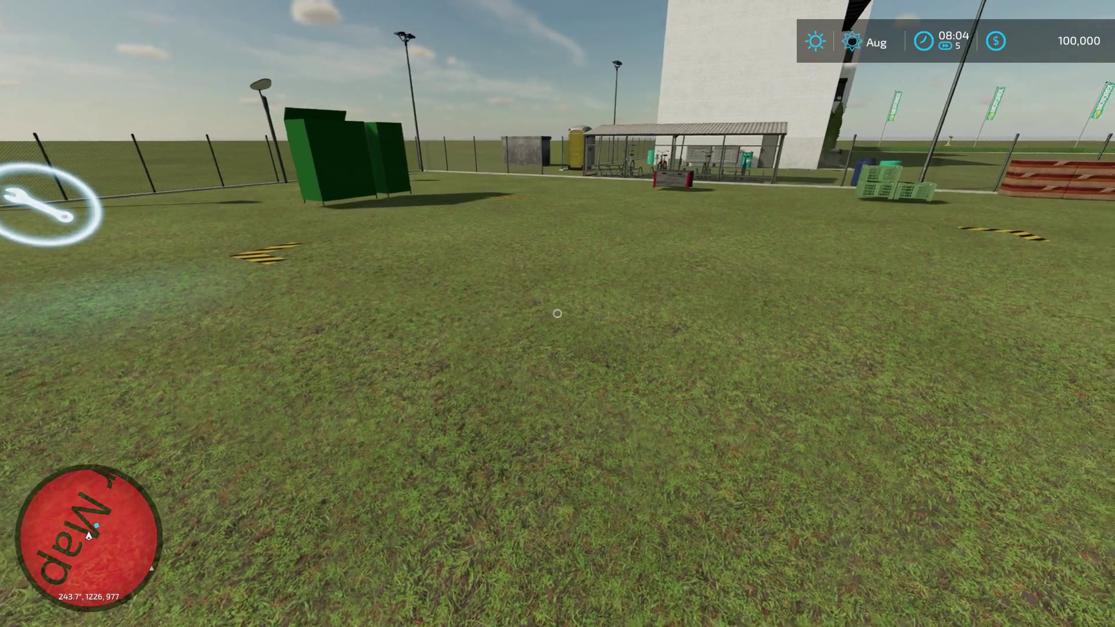
key("w")
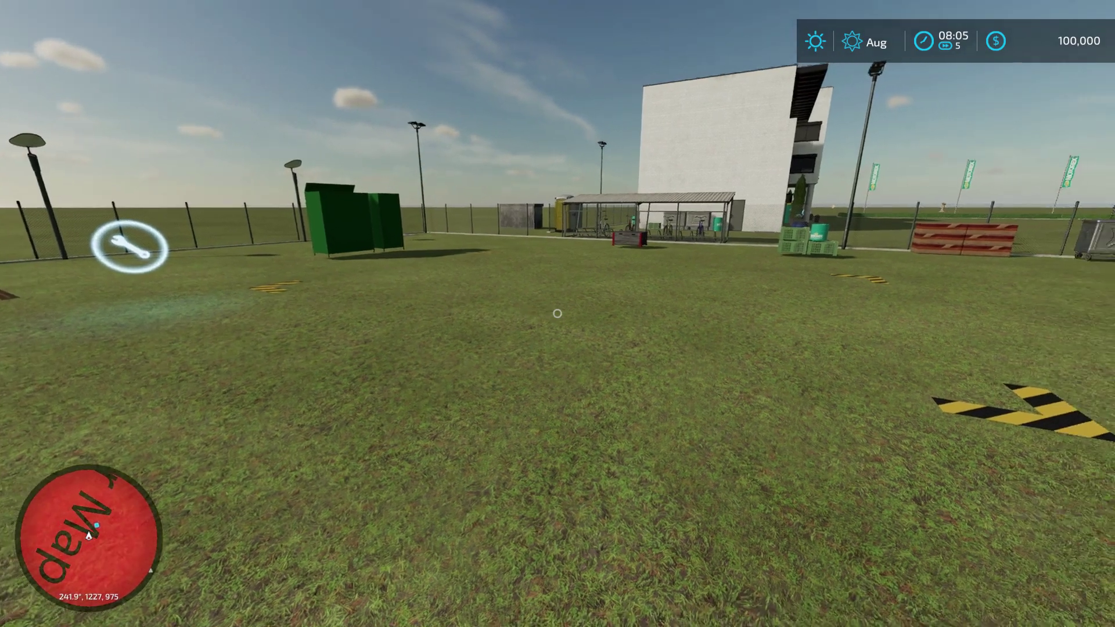
key("w")
key("d")
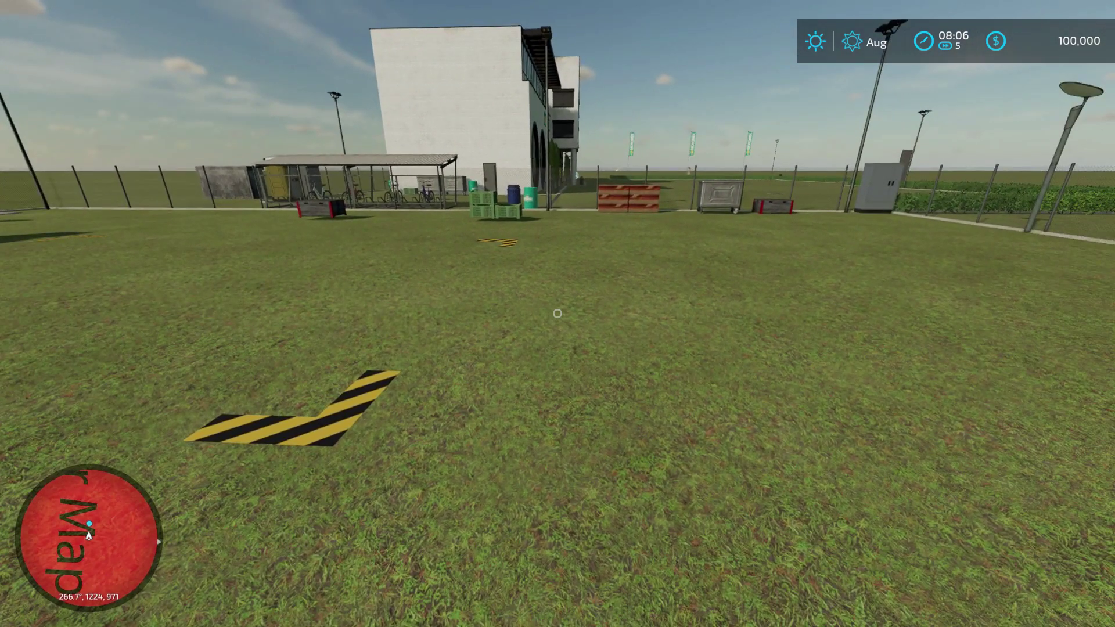
key("s")
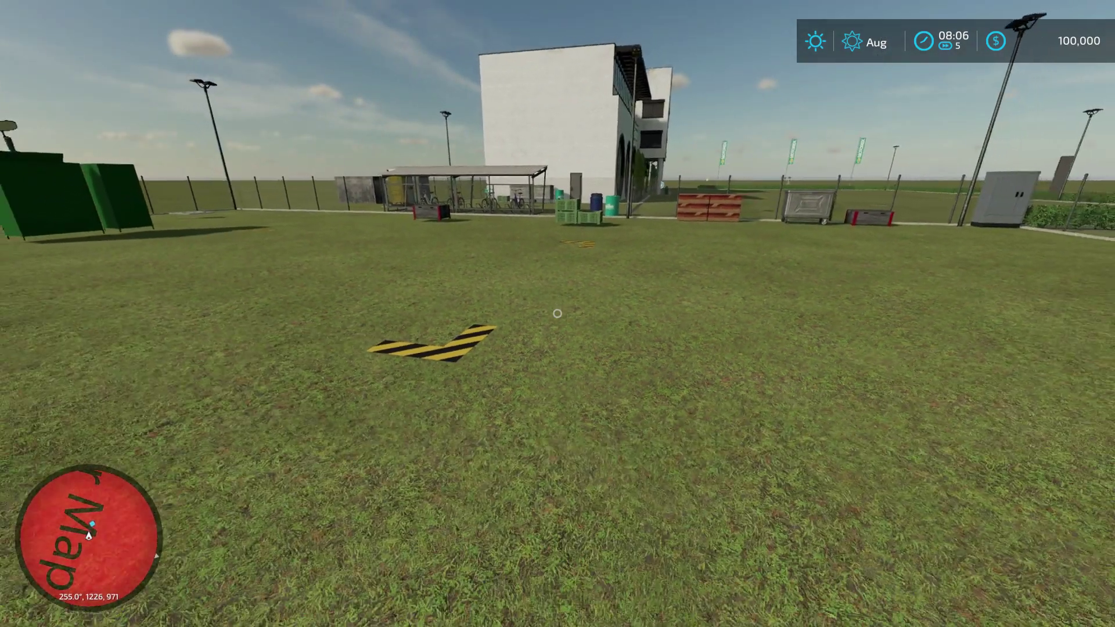
- Buy the Rigitrac SKE 50 electric from the Small Tractors category with its default configuration and return to the yard
key("p")
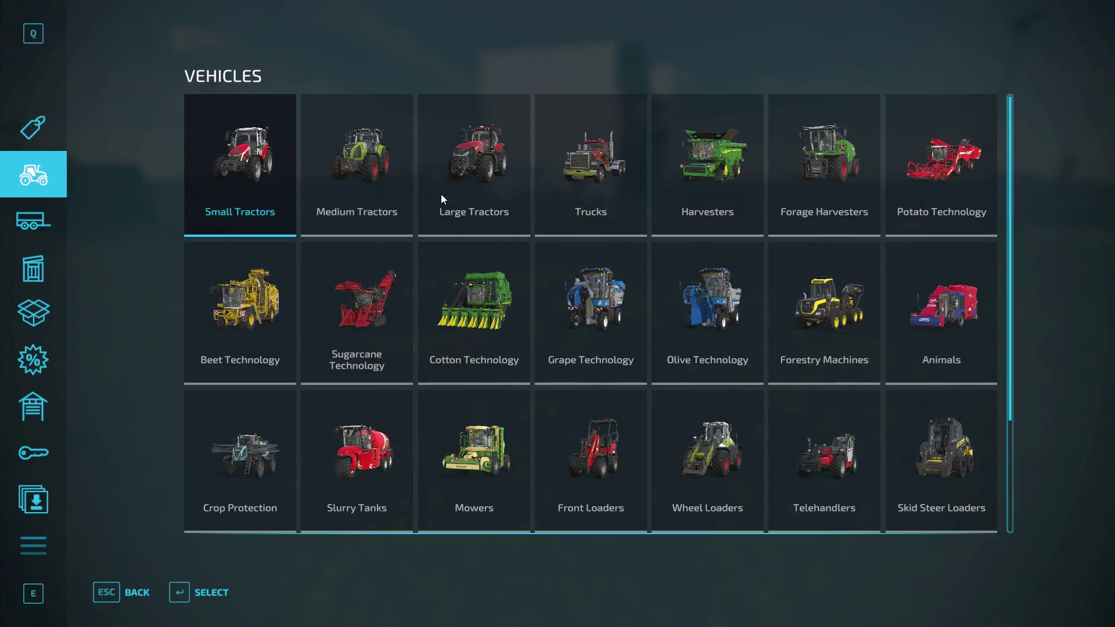
left_click(264, 169)
left_click(268, 189)
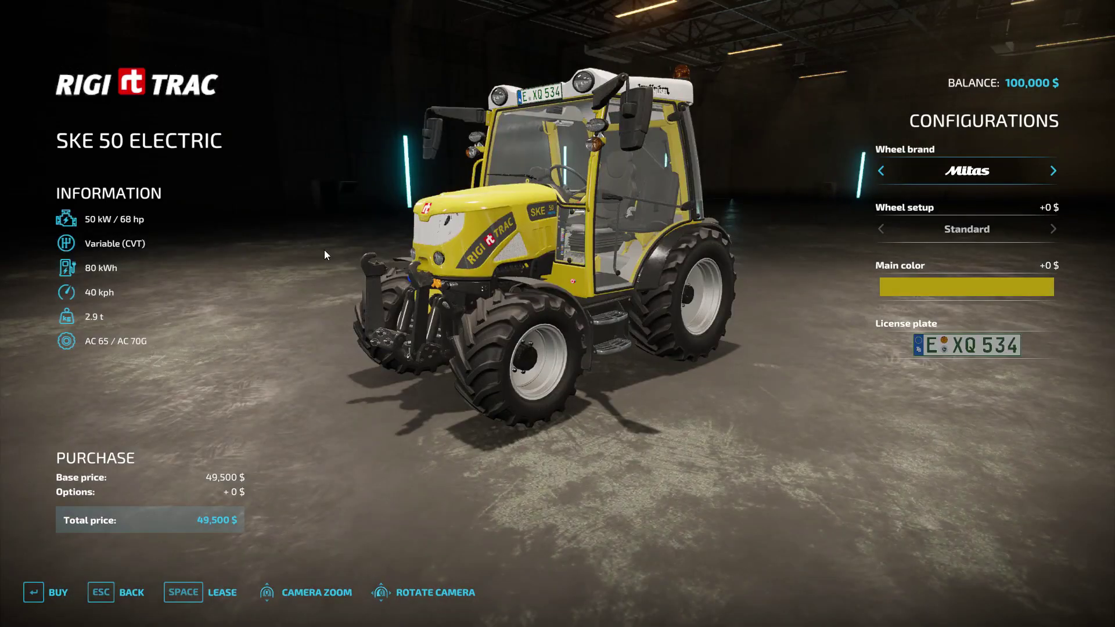
key("Return")
key("Return")
key("Return")
key("Escape")
key("Escape")
- Board the new Rigitrac tractor, drive it toward the wrench marker and get out
key("w")
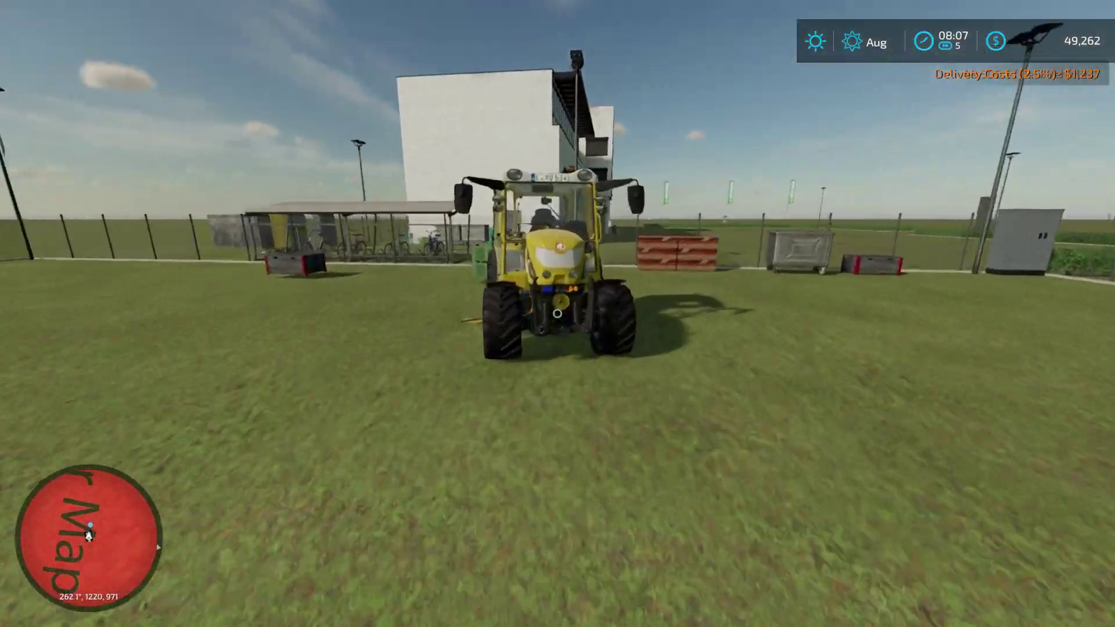
key("e")
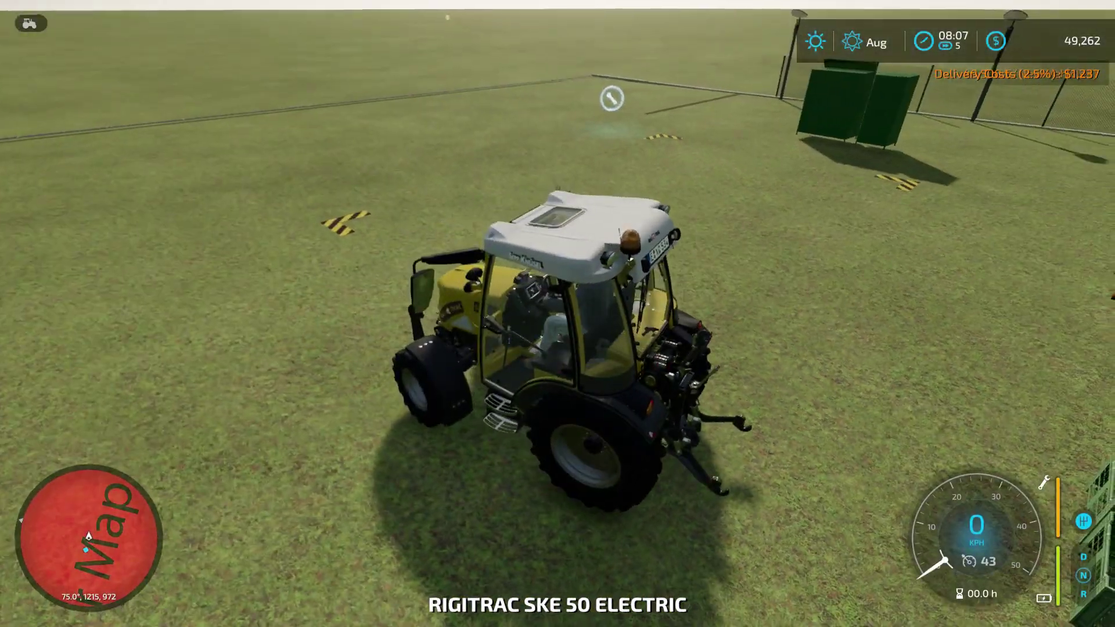
key("w")
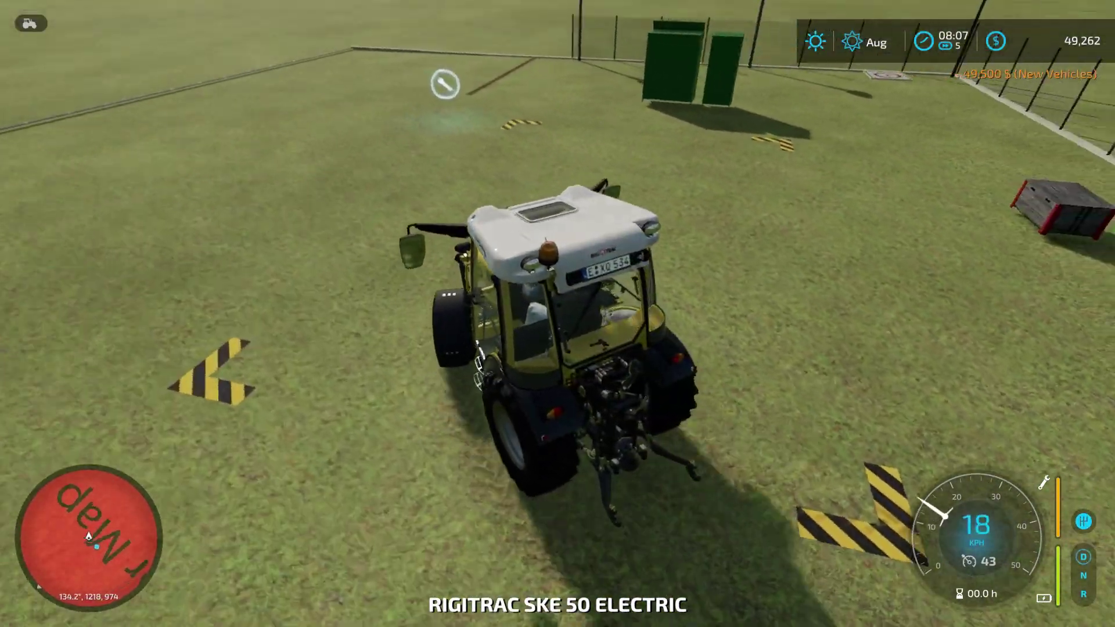
key("e")
key("w")
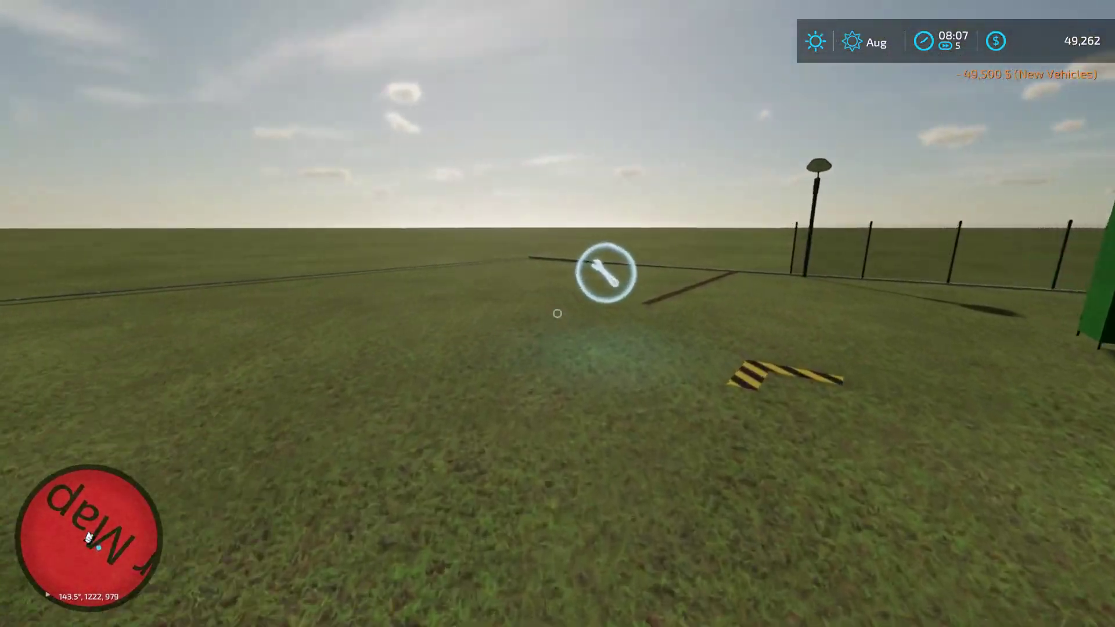
- Open the dealer dialog at the wrench marker, view the SKE 50 electric's customization options and return to the game
key("w")
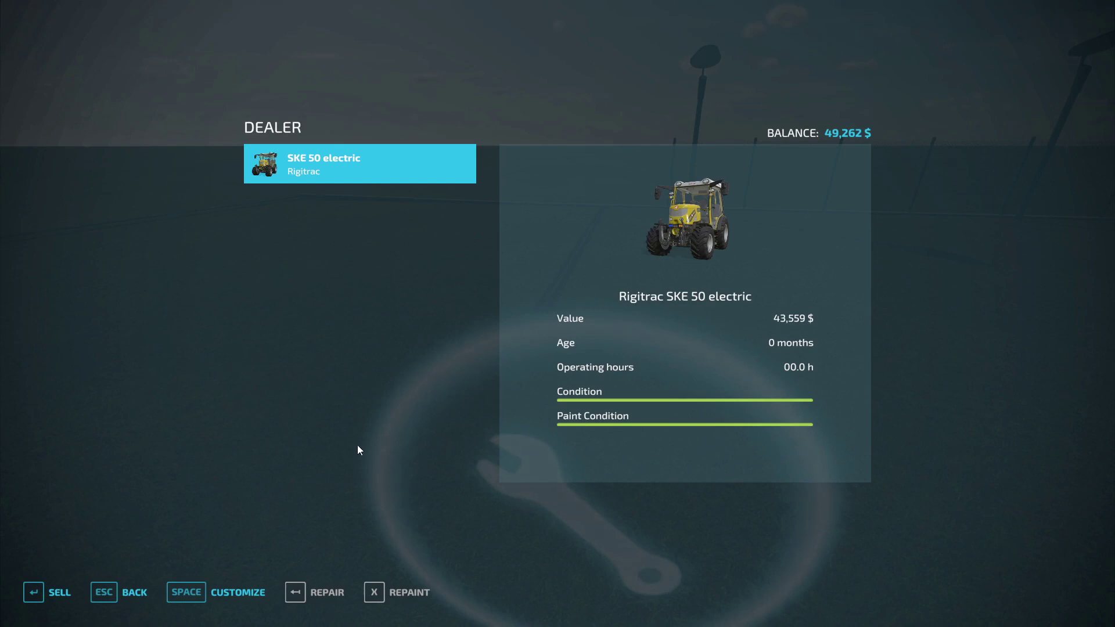
left_click(202, 594)
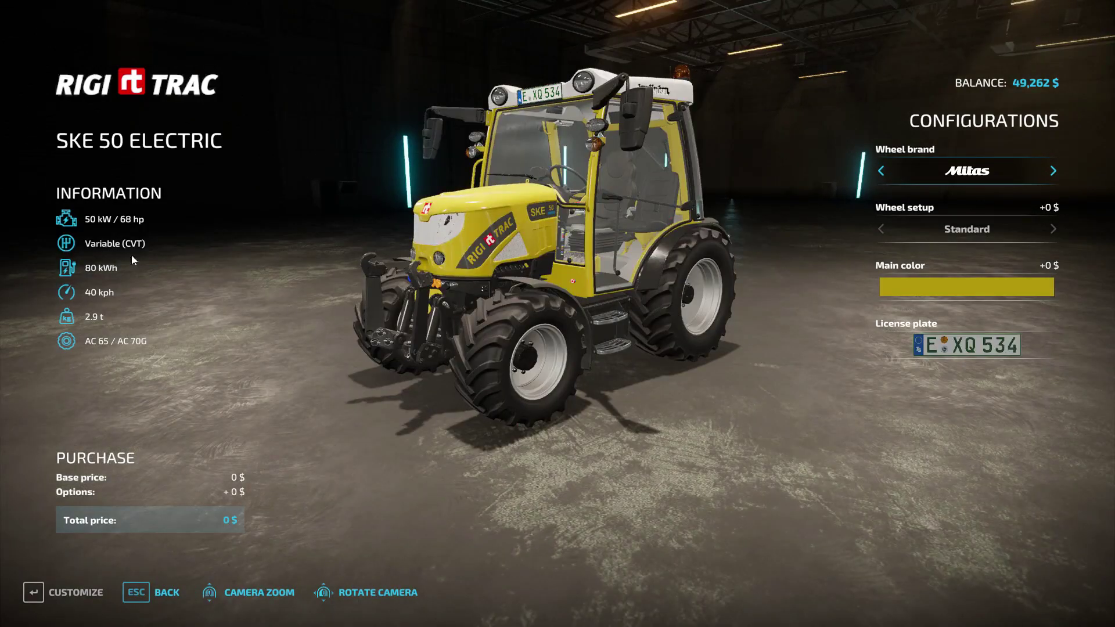
key("Escape")
key("Escape")
key("Escape")
key("Escape")
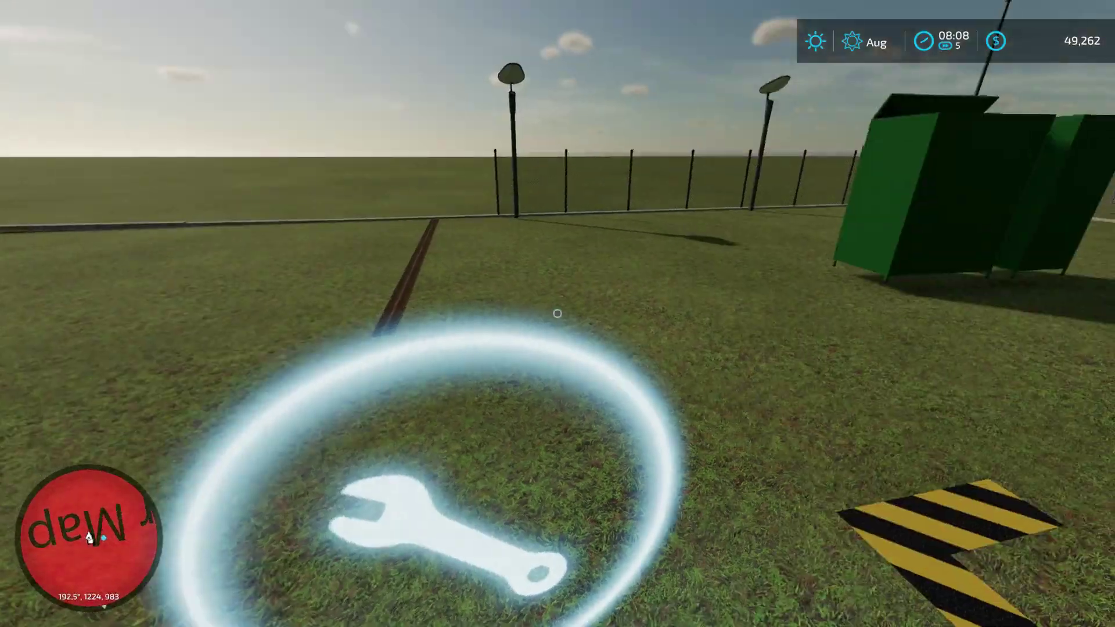
key("s")
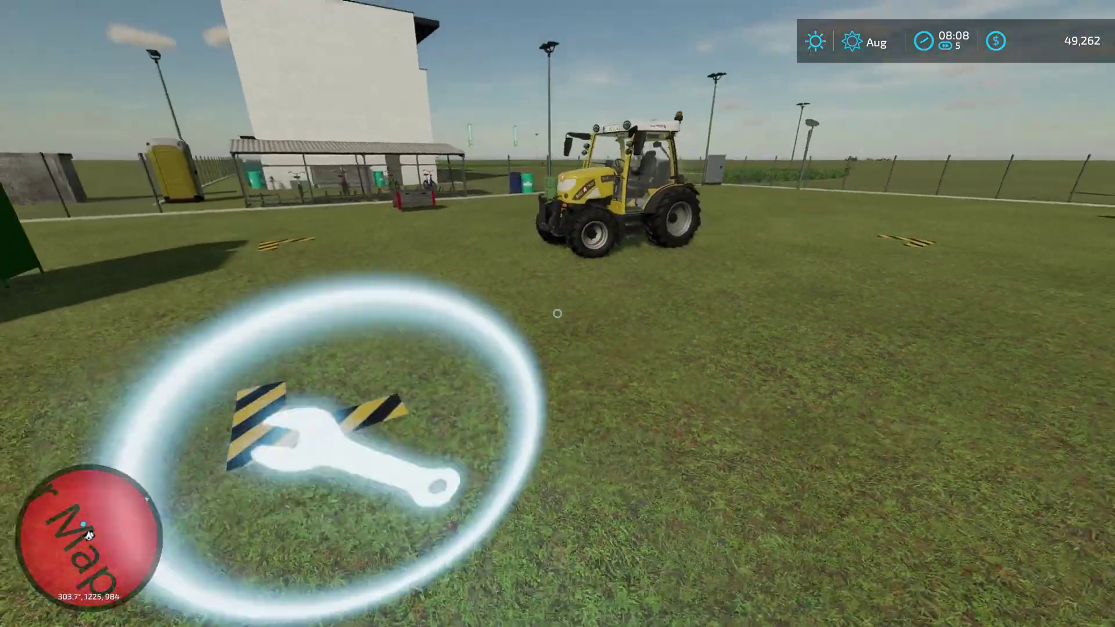
key("d")
key("s")
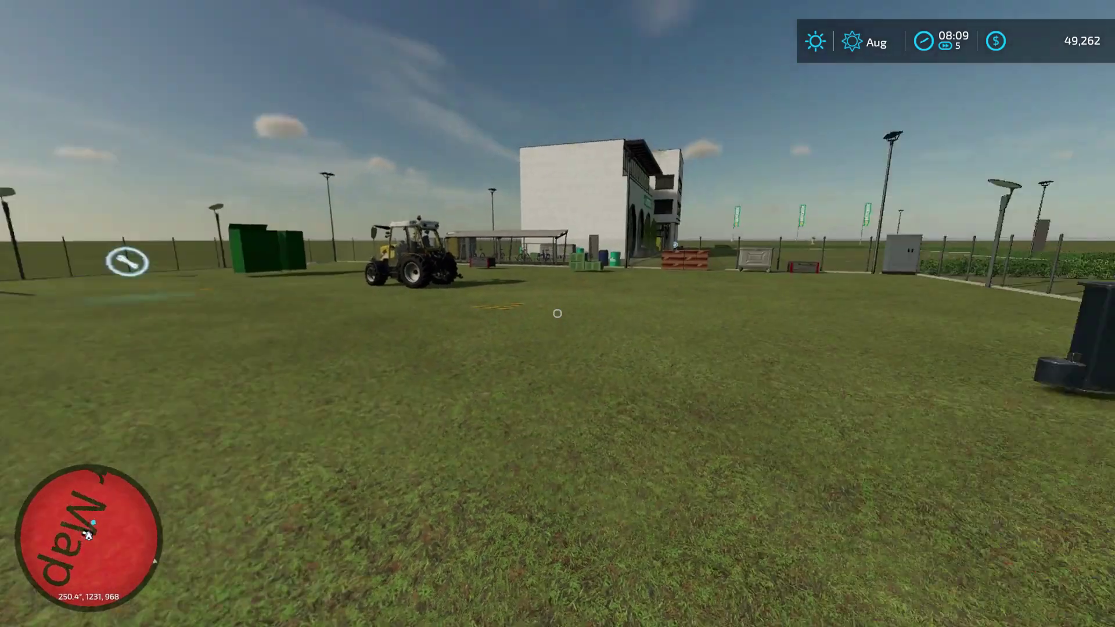
key("d")
key("w")
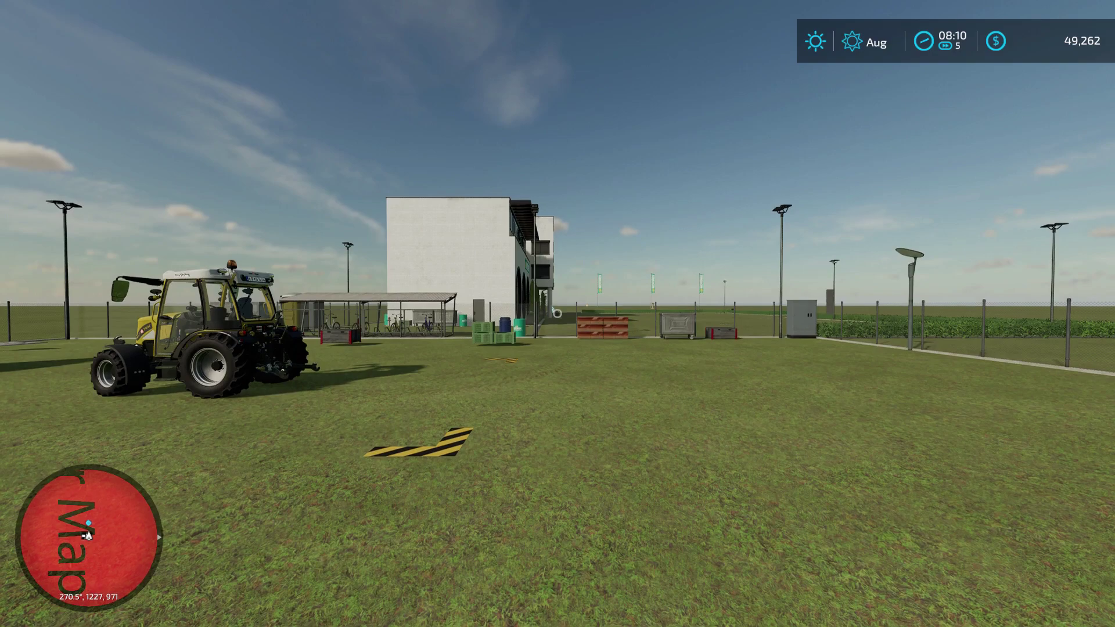
key("w")
key("s")
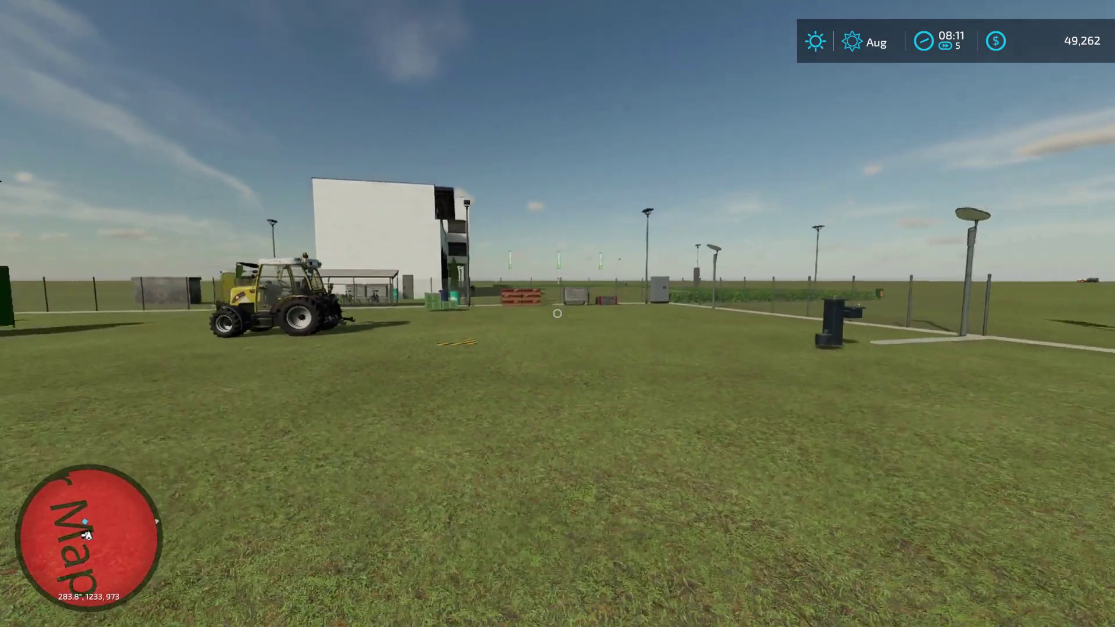